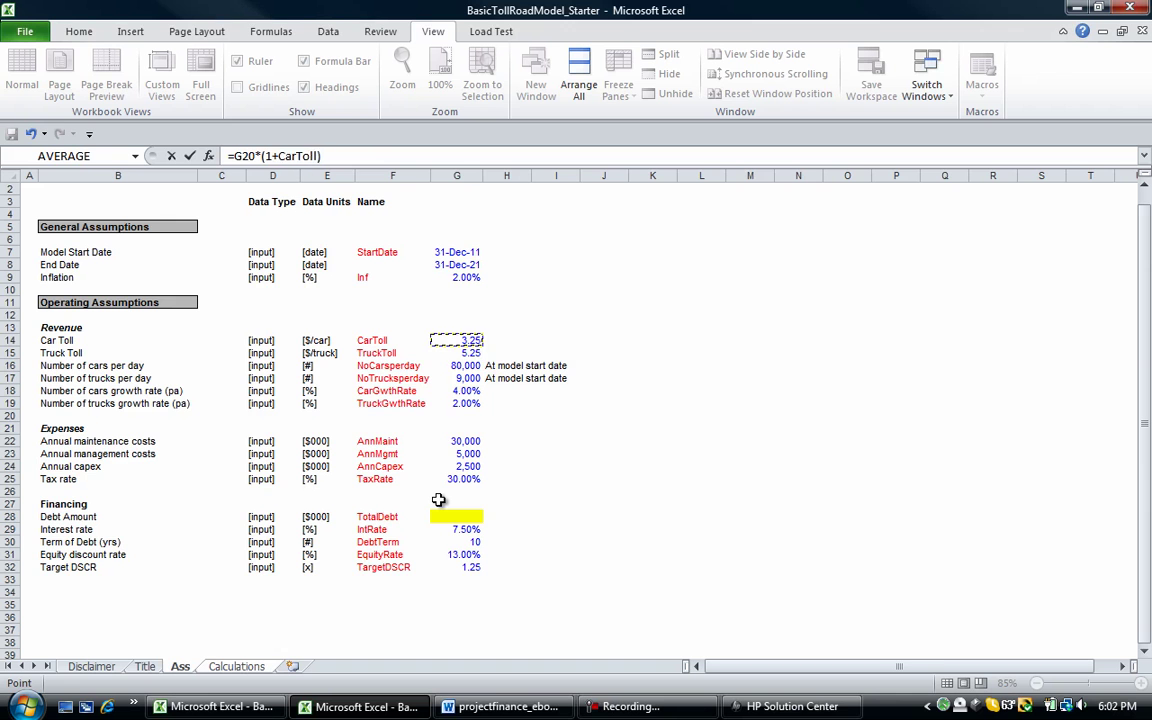
Set the first-year index formulas to =G20*(1+CarGwthRate) for cars in H20 and =G21*(1+TruckGwthRate) for trucks in H21
{"action": "key", "text": "Return"}
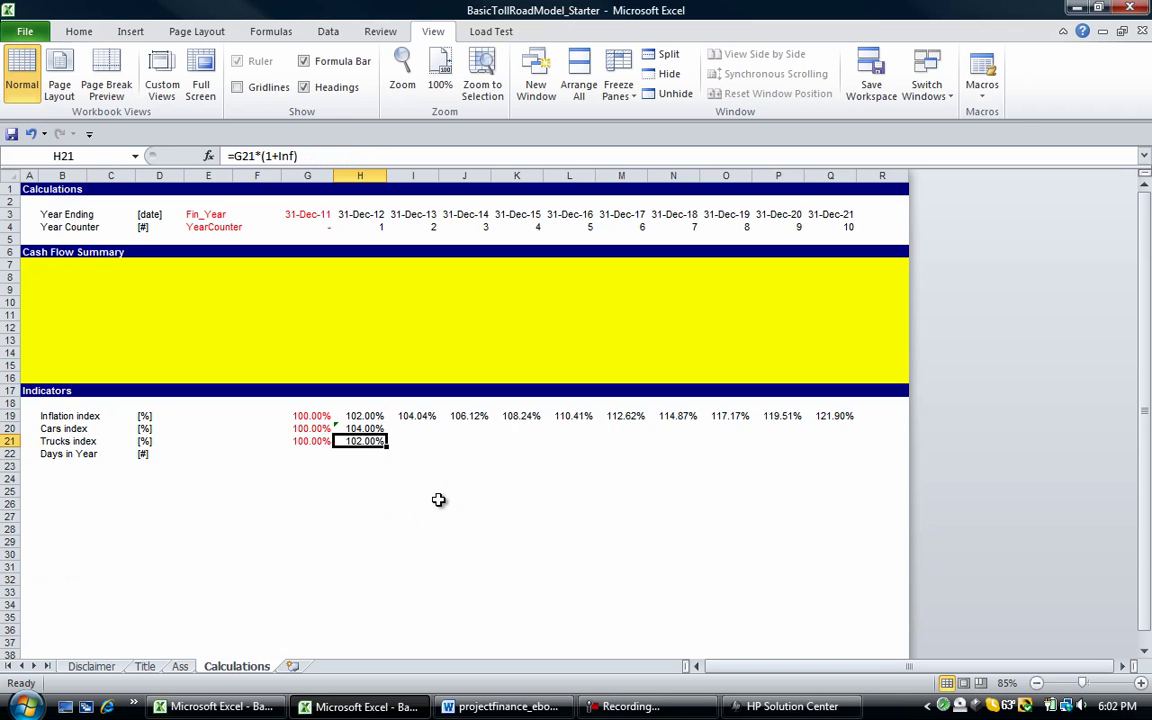
{"action": "key", "text": "F2"}
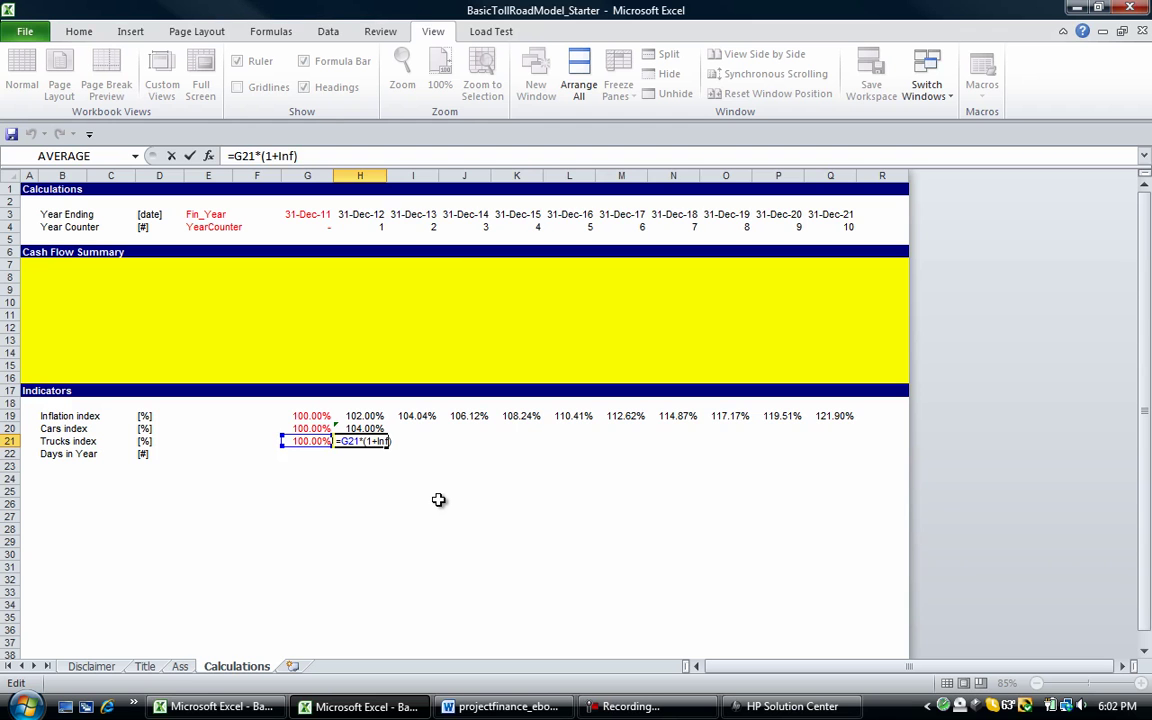
{"action": "key", "text": "Left"}
{"action": "key", "text": "shift+Left"}
{"action": "key", "text": "shift+Left"}
{"action": "key", "text": "shift+Left"}
{"action": "key", "text": "F5"}
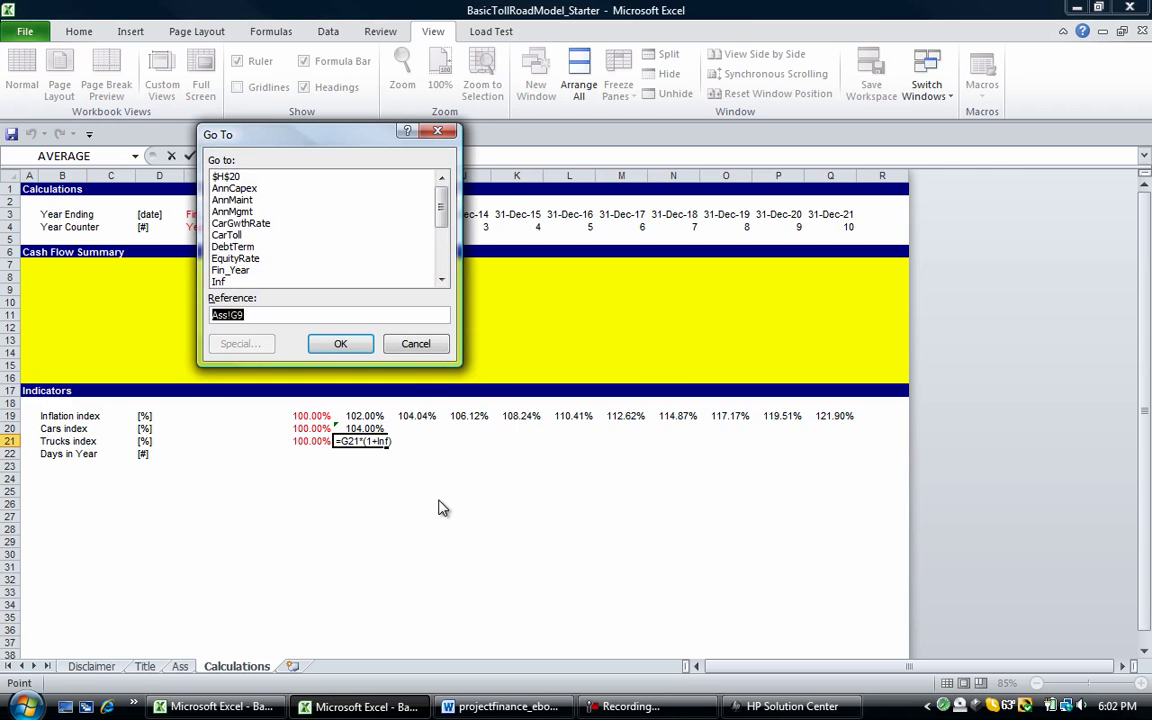
{"action": "key", "text": "Return"}
{"action": "key", "text": "Down"}
{"action": "key", "text": "Down"}
{"action": "key", "text": "Down"}
{"action": "key", "text": "Down"}
{"action": "key", "text": "Down"}
{"action": "key", "text": "Down"}
{"action": "key", "text": "Down"}
{"action": "key", "text": "Down"}
{"action": "key", "text": "Down"}
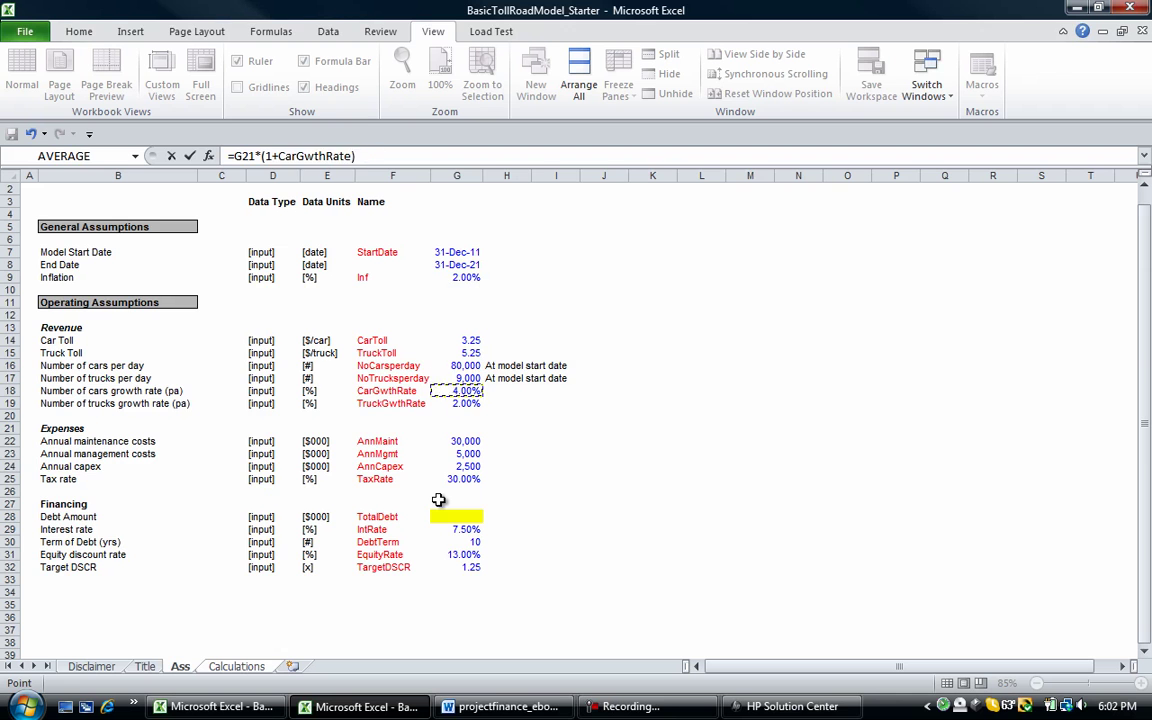
{"action": "key", "text": "Down"}
{"action": "key", "text": "Return"}
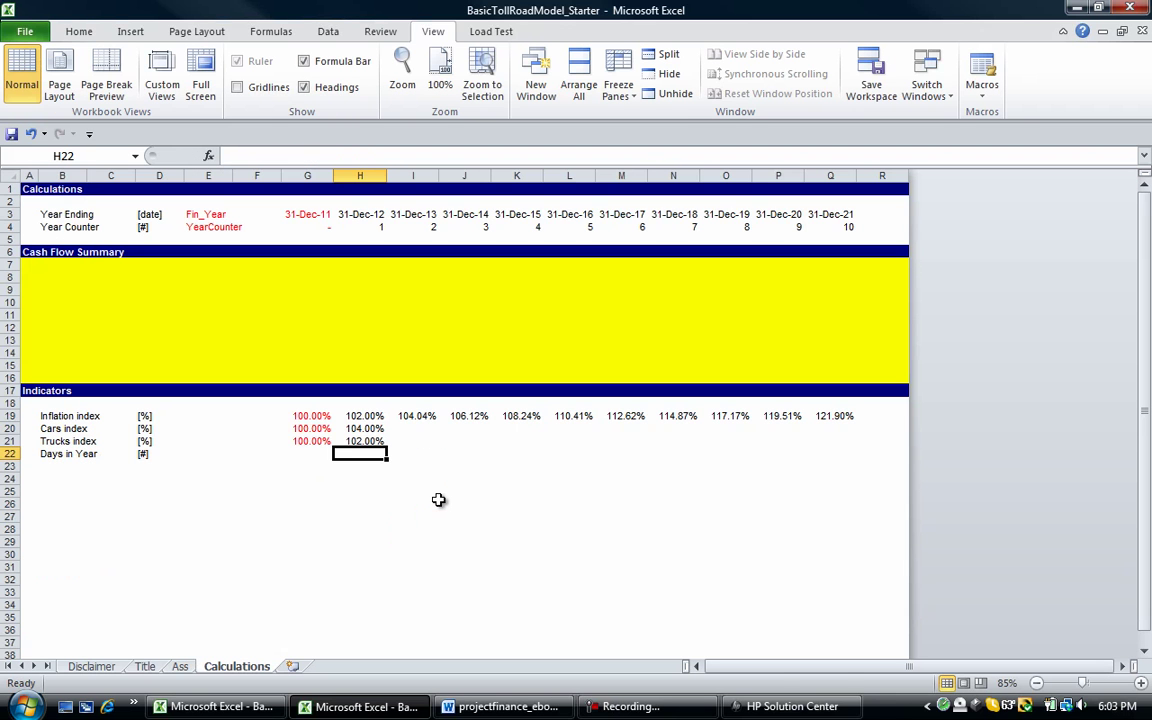
Copy the Cars index and Trucks index formulas from H20:H21 across the remaining years through column Q
{"action": "key", "text": "Up"}
{"action": "key", "text": "shift+Up"}
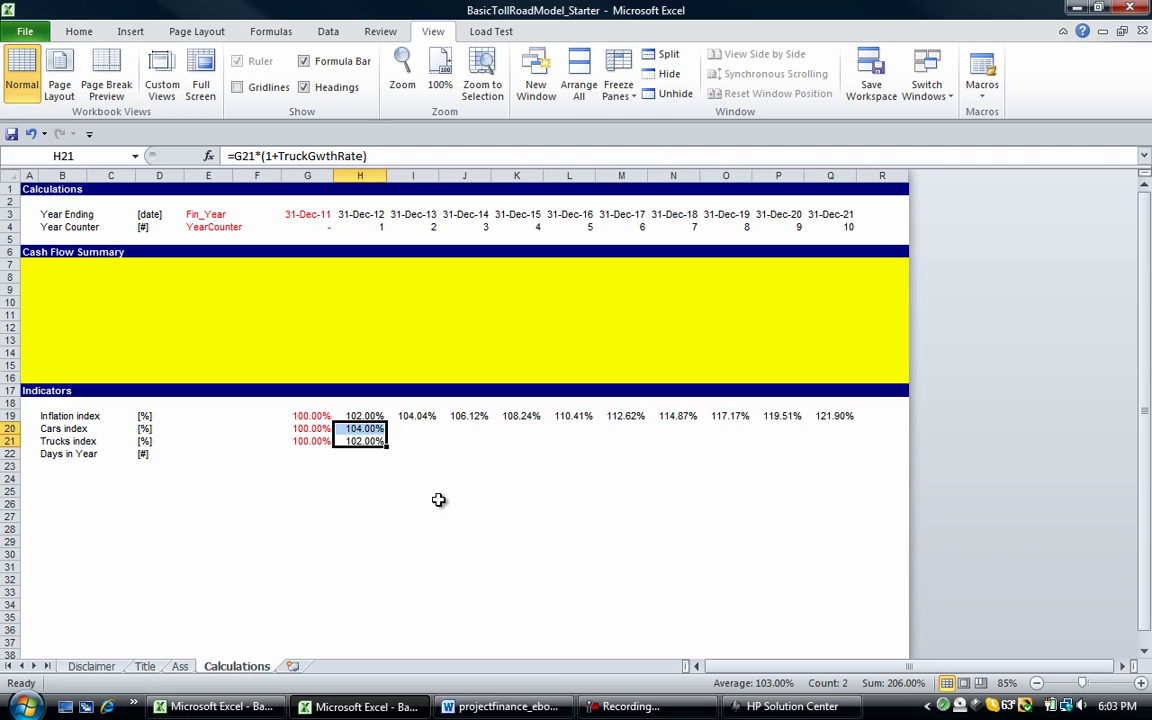
{"action": "key", "text": "ctrl+c"}
{"action": "key", "text": "Right"}
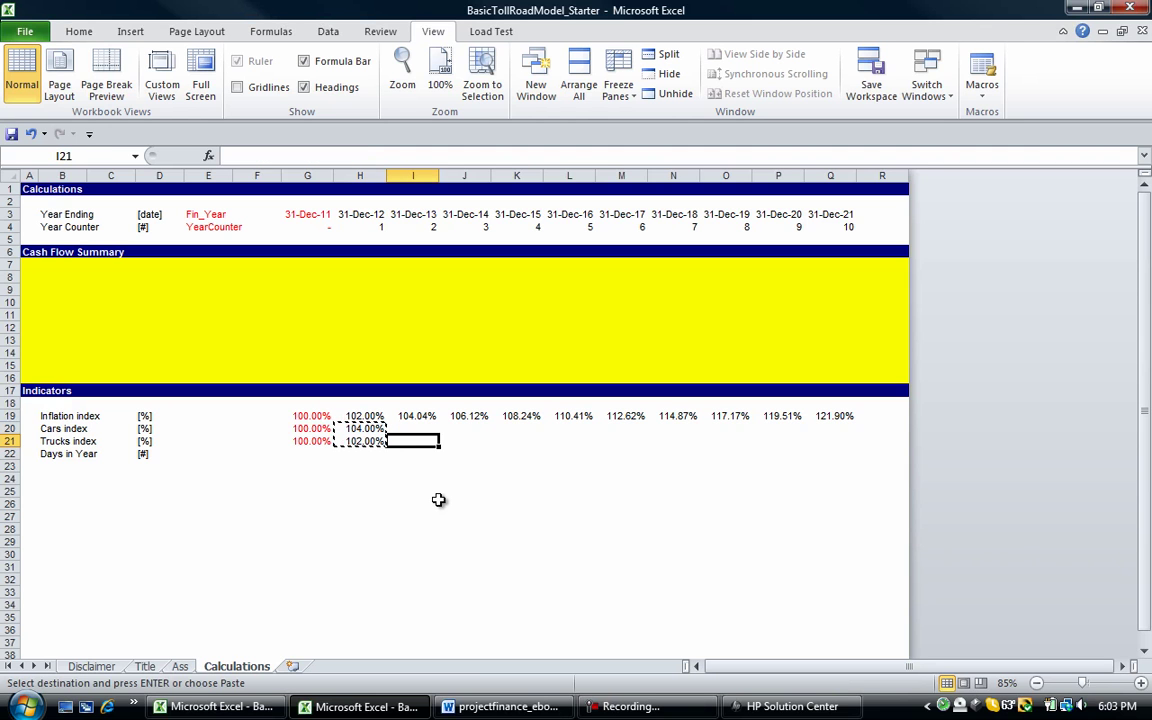
{"action": "left_click_drag", "start_coordinate": [419, 430], "coordinate": [840, 438]}
{"action": "key", "text": "ctrl+v"}
{"action": "key", "text": "Left"}
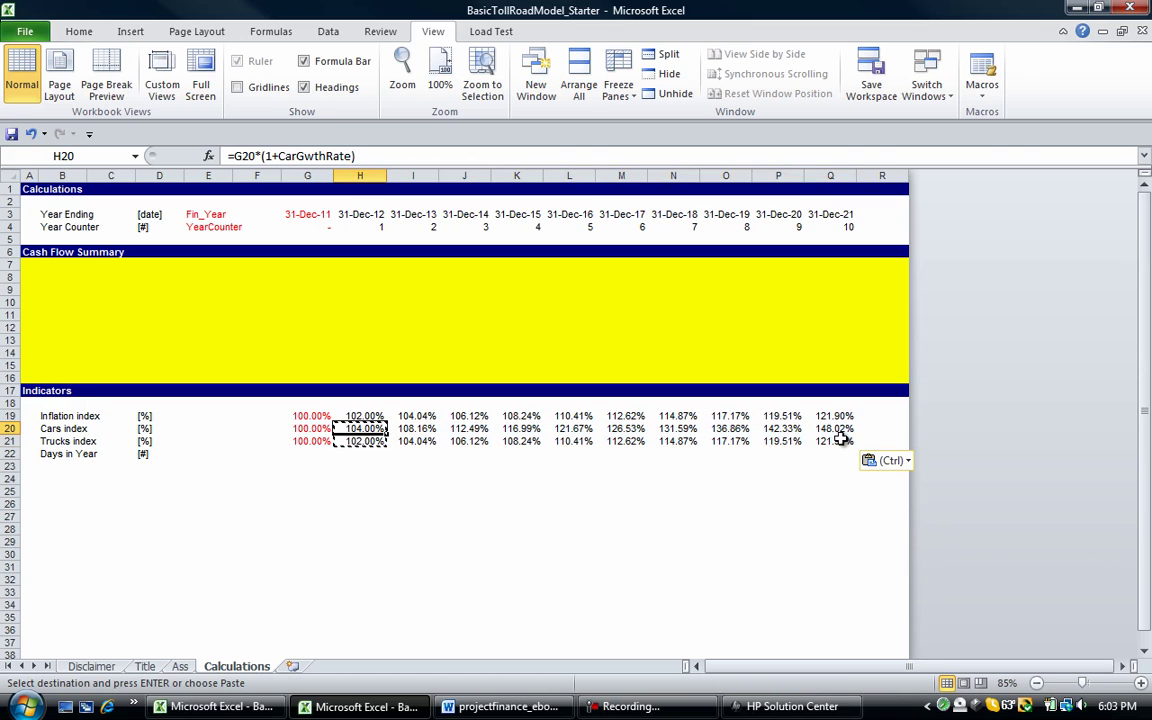
{"action": "key", "text": "shift+Down"}
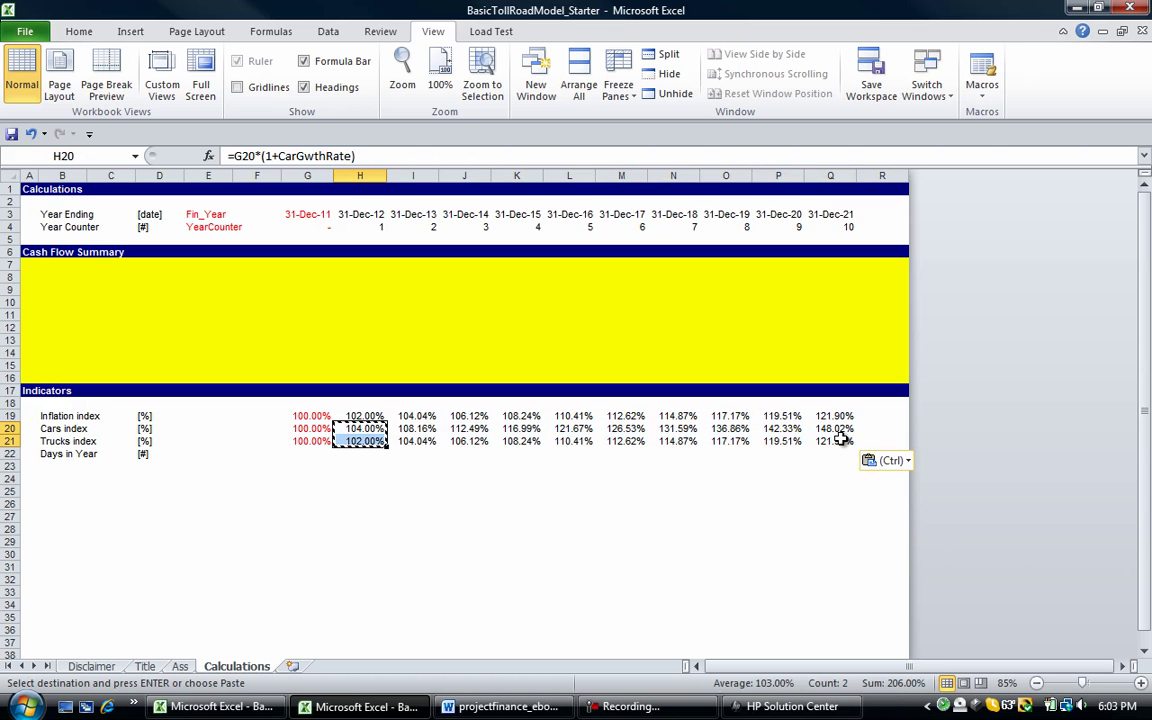
{"action": "key", "text": "ctrl+shift+Right"}
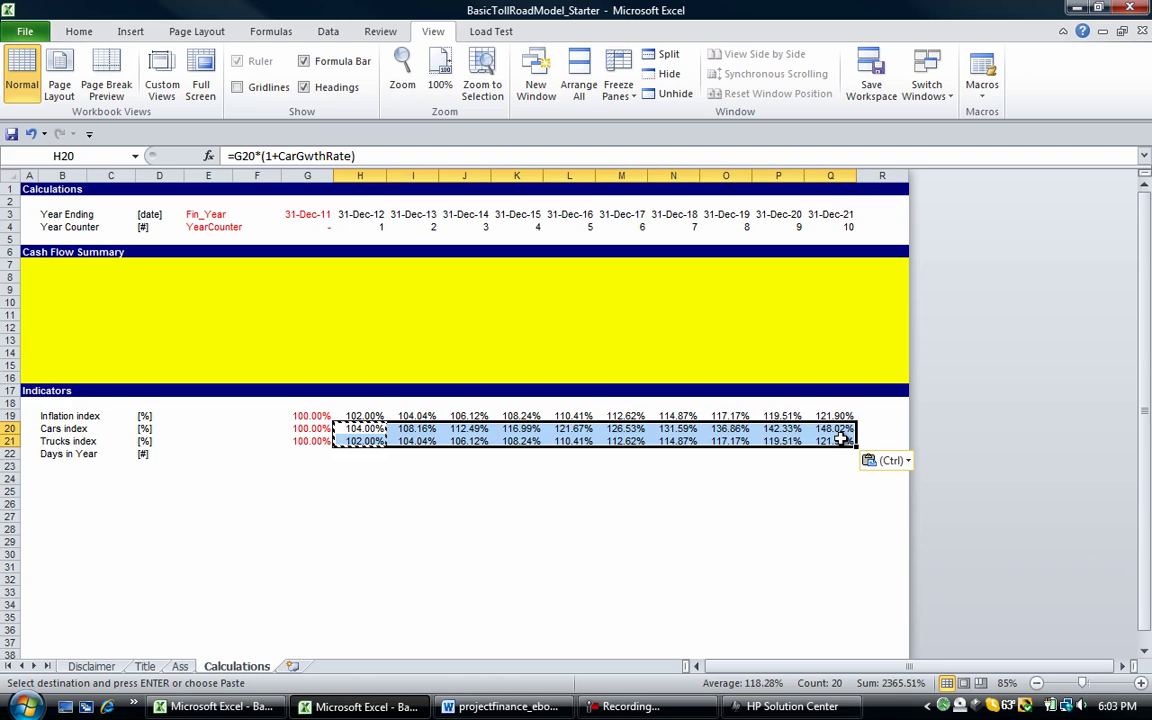
Examine the Year Ending row's date cells, which are the basis for counting the days in each year
{"action": "key", "text": "Left"}
{"action": "key", "text": "Left"}
{"action": "key", "text": "Down"}
{"action": "key", "text": "Down"}
{"action": "key", "text": "Down"}
{"action": "key", "text": "Right"}
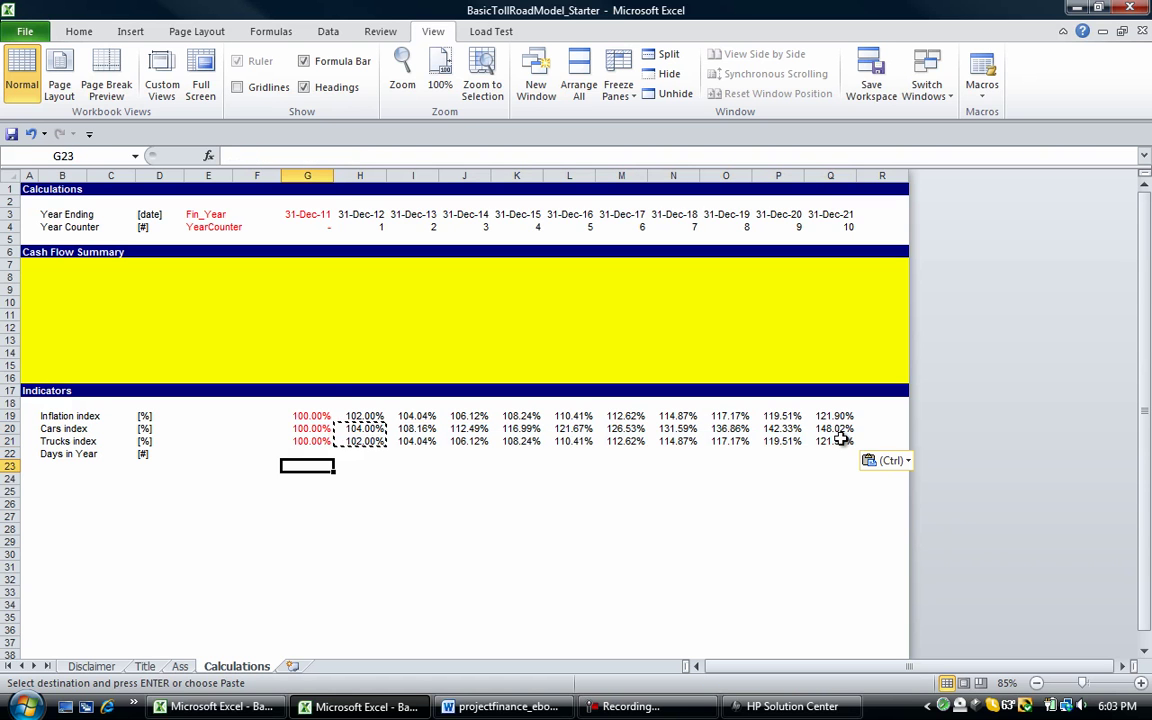
{"action": "key", "text": "Up"}
{"action": "key", "text": "Up"}
{"action": "key", "text": "Up"}
{"action": "key", "text": "Up"}
{"action": "key", "text": "Up"}
{"action": "key", "text": "Up"}
{"action": "key", "text": "Up"}
{"action": "key", "text": "Up"}
{"action": "key", "text": "Up"}
{"action": "key", "text": "Up"}
{"action": "key", "text": "Up"}
{"action": "key", "text": "Up"}
{"action": "key", "text": "Up"}
{"action": "key", "text": "Up"}
{"action": "key", "text": "Up"}
{"action": "key", "text": "Up"}
{"action": "key", "text": "Up"}
{"action": "key", "text": "Up"}
{"action": "key", "text": "Up"}
{"action": "key", "text": "Up"}
{"action": "key", "text": "Down"}
{"action": "key", "text": "Down"}
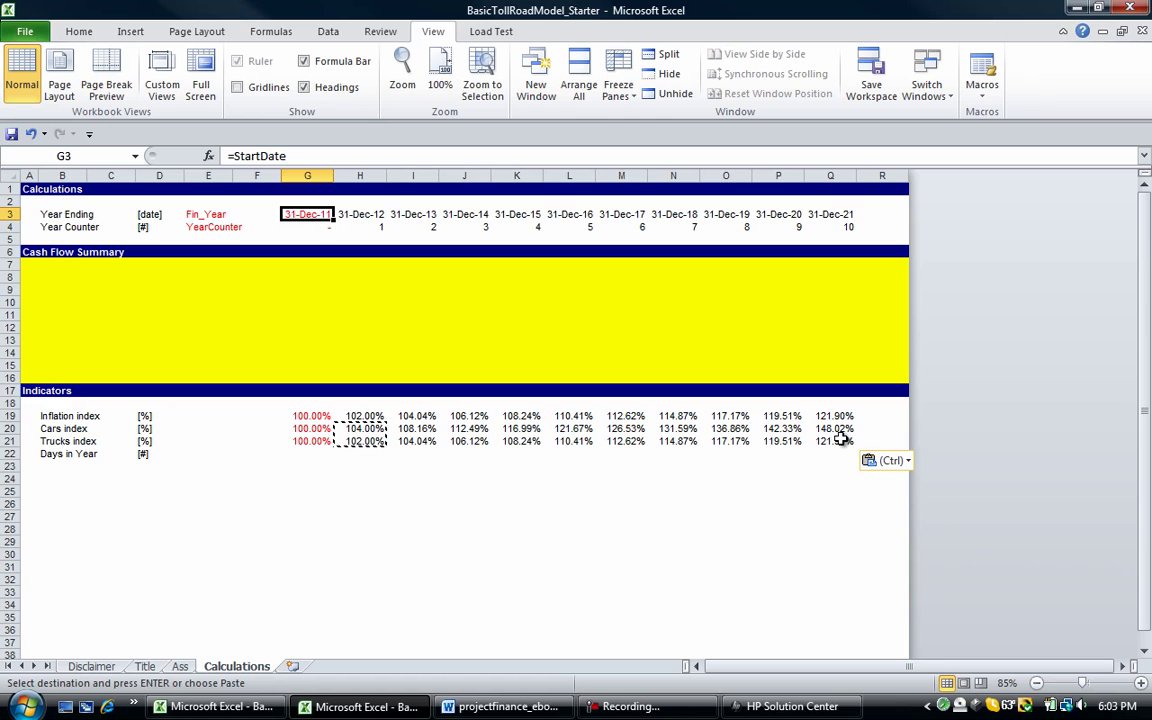
Calculate the first-year Days in Year in H22 with the formula =H3-G3
{"action": "key", "text": "Down"}
{"action": "key", "text": "Down"}
{"action": "key", "text": "Down"}
{"action": "key", "text": "Down"}
{"action": "key", "text": "Down"}
{"action": "key", "text": "Down"}
{"action": "key", "text": "Down"}
{"action": "key", "text": "Down"}
{"action": "key", "text": "Down"}
{"action": "key", "text": "Down"}
{"action": "key", "text": "Down"}
{"action": "key", "text": "Down"}
{"action": "key", "text": "Down"}
{"action": "key", "text": "Down"}
{"action": "key", "text": "Down"}
{"action": "key", "text": "Down"}
{"action": "key", "text": "Down"}
{"action": "key", "text": "Down"}
{"action": "key", "text": "Down"}
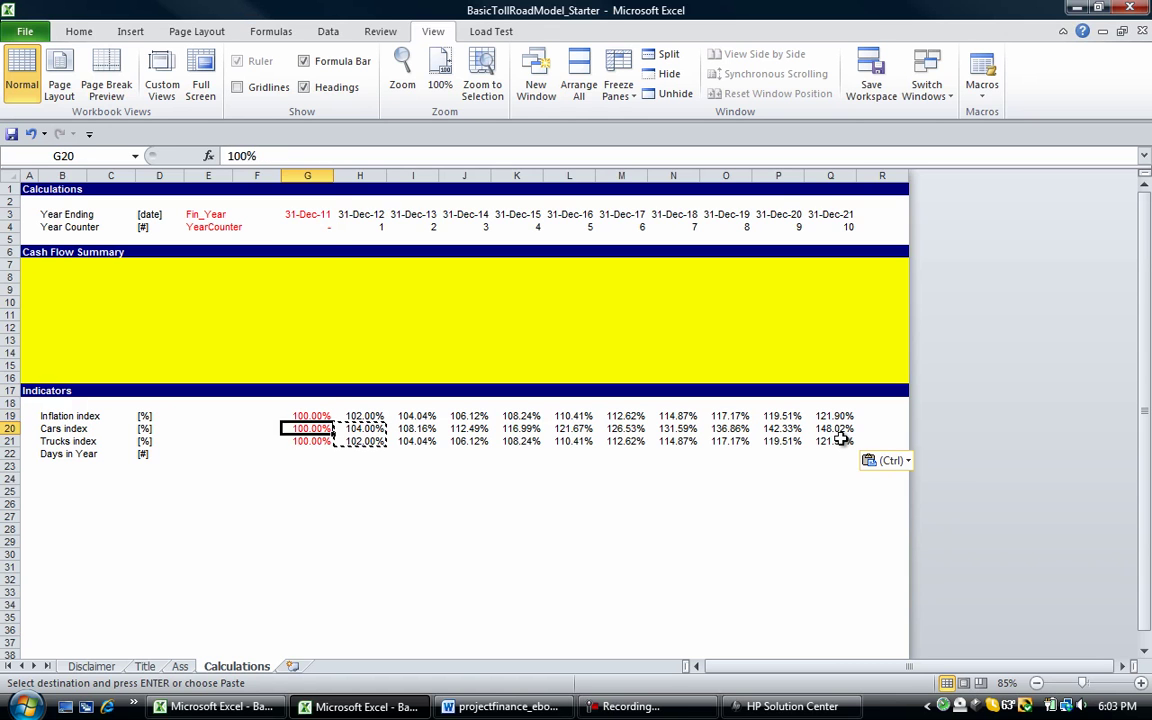
{"action": "key", "text": "Right"}
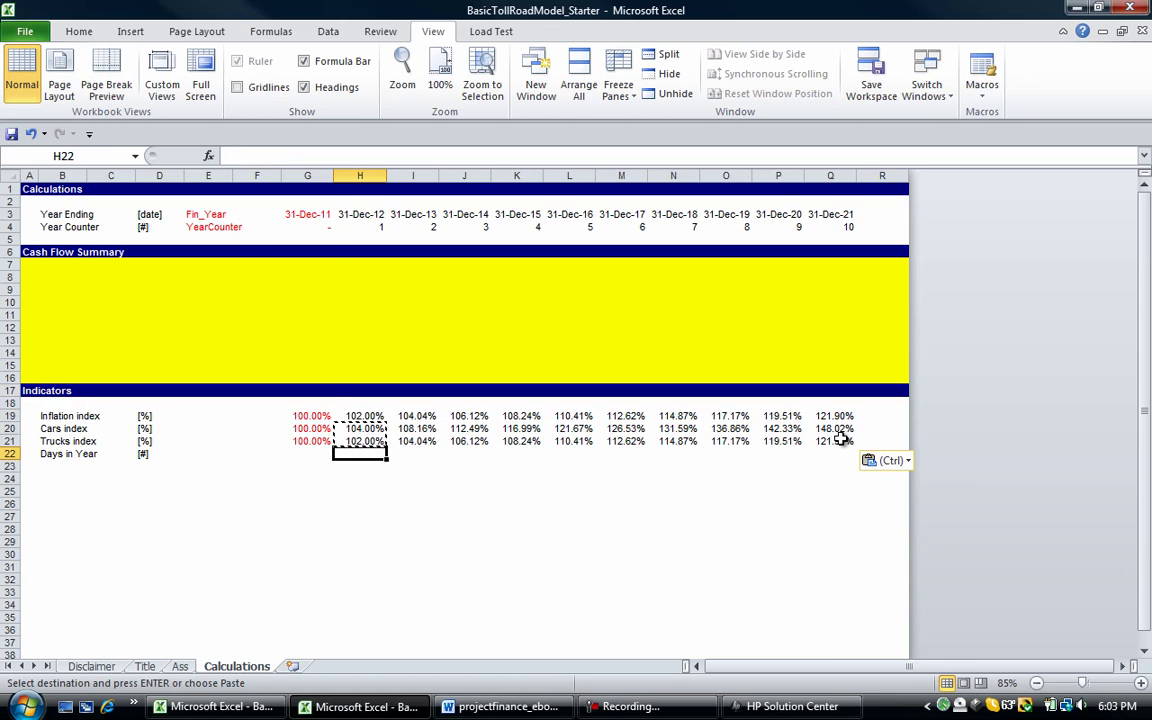
{"action": "type", "text": "="}
{"action": "key", "text": "Up"}
{"action": "key", "text": "Up"}
{"action": "key", "text": "Up"}
{"action": "key", "text": "Up"}
{"action": "key", "text": "Up"}
{"action": "key", "text": "Up"}
{"action": "key", "text": "Up"}
{"action": "key", "text": "Up"}
{"action": "key", "text": "Up"}
{"action": "key", "text": "Up"}
{"action": "key", "text": "Up"}
{"action": "key", "text": "Up"}
{"action": "key", "text": "Up"}
{"action": "key", "text": "Up"}
{"action": "key", "text": "Up"}
{"action": "key", "text": "Up"}
{"action": "key", "text": "Up"}
{"action": "key", "text": "Up"}
{"action": "key", "text": "Up"}
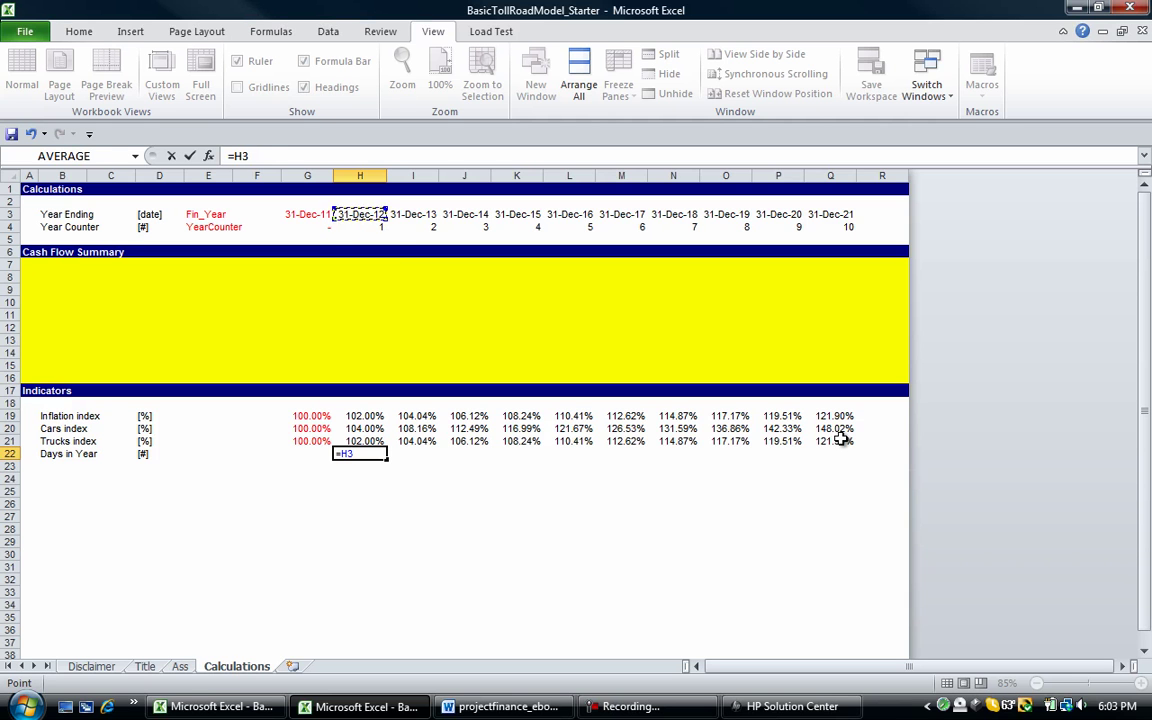
{"action": "type", "text": "-"}
{"action": "key", "text": "Up"}
{"action": "key", "text": "Up"}
{"action": "key", "text": "Up"}
{"action": "key", "text": "Up"}
{"action": "key", "text": "Up"}
{"action": "key", "text": "Up"}
{"action": "key", "text": "Up"}
{"action": "key", "text": "Up"}
{"action": "key", "text": "Up"}
{"action": "key", "text": "Up"}
{"action": "key", "text": "Up"}
{"action": "key", "text": "Up"}
{"action": "key", "text": "Up"}
{"action": "key", "text": "Up"}
{"action": "key", "text": "Up"}
{"action": "key", "text": "Up"}
{"action": "key", "text": "Up"}
{"action": "key", "text": "Up"}
{"action": "key", "text": "Left"}
{"action": "key", "text": "Up"}
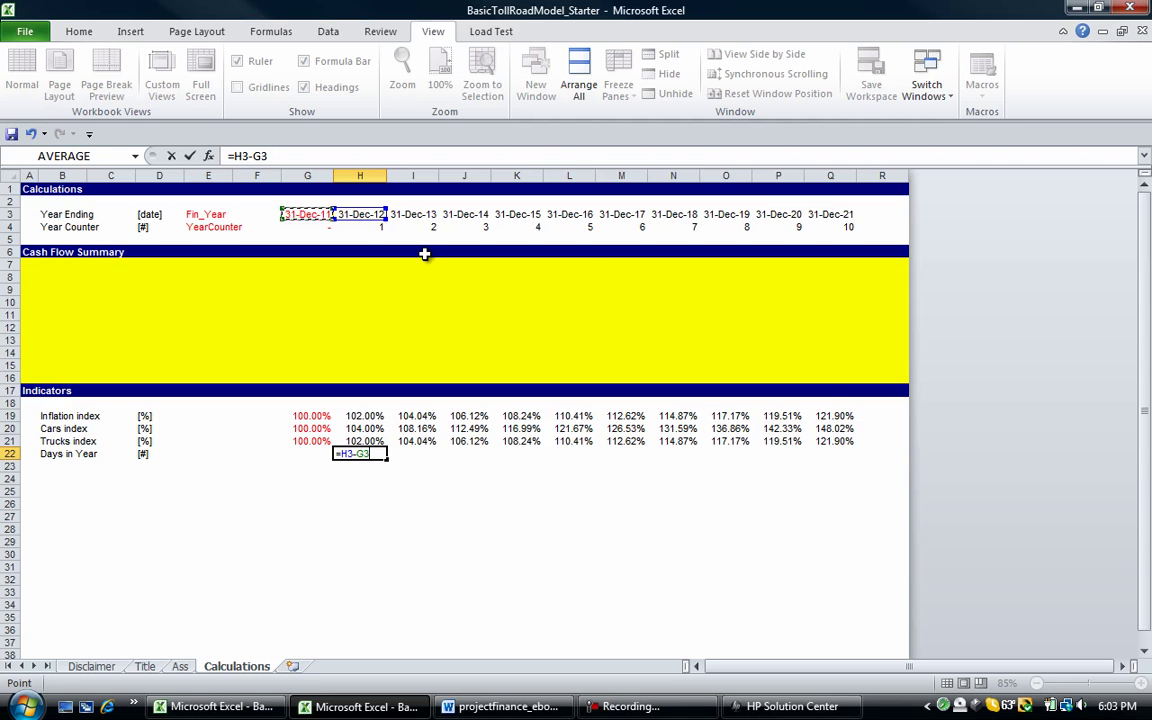
{"action": "key", "text": "Return"}
Fill the Days in Year formula from H22 across the remaining years to Q22
{"action": "key", "text": "Up"}
{"action": "key", "text": "shift+Right"}
{"action": "key", "text": "shift+Right"}
{"action": "key", "text": "shift+Right"}
{"action": "key", "text": "shift+Right"}
{"action": "key", "text": "shift+Right"}
{"action": "key", "text": "shift+Right"}
{"action": "key", "text": "shift+Right"}
{"action": "key", "text": "shift+Right"}
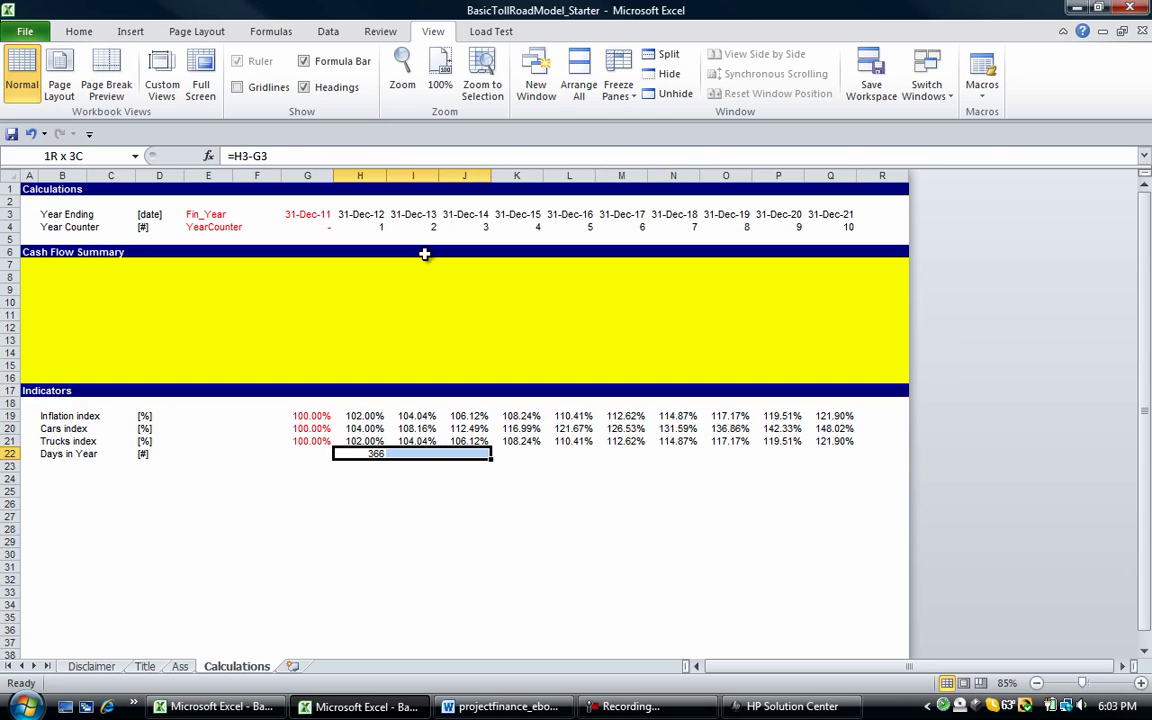
{"action": "key", "text": "shift+Right"}
{"action": "key", "text": "ctrl+r"}
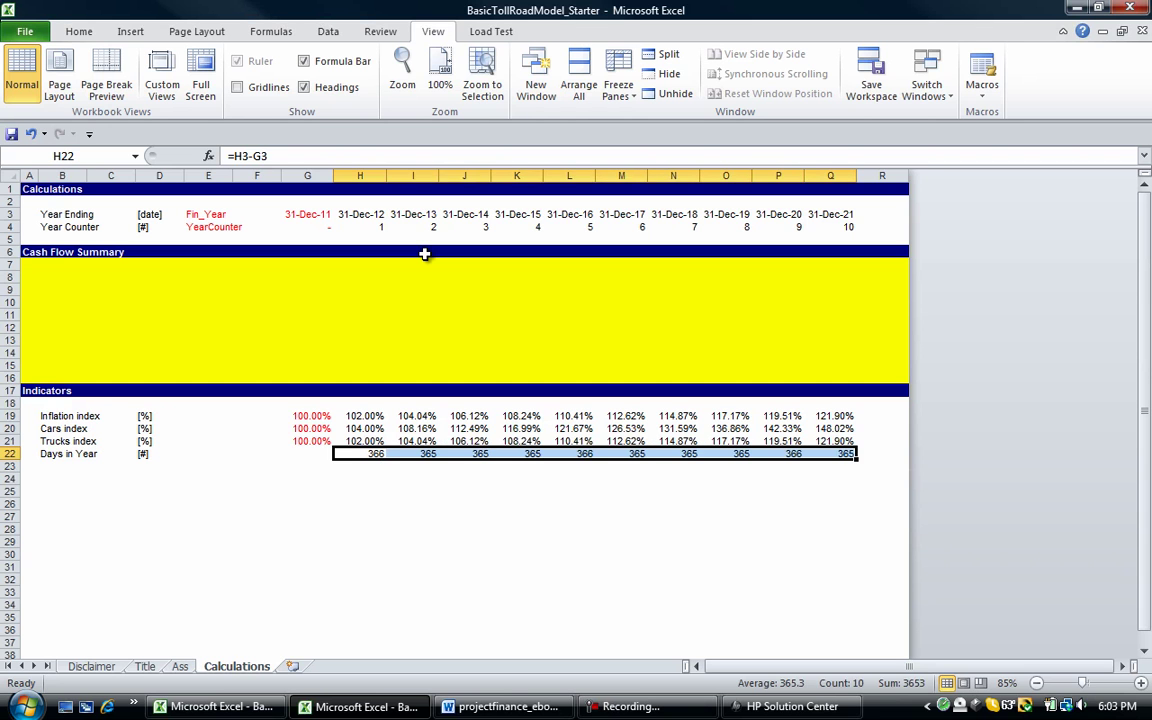
{"action": "key", "text": "Down"}
{"action": "key", "text": "Up"}
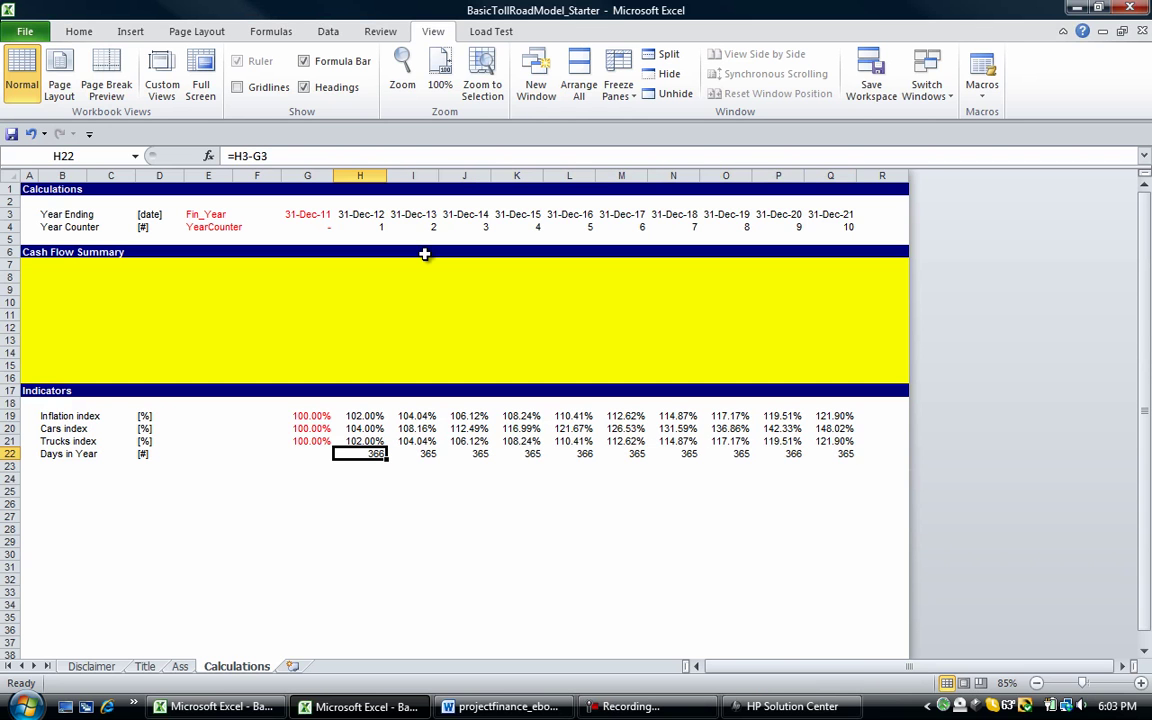
{"action": "key", "text": "Left"}
{"action": "key", "text": "Left"}
{"action": "key", "text": "Left"}
{"action": "key", "text": "Left"}
{"action": "key", "text": "Right"}
{"action": "key", "text": "Right"}
{"action": "key", "text": "Right"}
{"action": "key", "text": "Right"}
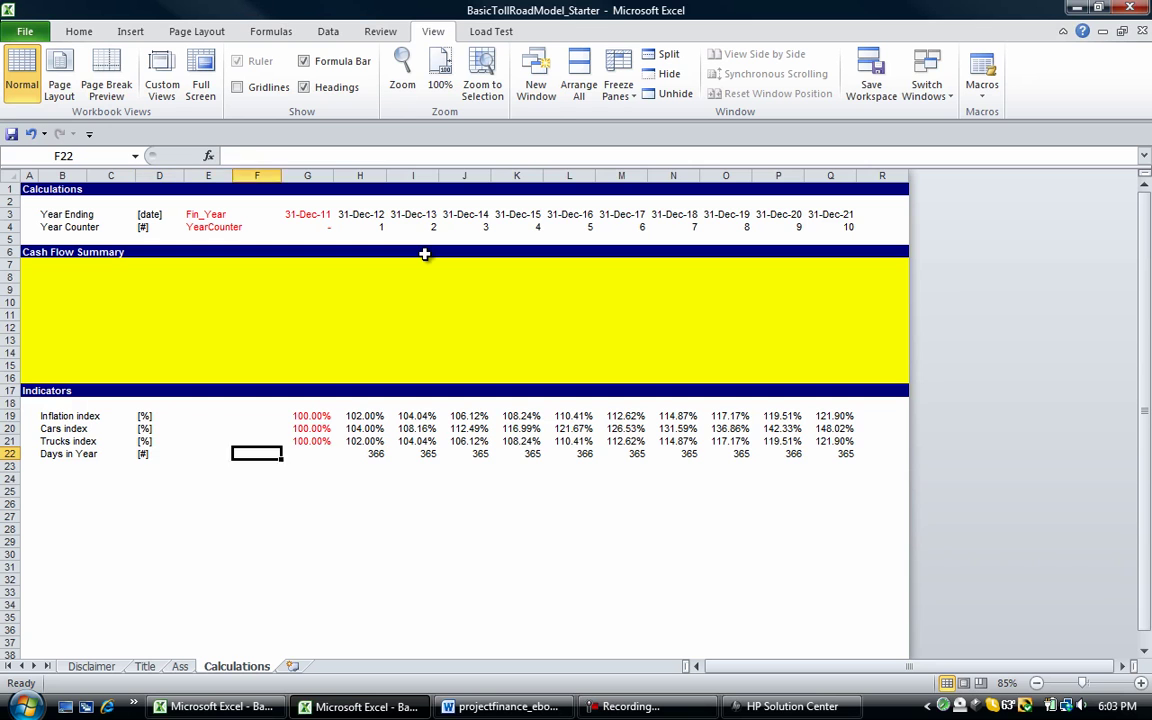
{"action": "key", "text": "Left"}
{"action": "key", "text": "Left"}
{"action": "key", "text": "Left"}
{"action": "key", "text": "Left"}
{"action": "key", "text": "Left"}
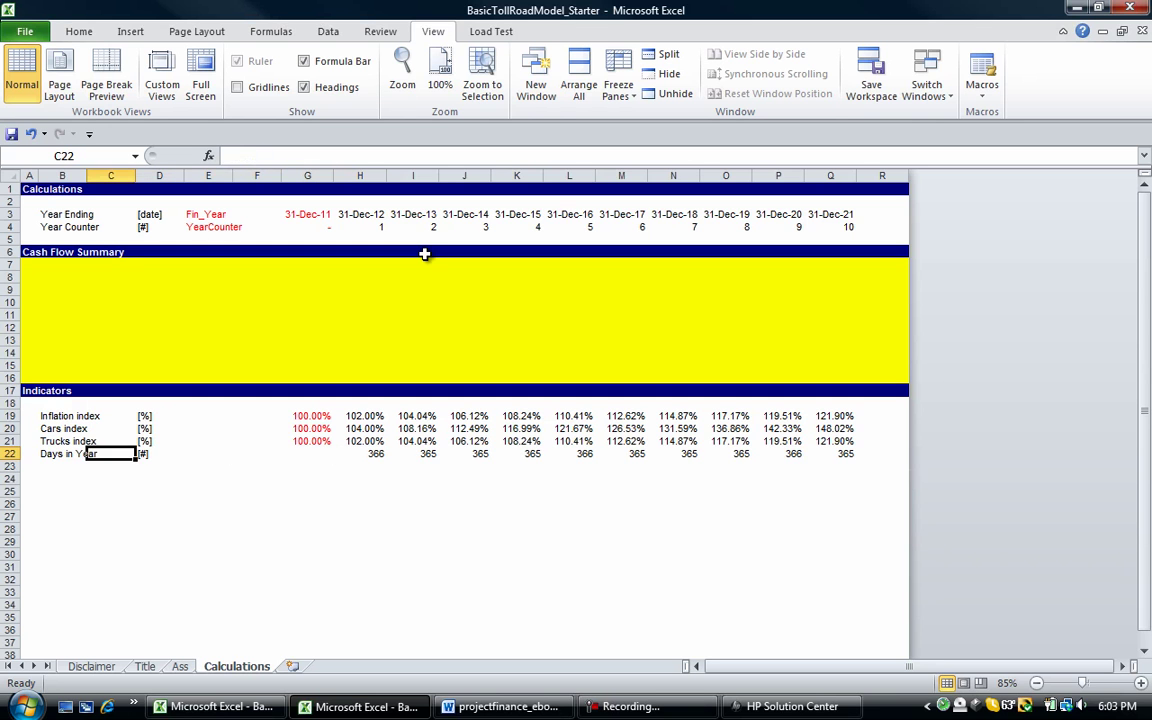
Enter the name labels Inf_Index in E19 and Car_Index in E20 for the inflation and cars index rows
{"action": "key", "text": "Right"}
{"action": "key", "text": "Right"}
{"action": "key", "text": "Up"}
{"action": "key", "text": "Up"}
{"action": "key", "text": "Up"}
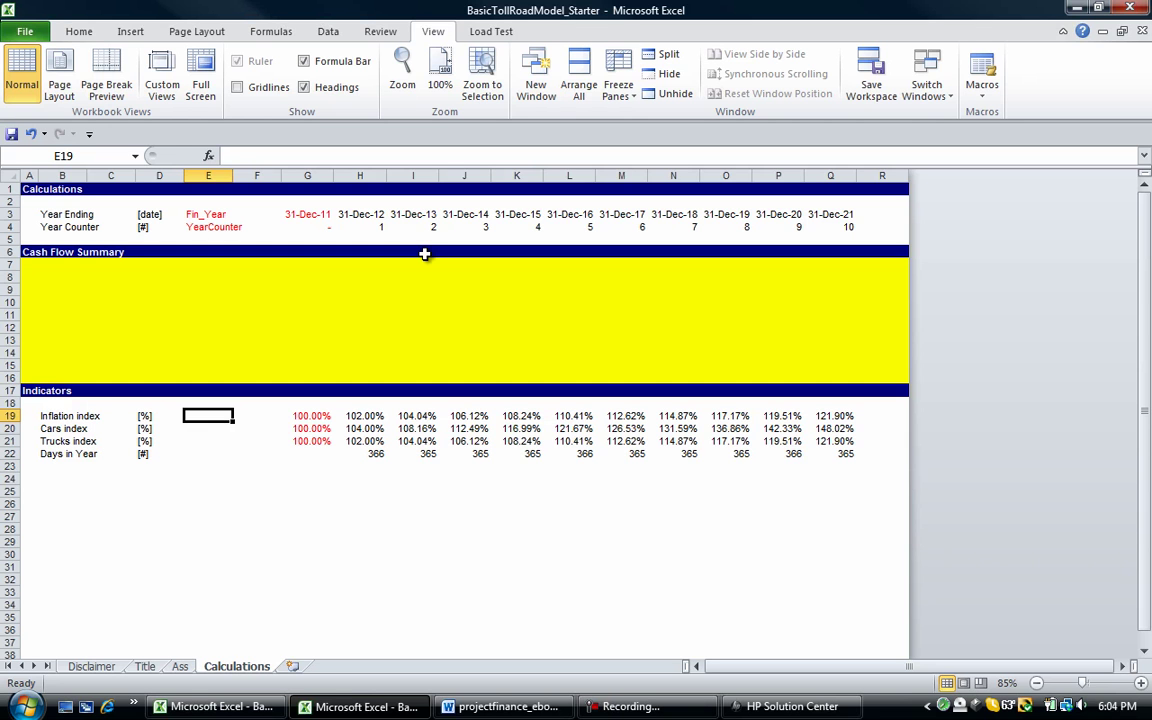
{"action": "type", "text": "Inf"}
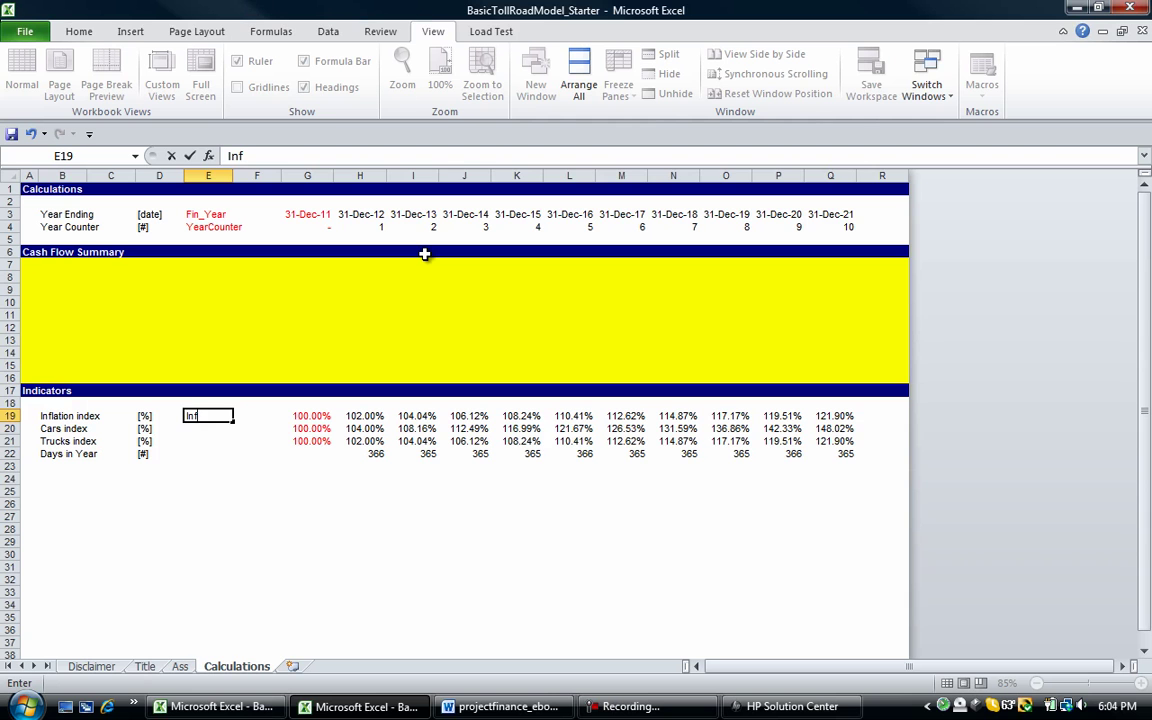
{"action": "type", "text": "_Index"}
{"action": "key", "text": "Return"}
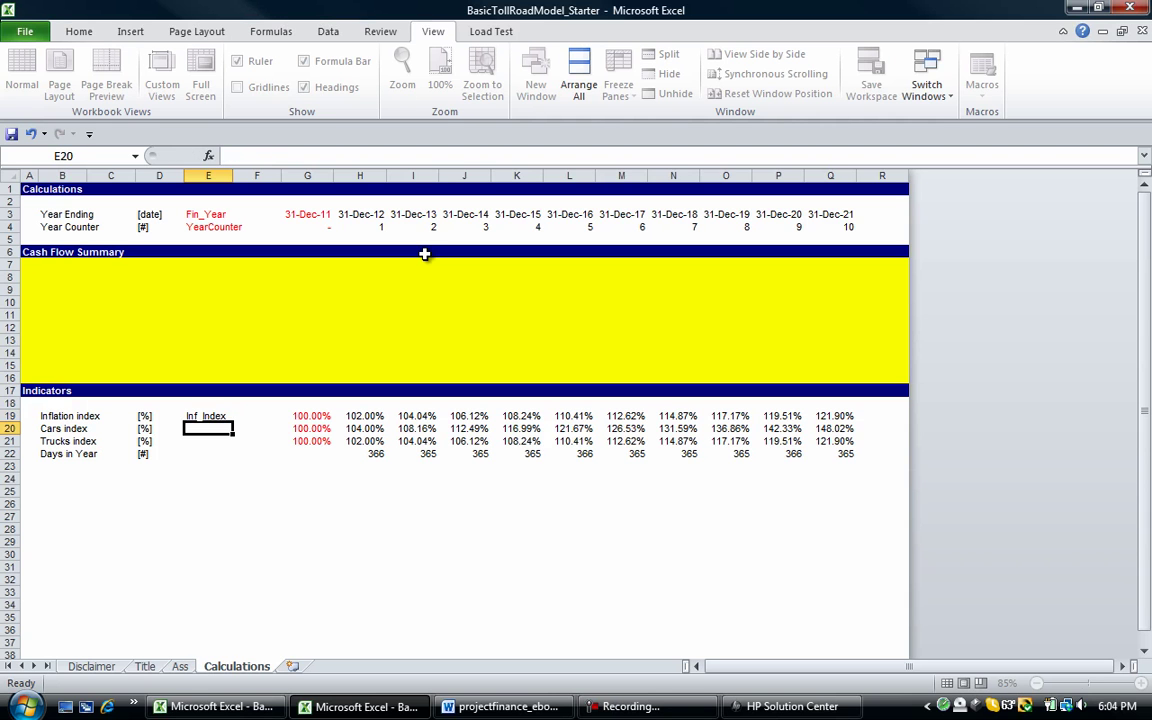
{"action": "type", "text": "Car"}
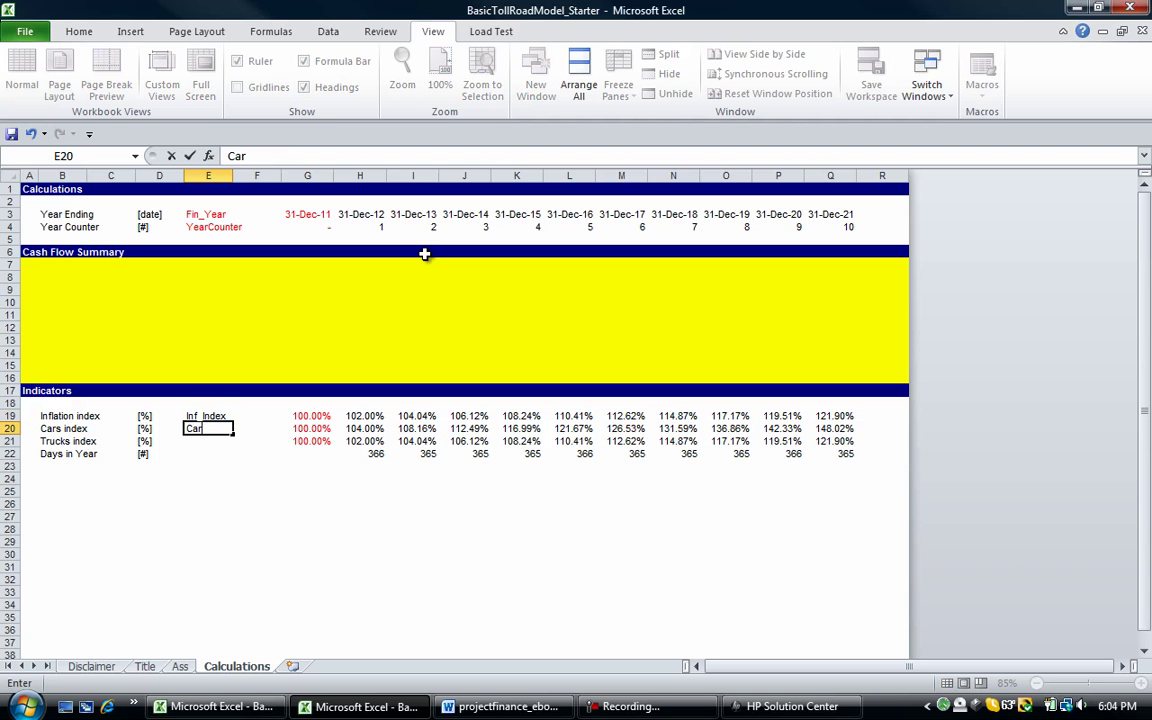
{"action": "type", "text": "_Index"}
{"action": "key", "text": "Return"}
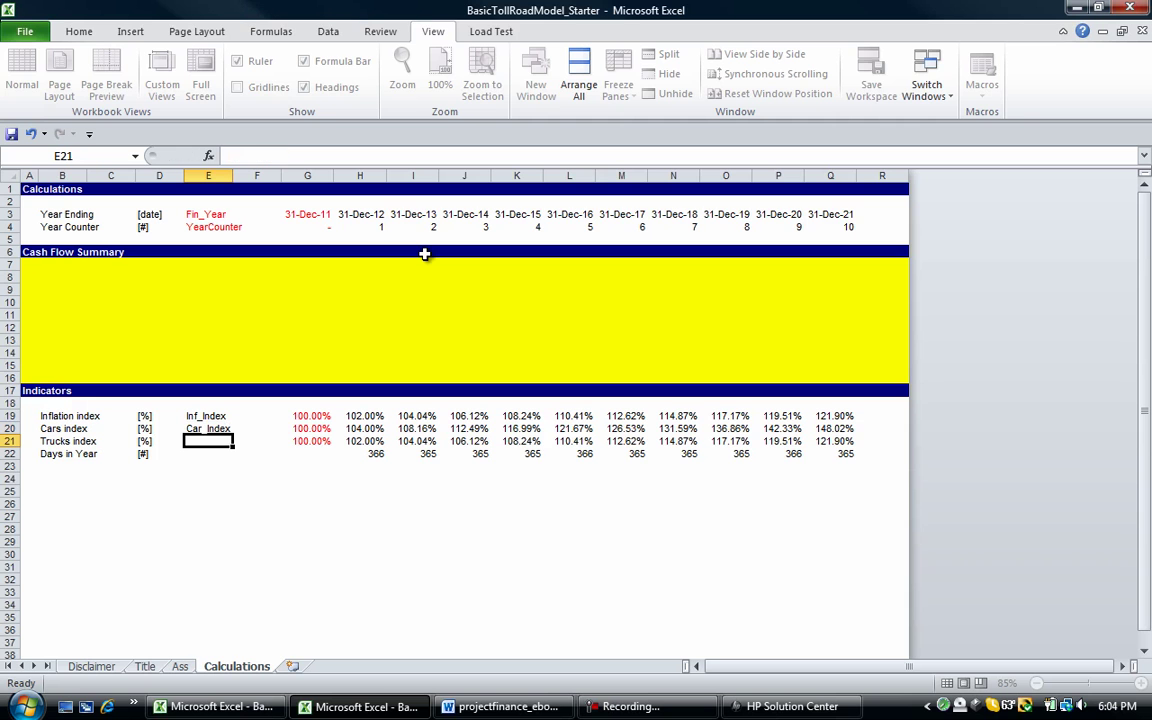
Enter the name labels Truck_Index in E21 and DaysinYr in E22 for the trucks index and Days in Year rows
{"action": "type", "text": "Truck"}
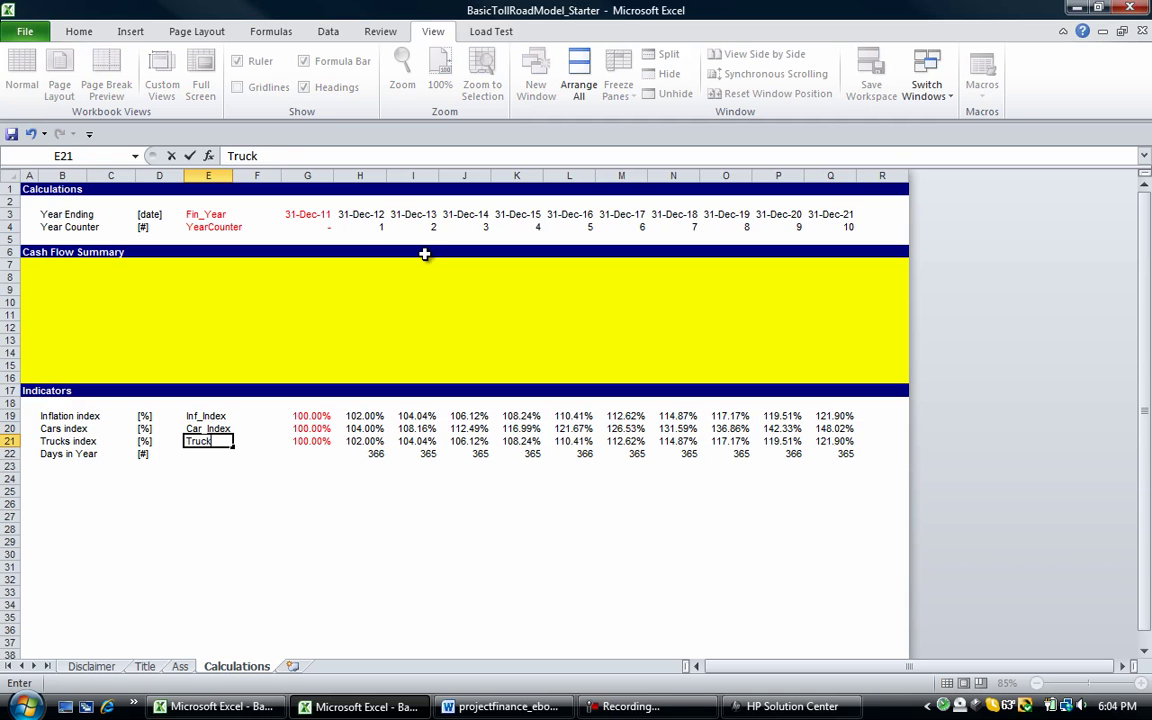
{"action": "type", "text": "_Index"}
{"action": "key", "text": "Return"}
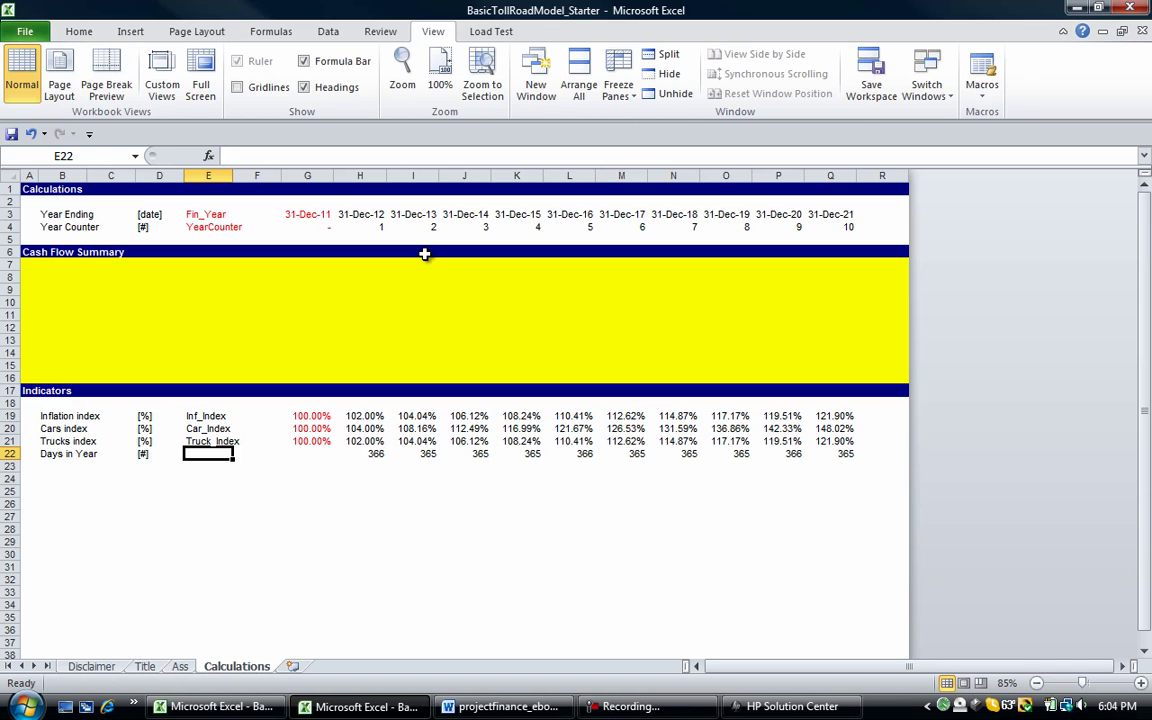
{"action": "type", "text": "DaysinYr"}
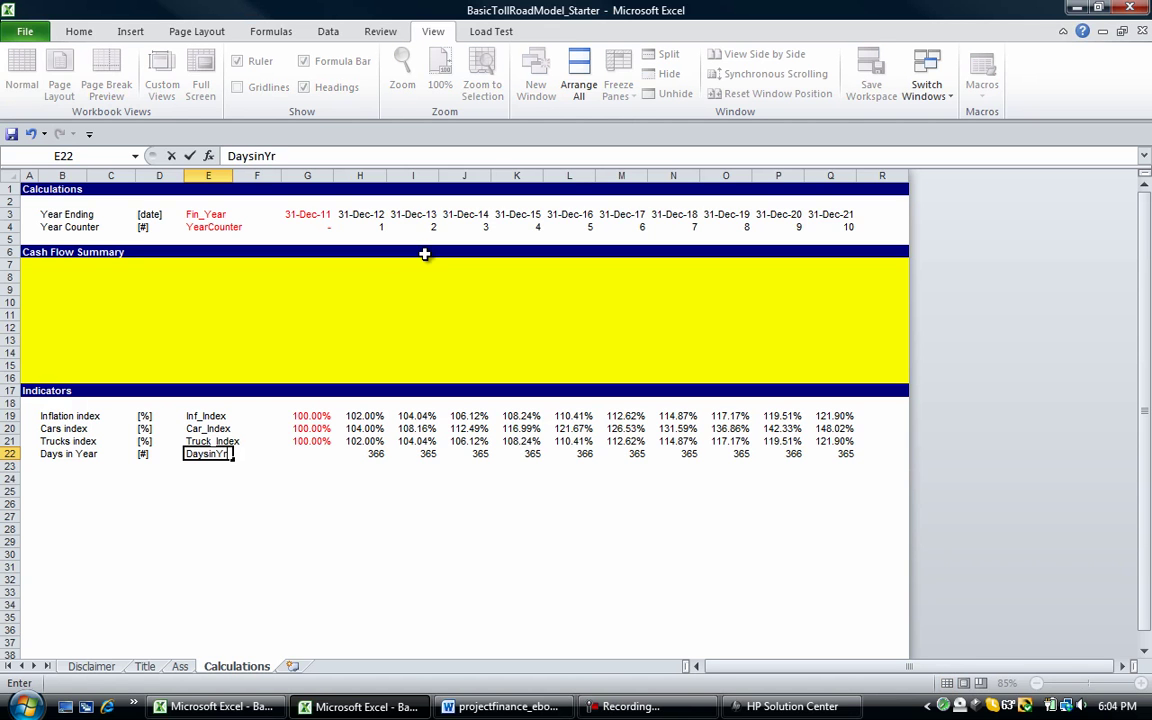
{"action": "key", "text": "Return"}
Change the font colour of the name labels in E19:E22 to red
{"action": "key", "text": "Up"}
{"action": "key", "text": "shift+Up"}
{"action": "key", "text": "shift+Up"}
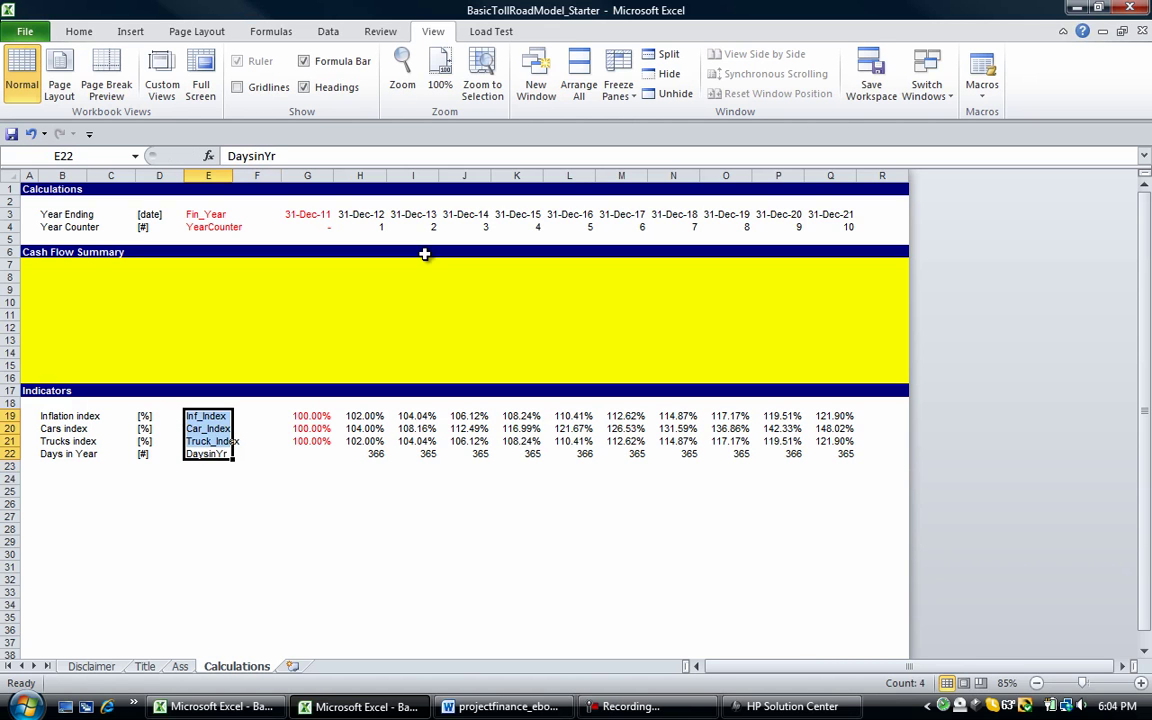
{"action": "key", "text": "Up"}
{"action": "key", "text": "Up"}
{"action": "key", "text": "Up"}
Define the workbook-scoped name Inf_Index for the entire Inflation index row 19
{"action": "key", "text": "shift+space"}
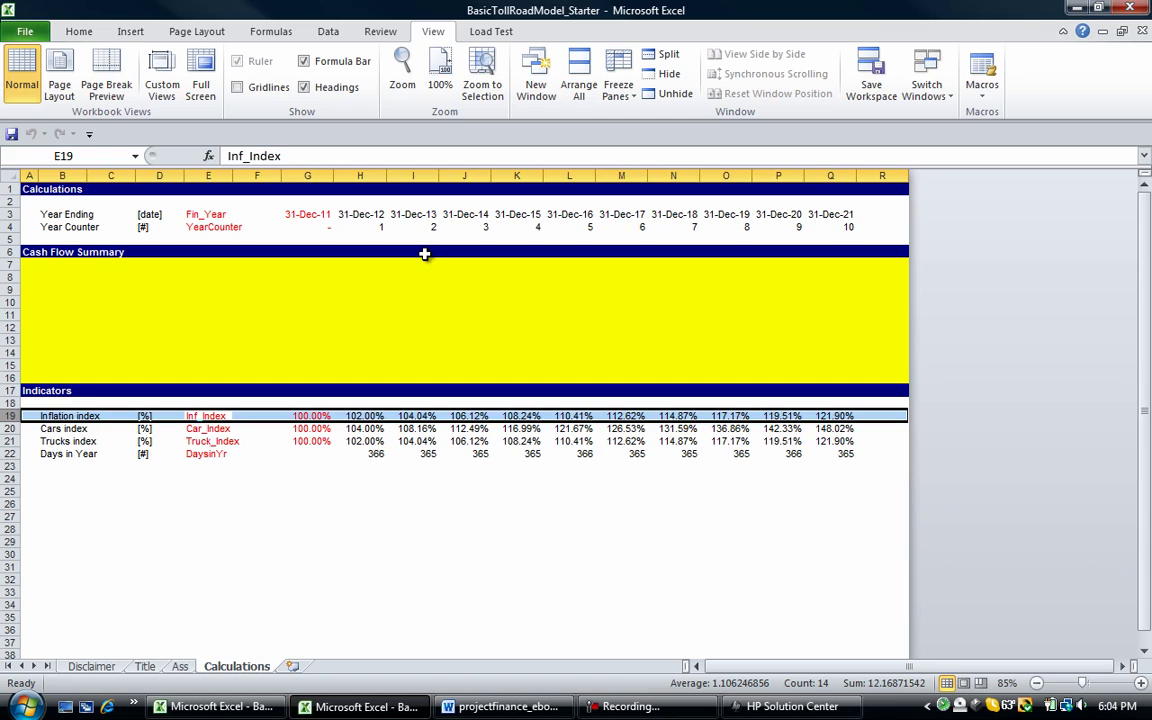
{"action": "key", "text": "Left"}
{"action": "key", "text": "Right"}
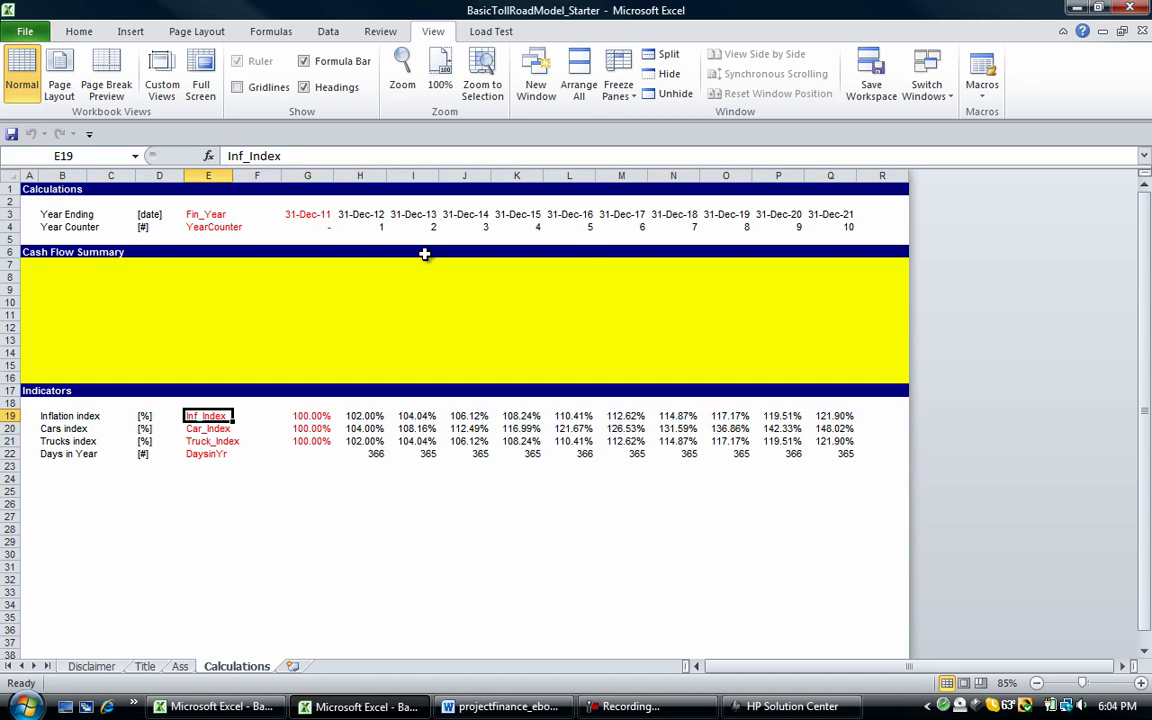
{"action": "key", "text": "shift+space"}
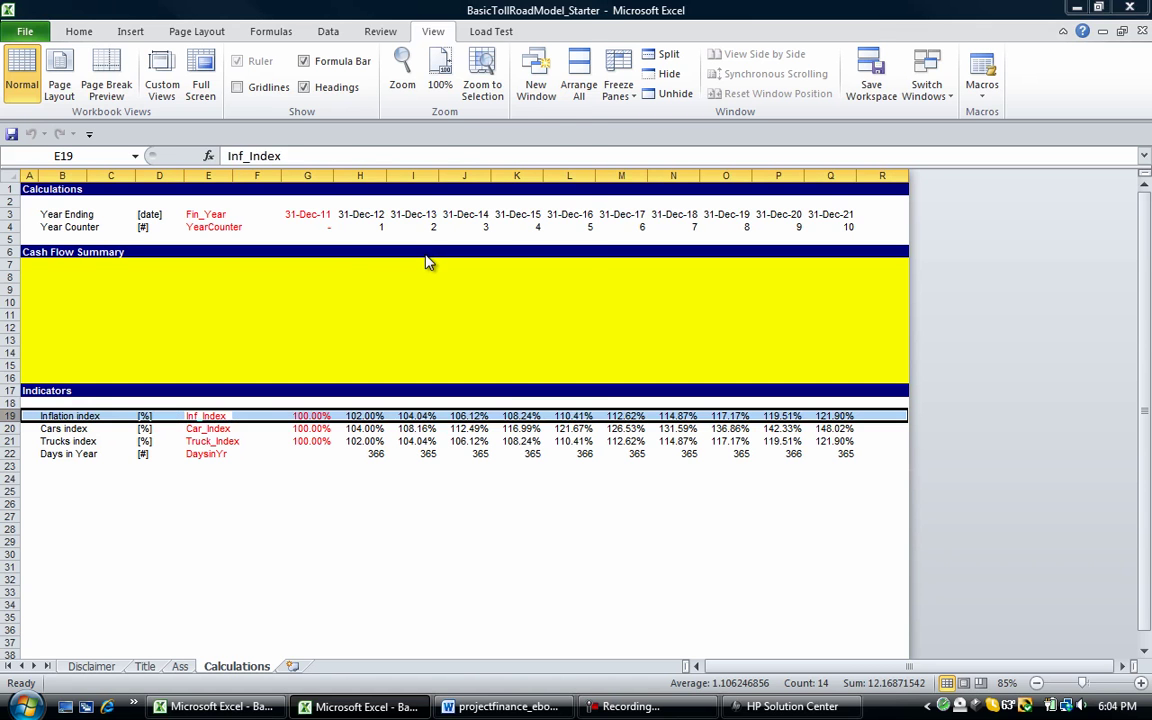
{"action": "key", "text": "ctrl+F3"}
{"action": "key", "text": "alt+n"}
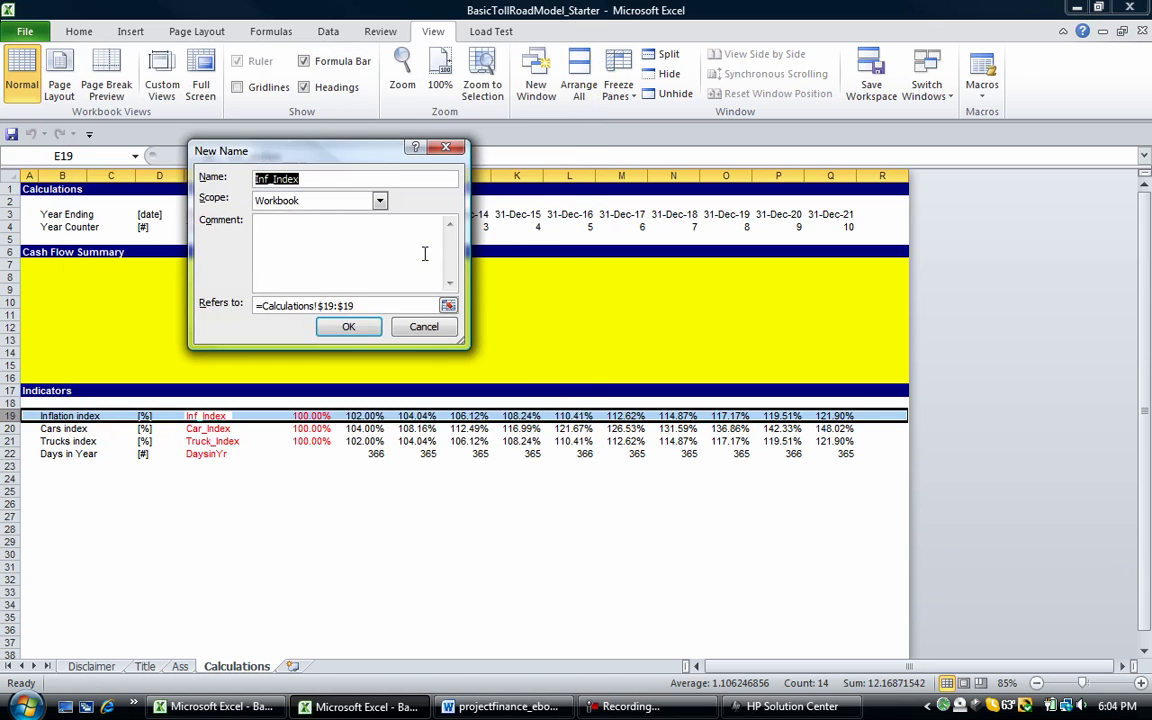
{"action": "key", "text": "Return"}
{"action": "key", "text": "Escape"}
Define the name Car_Index for the entire Cars index row 20
{"action": "key", "text": "Down"}
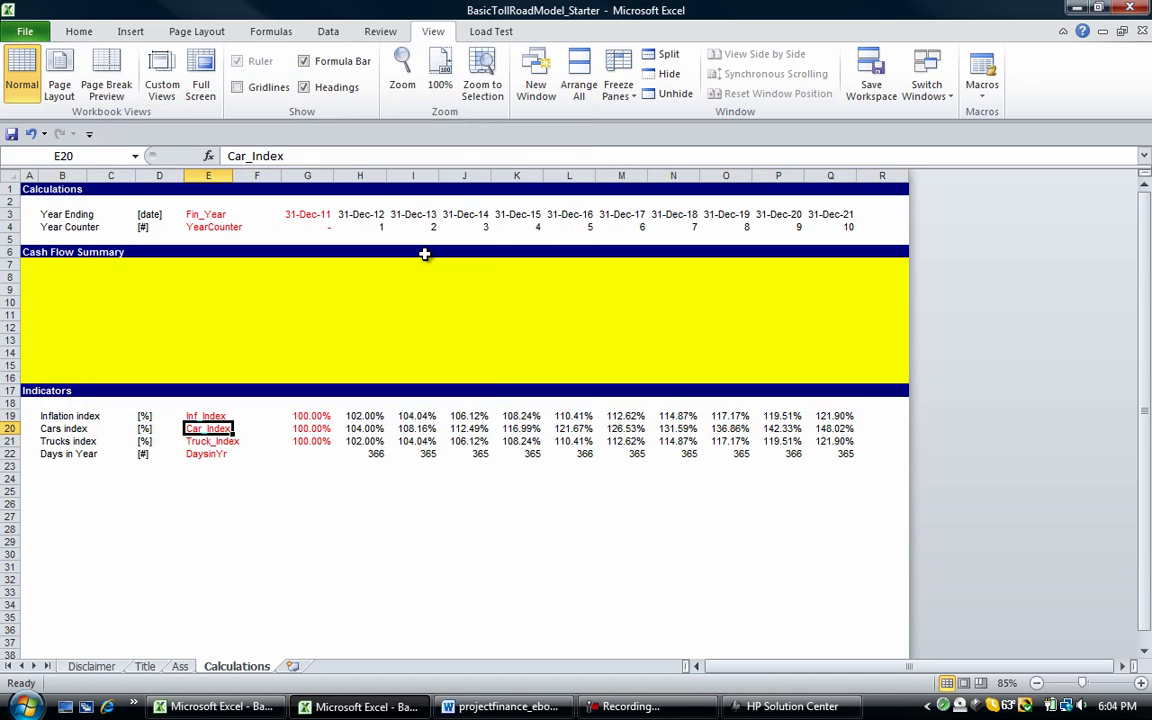
{"action": "key", "text": "shift+space"}
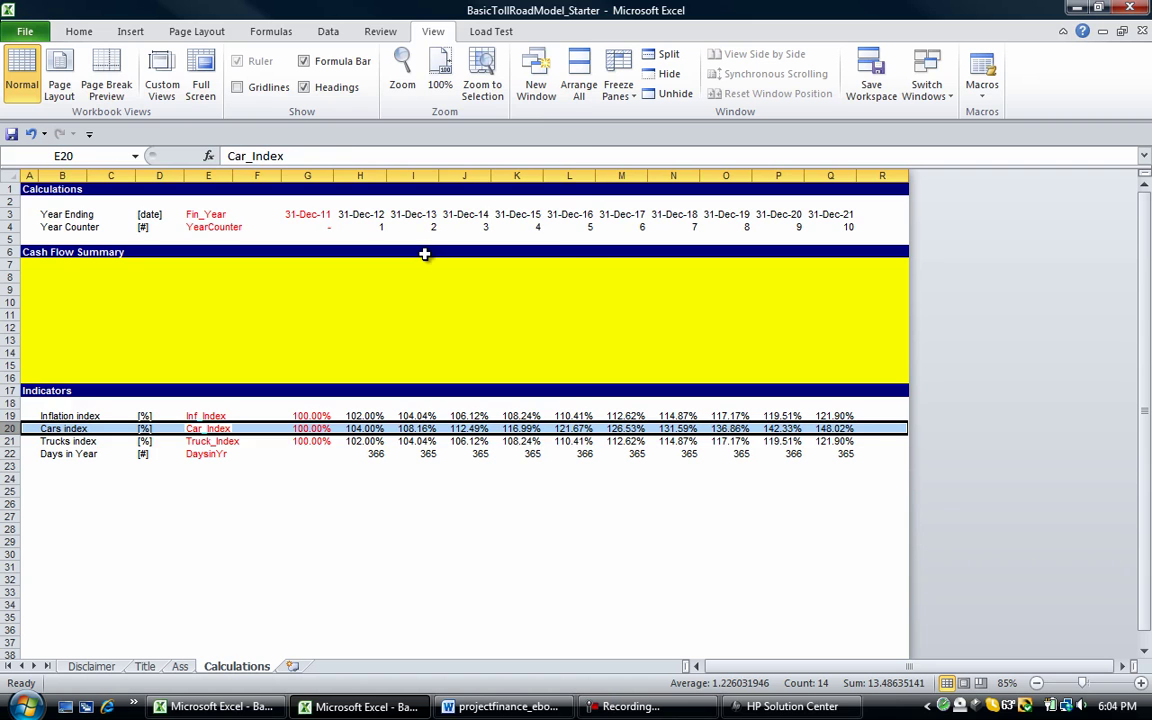
{"action": "key", "text": "ctrl+F3"}
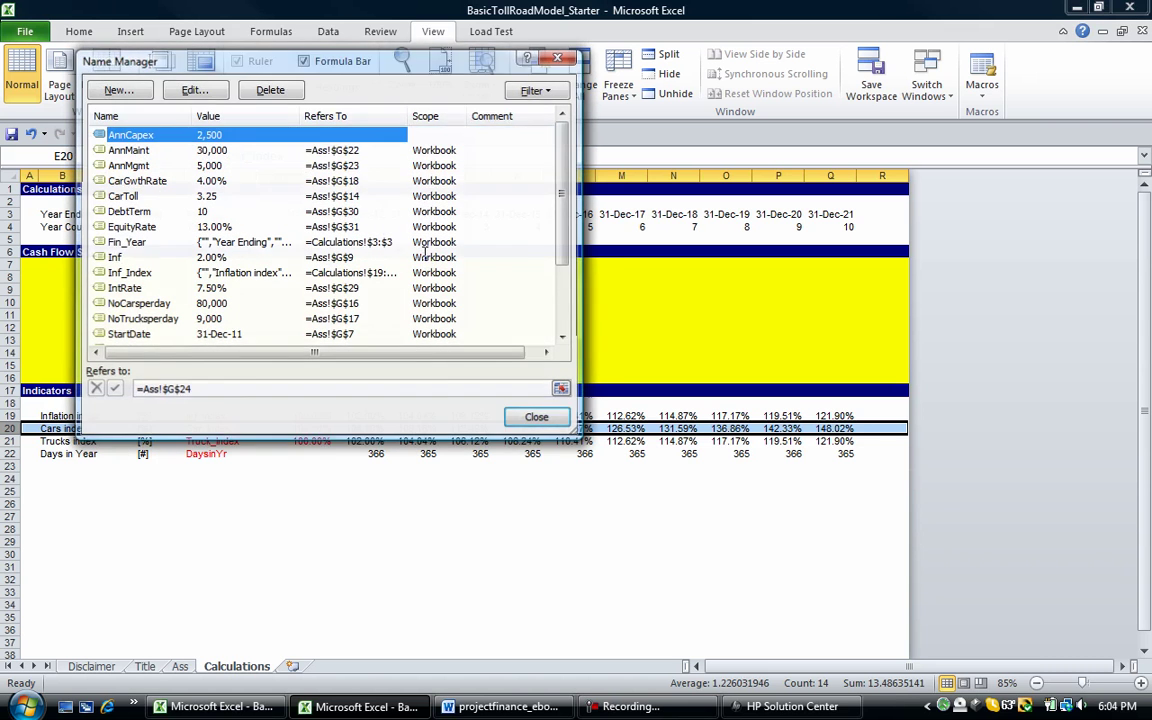
{"action": "key", "text": "alt+n"}
{"action": "key", "text": "Return"}
{"action": "key", "text": "Escape"}
Define the name Truck_Index for the entire Trucks index row 21
{"action": "key", "text": "Down"}
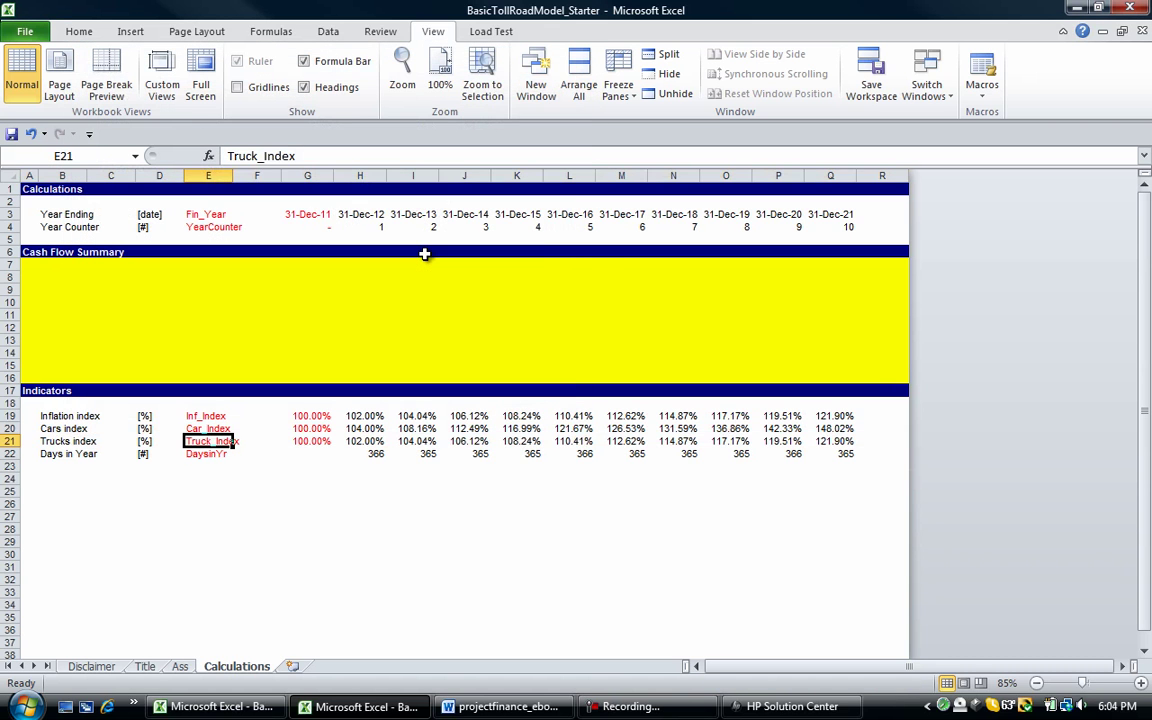
{"action": "key", "text": "shift+space"}
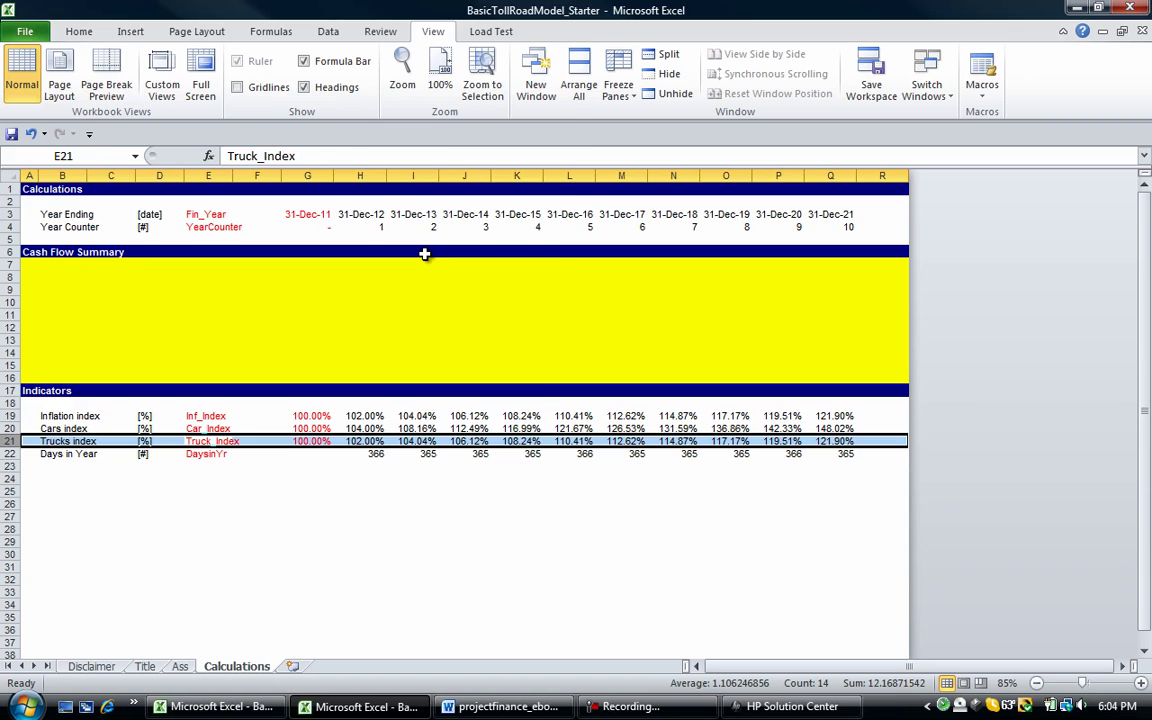
{"action": "key", "text": "ctrl+F3"}
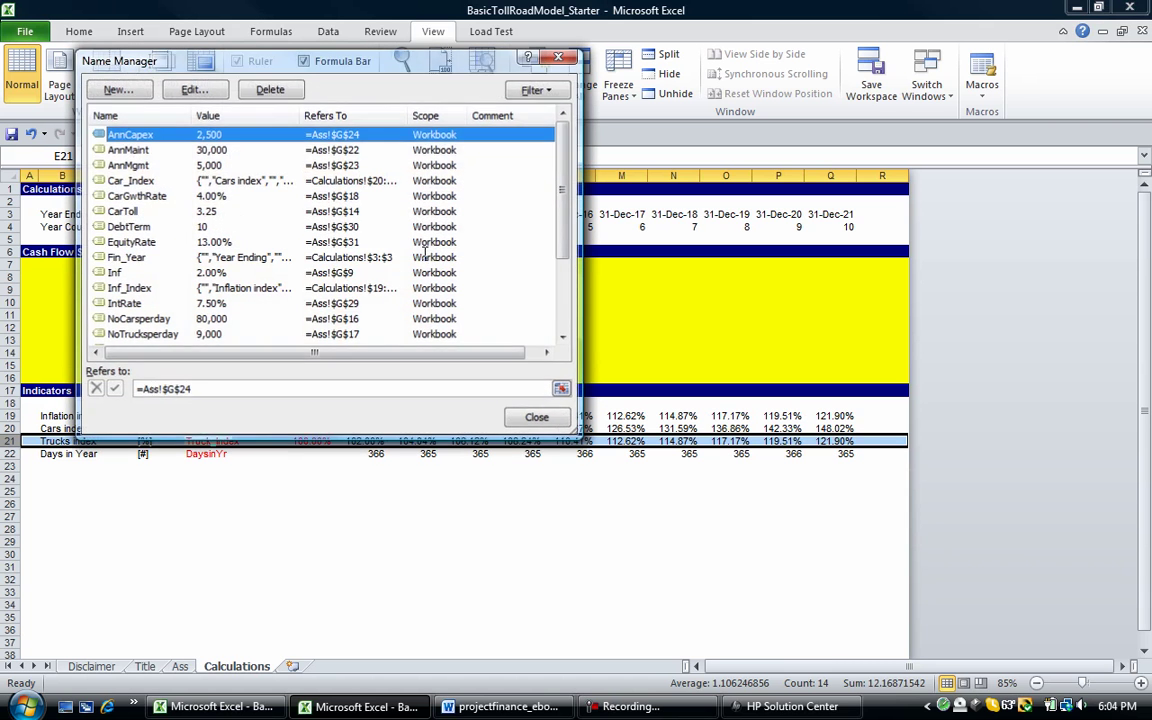
{"action": "key", "text": "Escape"}
{"action": "key", "text": "alt+m"}
{"action": "key", "text": "m"}
{"action": "key", "text": "d"}
{"action": "key", "text": "Return"}
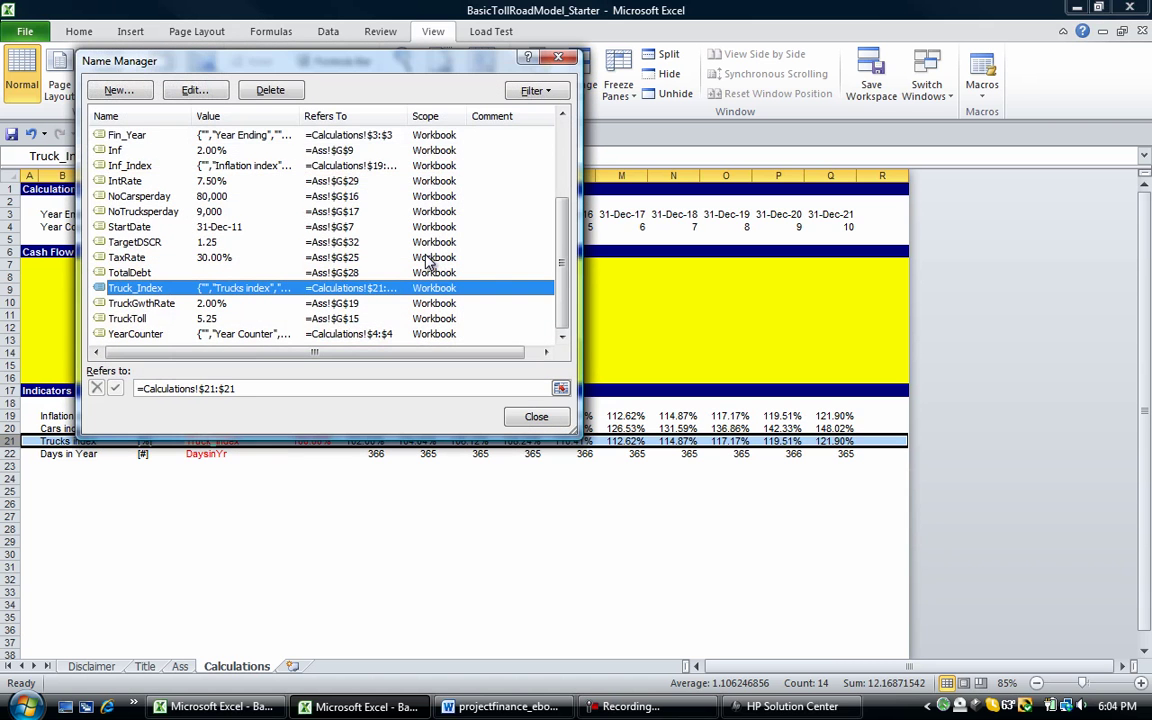
{"action": "key", "text": "Escape"}
Define the name DaysinYr for the entire Days in Year row 22
{"action": "key", "text": "Down"}
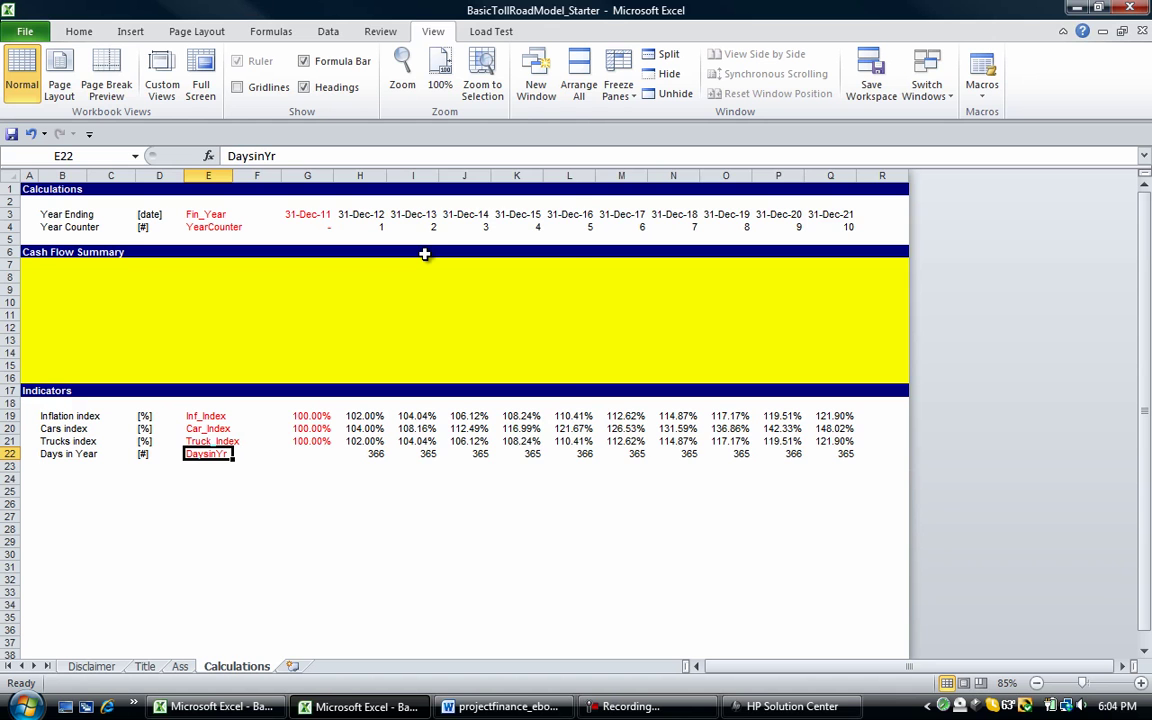
{"action": "key", "text": "shift+space"}
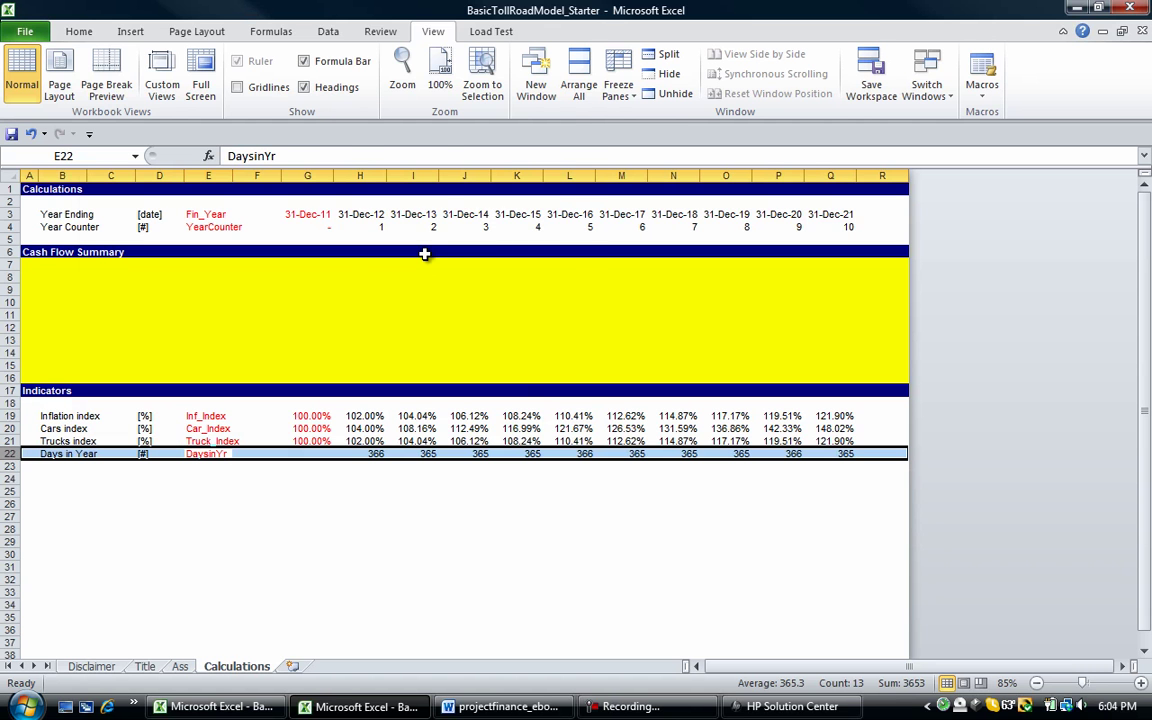
{"action": "key", "text": "ctrl+F3"}
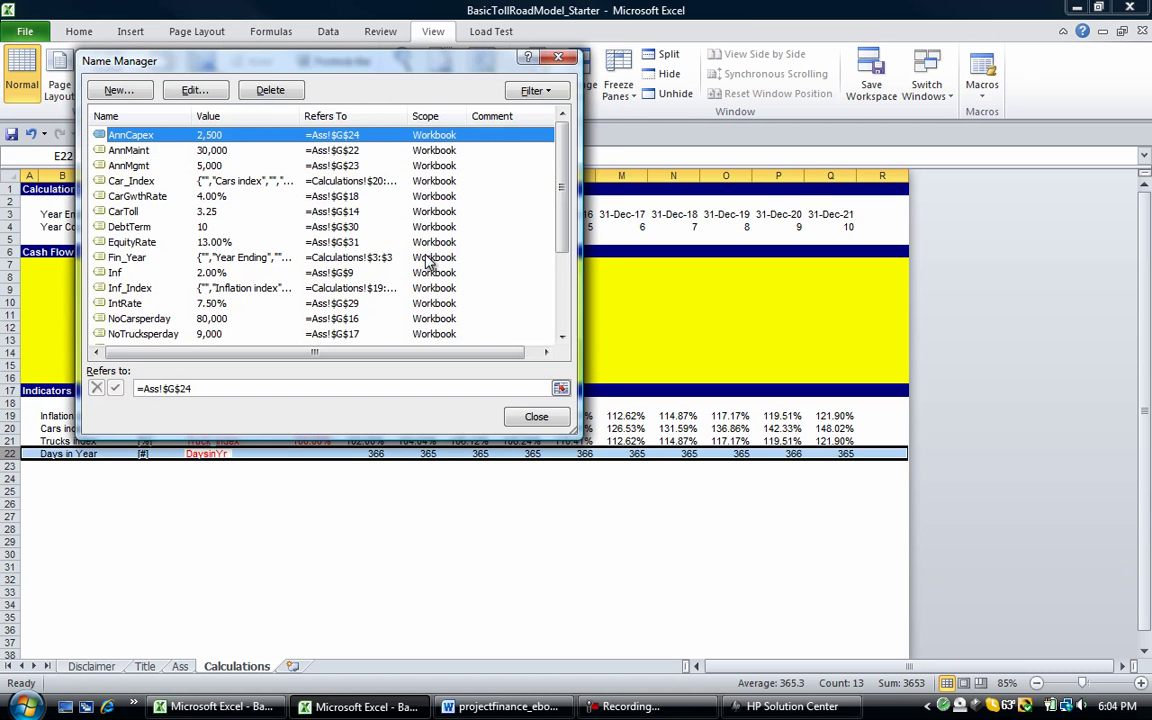
{"action": "key", "text": "alt+n"}
{"action": "key", "text": "Return"}
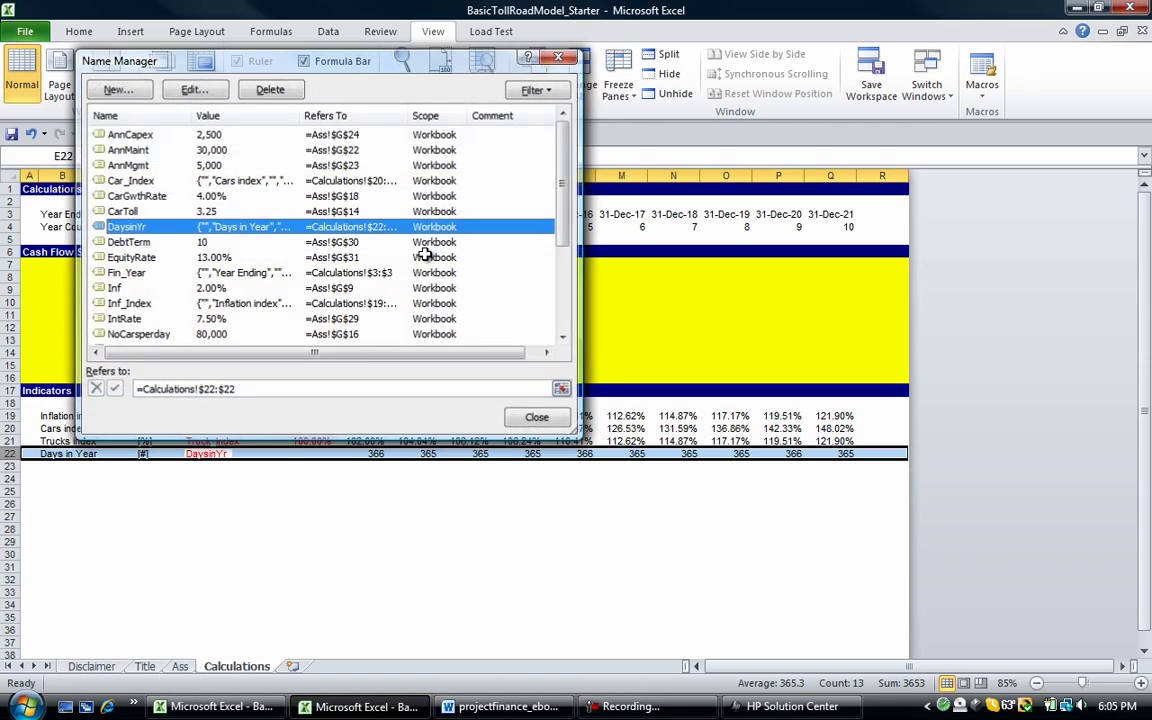
{"action": "key", "text": "Escape"}
Check the names assigned to rows 21, 20 and 19 by selecting each entire row in turn
{"action": "key", "text": "Up"}
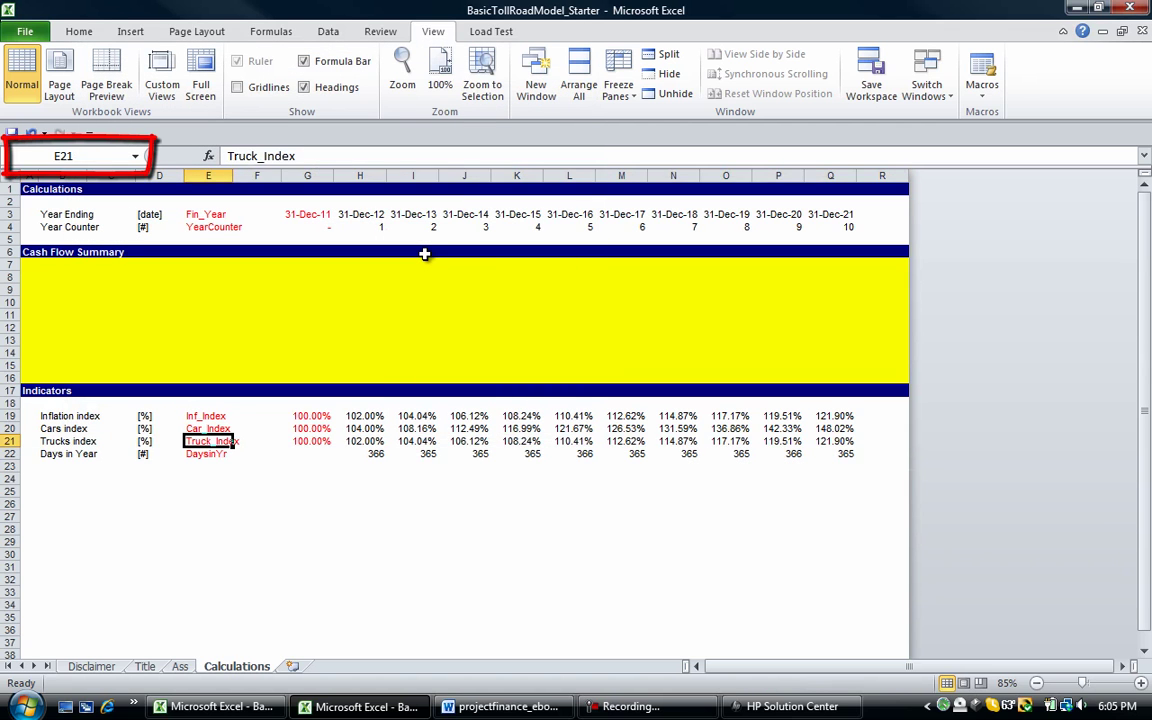
{"action": "key", "text": "shift+space"}
{"action": "key", "text": "Up"}
{"action": "key", "text": "shift+space"}
{"action": "key", "text": "Up"}
{"action": "key", "text": "shift+space"}
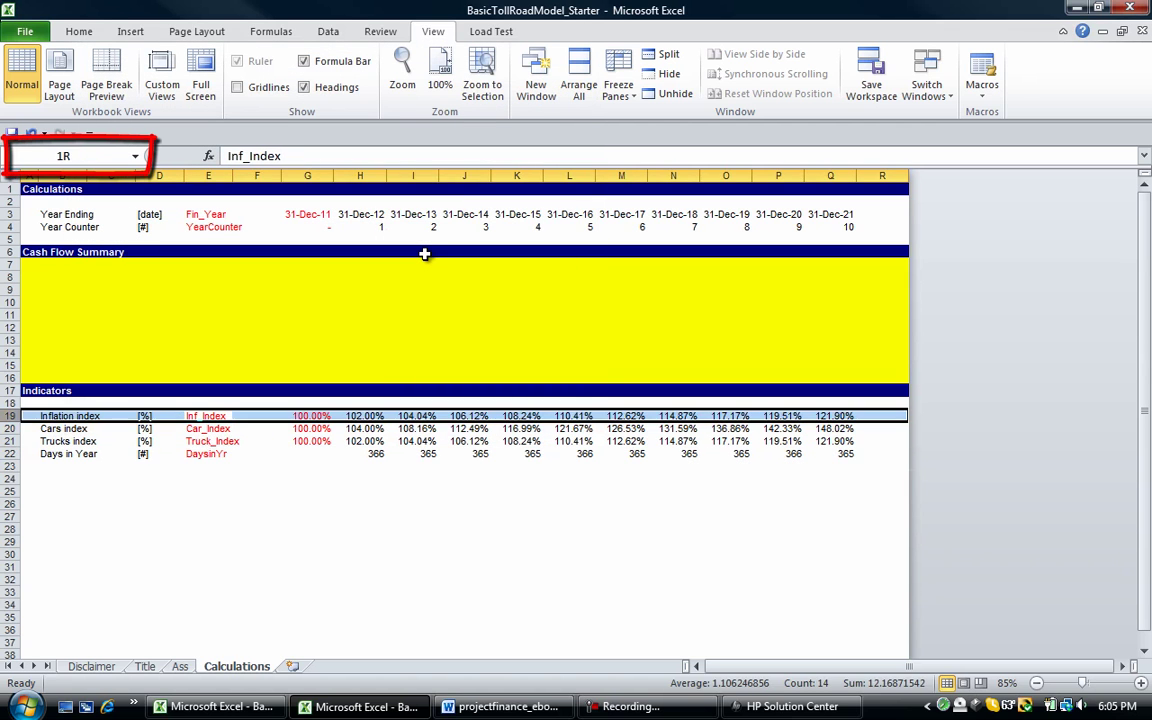
{"action": "key", "text": "Down"}
{"action": "key", "text": "Down"}
{"action": "key", "text": "Down"}
{"action": "key", "text": "Down"}
{"action": "key", "text": "Down"}
{"action": "key", "text": "Down"}
{"action": "key", "text": "Down"}
{"action": "key", "text": "Left"}
{"action": "key", "text": "Left"}
{"action": "key", "text": "Down"}
{"action": "key", "text": "Left"}
{"action": "key", "text": "Up"}
{"action": "key", "text": "Up"}
{"action": "key", "text": "Up"}
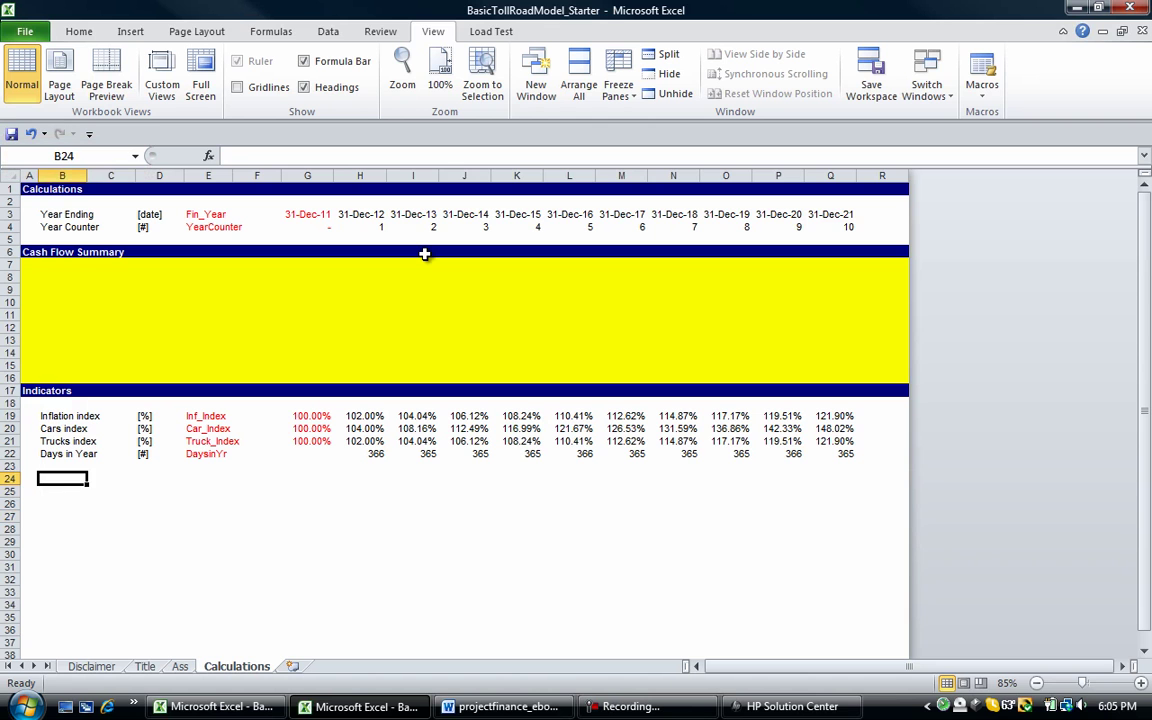
Copy the Indicators section header row 17 to row 24 as the header of a new section
{"action": "key", "text": "Up"}
{"action": "key", "text": "Up"}
{"action": "key", "text": "Up"}
{"action": "key", "text": "Up"}
{"action": "key", "text": "Up"}
{"action": "key", "text": "Up"}
{"action": "key", "text": "Left"}
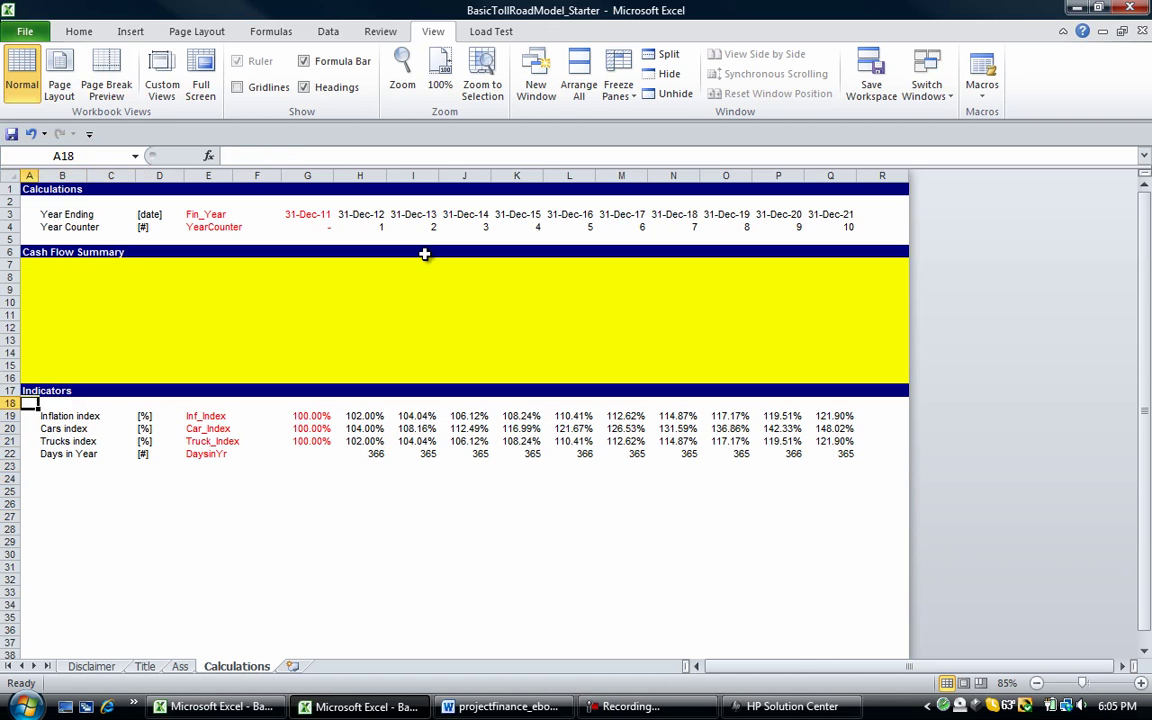
{"action": "key", "text": "Up"}
{"action": "key", "text": "shift+space"}
{"action": "key", "text": "ctrl+c"}
{"action": "key", "text": "Down"}
{"action": "key", "text": "Down"}
{"action": "key", "text": "Down"}
{"action": "key", "text": "Down"}
{"action": "key", "text": "Down"}
{"action": "key", "text": "Down"}
{"action": "key", "text": "Down"}
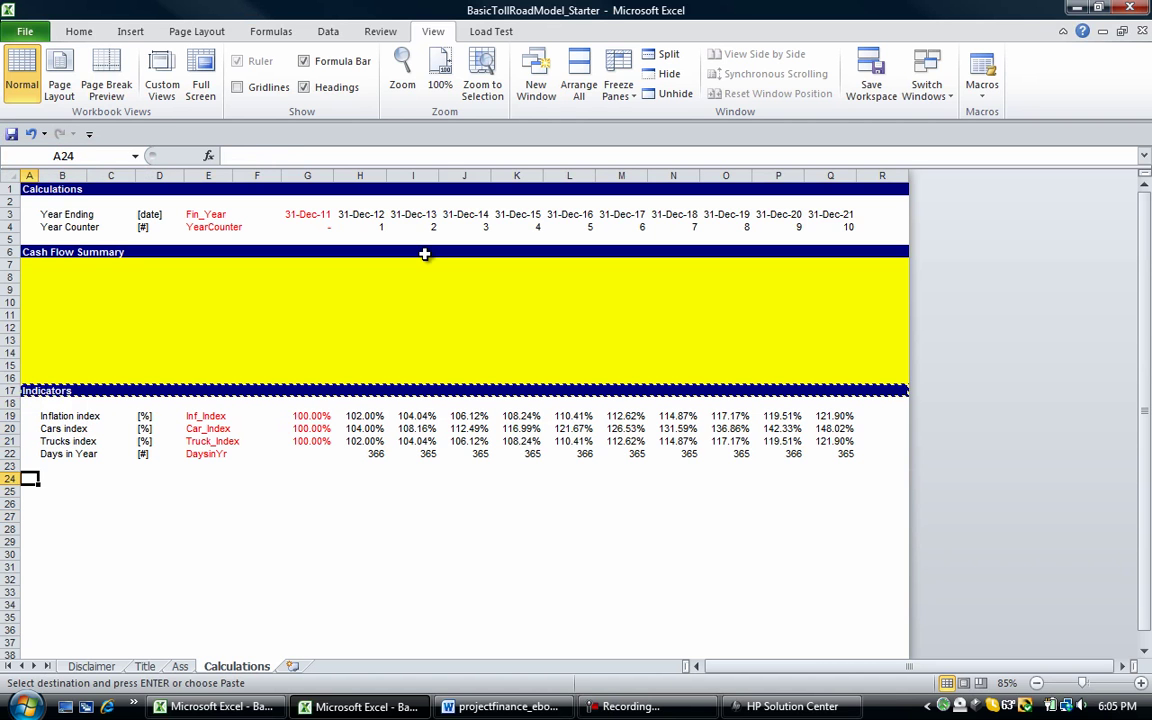
{"action": "key", "text": "ctrl+v"}
Rename the copied section heading in A24 to Operations
{"action": "key", "text": "Right"}
{"action": "key", "text": "Right"}
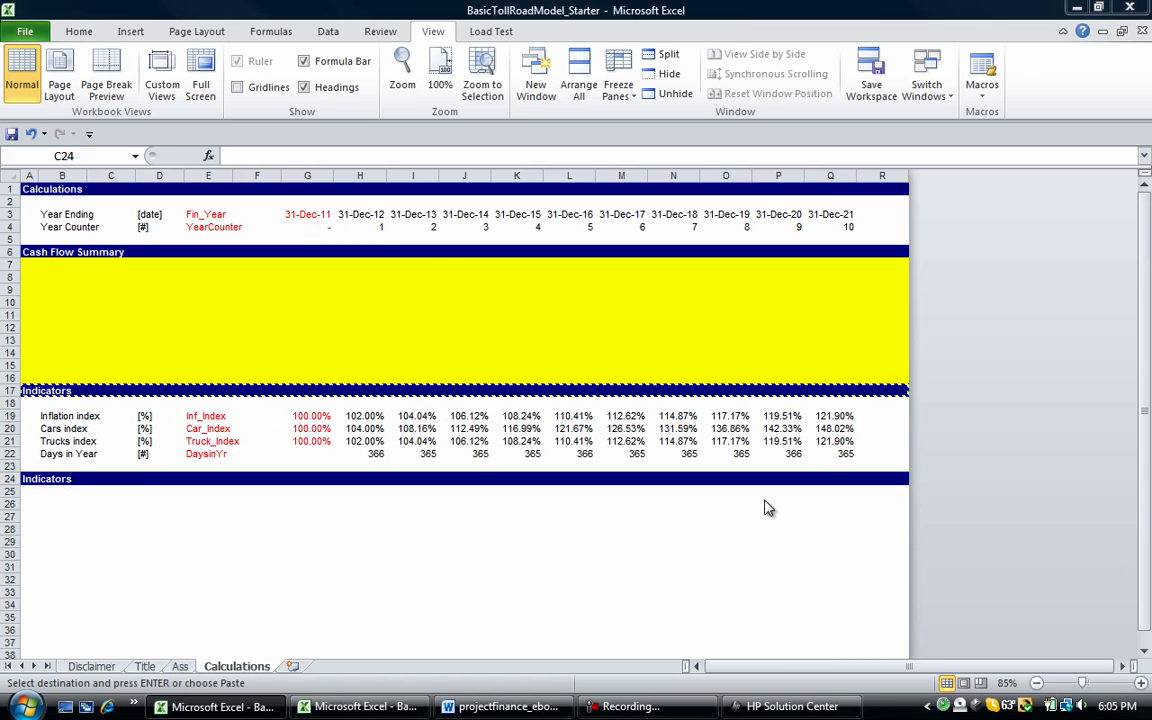
{"action": "key", "text": "Left"}
{"action": "key", "text": "Left"}
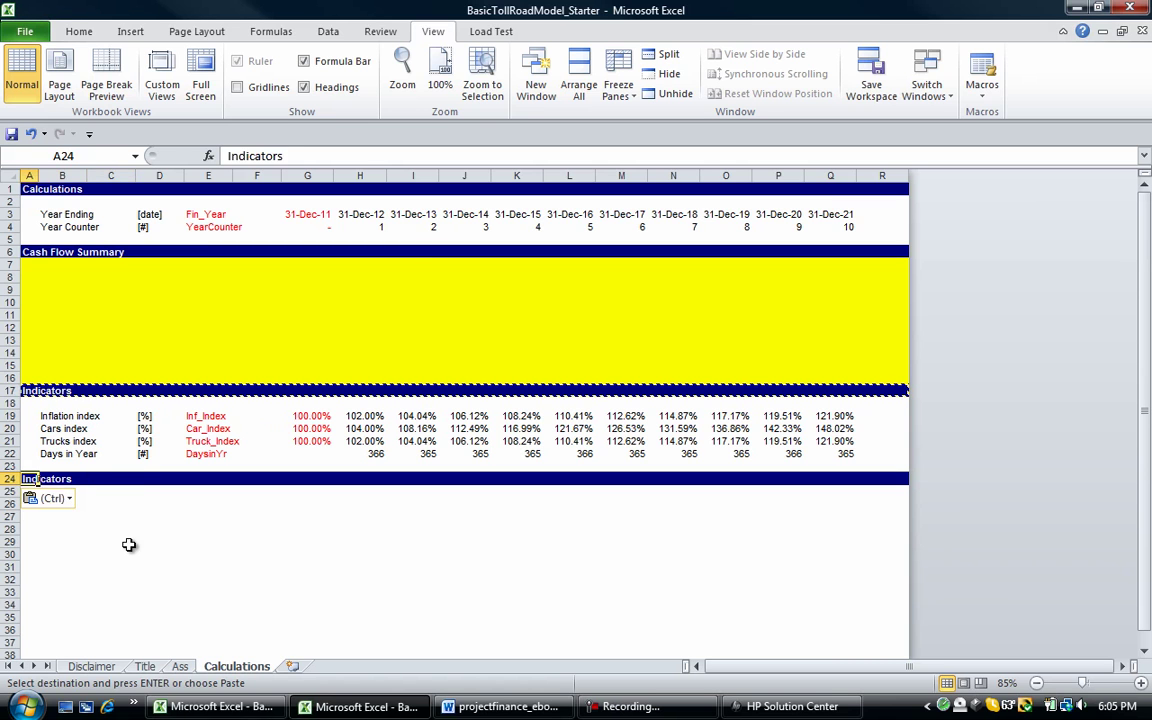
{"action": "type", "text": "Operations"}
{"action": "key", "text": "Return"}
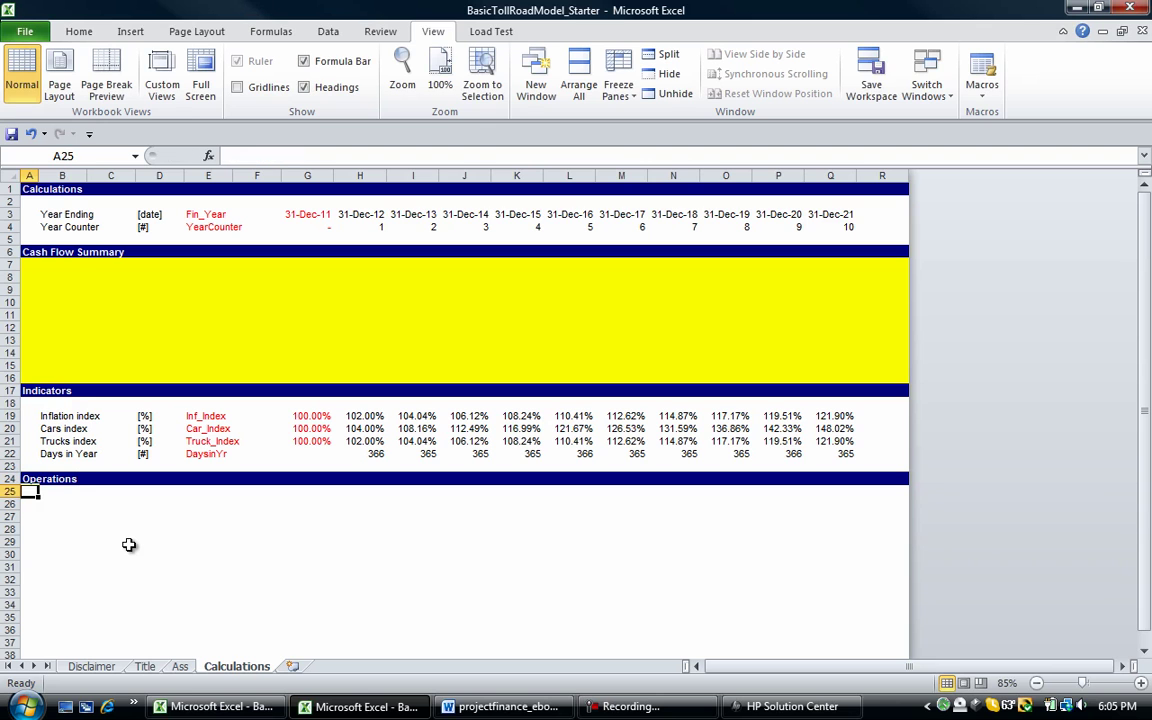
Enter the subheading Car Revenue in B26, under the Operations header
{"action": "key", "text": "Return"}
{"action": "key", "text": "Right"}
{"action": "type", "text": "C"}
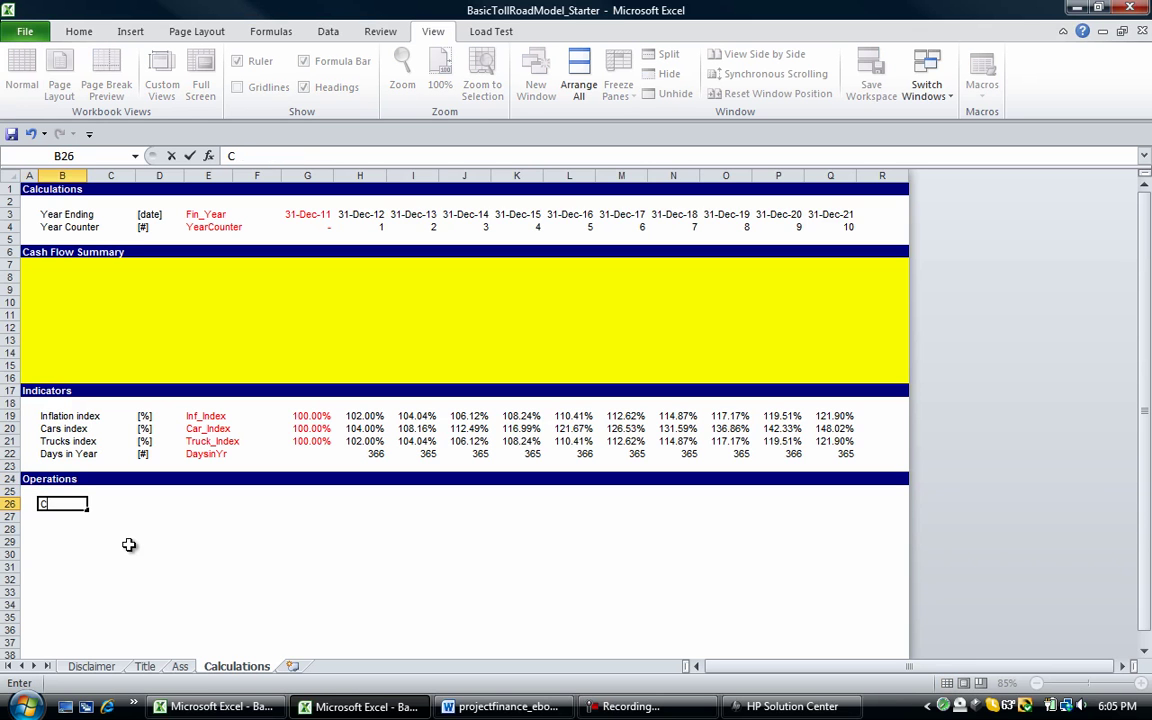
{"action": "type", "text": "ar Revenue"}
{"action": "key", "text": "Return"}
{"action": "key", "text": "Up"}
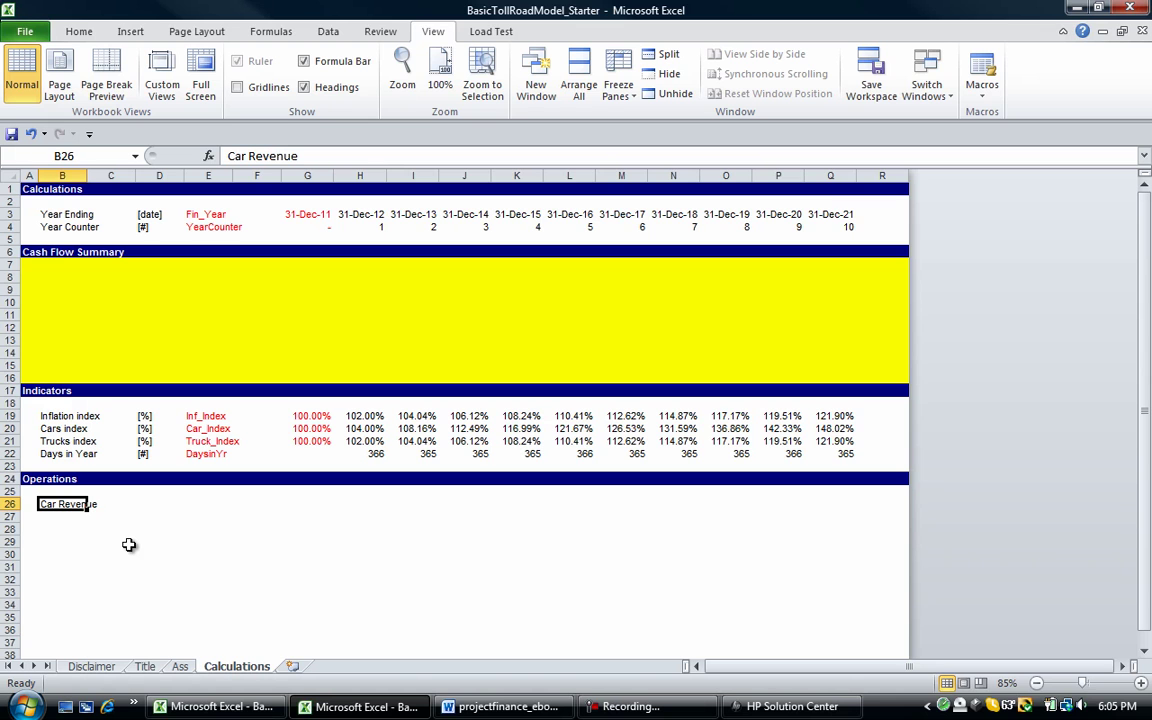
Format B26:E26 as a bold subheading with a grey fill and an outline border
{"action": "key", "text": "shift+Right"}
{"action": "key", "text": "shift+Right"}
{"action": "key", "text": "shift+Right"}
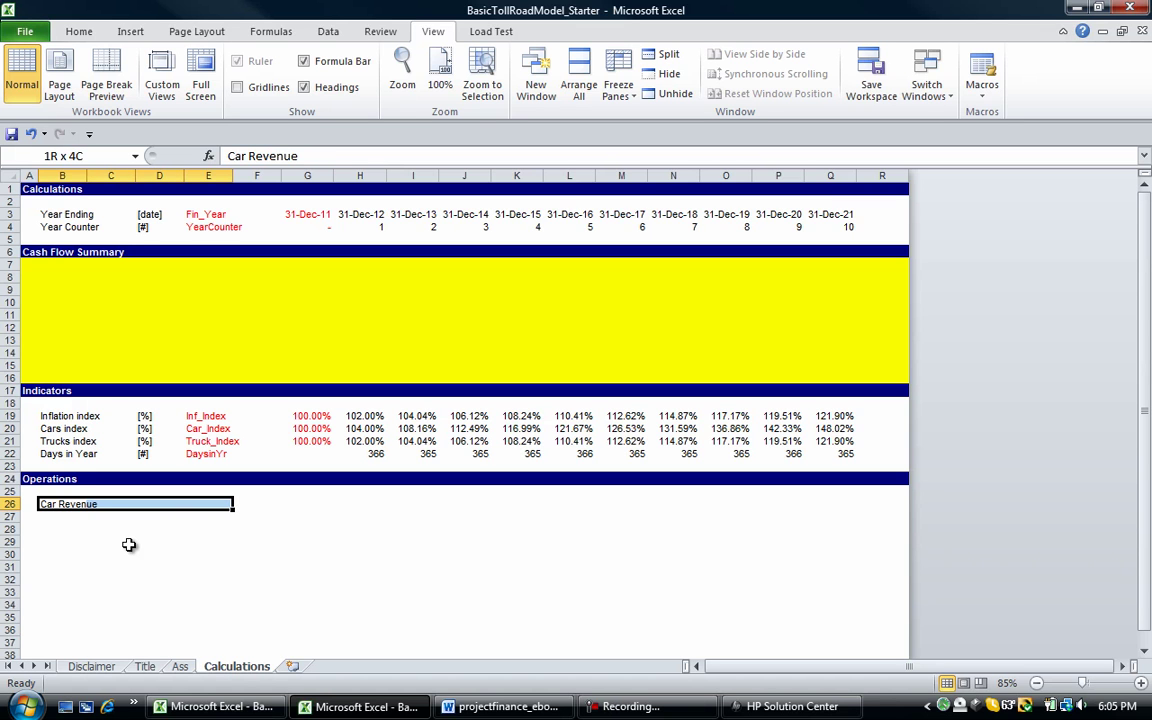
{"action": "key", "text": "ctrl+b"}
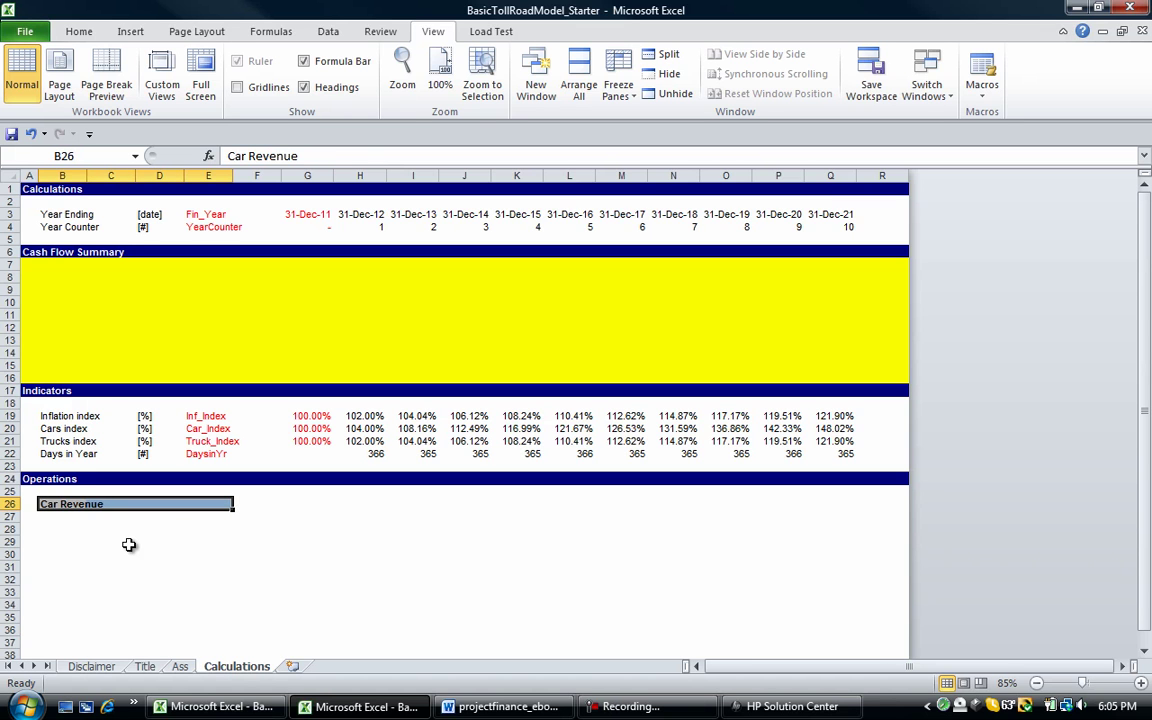
{"action": "key", "text": "Down"}
{"action": "key", "text": "Down"}
{"action": "key", "text": "Down"}
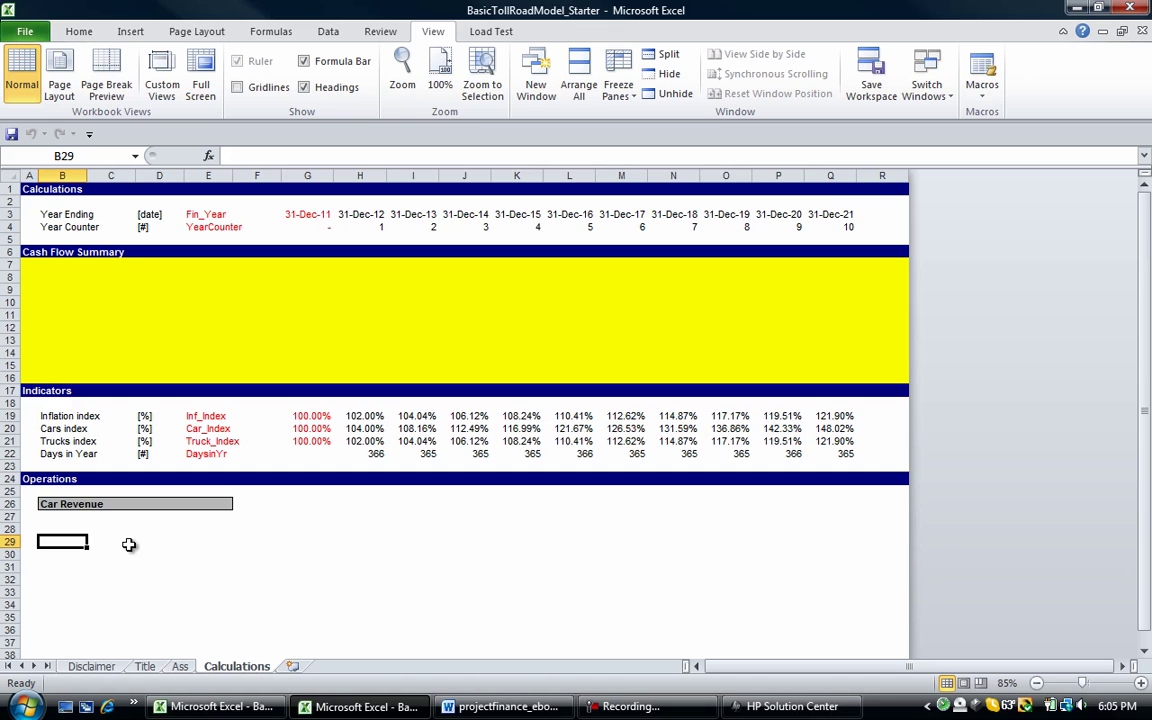
Copy the formatted Car Revenue subheading from B26:E26 to B35
{"action": "key", "text": "Up"}
{"action": "key", "text": "Up"}
{"action": "key", "text": "Up"}
{"action": "key", "text": "shift+Right"}
{"action": "key", "text": "shift+Right"}
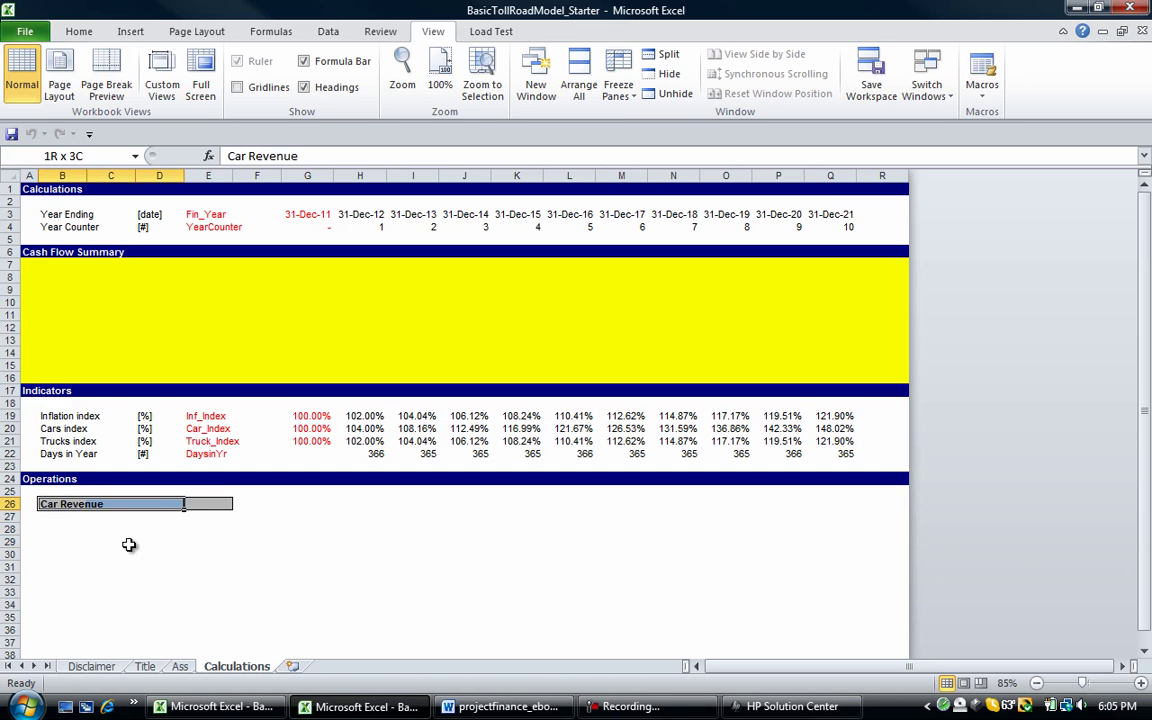
{"action": "key", "text": "shift+Right"}
{"action": "key", "text": "ctrl+c"}
{"action": "key", "text": "Down"}
{"action": "key", "text": "Down"}
{"action": "key", "text": "Down"}
{"action": "key", "text": "Down"}
{"action": "key", "text": "Down"}
{"action": "key", "text": "Down"}
{"action": "key", "text": "Down"}
{"action": "key", "text": "Down"}
{"action": "key", "text": "Down"}
{"action": "key", "text": "Down"}
{"action": "key", "text": "Up"}
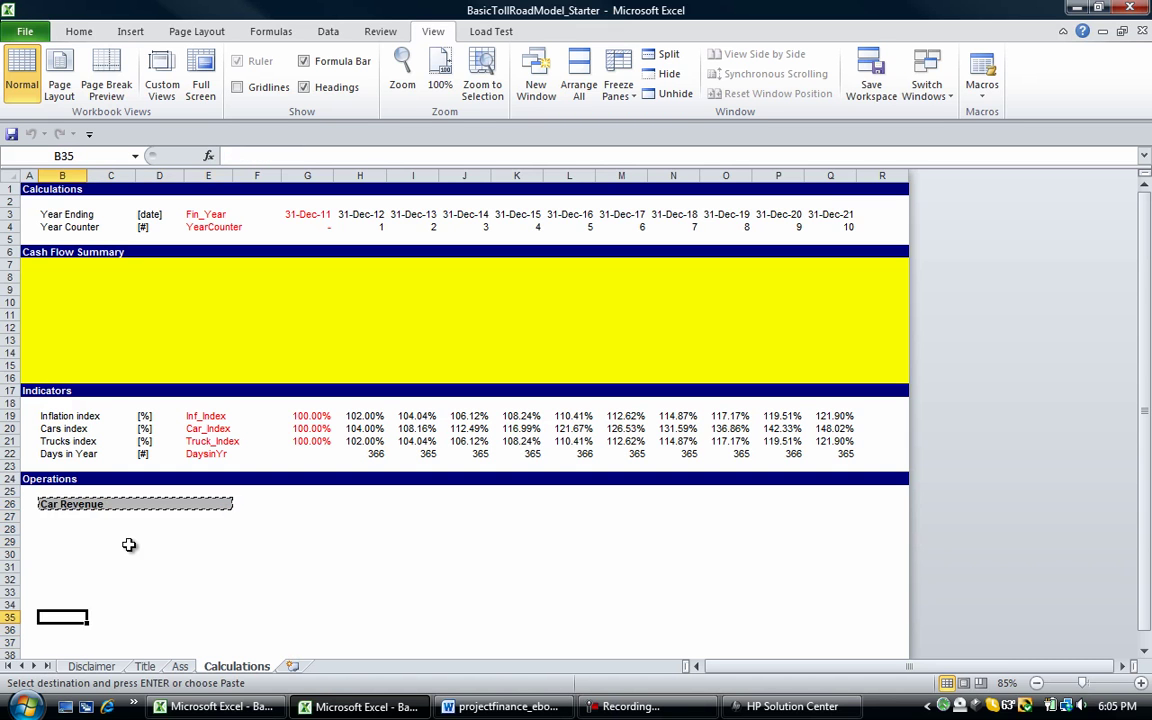
{"action": "key", "text": "ctrl+v"}
Rename the copied subheading in B35 to Truck Revenue
{"action": "type", "text": "Tr"}
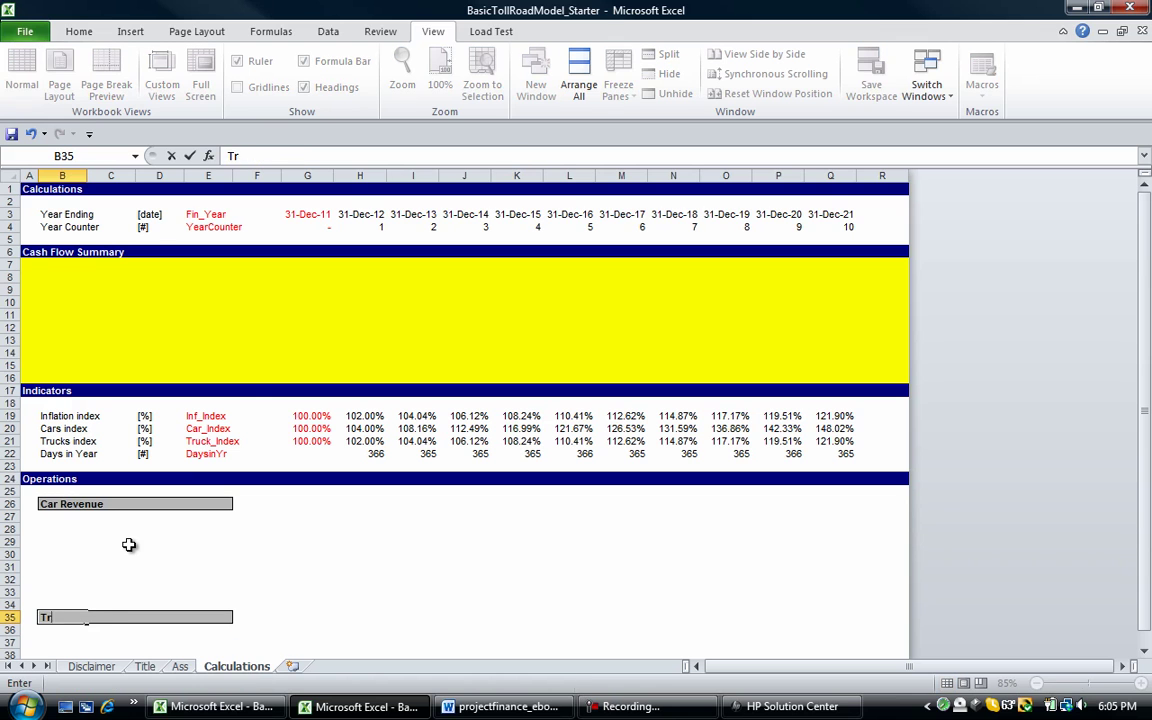
{"action": "type", "text": "uck Revenue"}
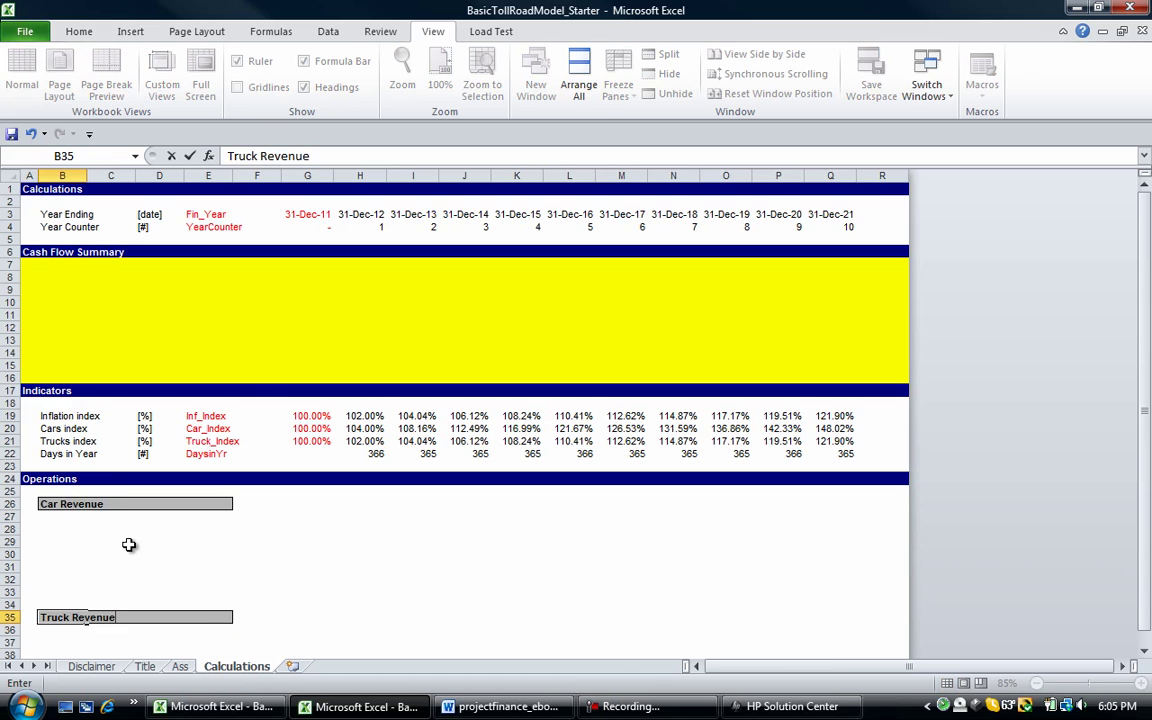
{"action": "key", "text": "Return"}
Copy the Annual maintenance costs, Annual management costs and Annual capex labels from the Ass sheet to B43:B45 of Calculations
{"action": "key", "text": "Down"}
{"action": "key", "text": "Down"}
{"action": "key", "text": "Down"}
{"action": "key", "text": "Down"}
{"action": "key", "text": "Down"}
{"action": "key", "text": "Down"}
{"action": "key", "text": "Down"}
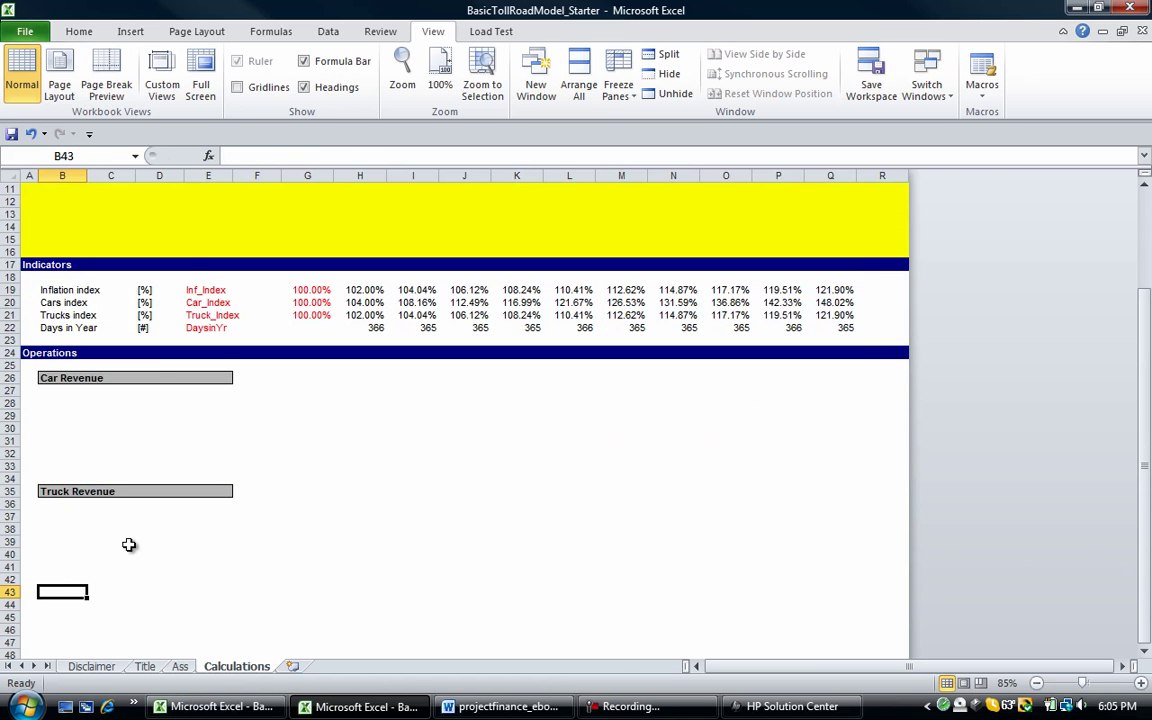
{"action": "key", "text": "ctrl+Page_Up"}
{"action": "key", "text": "Left"}
{"action": "key", "text": "Left"}
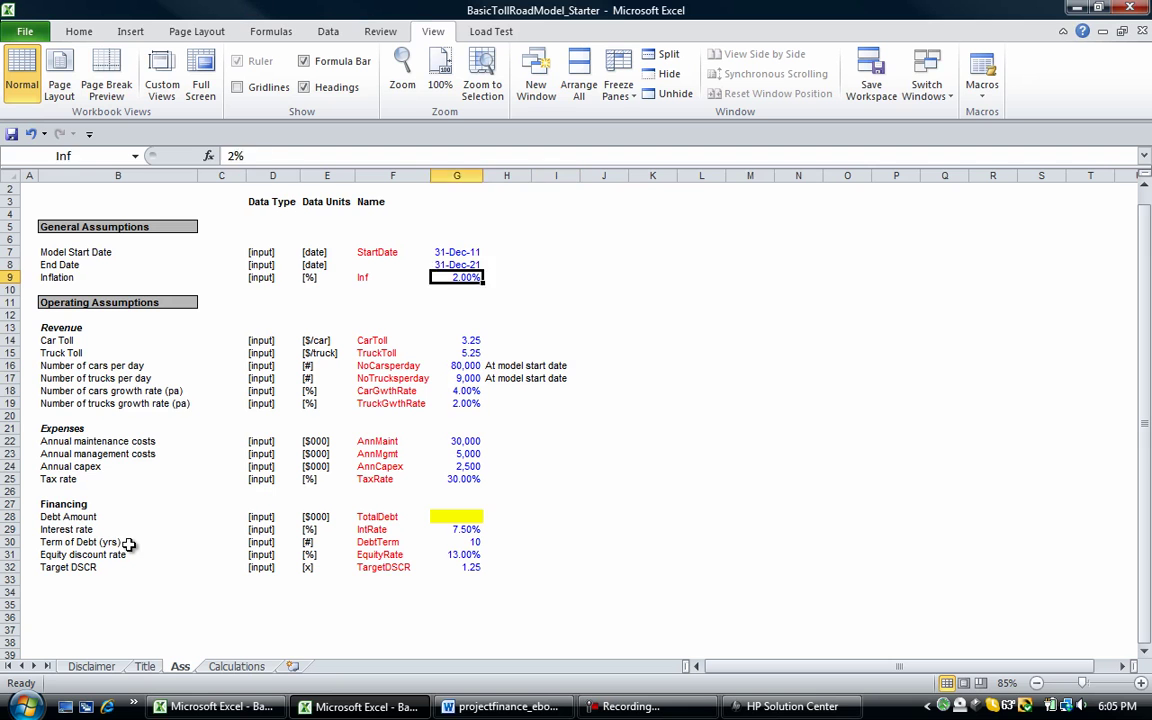
{"action": "key", "text": "Home"}
{"action": "key", "text": "Up"}
{"action": "key", "text": "Down"}
{"action": "key", "text": "Down"}
{"action": "key", "text": "Right"}
{"action": "key", "text": "Down"}
{"action": "key", "text": "Down"}
{"action": "key", "text": "Down"}
{"action": "key", "text": "Down"}
{"action": "key", "text": "Down"}
{"action": "key", "text": "Down"}
{"action": "key", "text": "Down"}
{"action": "key", "text": "Down"}
{"action": "key", "text": "Down"}
{"action": "key", "text": "Down"}
{"action": "key", "text": "Down"}
{"action": "key", "text": "Down"}
{"action": "key", "text": "Down"}
{"action": "key", "text": "Down"}
{"action": "key", "text": "Up"}
{"action": "key", "text": "Up"}
{"action": "key", "text": "Up"}
{"action": "key", "text": "Up"}
{"action": "key", "text": "Up"}
{"action": "key", "text": "Up"}
{"action": "key", "text": "Up"}
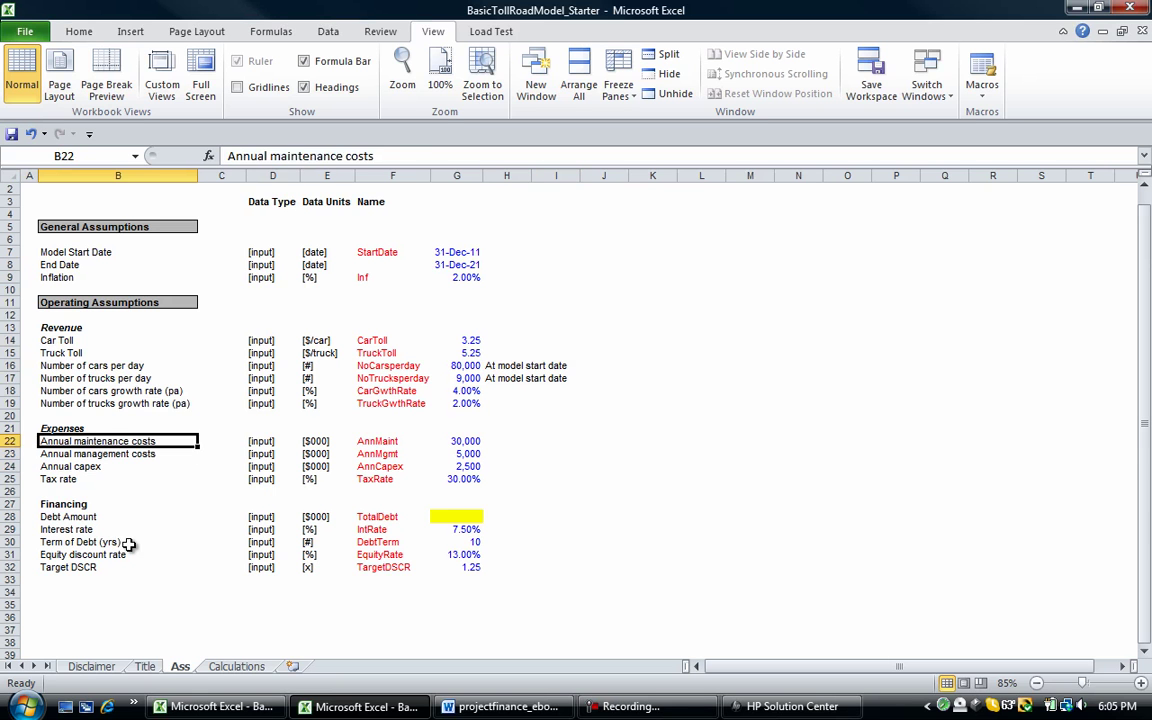
{"action": "key", "text": "Down"}
{"action": "key", "text": "Down"}
{"action": "key", "text": "Down"}
{"action": "key", "text": "Down"}
{"action": "key", "text": "Down"}
{"action": "key", "text": "shift+Down"}
{"action": "key", "text": "shift+Down"}
{"action": "key", "text": "ctrl+c"}
{"action": "key", "text": "ctrl+Page_Down"}
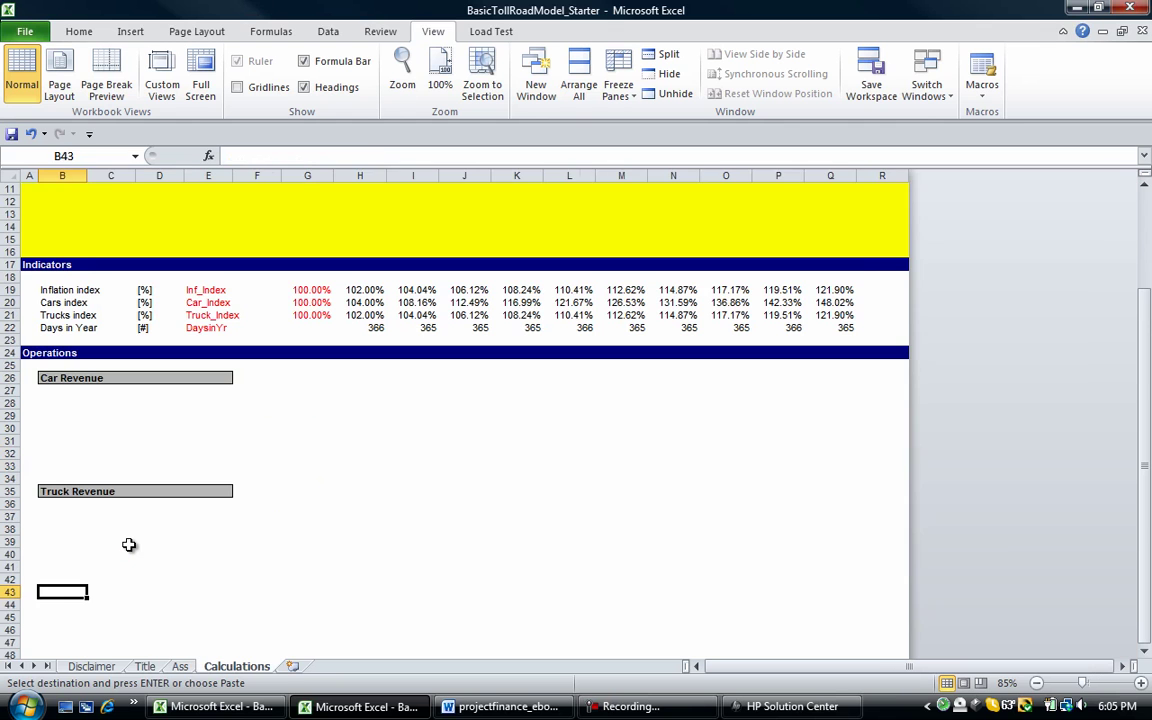
{"action": "key", "text": "ctrl+v"}
Insert four blank rows between the Annual maintenance costs and Annual management costs labels
{"action": "key", "text": "Down"}
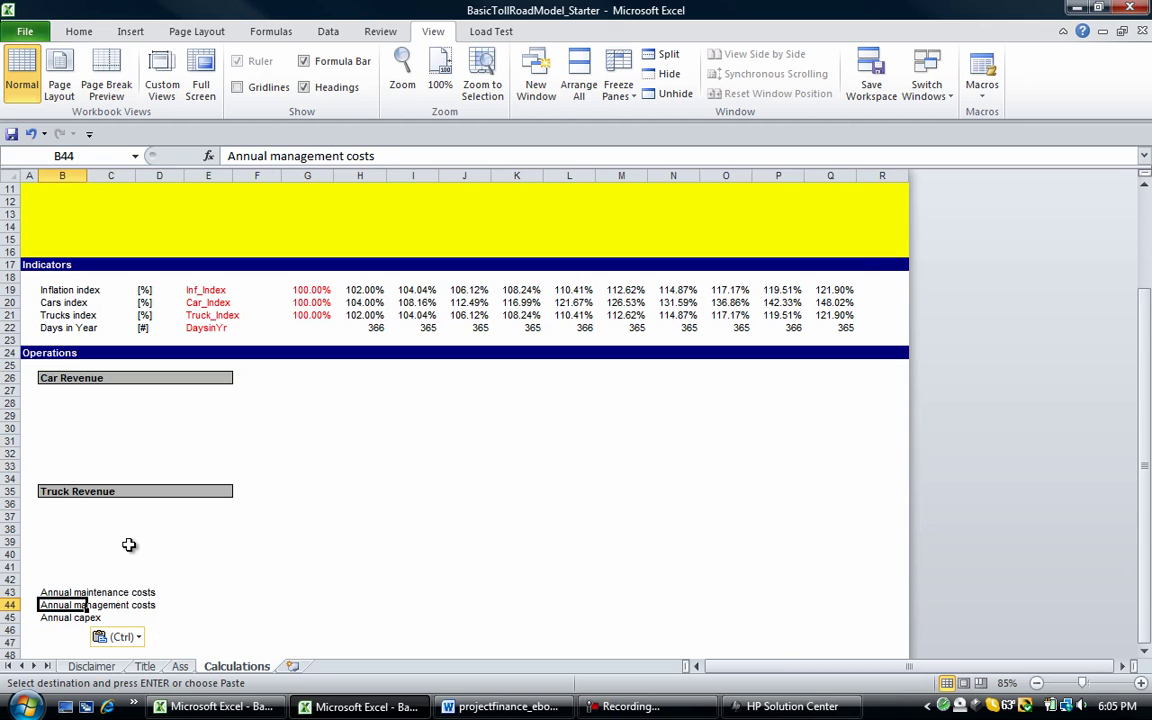
{"action": "key", "text": "shift+space"}
{"action": "key", "text": "ctrl+shift+plus"}
{"action": "key", "text": "ctrl+shift+plus"}
{"action": "key", "text": "ctrl+shift+plus"}
{"action": "key", "text": "ctrl+shift+plus"}
{"action": "key", "text": "Down"}
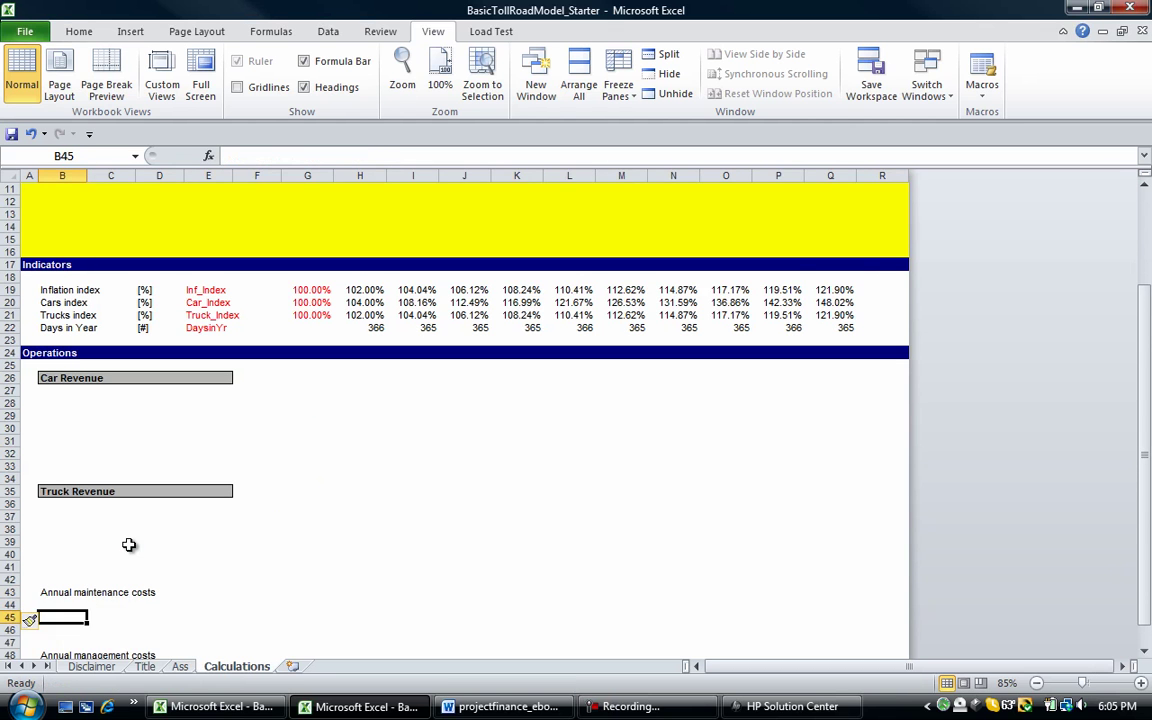
Insert seven blank rows between the Annual management costs and Annual capex labels
{"action": "key", "text": "Down"}
{"action": "key", "text": "Down"}
{"action": "key", "text": "Down"}
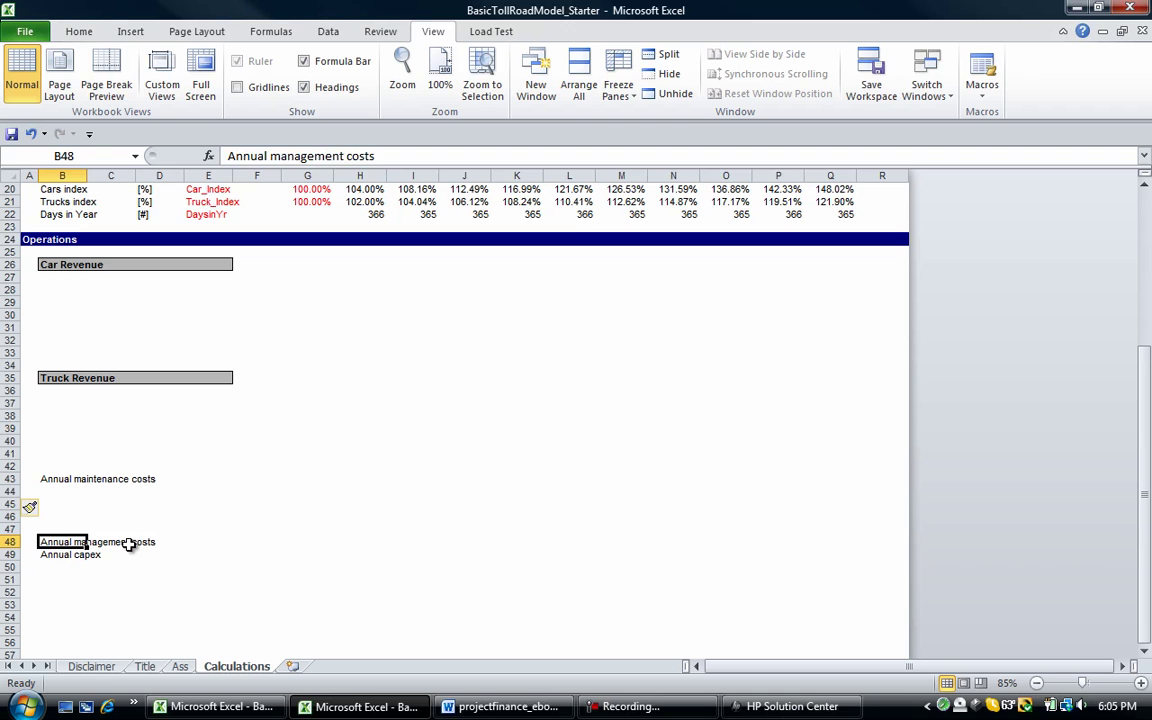
{"action": "key", "text": "Down"}
{"action": "key", "text": "shift+space"}
{"action": "key", "text": "ctrl+shift+plus"}
{"action": "key", "text": "ctrl+shift+plus"}
{"action": "key", "text": "ctrl+shift+plus"}
{"action": "key", "text": "ctrl+shift+plus"}
{"action": "key", "text": "ctrl+shift+plus"}
{"action": "key", "text": "ctrl+shift+plus"}
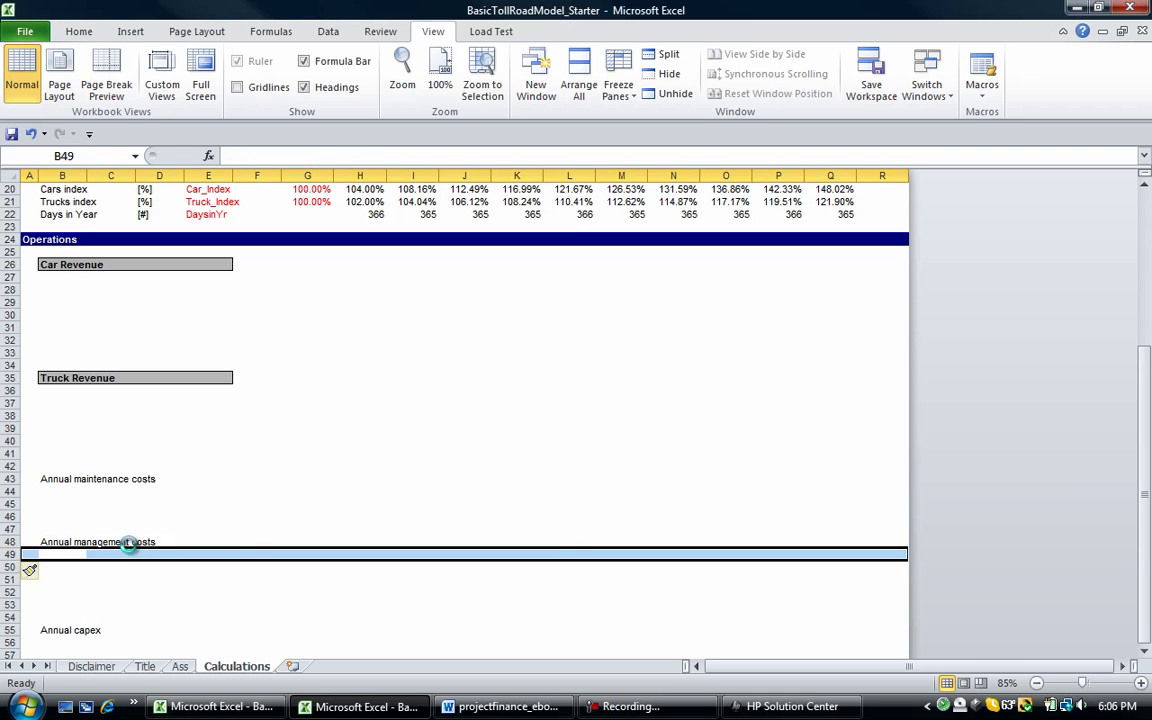
{"action": "key", "text": "ctrl+shift+plus"}
Apply the Truck Revenue subheading's formatting from B35:E35 to the Annual maintenance costs label in B43 with Format Painter
{"action": "key", "text": "Up"}
{"action": "key", "text": "Up"}
{"action": "key", "text": "Up"}
{"action": "key", "text": "Up"}
{"action": "key", "text": "Up"}
{"action": "key", "text": "Up"}
{"action": "key", "text": "Up"}
{"action": "key", "text": "Up"}
{"action": "key", "text": "Up"}
{"action": "key", "text": "Up"}
{"action": "key", "text": "Up"}
{"action": "key", "text": "Up"}
{"action": "key", "text": "Up"}
{"action": "key", "text": "Up"}
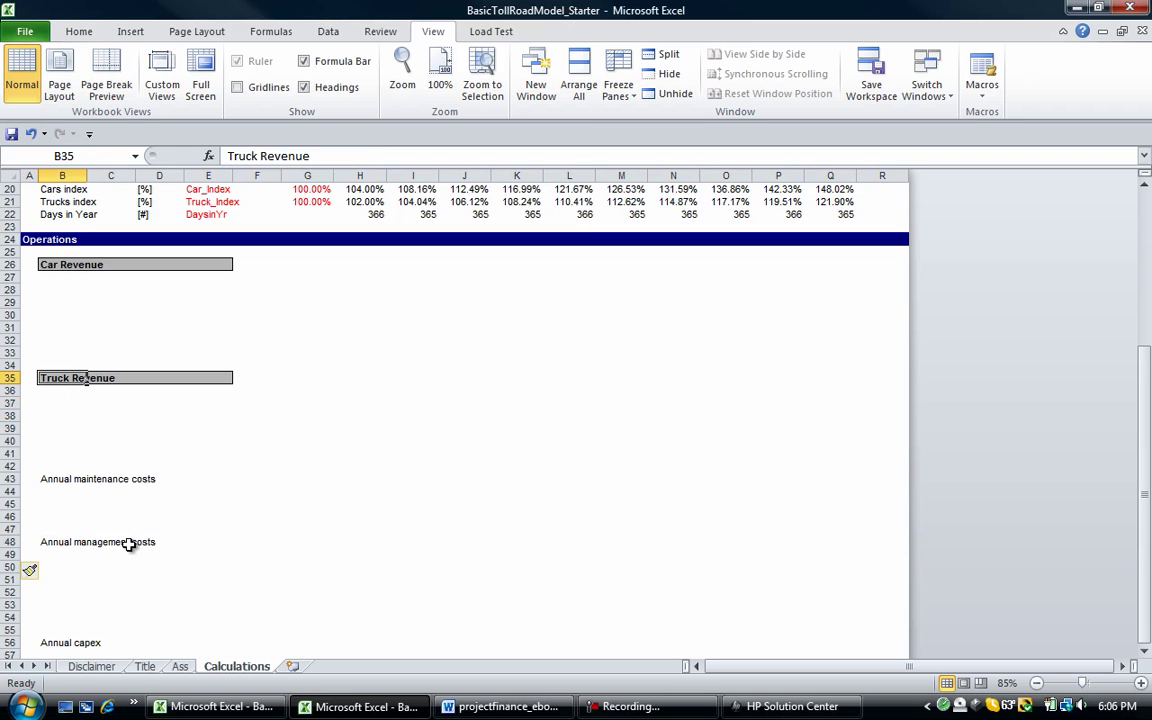
{"action": "key", "text": "shift+Right"}
{"action": "key", "text": "shift+Right"}
{"action": "key", "text": "shift+Right"}
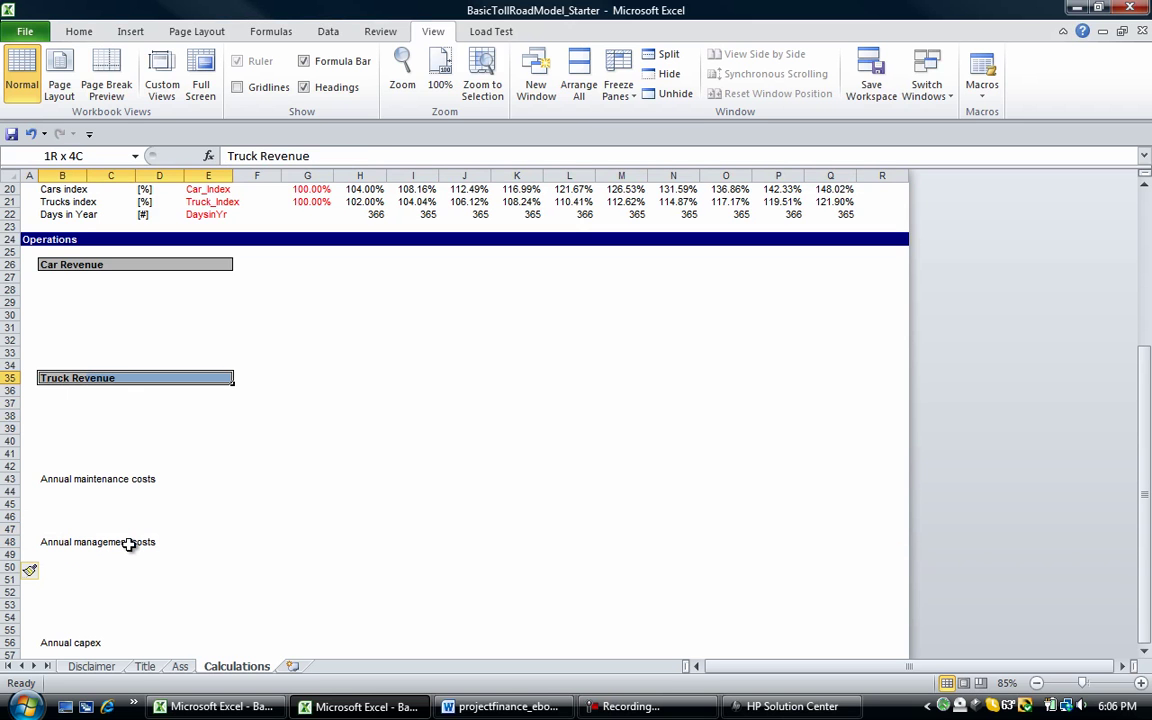
{"action": "left_click", "coordinate": [78, 31]}
{"action": "left_click", "coordinate": [90, 92]}
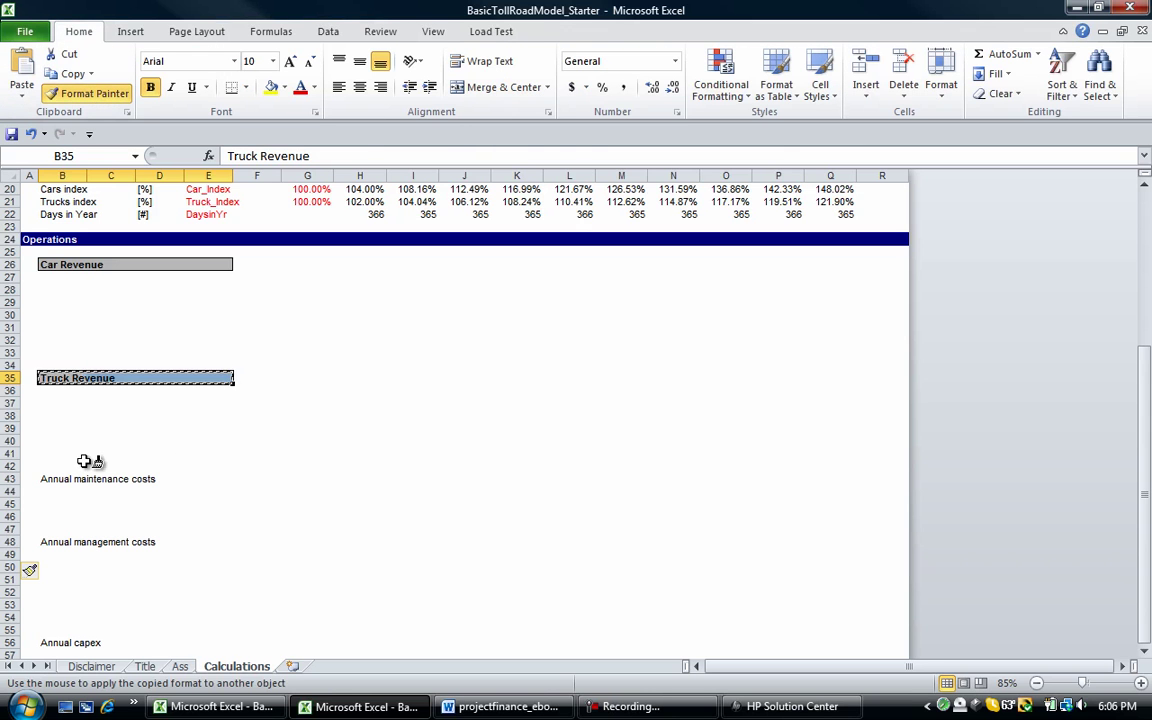
{"action": "left_click", "coordinate": [52, 479]}
{"action": "left_click", "coordinate": [68, 543]}
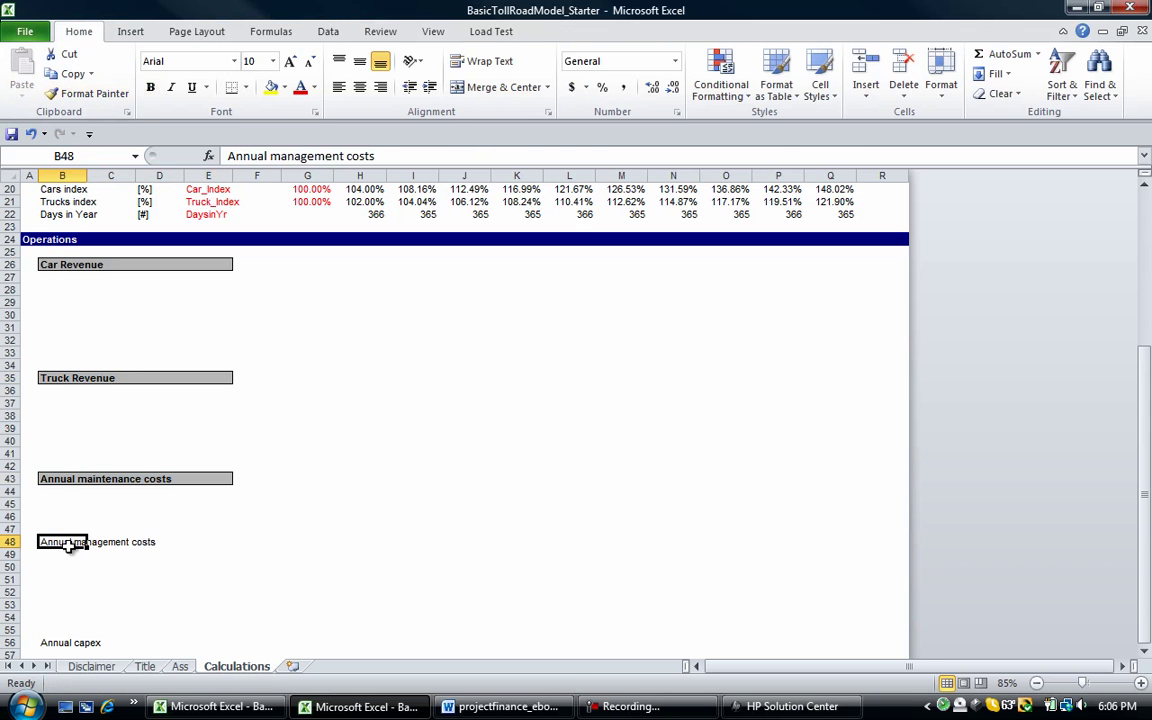
{"action": "left_click", "coordinate": [72, 480]}
{"action": "key", "text": "shift+Right"}
{"action": "key", "text": "shift+Right"}
{"action": "key", "text": "shift+Right"}
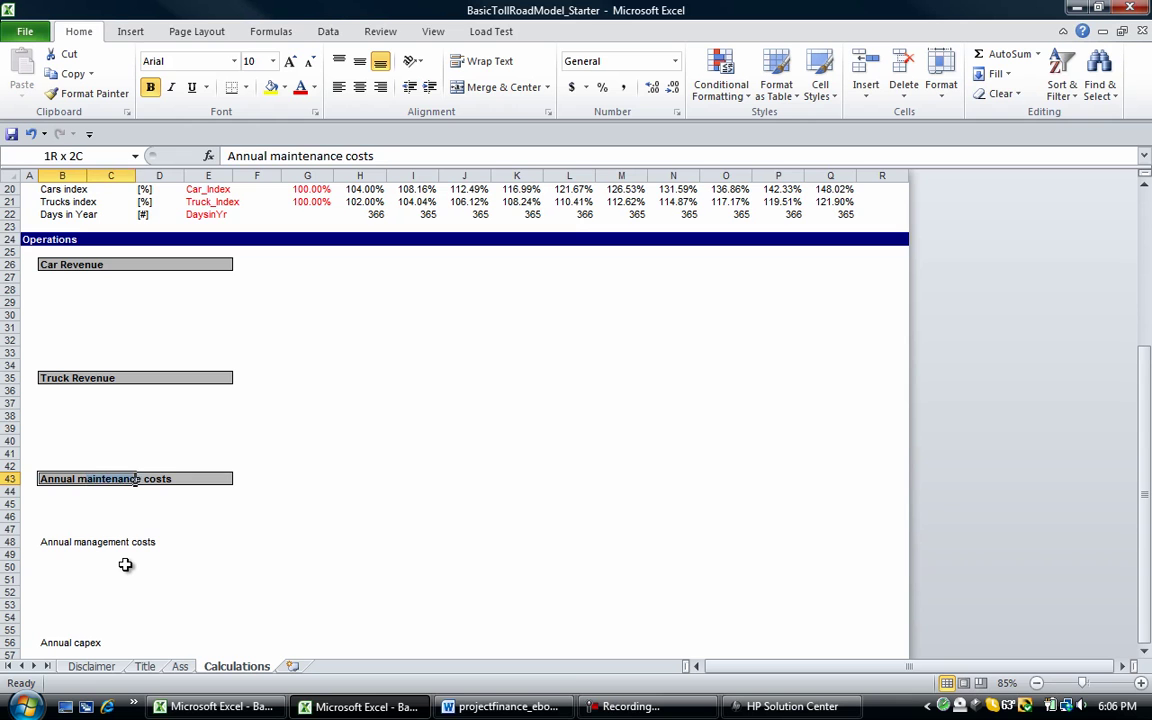
{"action": "key", "text": "ctrl+c"}
{"action": "key", "text": "Down"}
{"action": "key", "text": "Down"}
{"action": "key", "text": "Down"}
{"action": "key", "text": "Down"}
{"action": "key", "text": "Down"}
{"action": "key", "text": "shift+Right"}
{"action": "key", "text": "shift+Right"}
{"action": "key", "text": "shift+Right"}
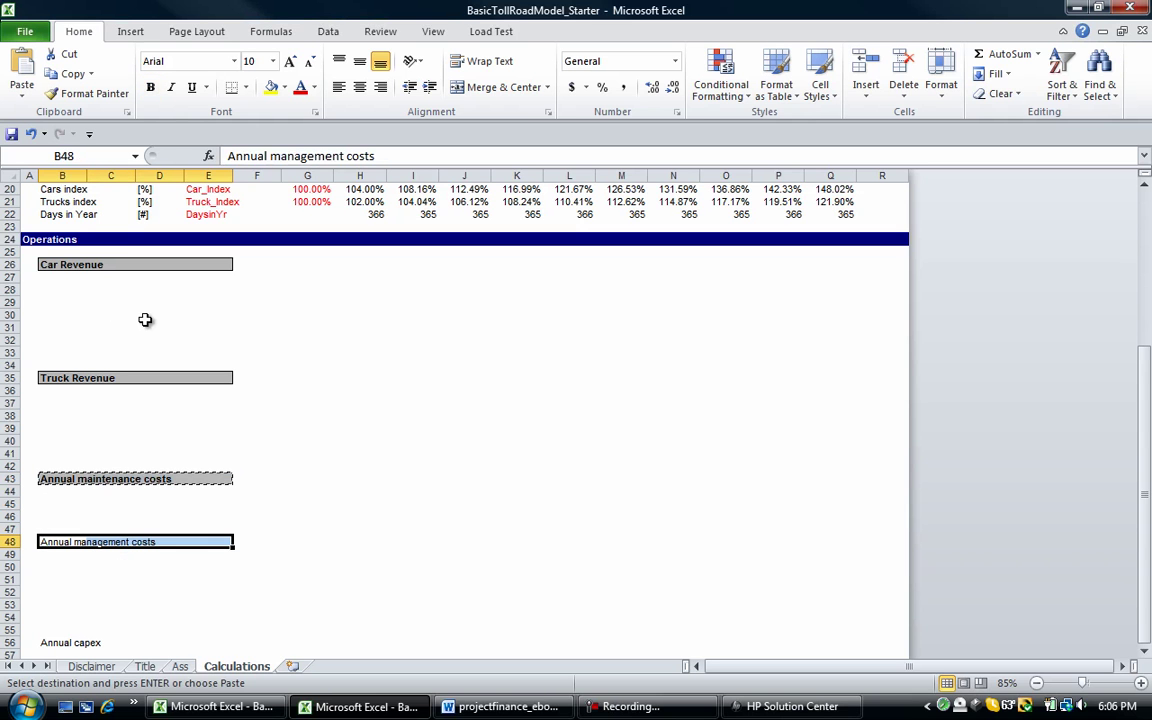
{"action": "key", "text": "alt"}
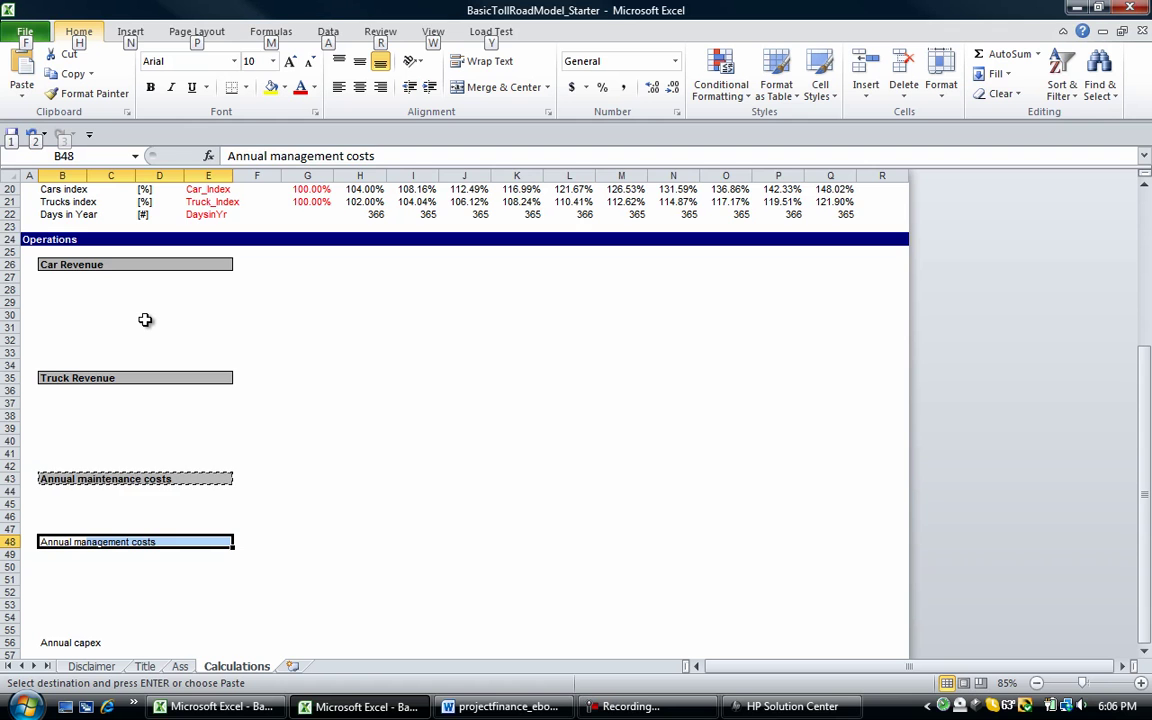
{"action": "key", "text": "Escape"}
{"action": "key", "text": "Escape"}
{"action": "key", "text": "Down"}
{"action": "key", "text": "Down"}
{"action": "key", "text": "Down"}
{"action": "key", "text": "Down"}
{"action": "key", "text": "Down"}
{"action": "key", "text": "Down"}
{"action": "key", "text": "Down"}
{"action": "key", "text": "Down"}
{"action": "key", "text": "Down"}
{"action": "key", "text": "Down"}
{"action": "key", "text": "Down"}
{"action": "key", "text": "Down"}
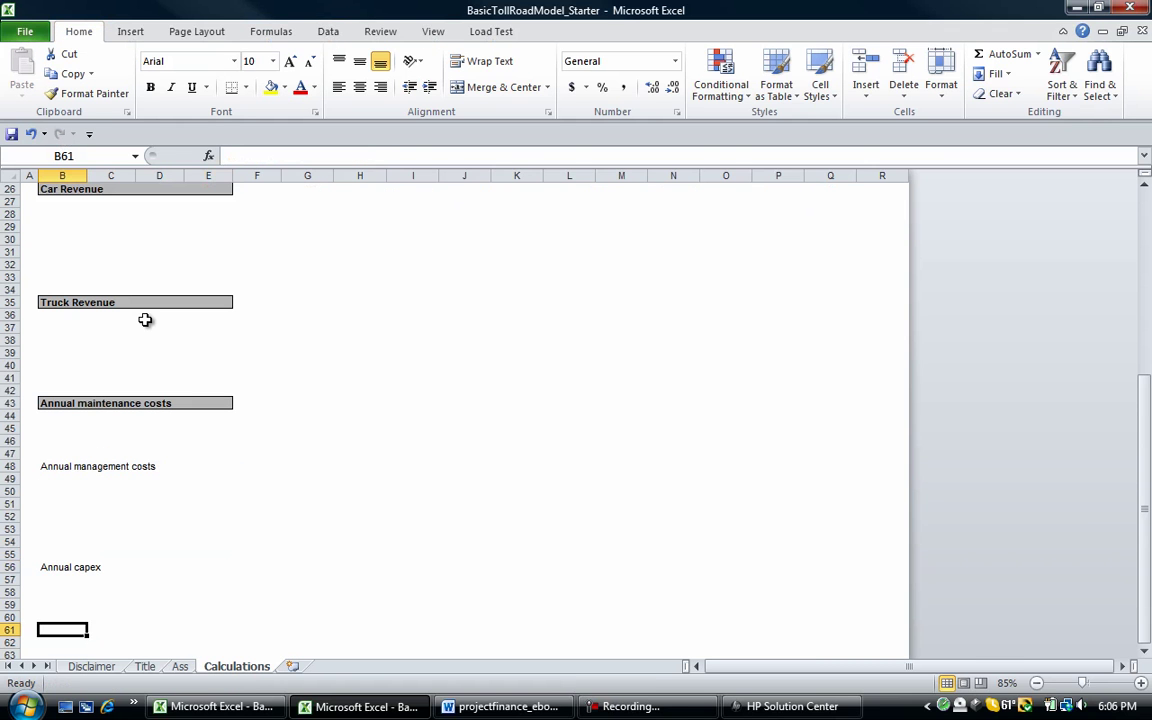
Copy the Annual maintenance costs subheading in B43:E43 and paste only its formats onto the Annual management costs row, B48:E48
{"action": "key", "text": "ctrl+Up"}
{"action": "key", "text": "ctrl+Up"}
{"action": "key", "text": "ctrl+Up"}
{"action": "key", "text": "shift+Right"}
{"action": "key", "text": "shift+Right"}
{"action": "key", "text": "shift+Right"}
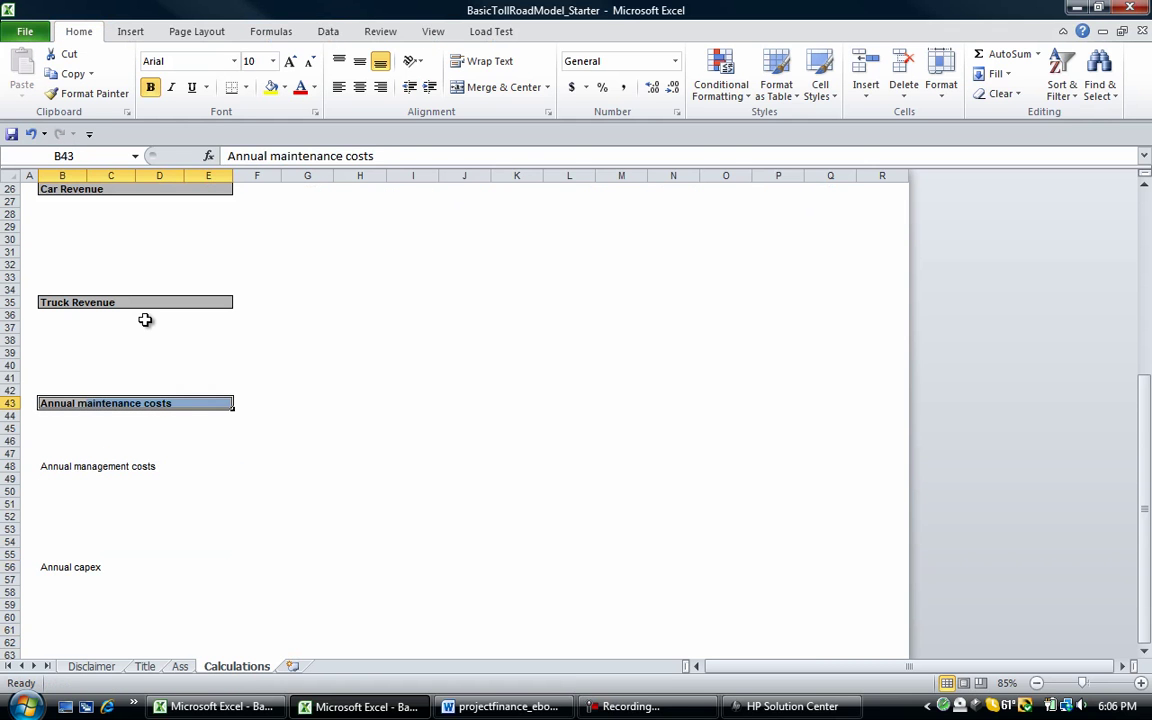
{"action": "key", "text": "ctrl+c"}
{"action": "key", "text": "Down"}
{"action": "key", "text": "ctrl+Down"}
{"action": "key", "text": "shift+Right"}
{"action": "key", "text": "shift+Right"}
{"action": "key", "text": "shift+Right"}
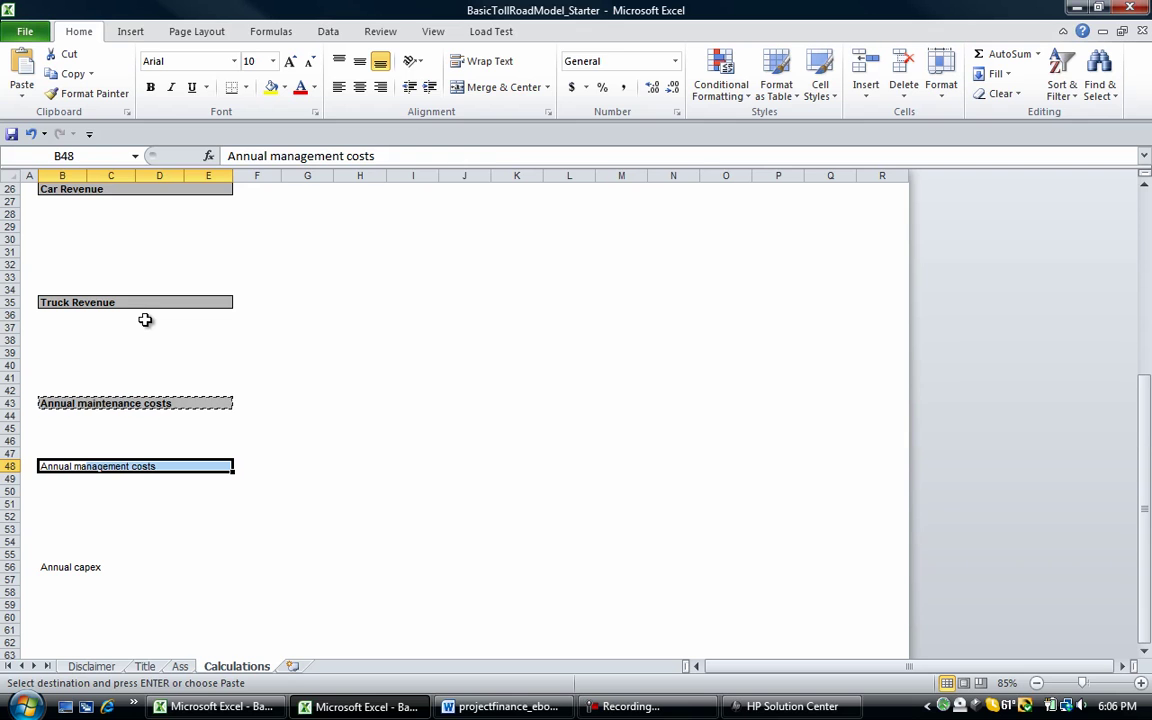
{"action": "key", "text": "alt+e"}
{"action": "key", "text": "s"}
{"action": "key", "text": "t"}
{"action": "key", "text": "Return"}
Paste only the copied subheading formats onto the Annual capex label across B56:E56
{"action": "key", "text": "Down"}
{"action": "key", "text": "Down"}
{"action": "key", "text": "Down"}
{"action": "key", "text": "Down"}
{"action": "key", "text": "Down"}
{"action": "key", "text": "Down"}
{"action": "key", "text": "Down"}
{"action": "key", "text": "Down"}
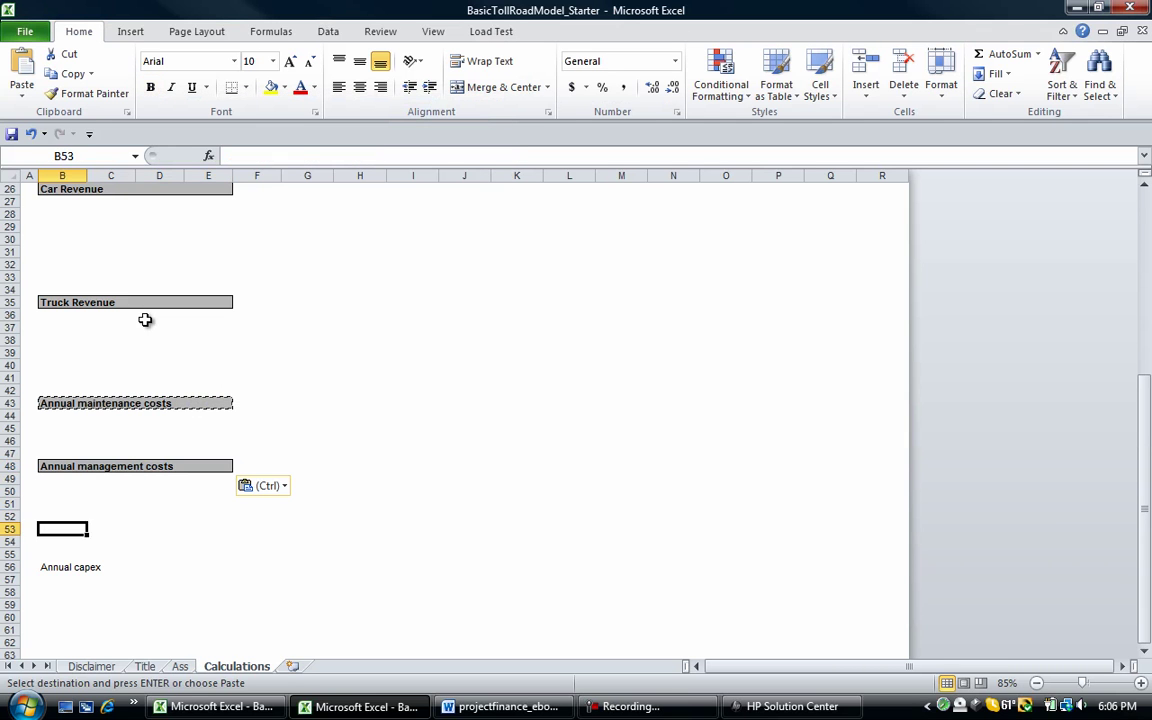
{"action": "key", "text": "shift+Right"}
{"action": "key", "text": "shift+Right"}
{"action": "key", "text": "shift+Right"}
{"action": "key", "text": "alt+e"}
{"action": "key", "text": "s"}
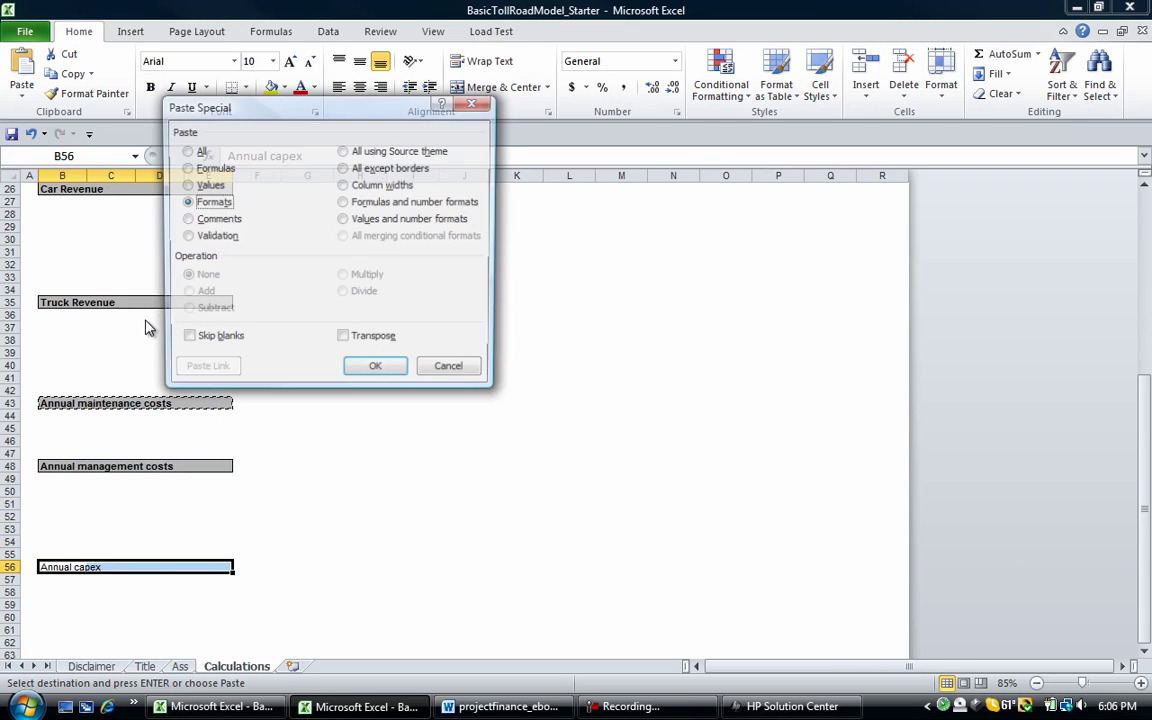
{"action": "key", "text": "t"}
{"action": "key", "text": "Return"}
Enter the label "Number of cars per day" in B28 under the Car Revenue subheading
{"action": "key", "text": "Up"}
{"action": "key", "text": "Up"}
{"action": "key", "text": "Up"}
{"action": "key", "text": "Up"}
{"action": "key", "text": "Up"}
{"action": "key", "text": "Up"}
{"action": "key", "text": "Up"}
{"action": "key", "text": "Up"}
{"action": "key", "text": "Up"}
{"action": "key", "text": "Up"}
{"action": "key", "text": "Up"}
{"action": "key", "text": "Up"}
{"action": "key", "text": "Up"}
{"action": "key", "text": "Up"}
{"action": "key", "text": "Up"}
{"action": "key", "text": "Up"}
{"action": "key", "text": "Up"}
{"action": "key", "text": "Up"}
{"action": "key", "text": "Up"}
{"action": "key", "text": "Up"}
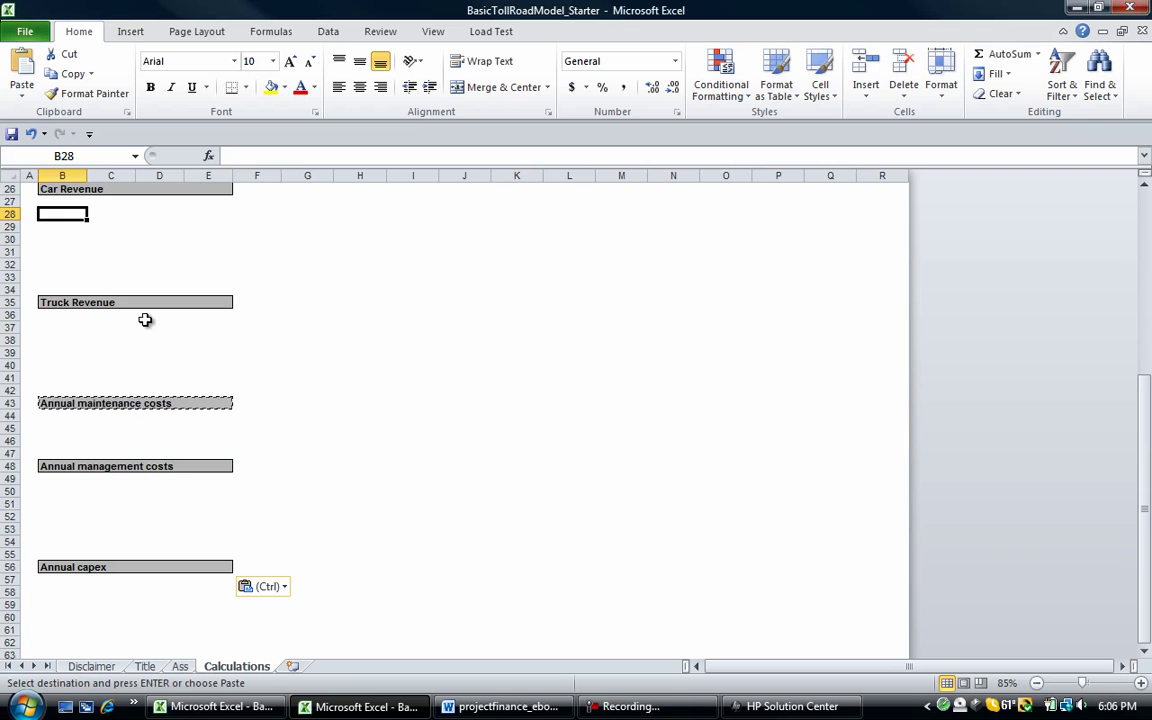
{"action": "key", "text": "Up"}
{"action": "key", "text": "Up"}
{"action": "key", "text": "Up"}
{"action": "key", "text": "Up"}
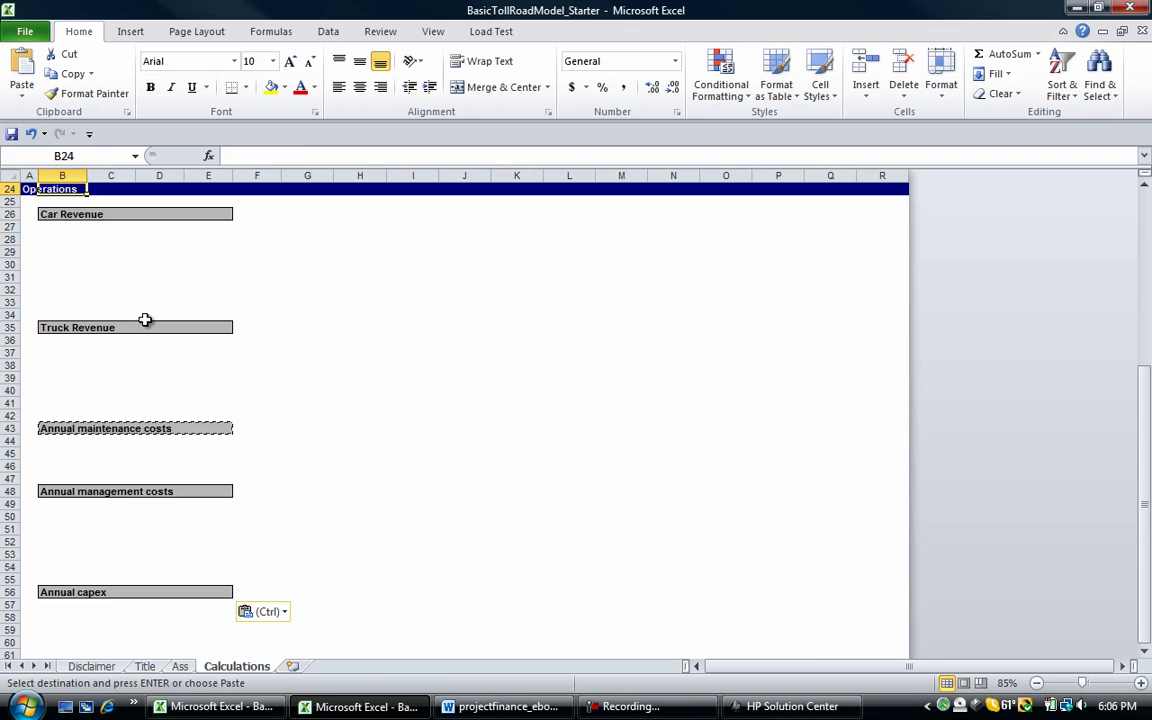
{"action": "key", "text": "Down"}
{"action": "key", "text": "Down"}
{"action": "key", "text": "Down"}
{"action": "key", "text": "Down"}
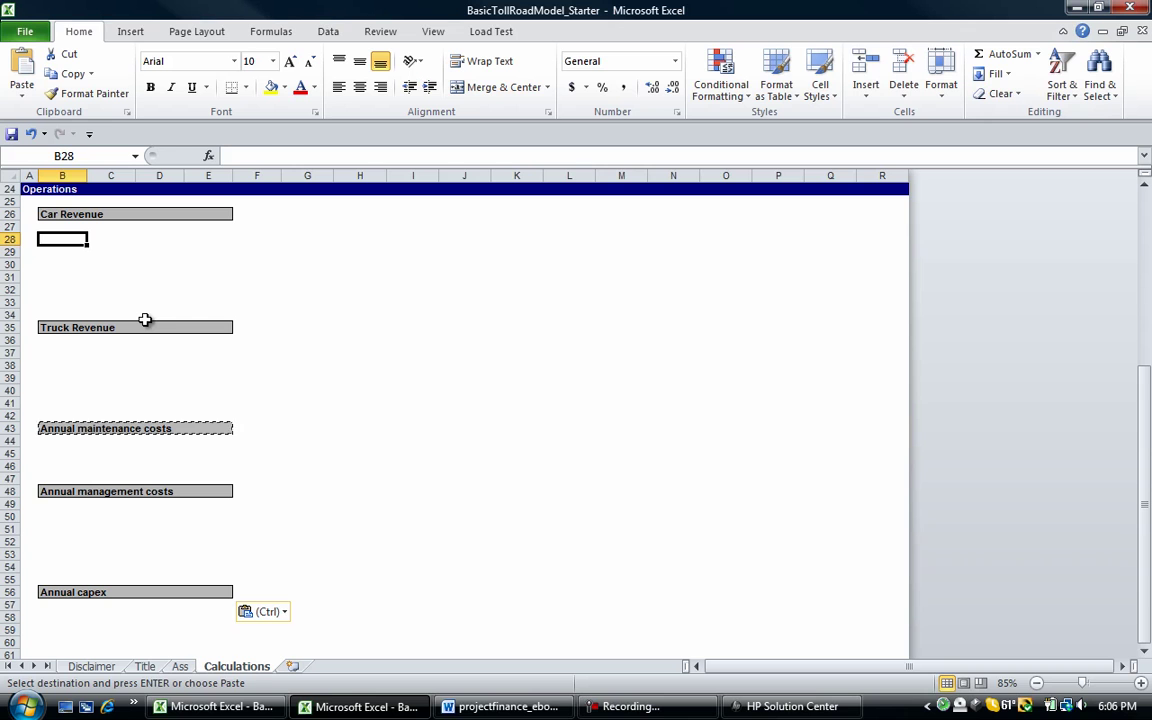
{"action": "type", "text": "Number os"}
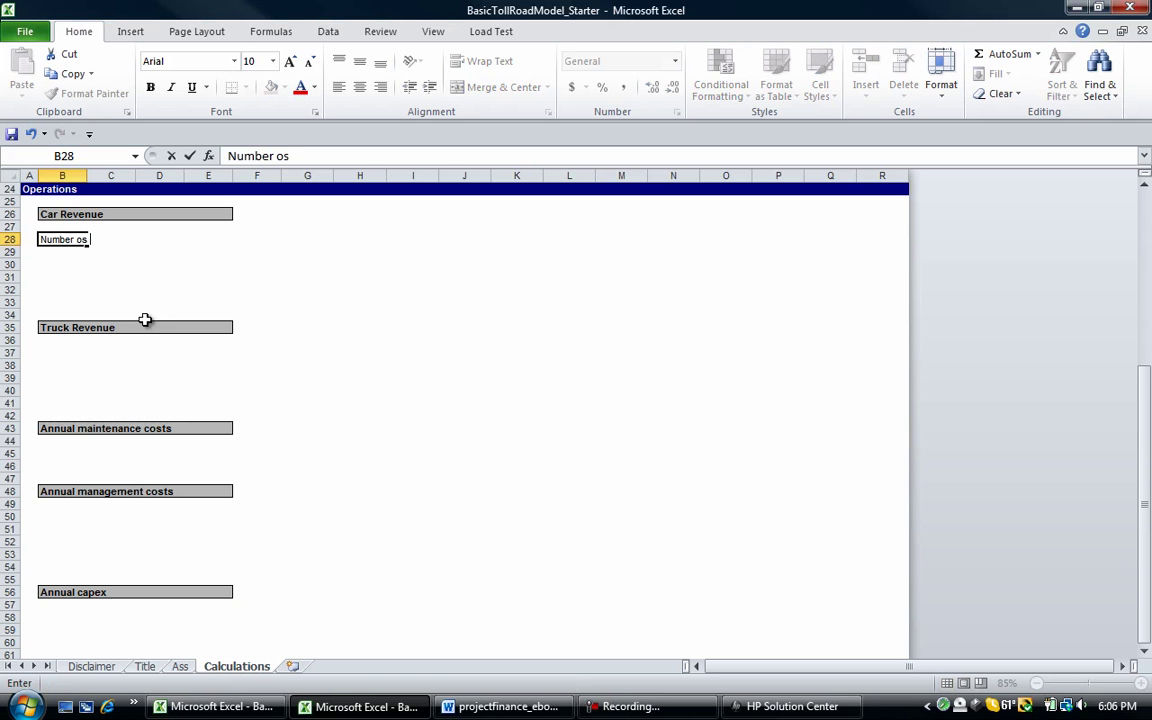
{"action": "key", "text": "BackSpace"}
{"action": "type", "text": "f cars per day"}
{"action": "key", "text": "Return"}
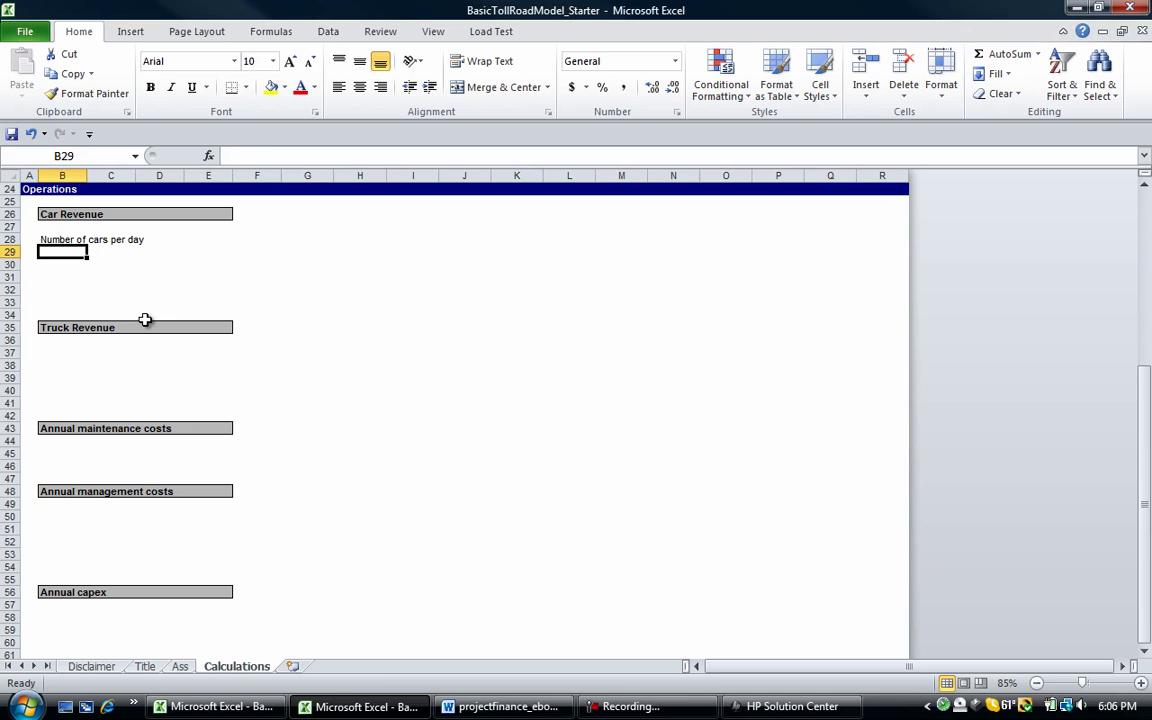
Enter the labels "Toll per car ($)" in B29 and "Daily revenue from cars" in B30
{"action": "type", "text": "Toll"}
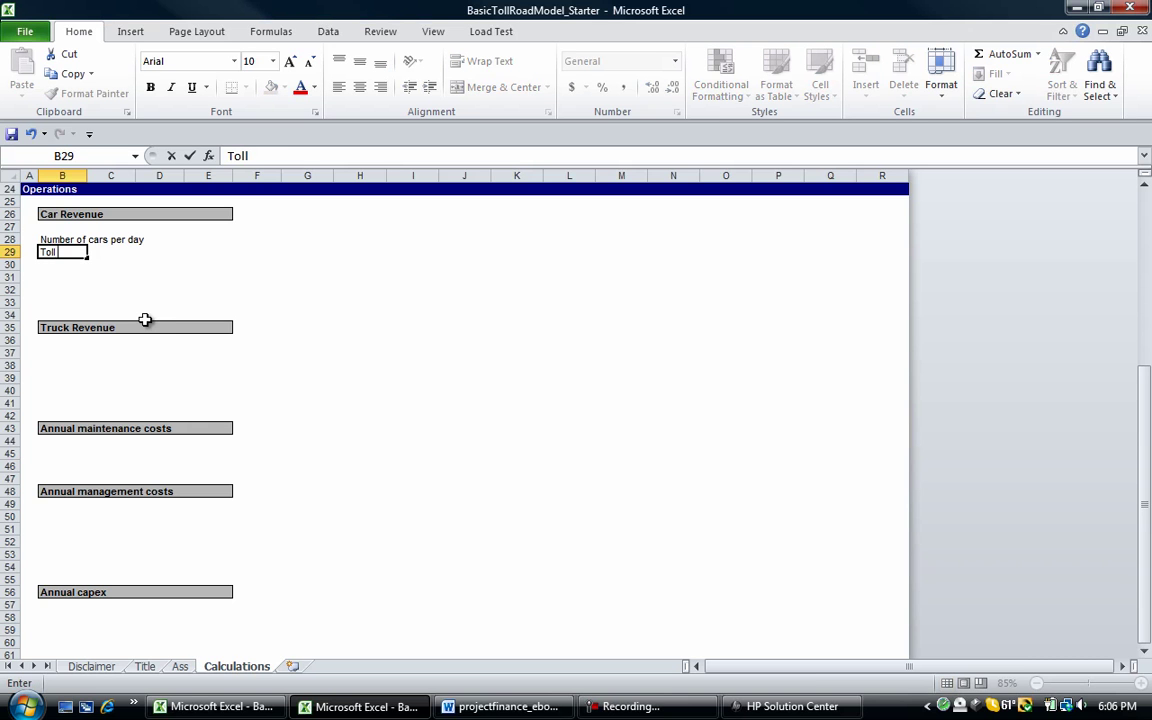
{"action": "type", "text": " per car ($)"}
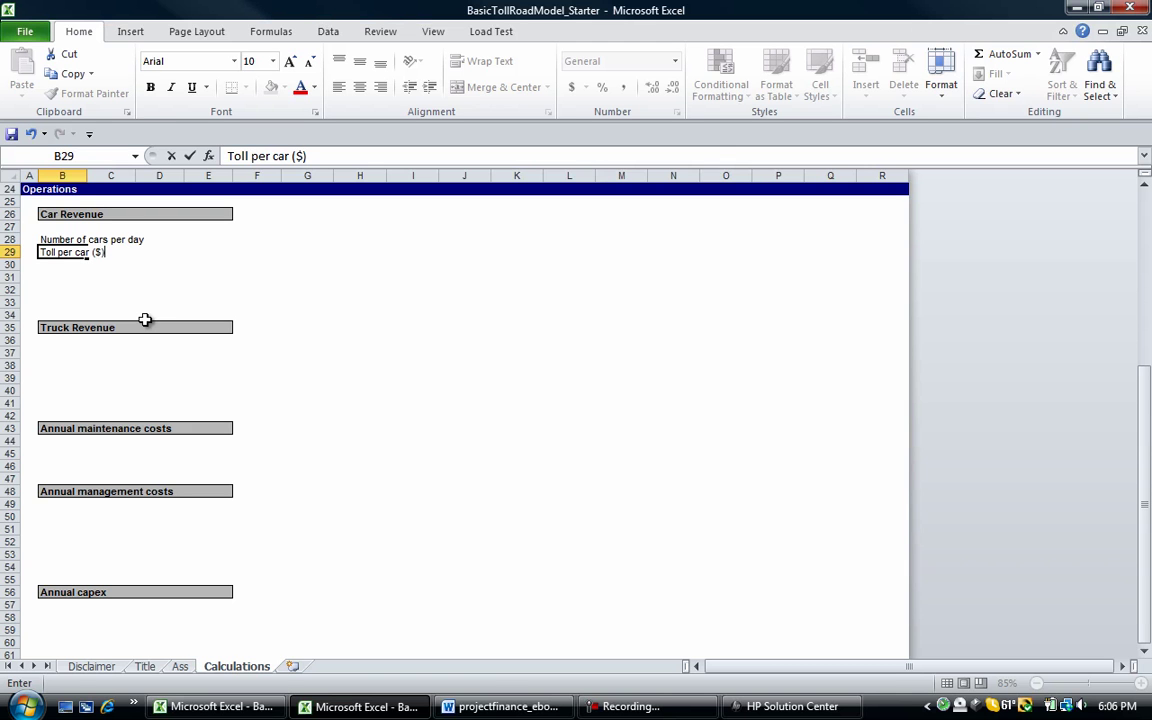
{"action": "key", "text": "Return"}
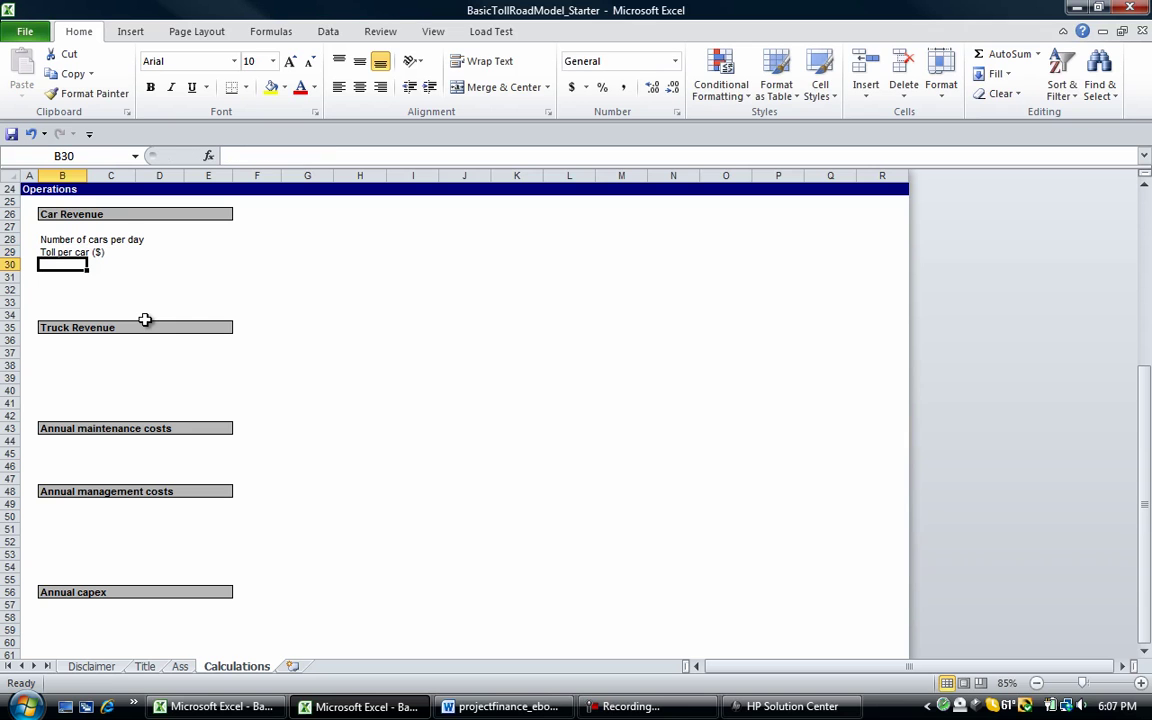
{"action": "type", "text": "Daily"}
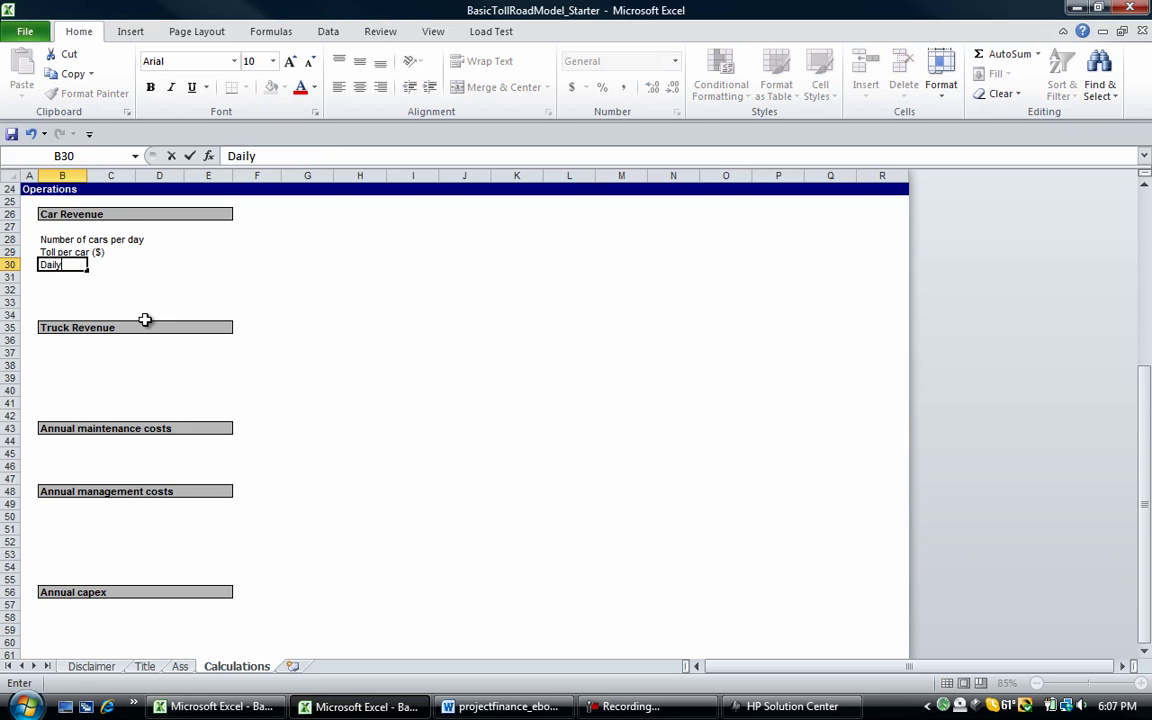
{"action": "type", "text": " revenue from cars"}
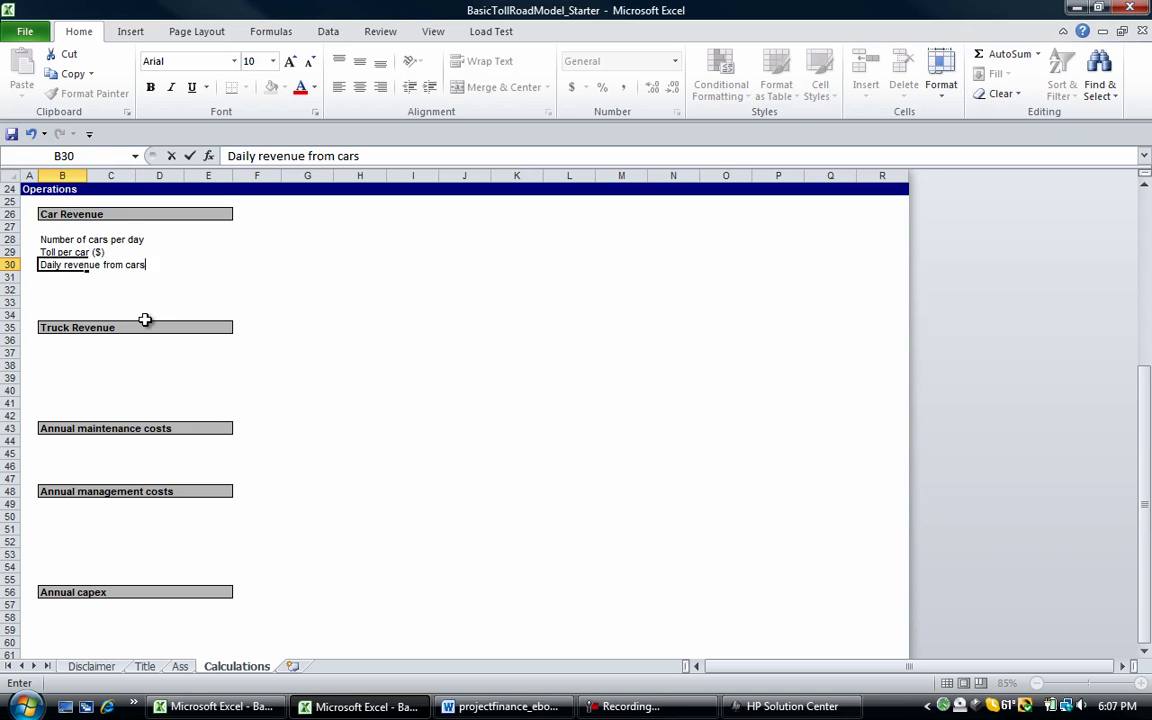
{"action": "key", "text": "Return"}
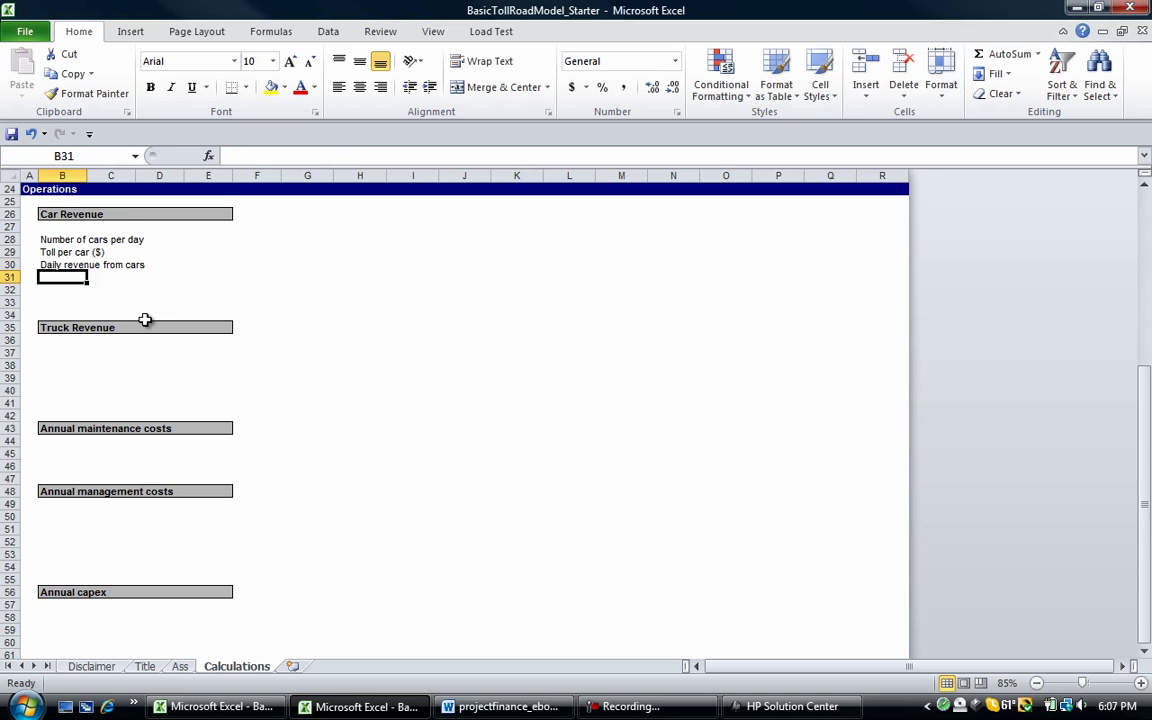
Minimise the HP Solution Center pop-up and freeze the Calculations sheet's panes at F5
{"action": "key", "text": "Up"}
{"action": "key", "text": "Up"}
{"action": "key", "text": "Up"}
{"action": "key", "text": "Up"}
{"action": "key", "text": "Up"}
{"action": "key", "text": "Up"}
{"action": "key", "text": "Up"}
{"action": "key", "text": "Up"}
{"action": "key", "text": "Up"}
{"action": "key", "text": "Up"}
{"action": "key", "text": "Up"}
{"action": "key", "text": "Up"}
{"action": "key", "text": "Up"}
{"action": "key", "text": "Up"}
{"action": "key", "text": "Up"}
{"action": "key", "text": "Up"}
{"action": "key", "text": "Up"}
{"action": "key", "text": "Up"}
{"action": "key", "text": "Up"}
{"action": "key", "text": "Up"}
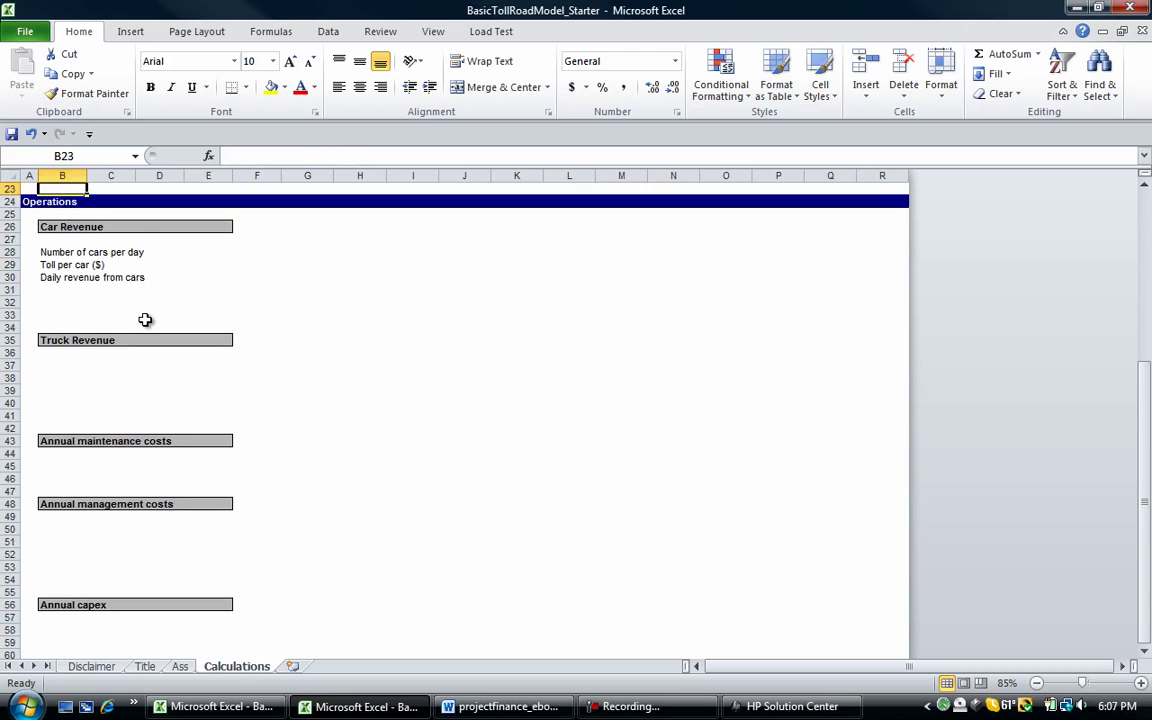
{"action": "key", "text": "Down"}
{"action": "key", "text": "Down"}
{"action": "key", "text": "Down"}
{"action": "key", "text": "Down"}
{"action": "key", "text": "Right"}
{"action": "key", "text": "Right"}
{"action": "key", "text": "Right"}
{"action": "key", "text": "Right"}
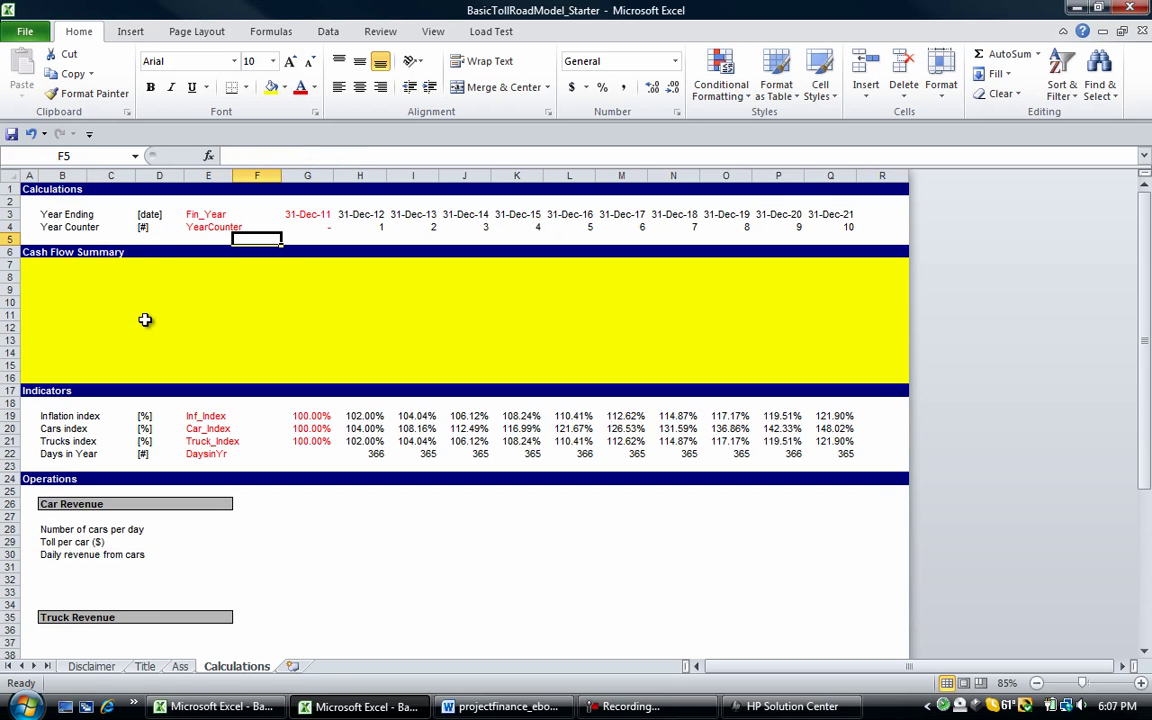
{"action": "key", "text": "alt"}
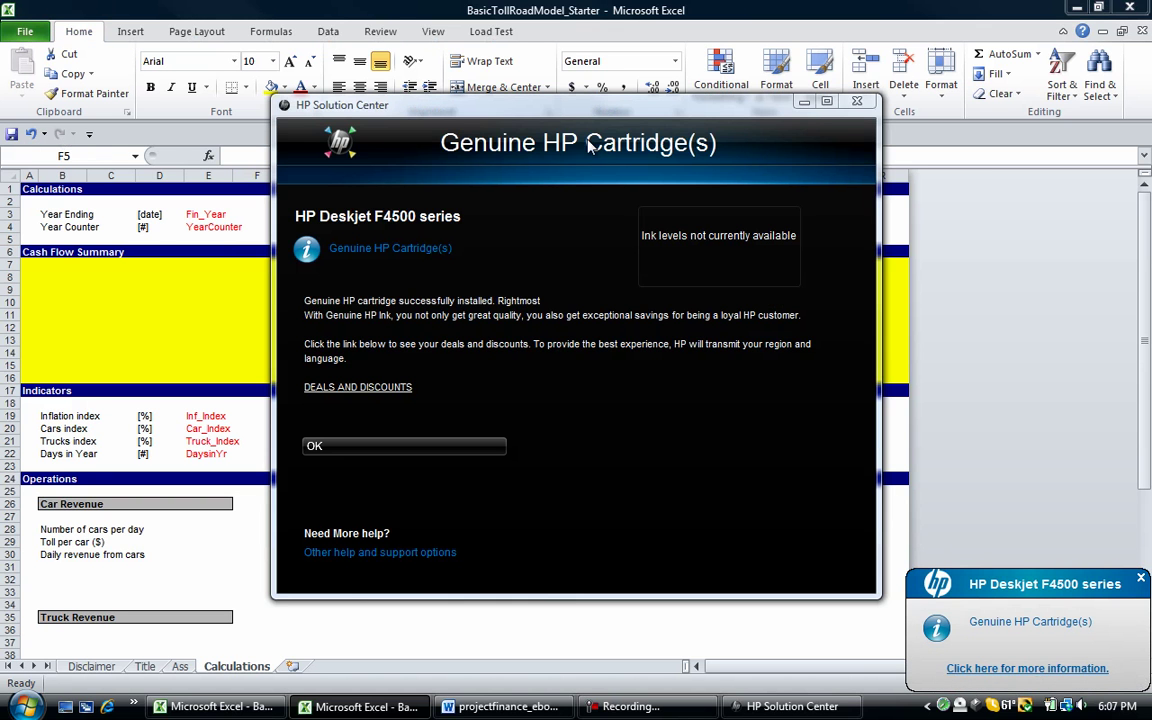
{"action": "left_click", "coordinate": [804, 101]}
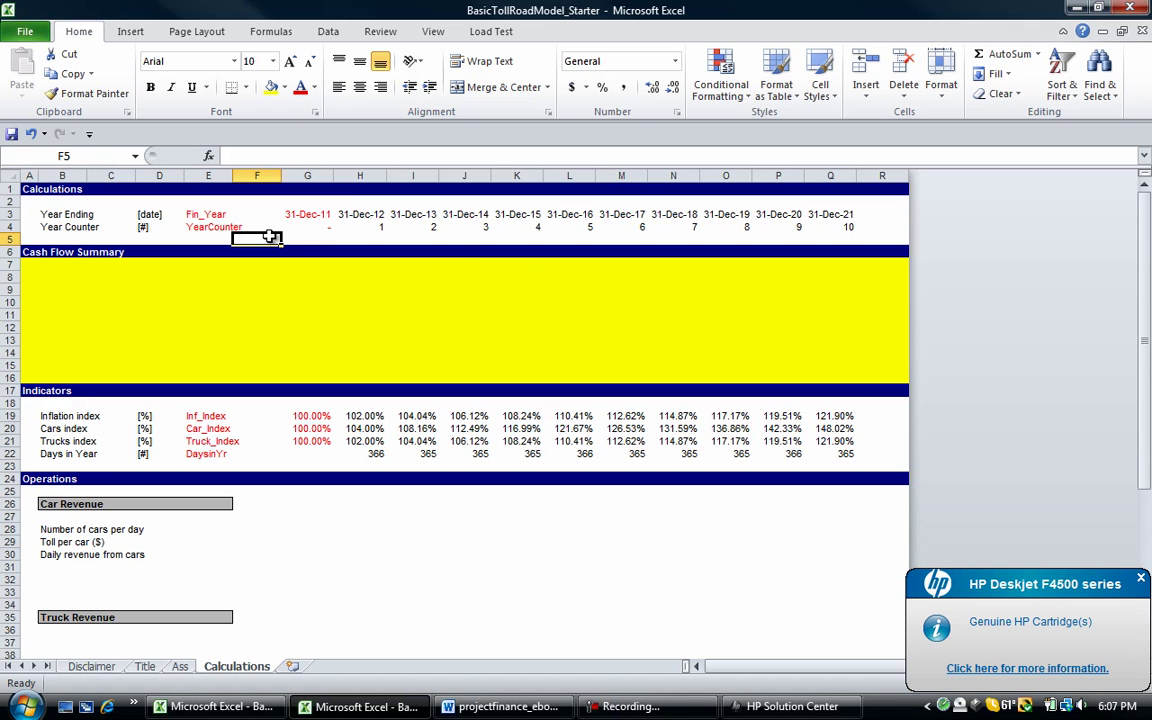
{"action": "key", "text": "alt"}
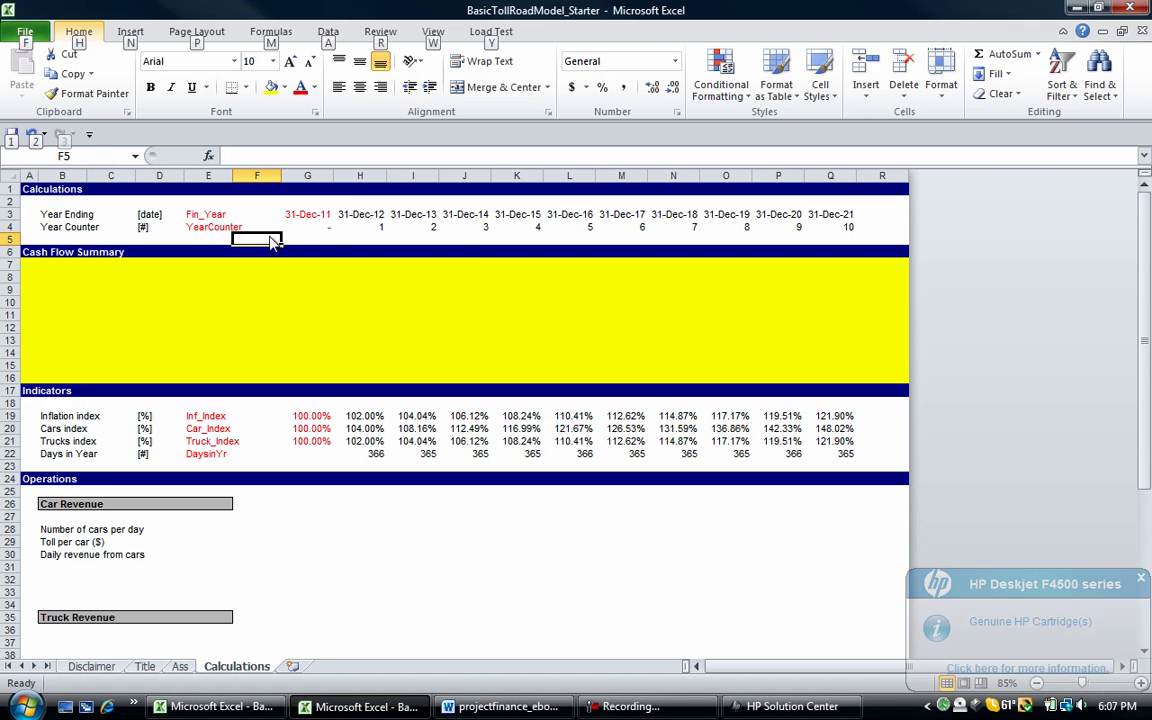
{"action": "key", "text": "w"}
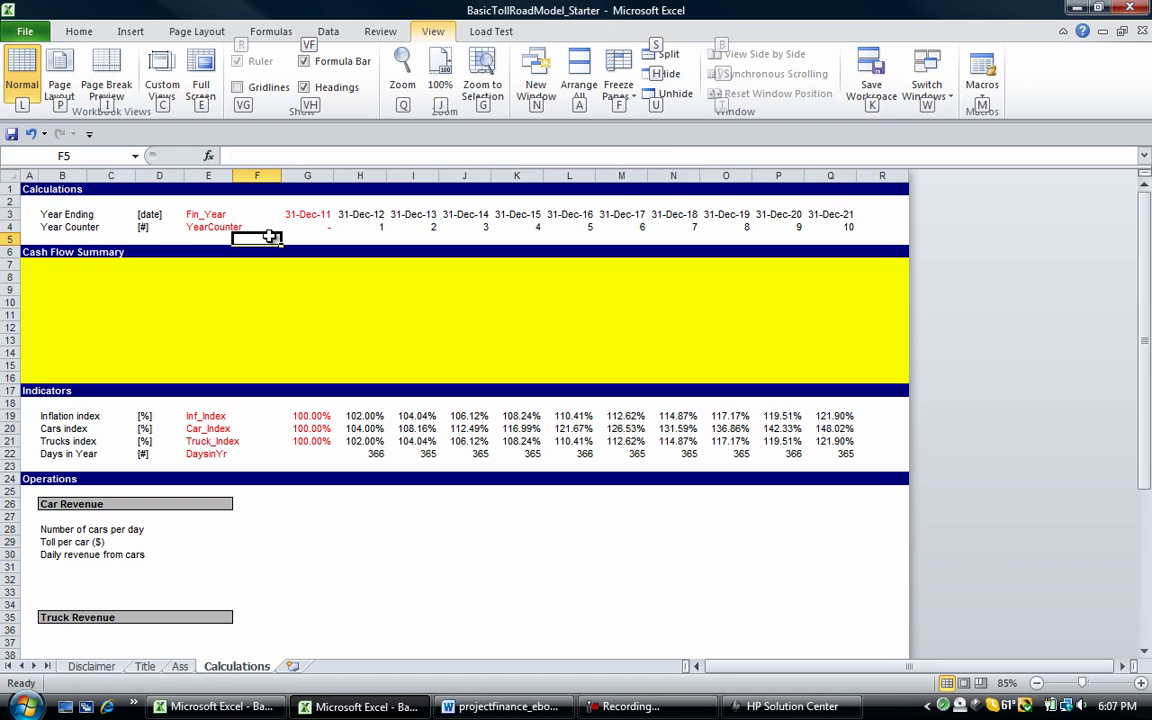
{"action": "key", "text": "f"}
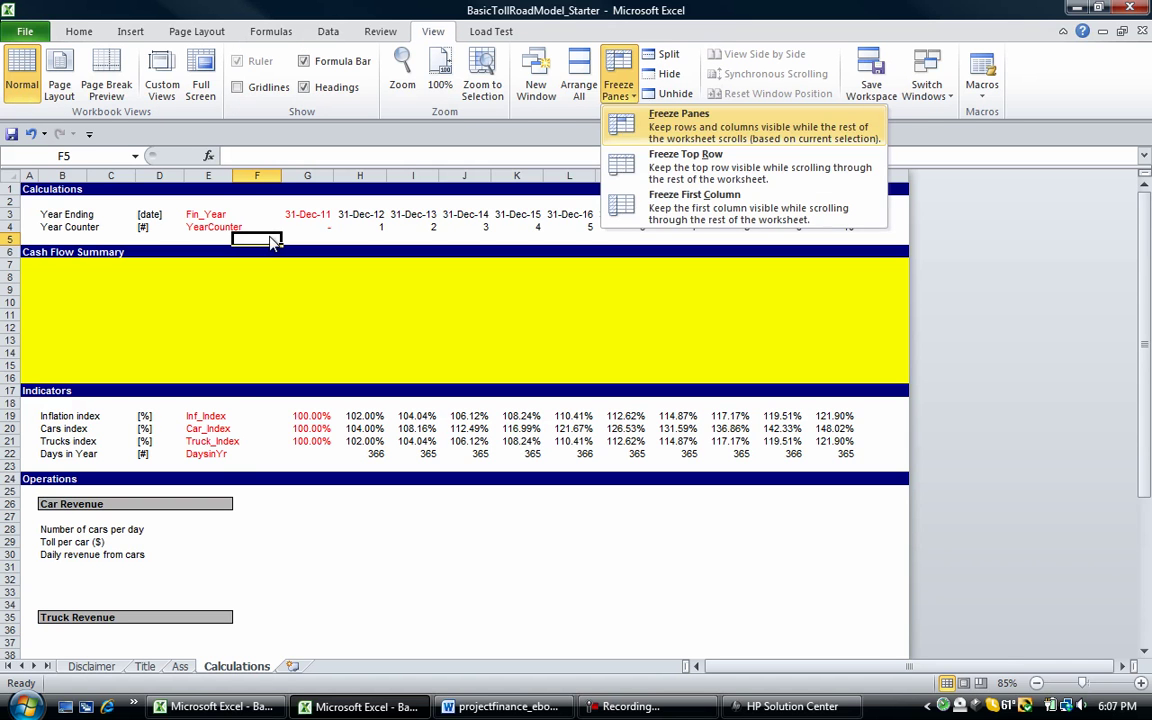
{"action": "key", "text": "f"}
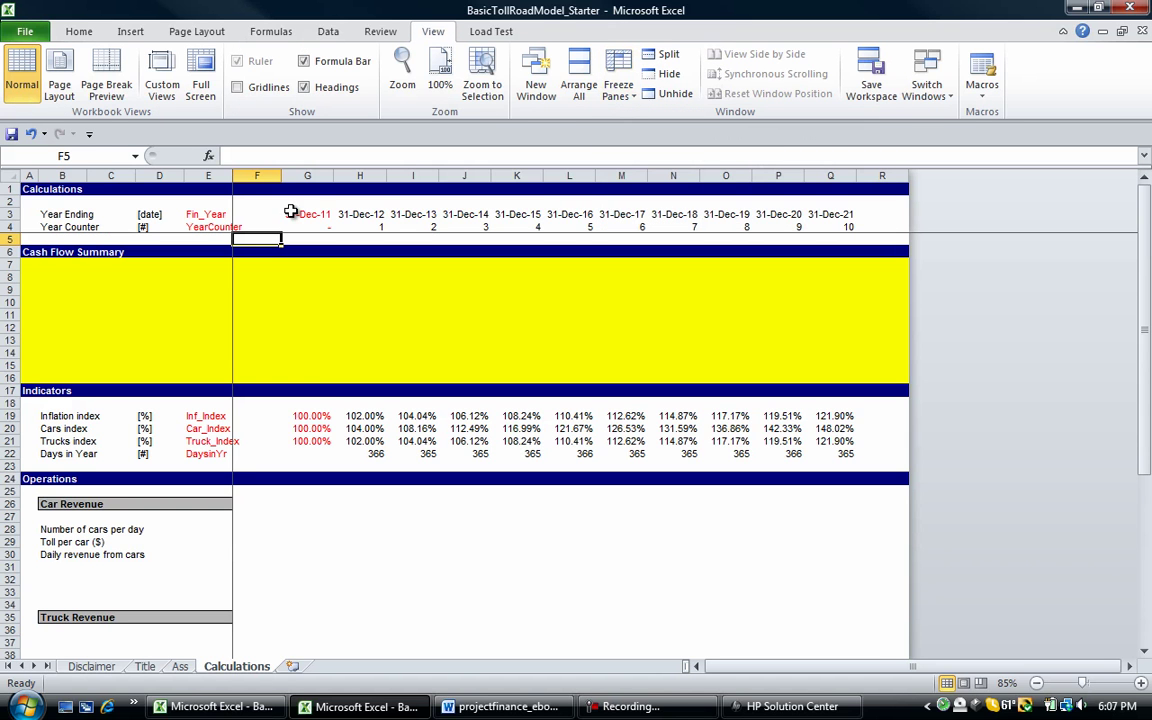
Check the frozen year headers against the lower rows in column F, and dismiss the HP Deskjet notification
{"action": "key", "text": "Down"}
{"action": "key", "text": "Down"}
{"action": "key", "text": "Down"}
{"action": "key", "text": "Down"}
{"action": "key", "text": "Down"}
{"action": "key", "text": "Down"}
{"action": "key", "text": "Down"}
{"action": "key", "text": "Down"}
{"action": "key", "text": "Down"}
{"action": "key", "text": "Down"}
{"action": "key", "text": "Down"}
{"action": "key", "text": "Down"}
{"action": "key", "text": "Down"}
{"action": "key", "text": "Down"}
{"action": "key", "text": "Down"}
{"action": "key", "text": "Down"}
{"action": "key", "text": "Down"}
{"action": "key", "text": "Down"}
{"action": "key", "text": "Down"}
{"action": "key", "text": "Down"}
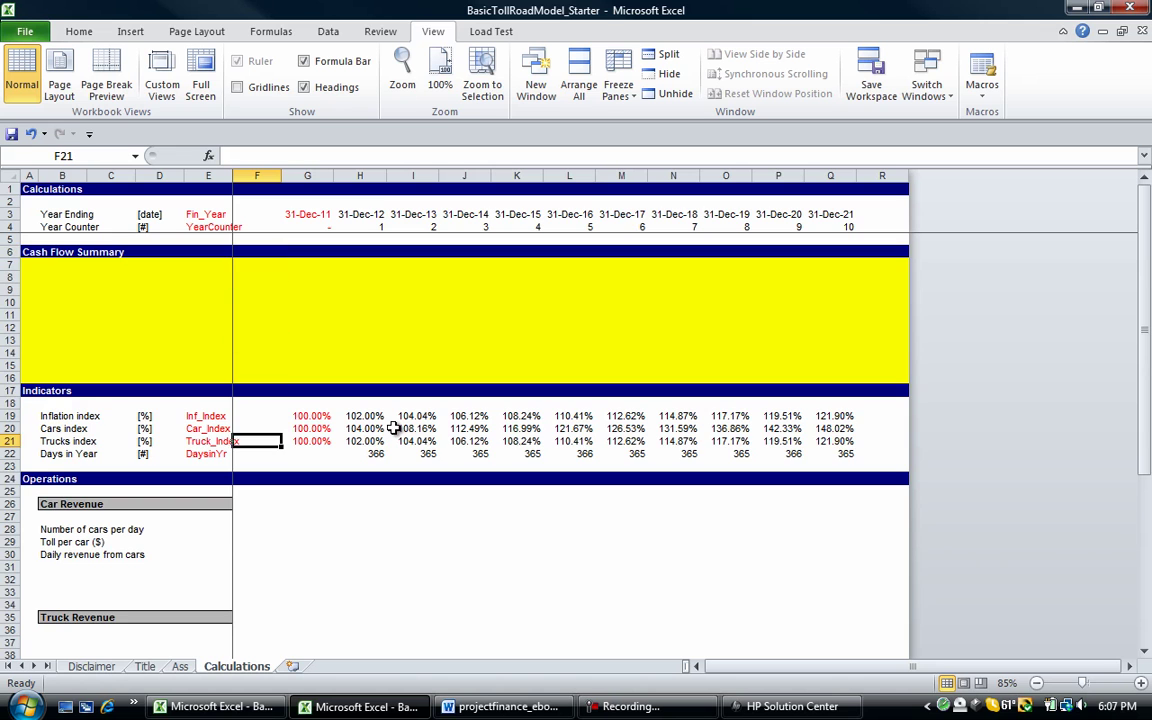
{"action": "key", "text": "Down"}
{"action": "key", "text": "Down"}
{"action": "key", "text": "Down"}
{"action": "key", "text": "Down"}
{"action": "key", "text": "Down"}
{"action": "key", "text": "Down"}
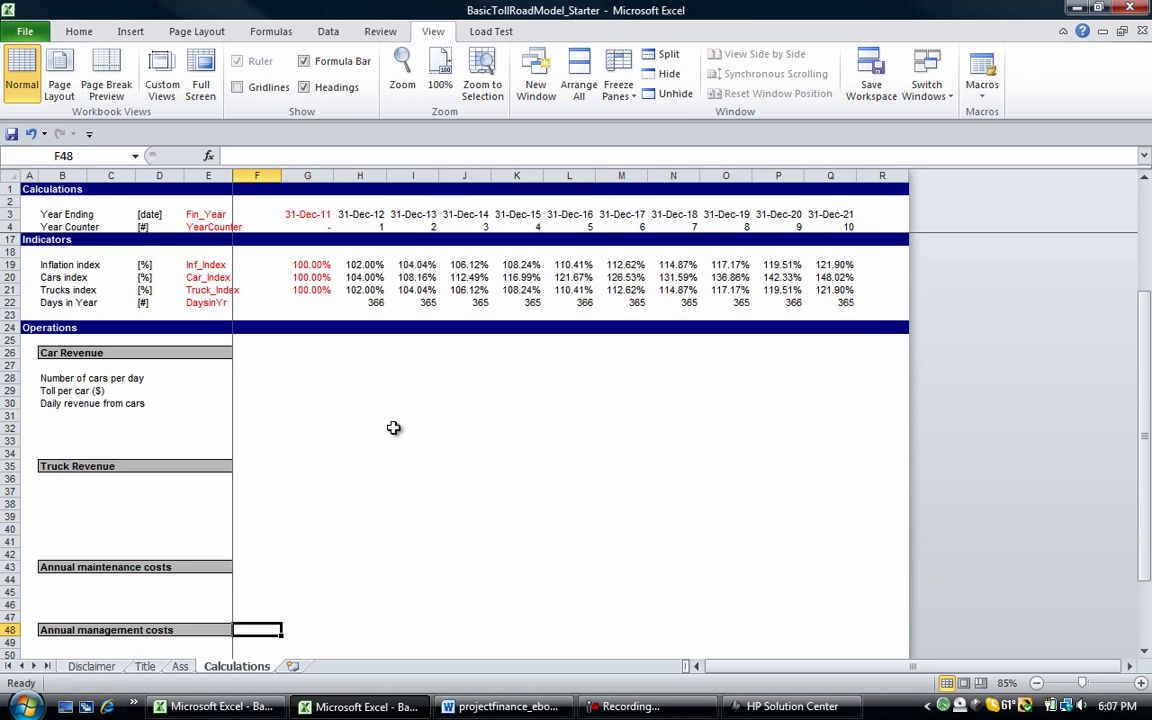
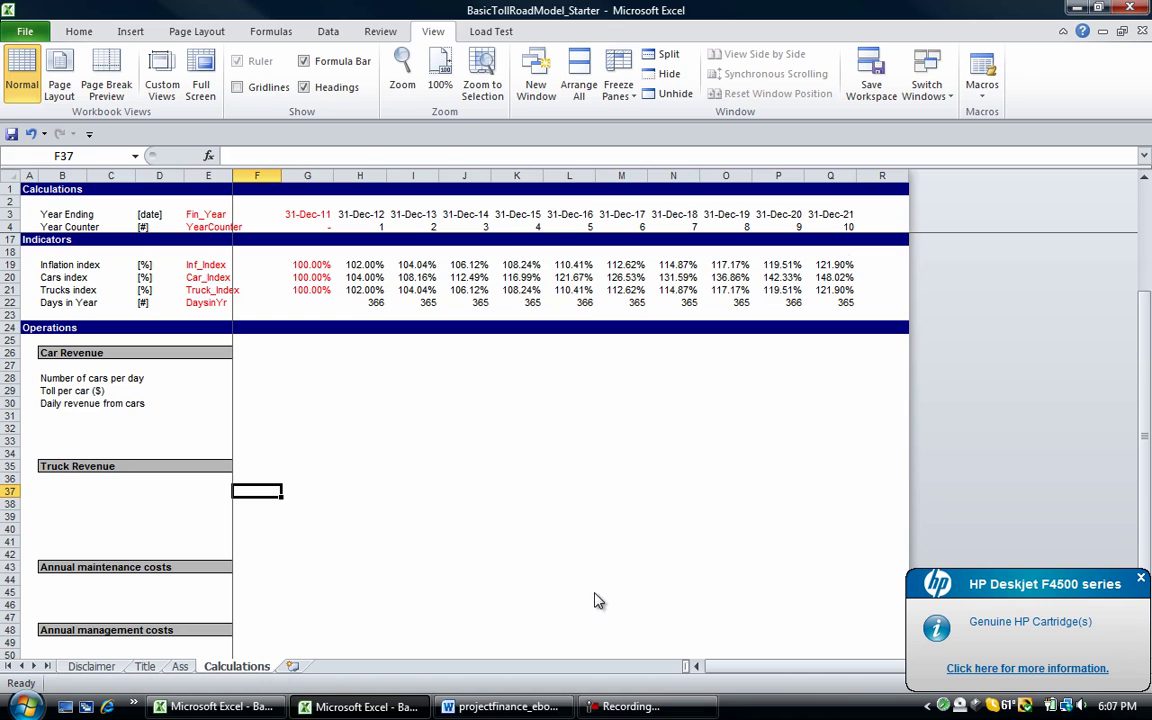
{"action": "left_click", "coordinate": [1140, 578]}
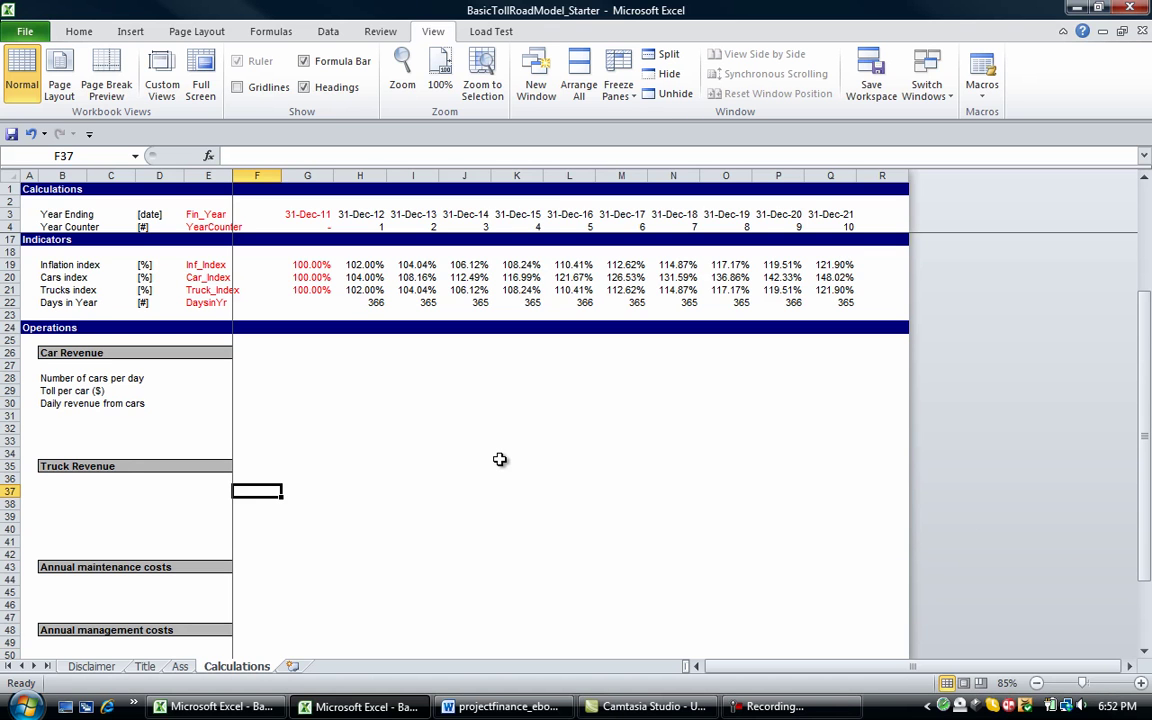
Add a top border to the Daily revenue from cars row across B30:H30
{"action": "left_click", "coordinate": [226, 412]}
{"action": "key", "text": "Up"}
{"action": "key", "text": "Left"}
{"action": "key", "text": "Left"}
{"action": "key", "text": "Left"}
{"action": "key", "text": "shift+Right"}
{"action": "key", "text": "shift+Right"}
{"action": "key", "text": "shift+Right"}
{"action": "key", "text": "shift+Right"}
{"action": "key", "text": "shift+Right"}
{"action": "key", "text": "shift+Right"}
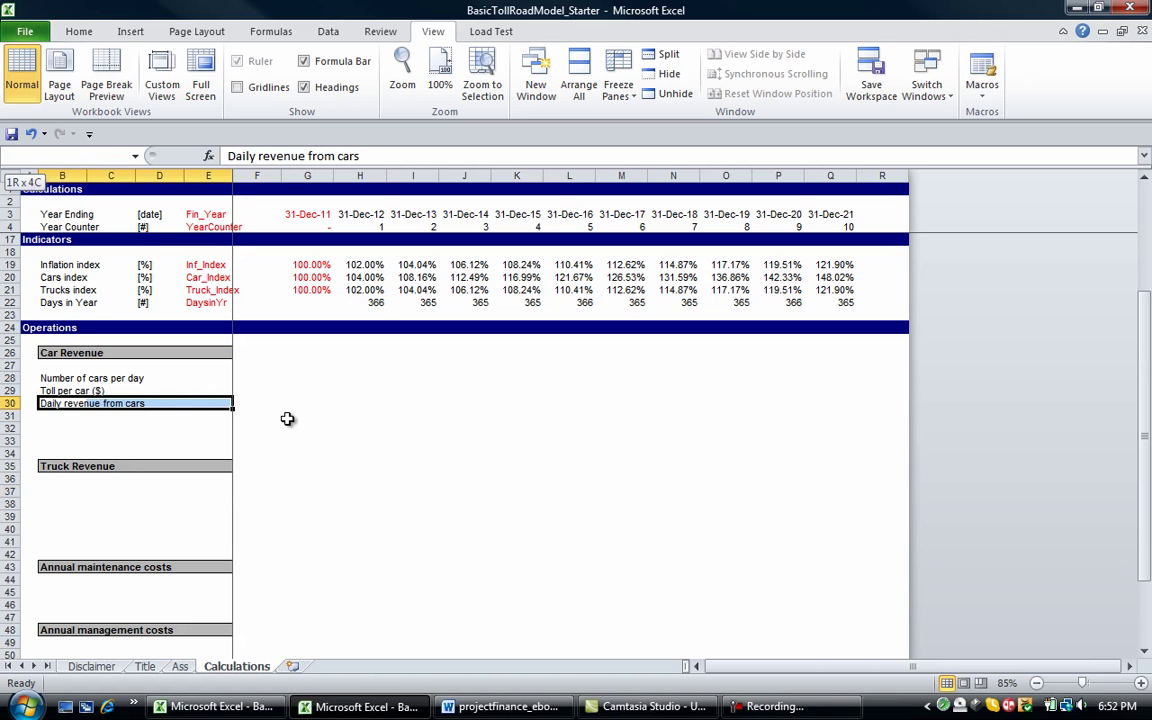
{"action": "key", "text": "ctrl+shift+b"}
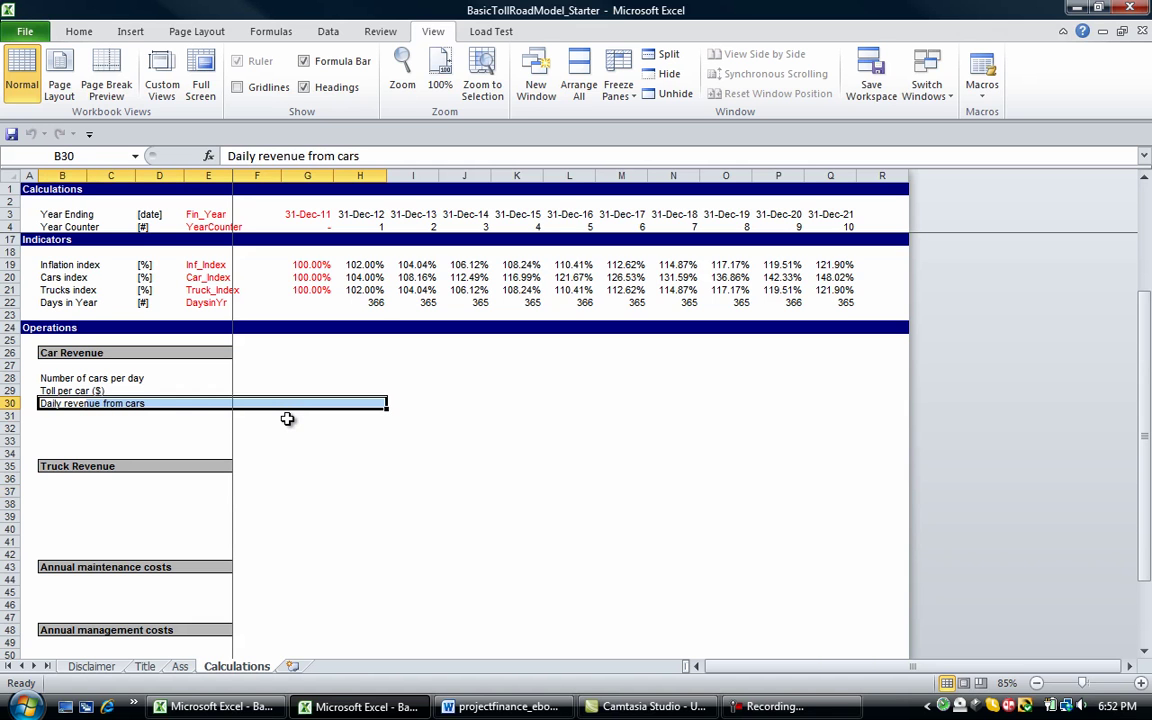
Rename the Cars index label in B20 as "Cars growth index"
{"action": "key", "text": "Up"}
{"action": "key", "text": "Up"}
{"action": "key", "text": "Right"}
{"action": "key", "text": "Right"}
{"action": "key", "text": "Right"}
{"action": "key", "text": "Right"}
{"action": "key", "text": "Right"}
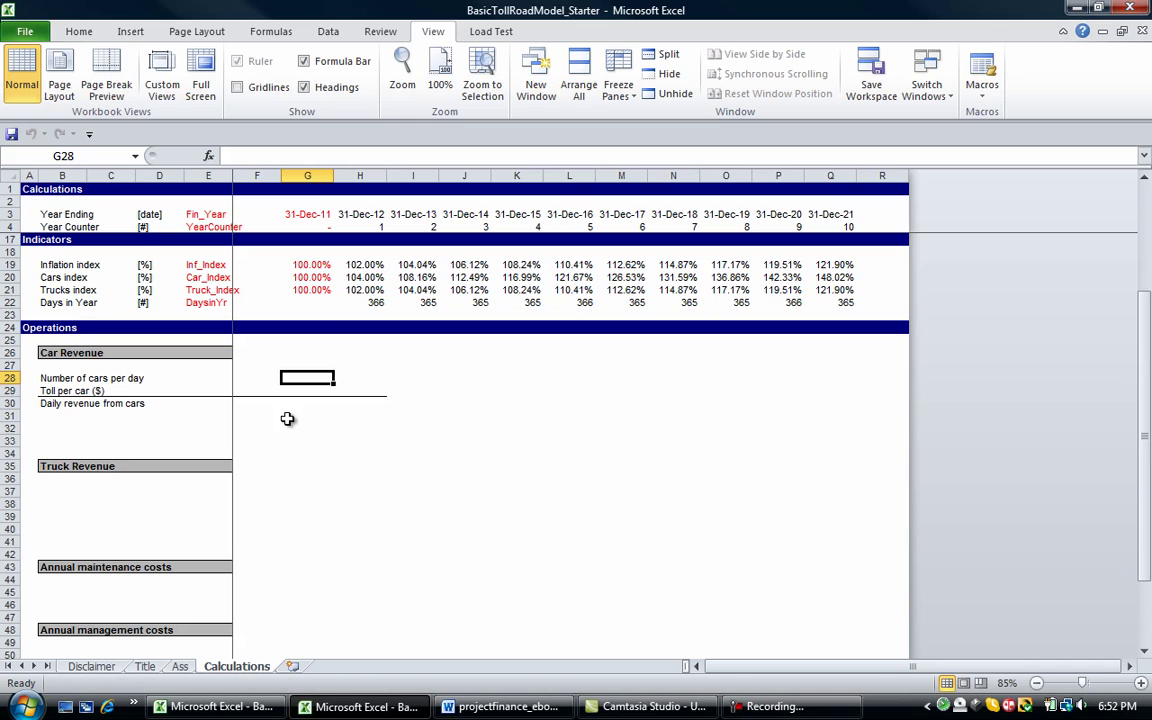
{"action": "key", "text": "Up"}
{"action": "key", "text": "Up"}
{"action": "key", "text": "Up"}
{"action": "key", "text": "Up"}
{"action": "key", "text": "Up"}
{"action": "key", "text": "Up"}
{"action": "key", "text": "Up"}
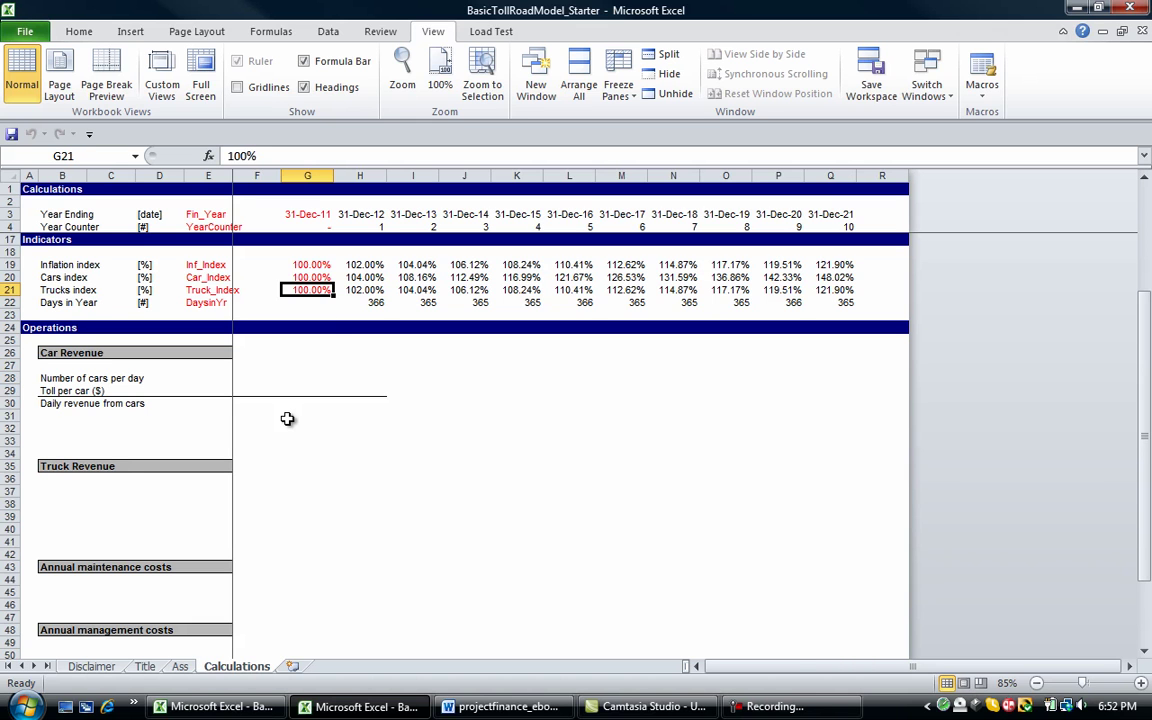
{"action": "key", "text": "Up"}
{"action": "key", "text": "Left"}
{"action": "key", "text": "Left"}
{"action": "key", "text": "Left"}
{"action": "key", "text": "Left"}
{"action": "key", "text": "Left"}
{"action": "key", "text": "F2"}
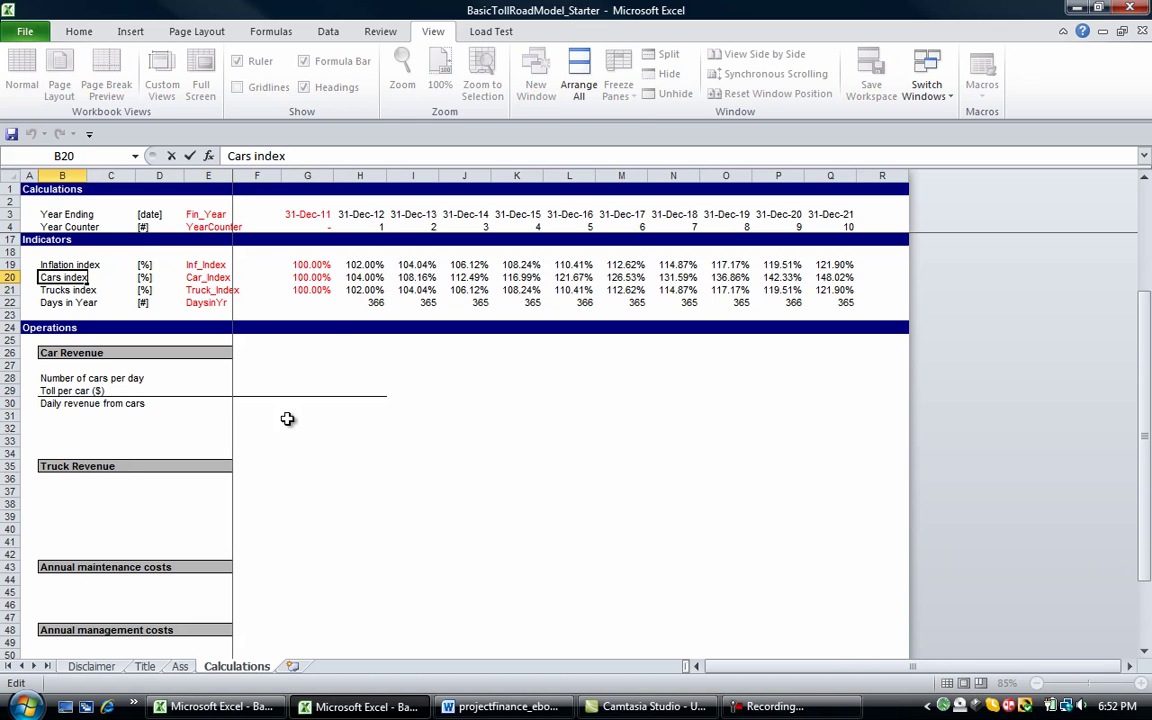
{"action": "key", "text": "Left"}
{"action": "key", "text": "Left"}
{"action": "key", "text": "Left"}
{"action": "key", "text": "Left"}
{"action": "key", "text": "Left"}
{"action": "type", "text": "growth"}
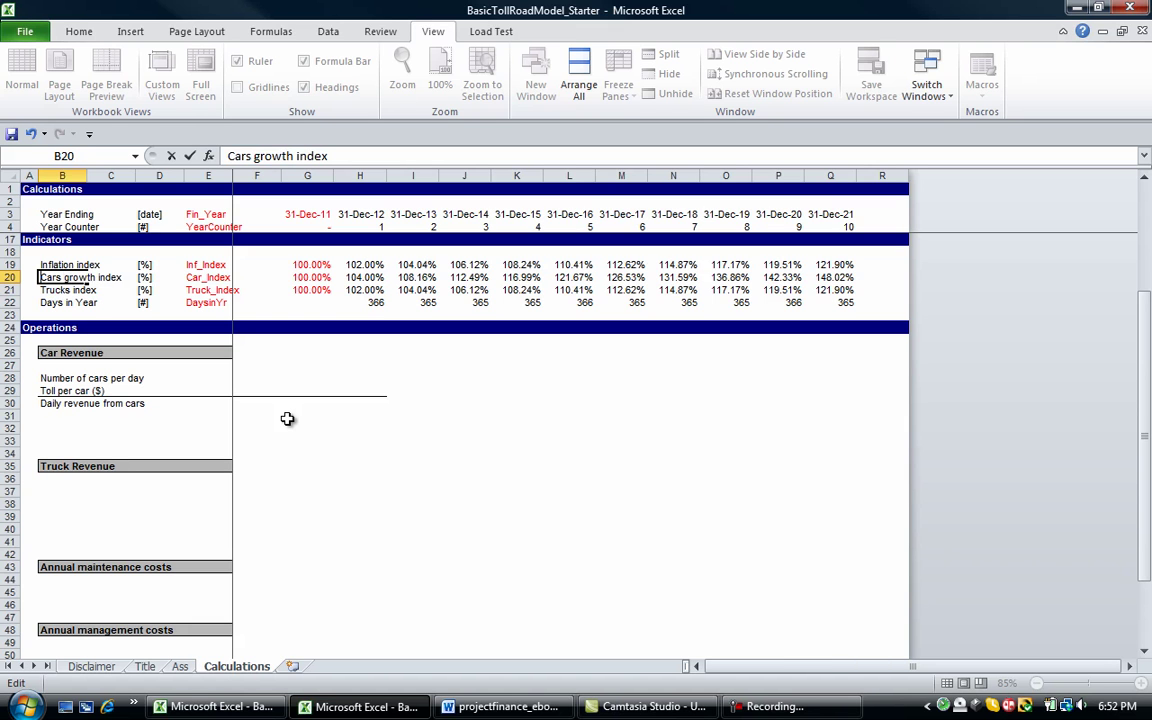
{"action": "key", "text": "Return"}
Rename the Trucks index label in B21 as "Trucks growth index"
{"action": "key", "text": "F2"}
{"action": "key", "text": "Left"}
{"action": "key", "text": "Left"}
{"action": "key", "text": "Left"}
{"action": "key", "text": "Left"}
{"action": "key", "text": "Left"}
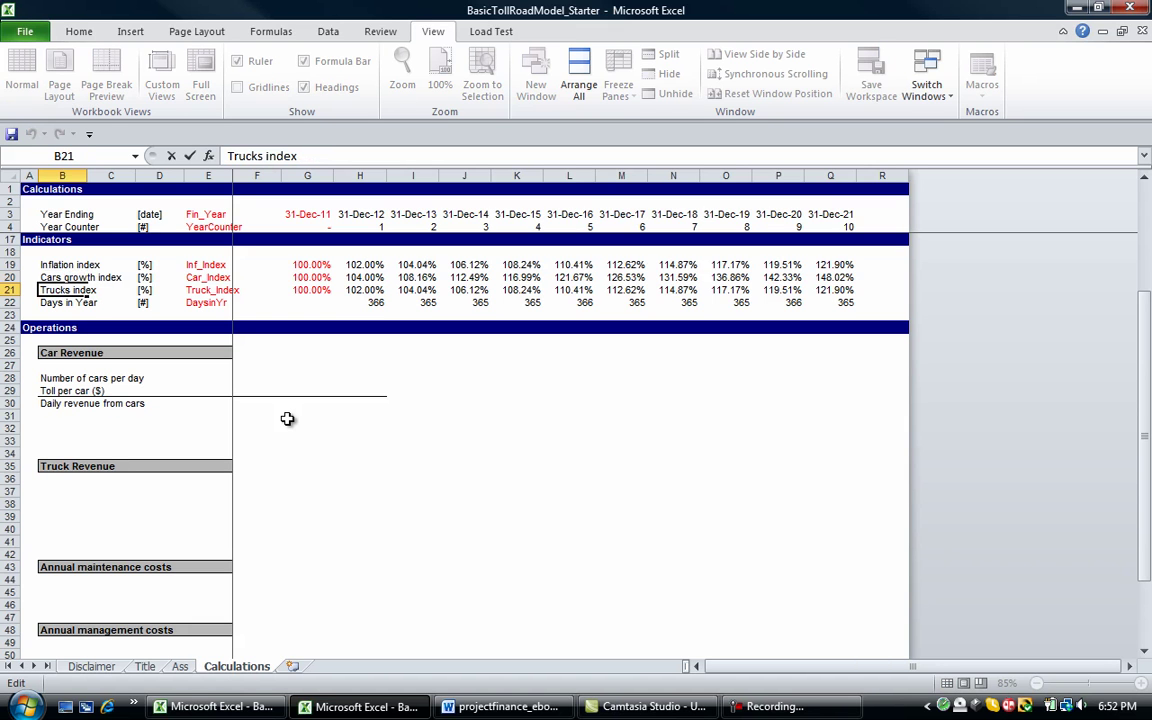
{"action": "type", "text": "growth"}
{"action": "key", "text": "Return"}
{"action": "key", "text": "Return"}
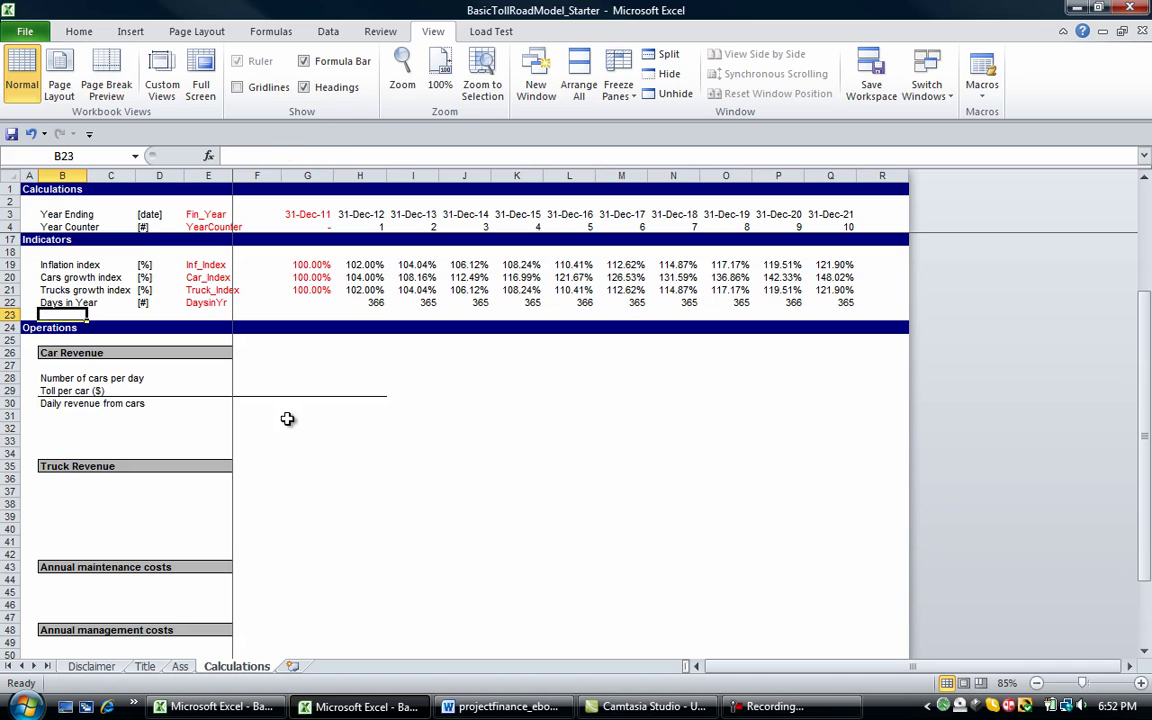
Enter =NoCarsperday*Car_Index in G28, referencing the cars-per-day input on the Ass sheet and the Cars growth index row
{"action": "key", "text": "Down"}
{"action": "key", "text": "Down"}
{"action": "key", "text": "Down"}
{"action": "key", "text": "Down"}
{"action": "key", "text": "Down"}
{"action": "key", "text": "Down"}
{"action": "key", "text": "Up"}
{"action": "key", "text": "Right"}
{"action": "key", "text": "Right"}
{"action": "key", "text": "Right"}
{"action": "key", "text": "Right"}
{"action": "key", "text": "Right"}
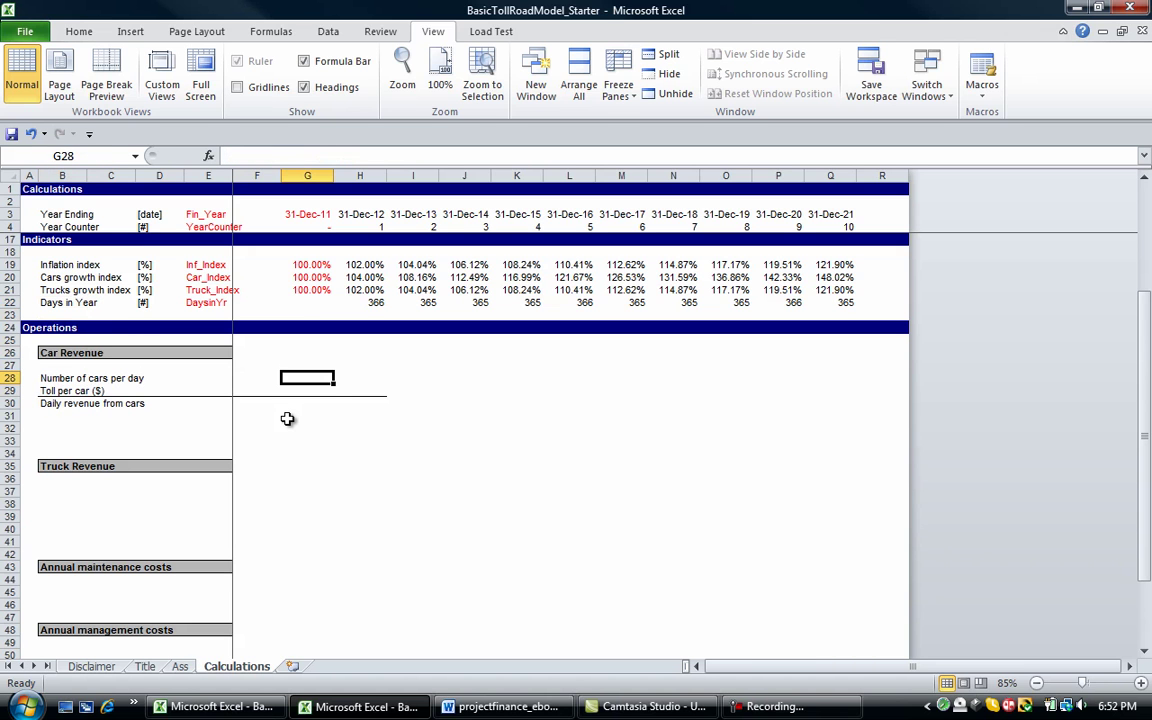
{"action": "type", "text": "="}
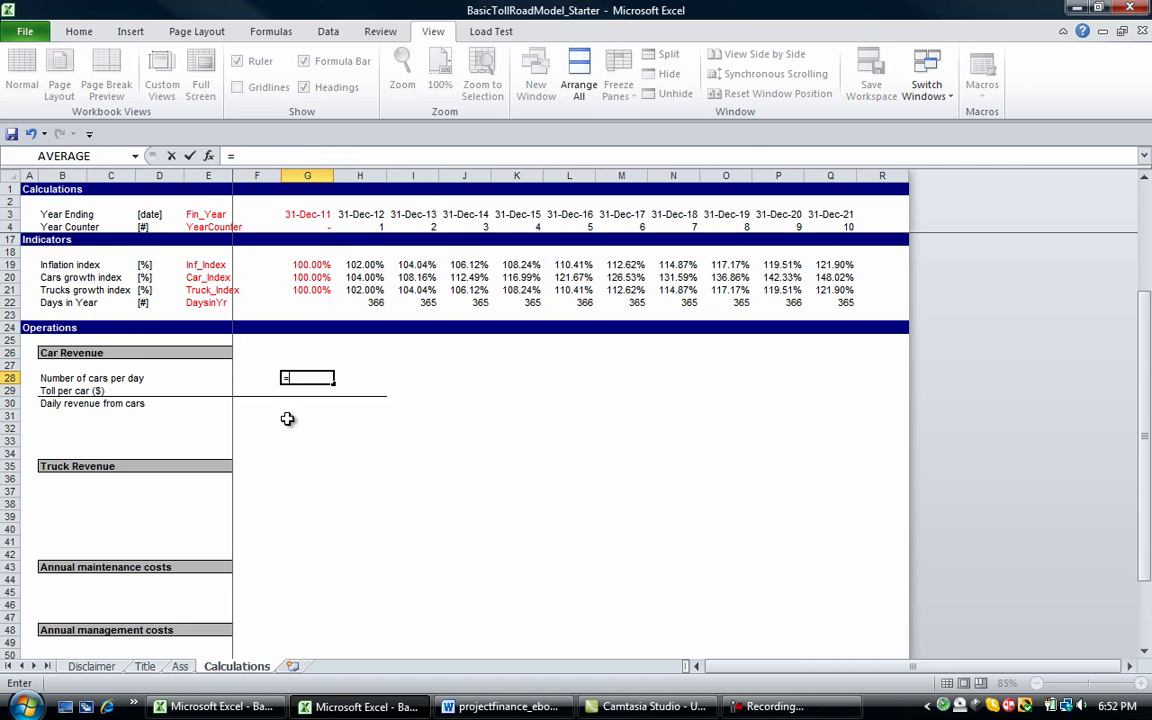
{"action": "key", "text": "ctrl+Page_Up"}
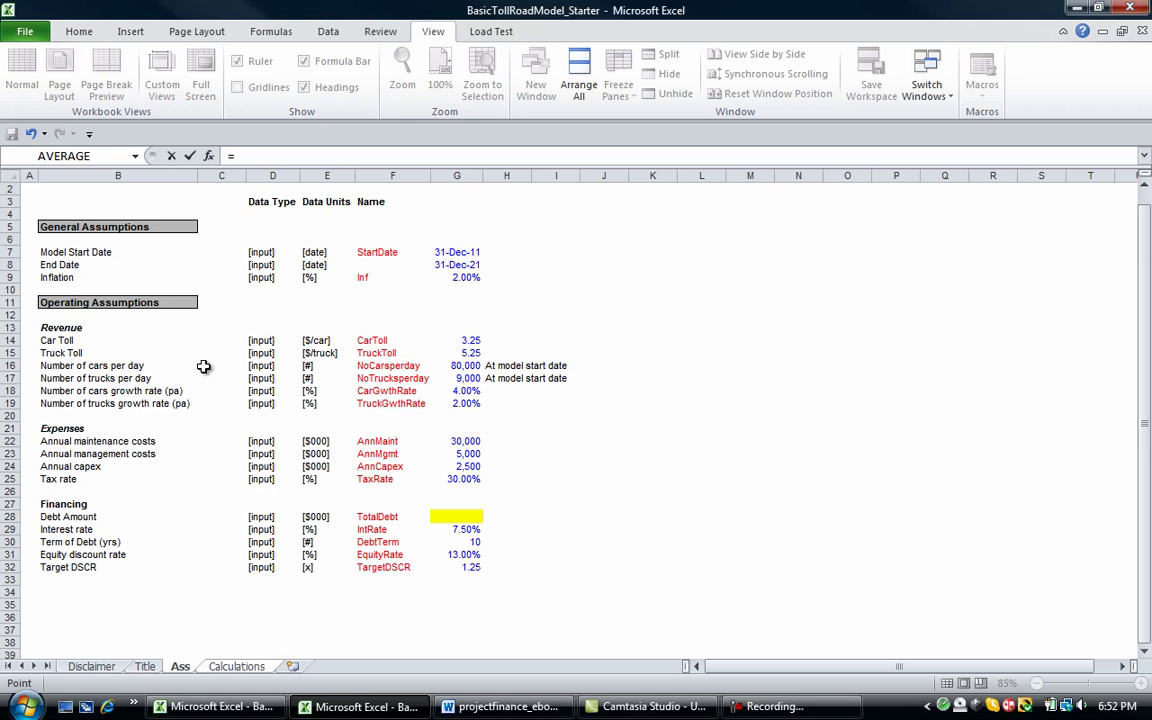
{"action": "left_click", "coordinate": [463, 366]}
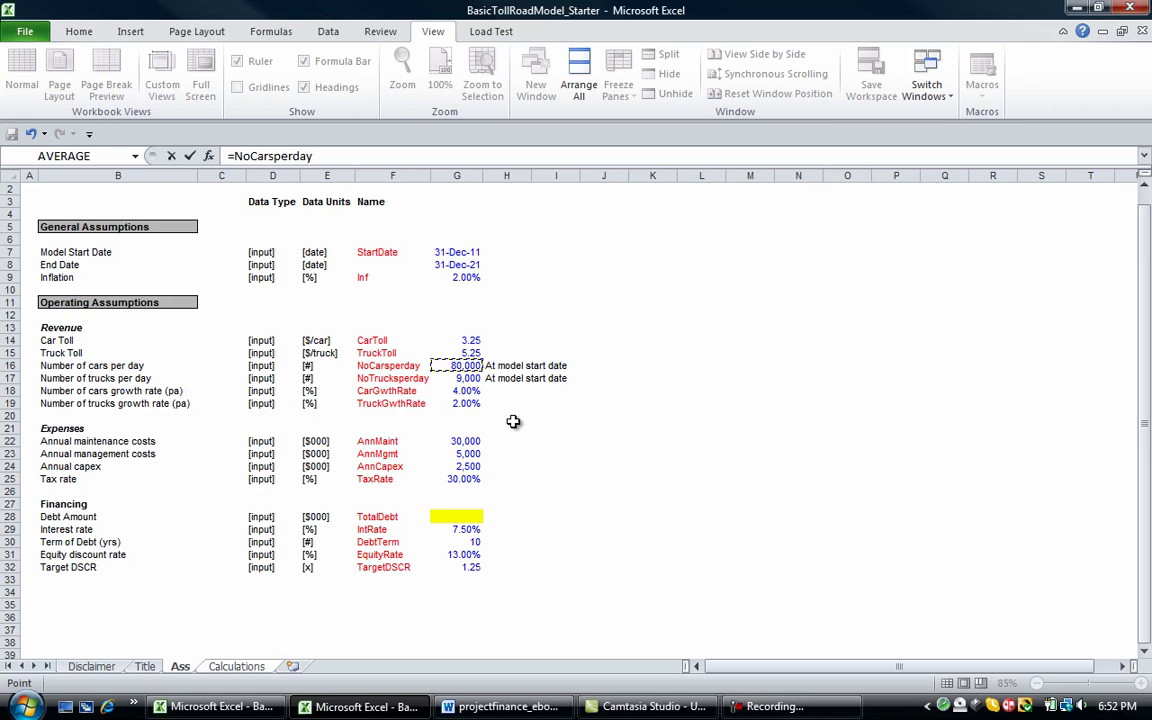
{"action": "type", "text": "*"}
{"action": "key", "text": "ctrl+Page_Down"}
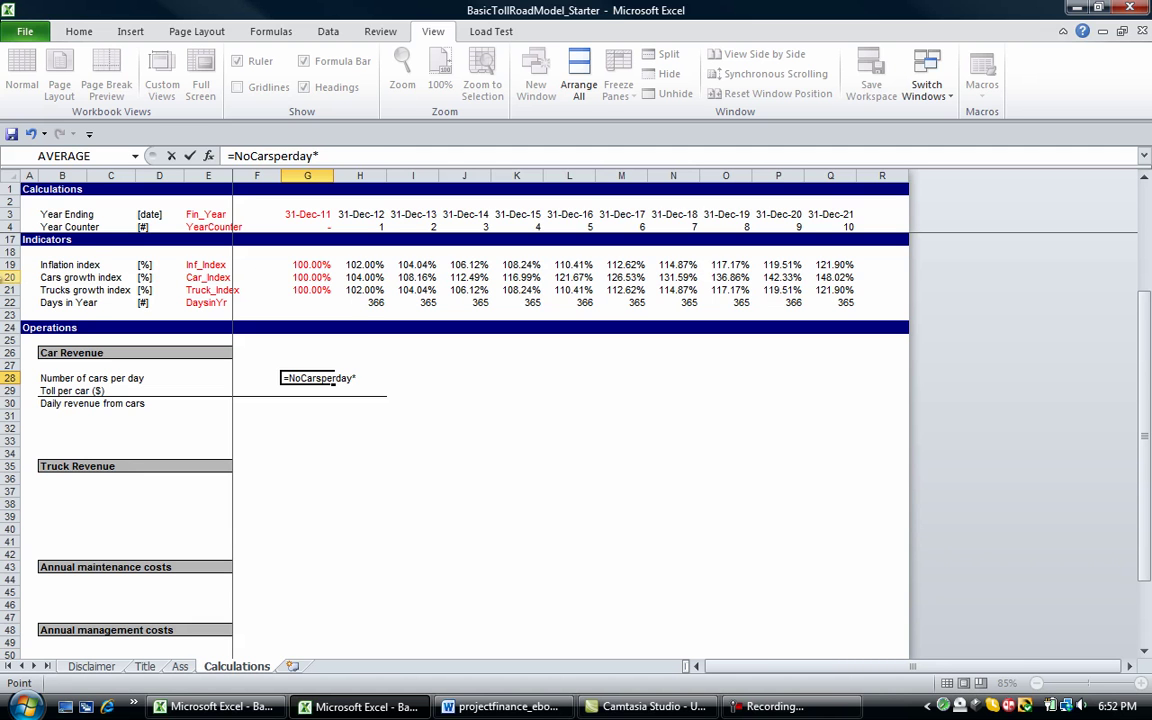
{"action": "left_click", "coordinate": [8, 277]}
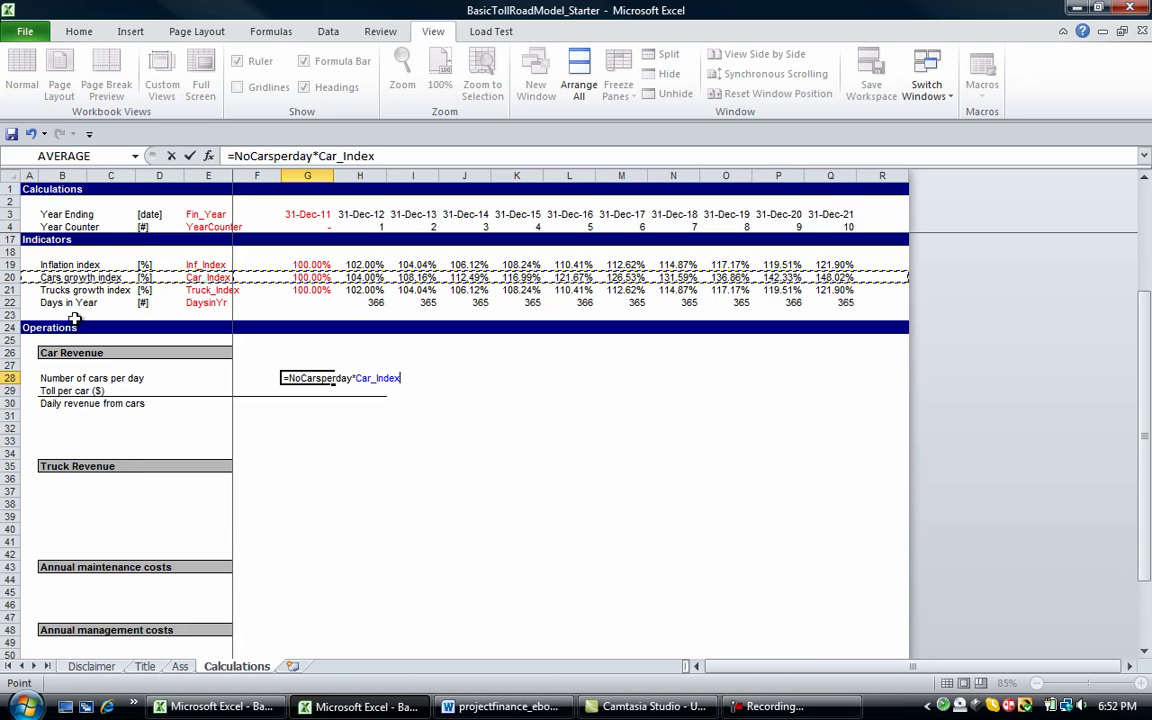
{"action": "key", "text": "ctrl+Return"}
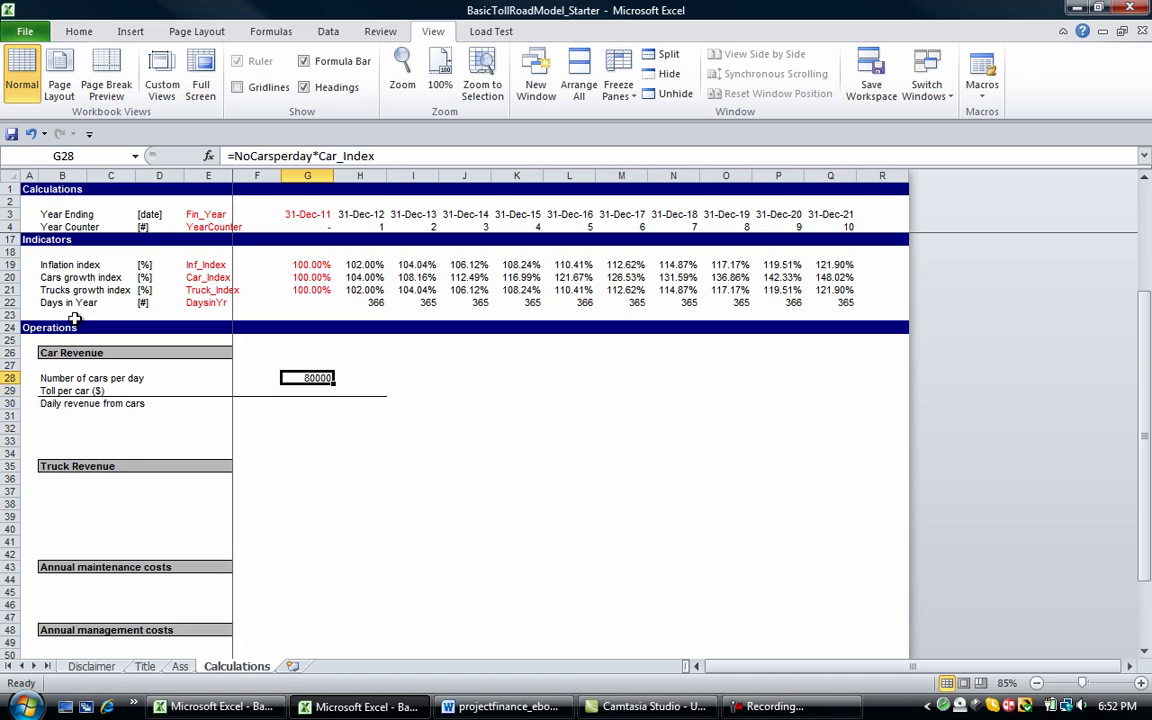
Copy the Number of cars per day formula from G28 to H28 and clear G28
{"action": "key", "text": "ctrl+c"}
{"action": "key", "text": "Right"}
{"action": "key", "text": "ctrl+v"}
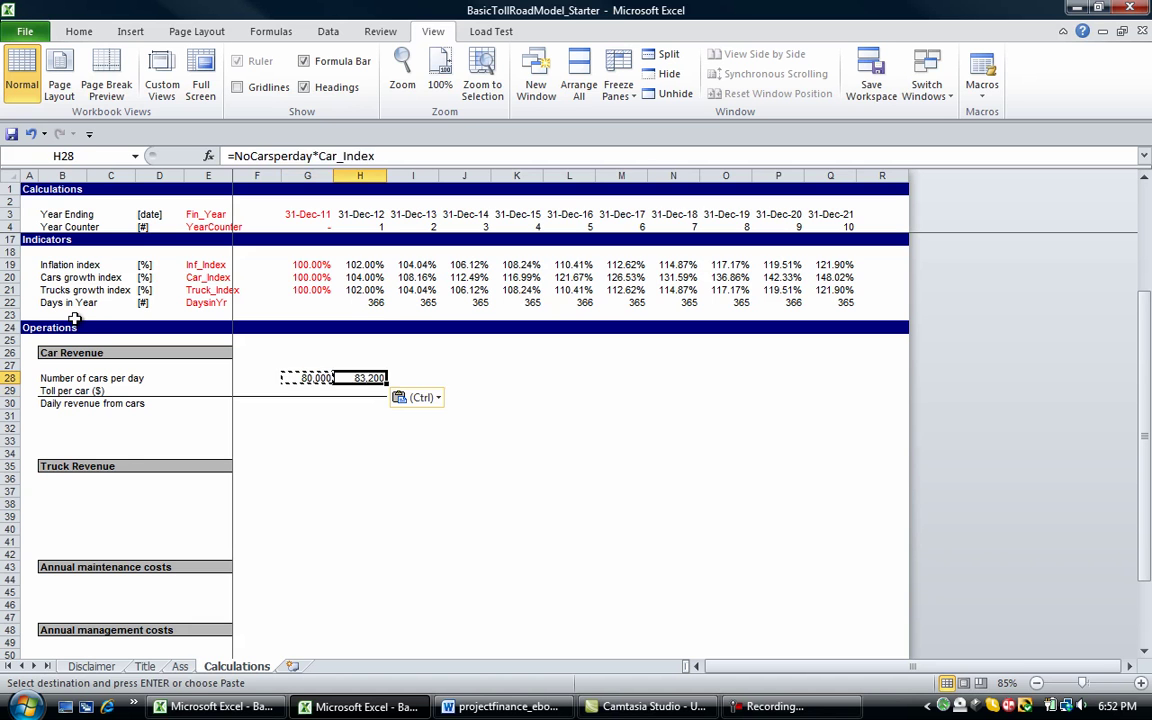
{"action": "key", "text": "Left"}
{"action": "key", "text": "Right"}
{"action": "key", "text": "Escape"}
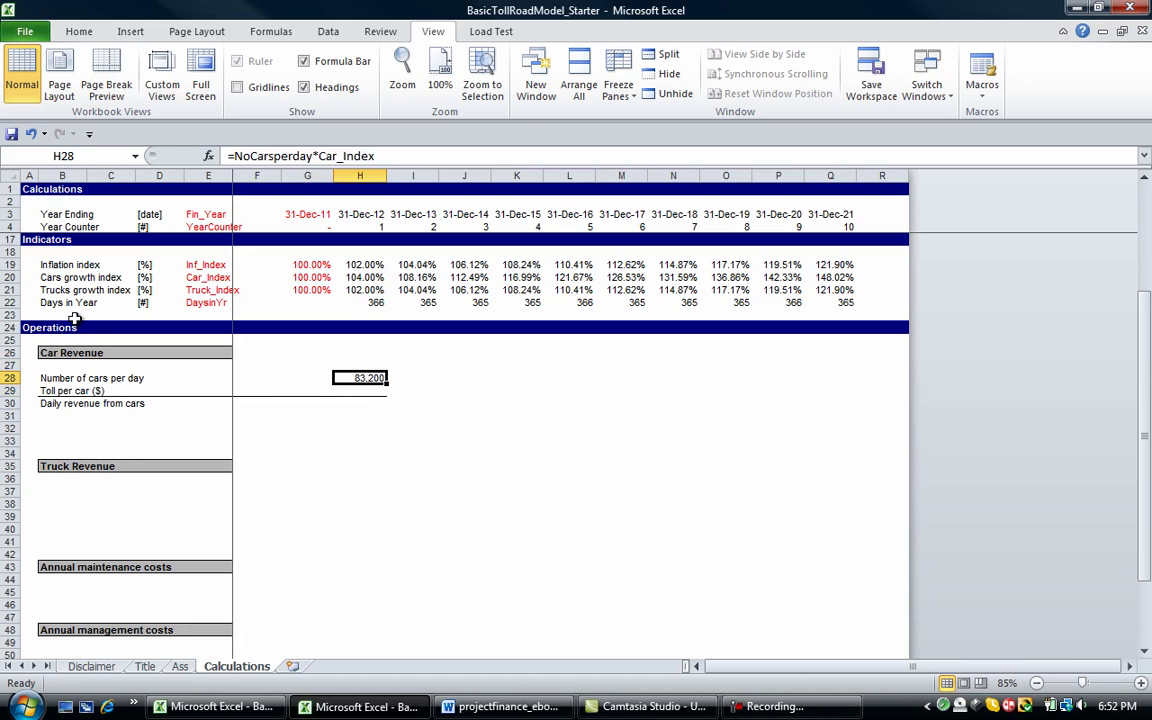
Check the references of the H28 formula and fill it across the yearly columns H28:Q28
{"action": "key", "text": "F2"}
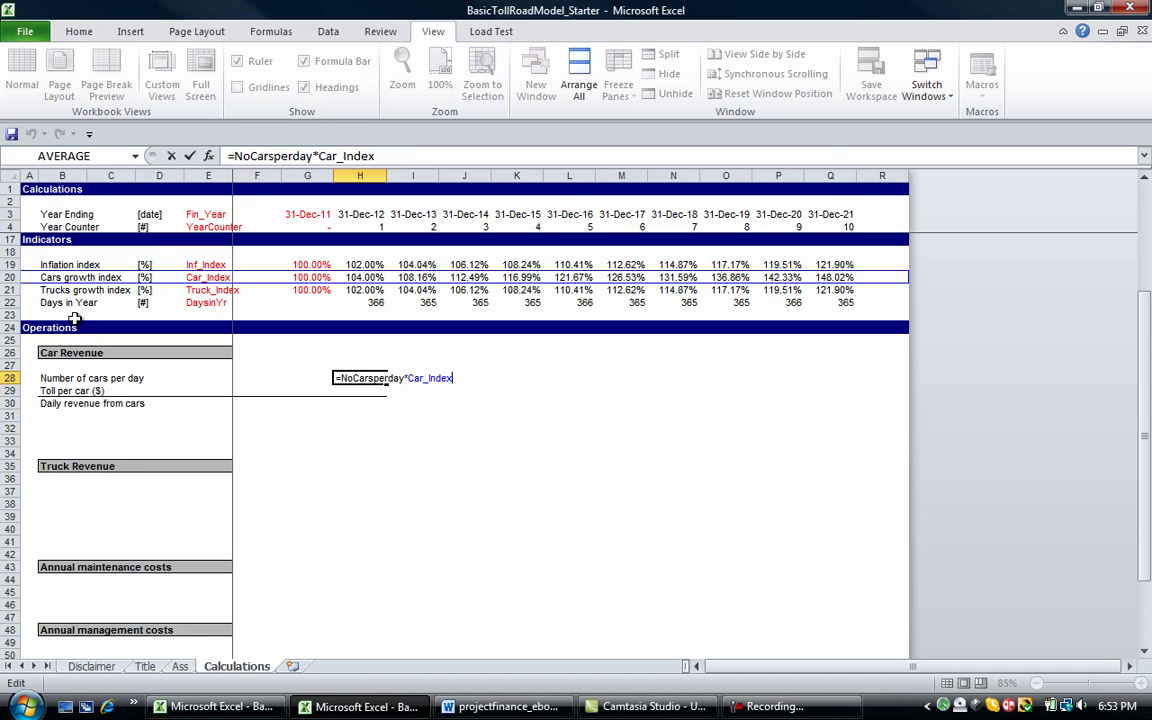
{"action": "key", "text": "Return"}
{"action": "key", "text": "Up"}
{"action": "key", "text": "shift+Right"}
{"action": "key", "text": "shift+Right"}
{"action": "key", "text": "shift+Right"}
{"action": "key", "text": "shift+Right"}
{"action": "key", "text": "shift+Right"}
{"action": "key", "text": "shift+Right"}
{"action": "key", "text": "shift+Right"}
{"action": "key", "text": "shift+Right"}
{"action": "key", "text": "shift+Right"}
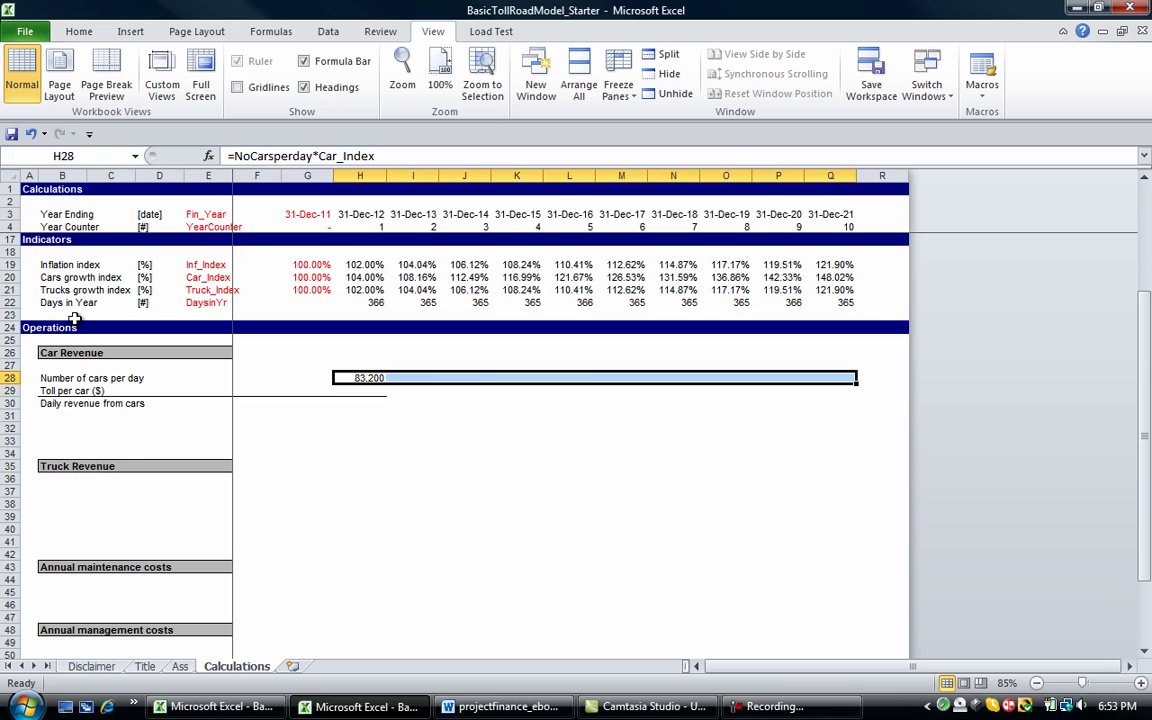
{"action": "key", "text": "ctrl+r"}
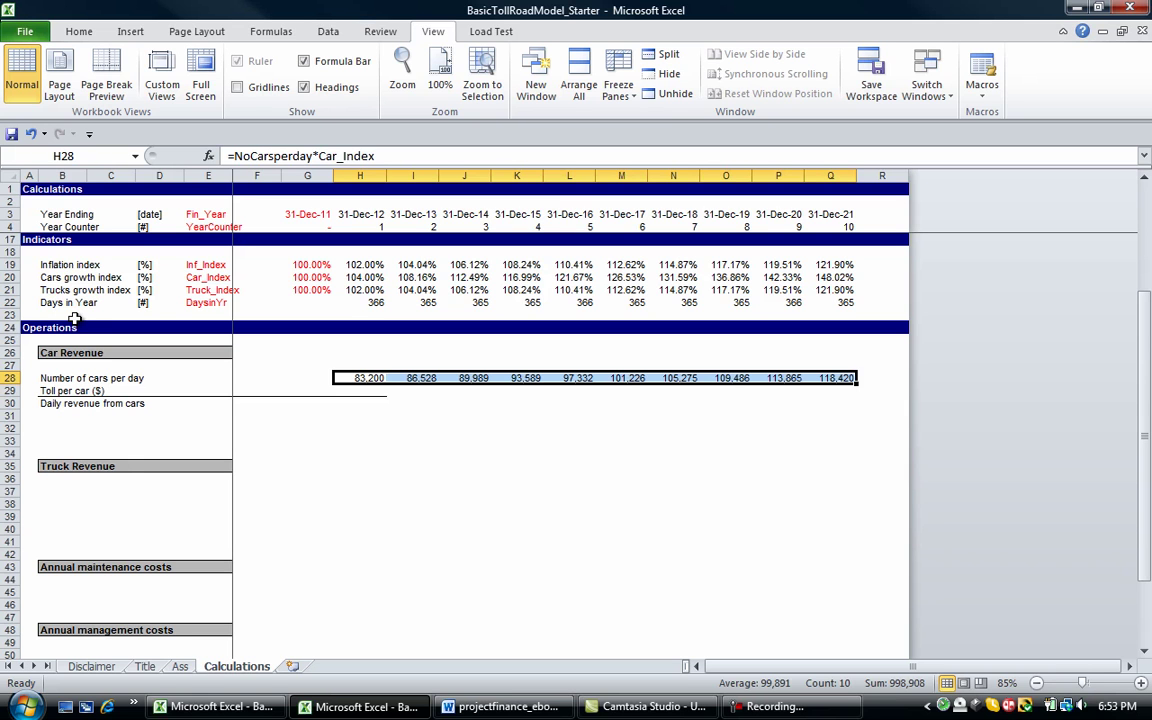
Enter =CarToll*Inf_Index in H29, referencing the Car Toll input on the Ass sheet and the Inflation index row
{"action": "key", "text": "shift+Left"}
{"action": "key", "text": "shift+Left"}
{"action": "key", "text": "shift+Left"}
{"action": "key", "text": "shift+Left"}
{"action": "key", "text": "shift+Left"}
{"action": "key", "text": "shift+Left"}
{"action": "key", "text": "shift+Left"}
{"action": "key", "text": "shift+Left"}
{"action": "key", "text": "shift+Left"}
{"action": "key", "text": "Down"}
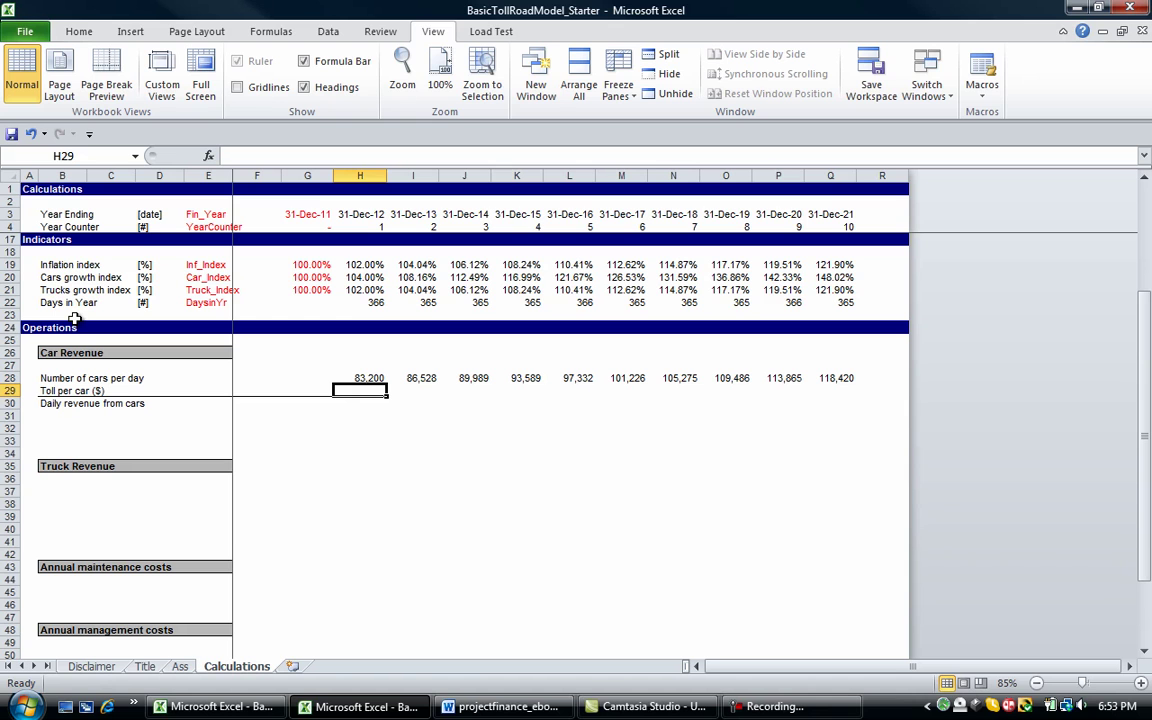
{"action": "type", "text": "="}
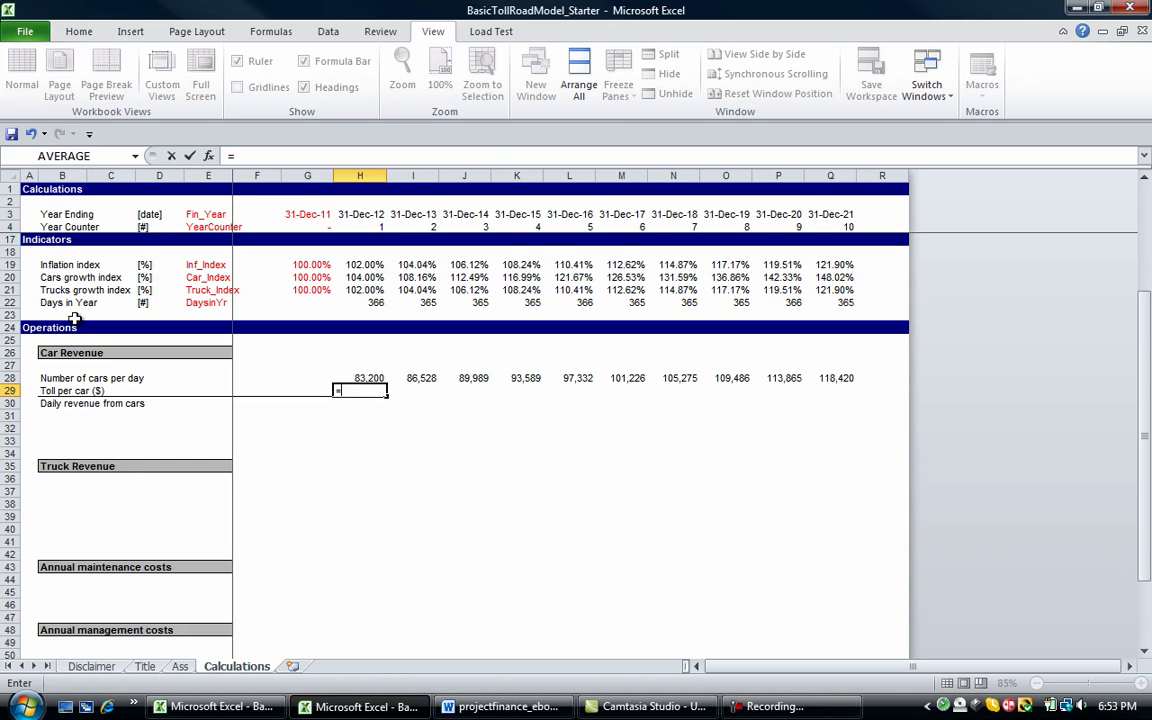
{"action": "key", "text": "ctrl+Page_Up"}
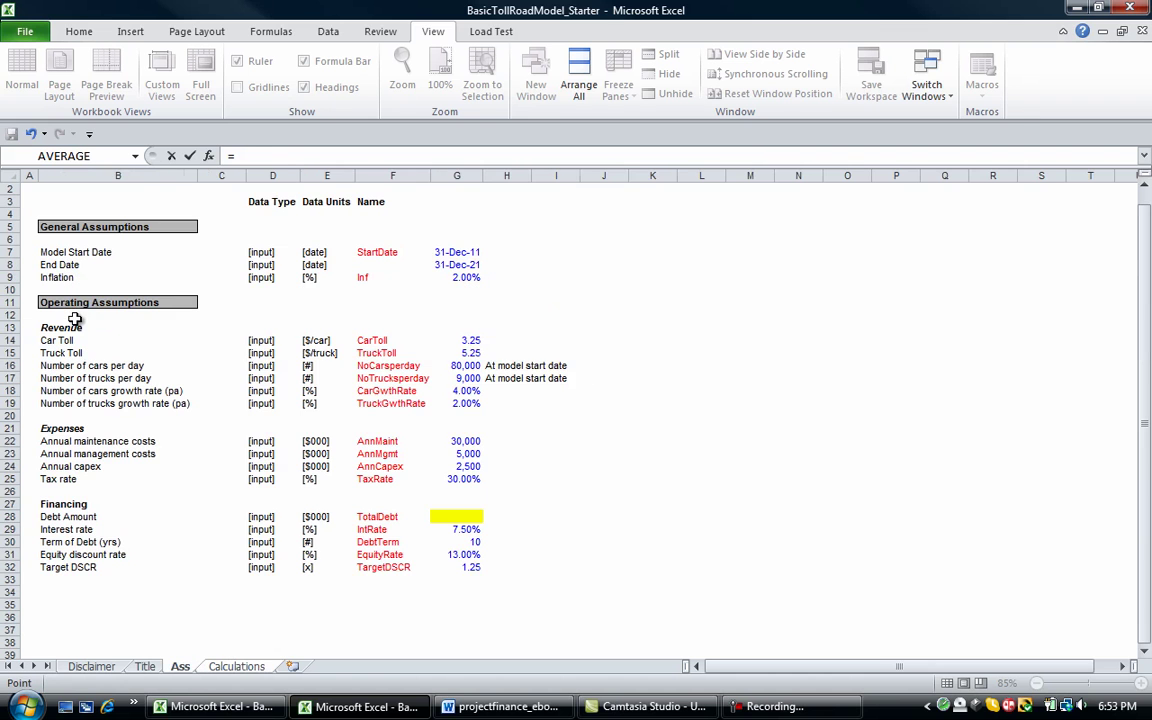
{"action": "left_click", "coordinate": [432, 341]}
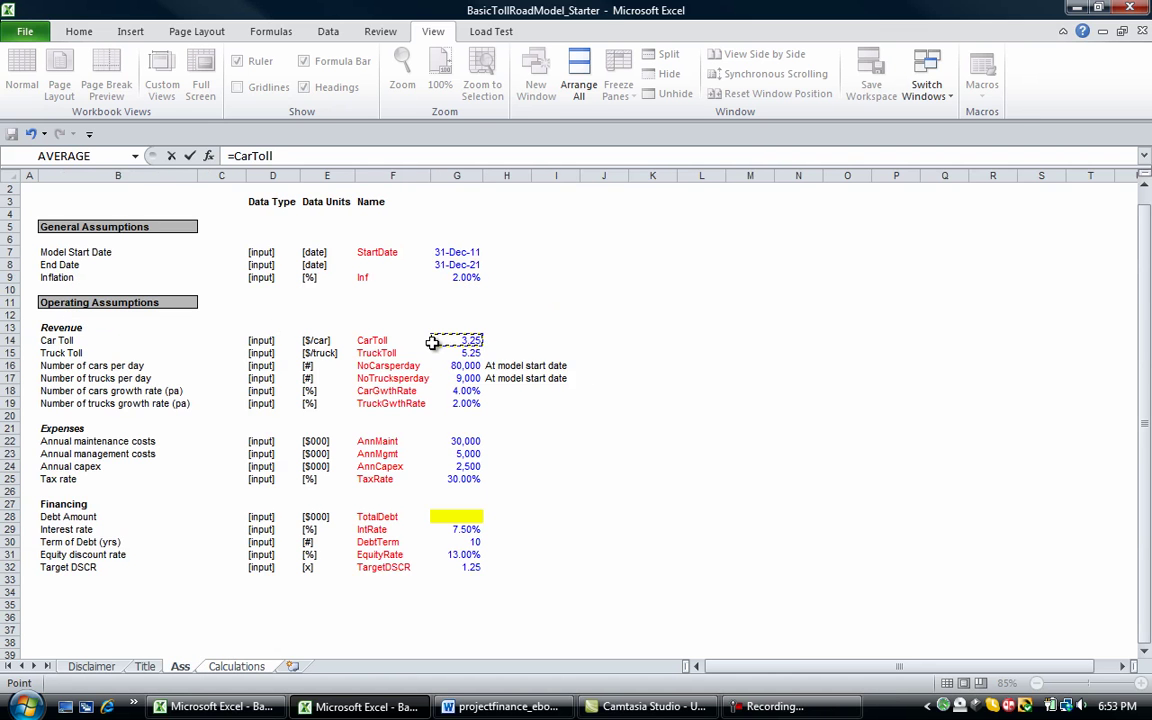
{"action": "key", "text": "ctrl+Page_Down"}
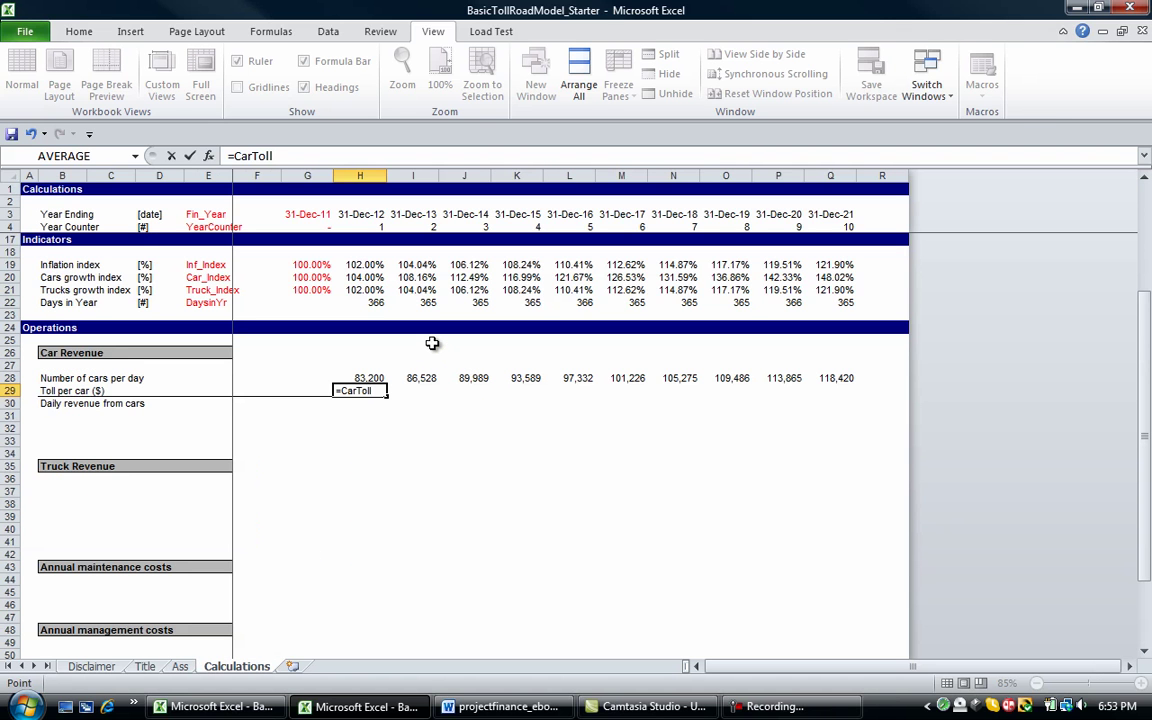
{"action": "type", "text": "*"}
{"action": "left_click", "coordinate": [330, 267]}
{"action": "key", "text": "shift+space"}
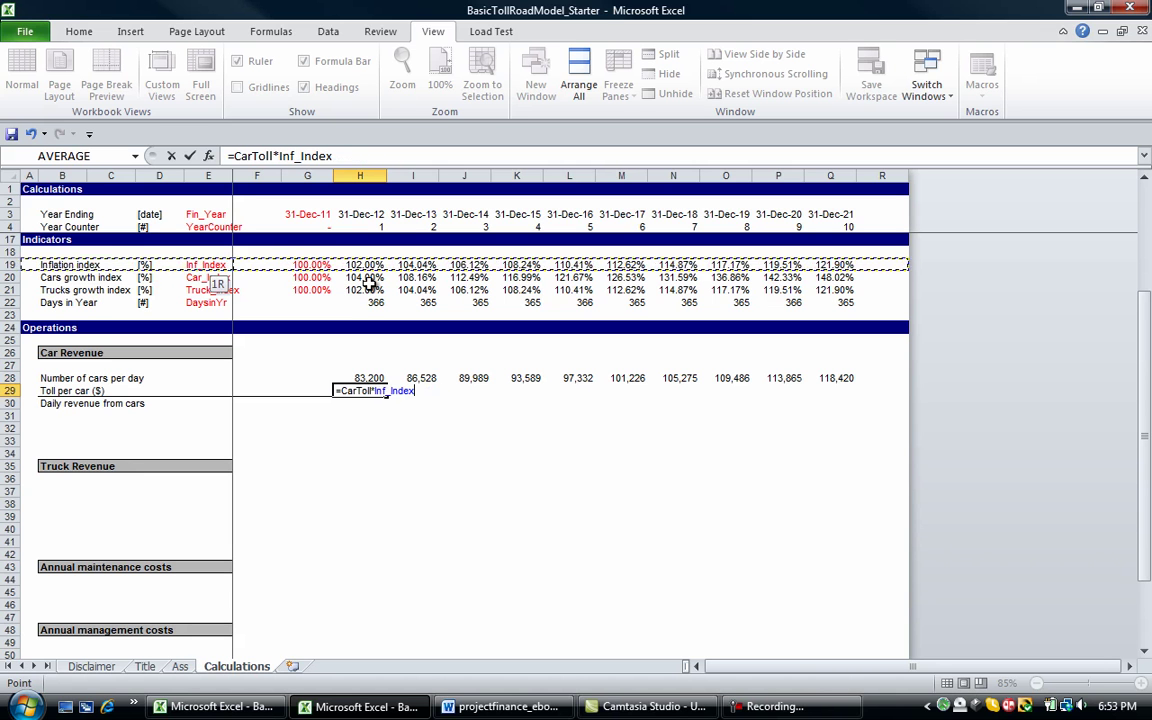
{"action": "key", "text": "Return"}
Fill the Toll per car formula from H29 across the yearly columns to Q29
{"action": "key", "text": "Up"}
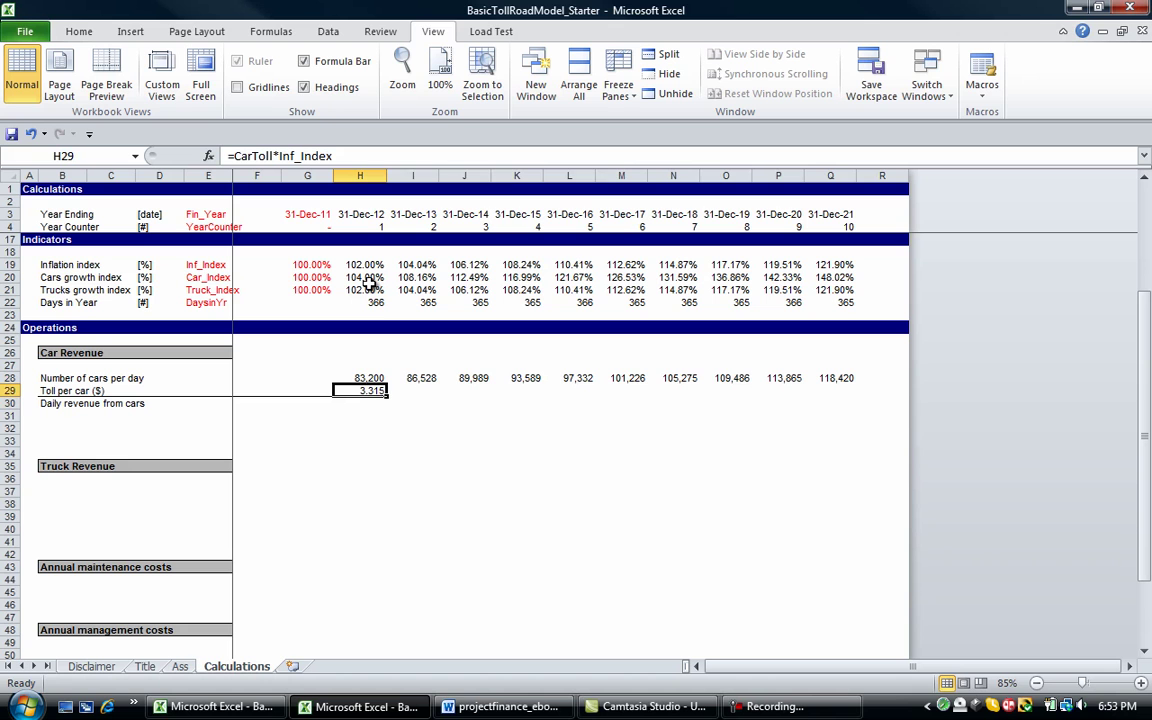
{"action": "key", "text": "shift+Right"}
{"action": "key", "text": "shift+Right"}
{"action": "key", "text": "shift+Right"}
{"action": "key", "text": "shift+Right"}
{"action": "key", "text": "shift+Right"}
{"action": "key", "text": "shift+Right"}
{"action": "key", "text": "shift+Right"}
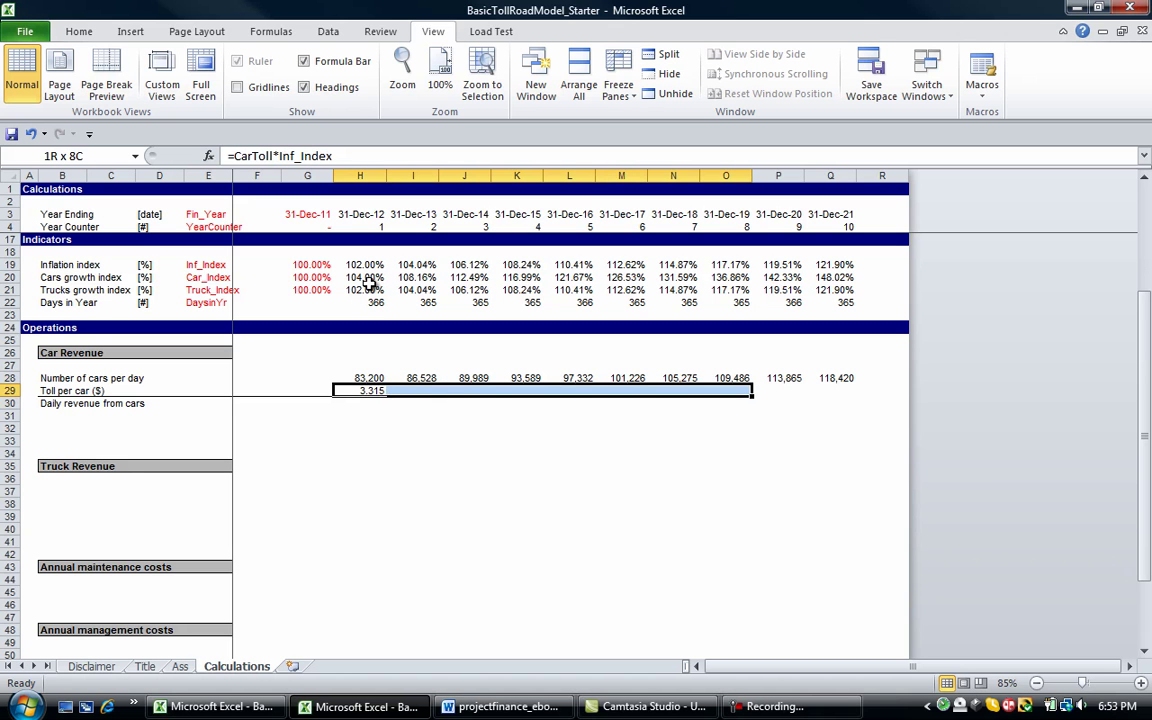
{"action": "key", "text": "shift+Right"}
{"action": "key", "text": "shift+Right"}
{"action": "key", "text": "ctrl+r"}
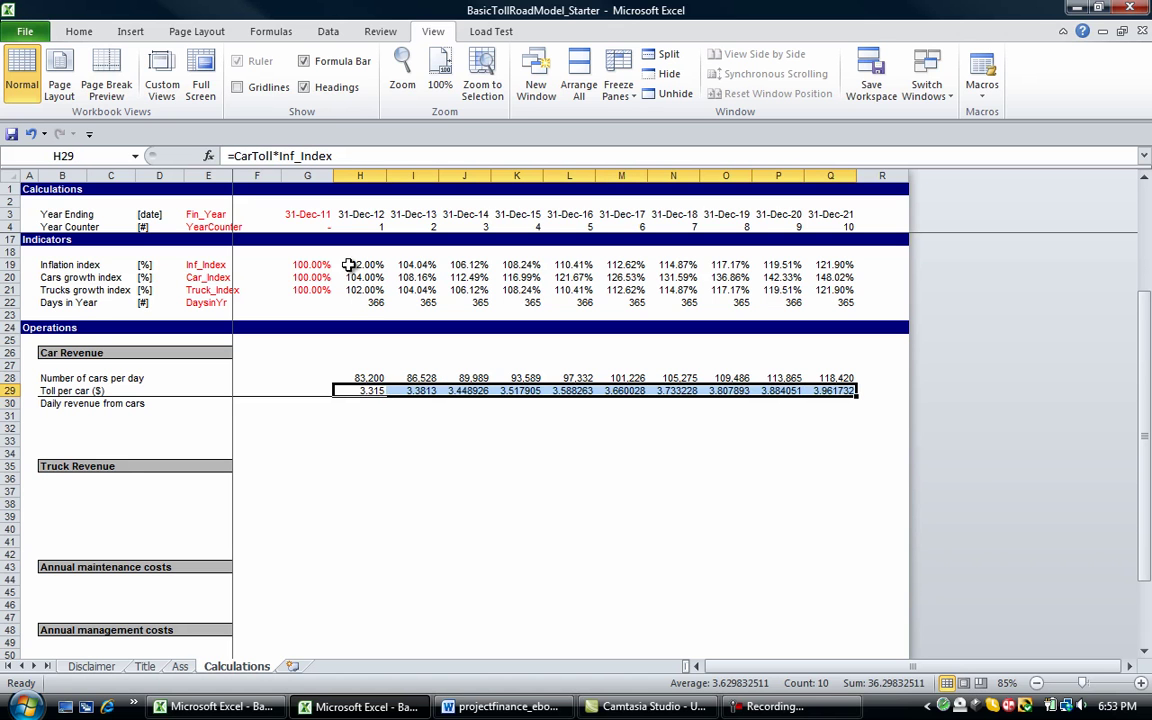
Format the Toll per car values in H29:Q29 to two decimal places
{"action": "left_click", "coordinate": [79, 31]}
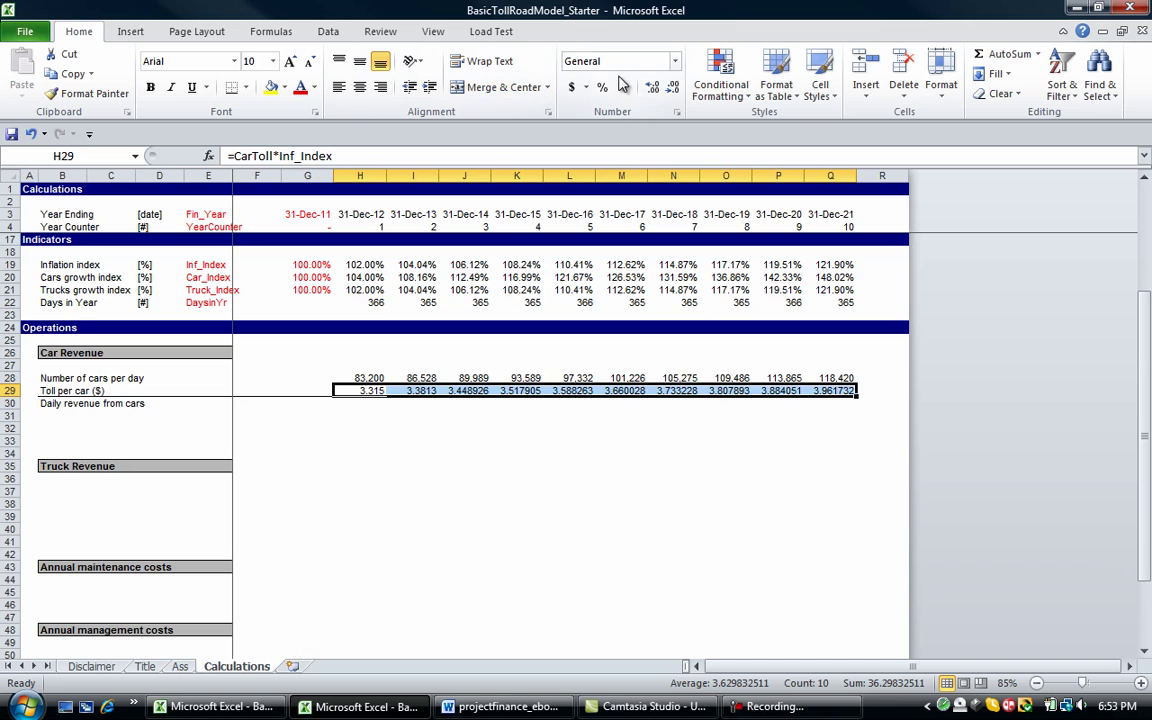
{"action": "left_click", "coordinate": [652, 87]}
{"action": "left_click", "coordinate": [674, 87]}
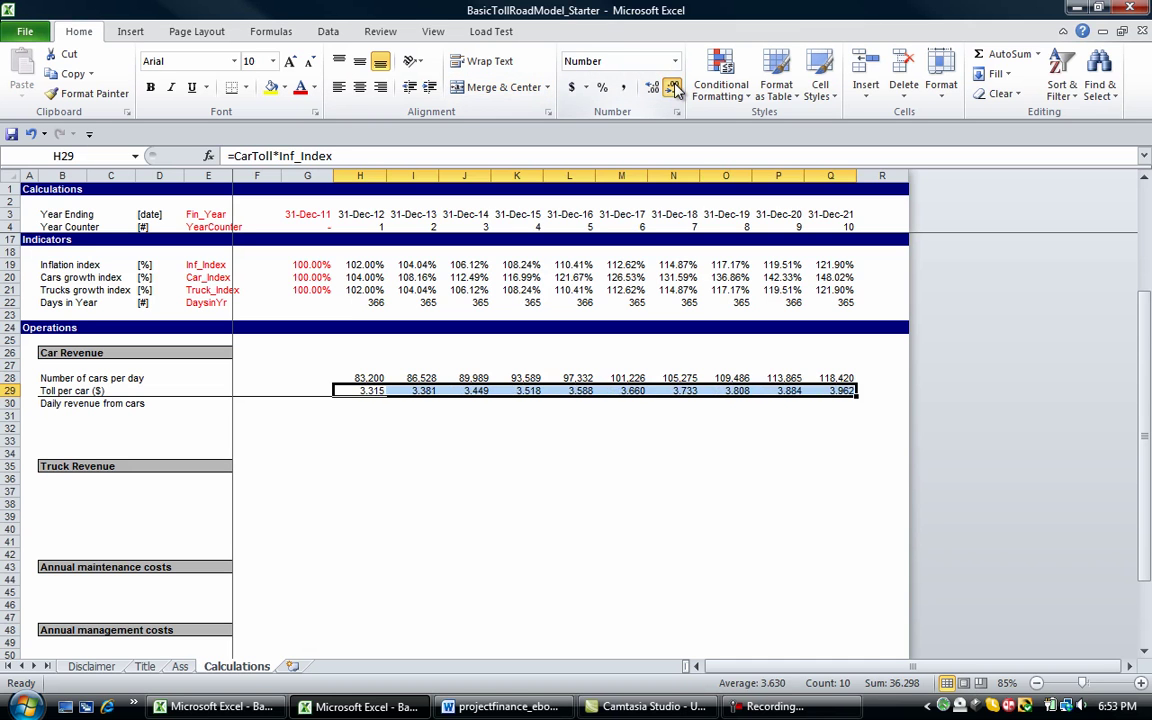
{"action": "left_click", "coordinate": [675, 88]}
Enter the Daily revenue from cars formula =H28*H29 in H30
{"action": "key", "text": "Left"}
{"action": "key", "text": "Left"}
{"action": "key", "text": "Down"}
{"action": "key", "text": "Right"}
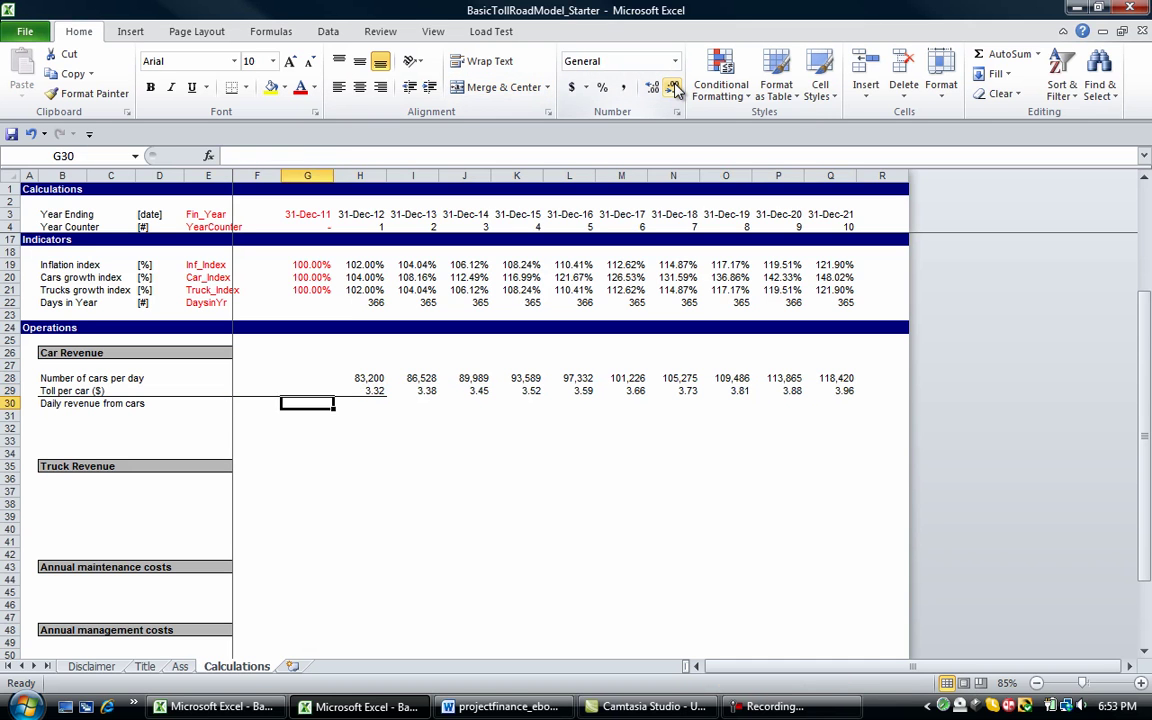
{"action": "key", "text": "Right"}
{"action": "type", "text": "="}
{"action": "key", "text": "Up"}
{"action": "key", "text": "Up"}
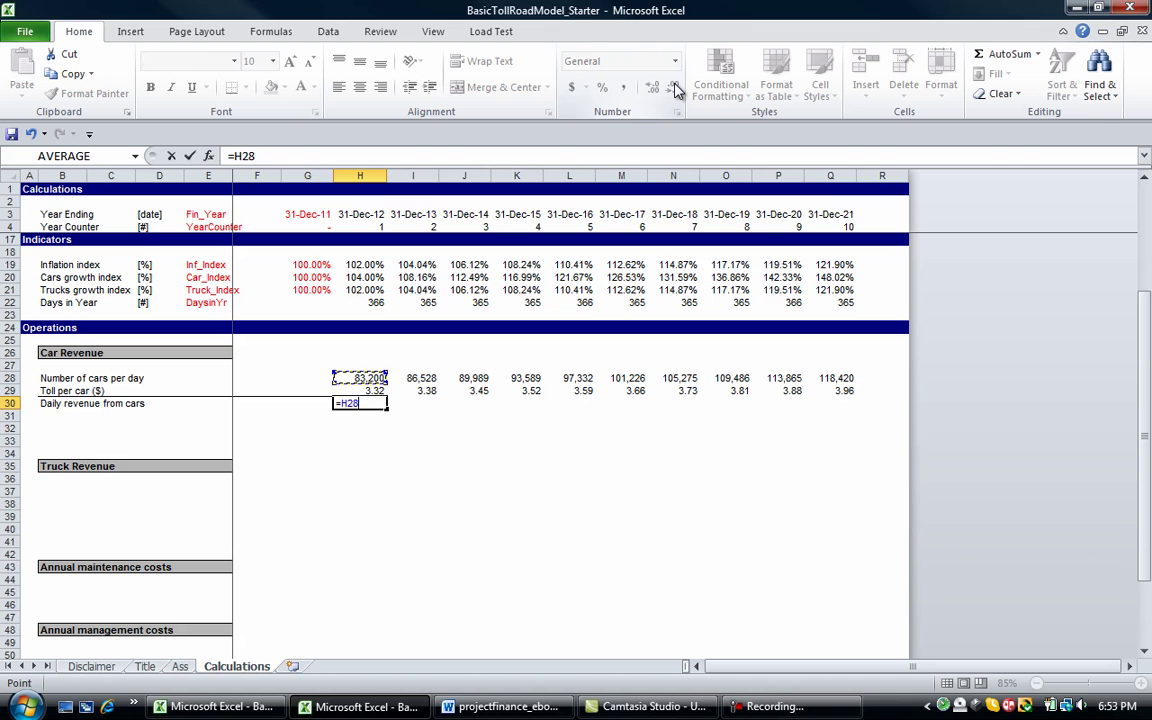
{"action": "type", "text": "*"}
{"action": "key", "text": "Up"}
{"action": "key", "text": "Return"}
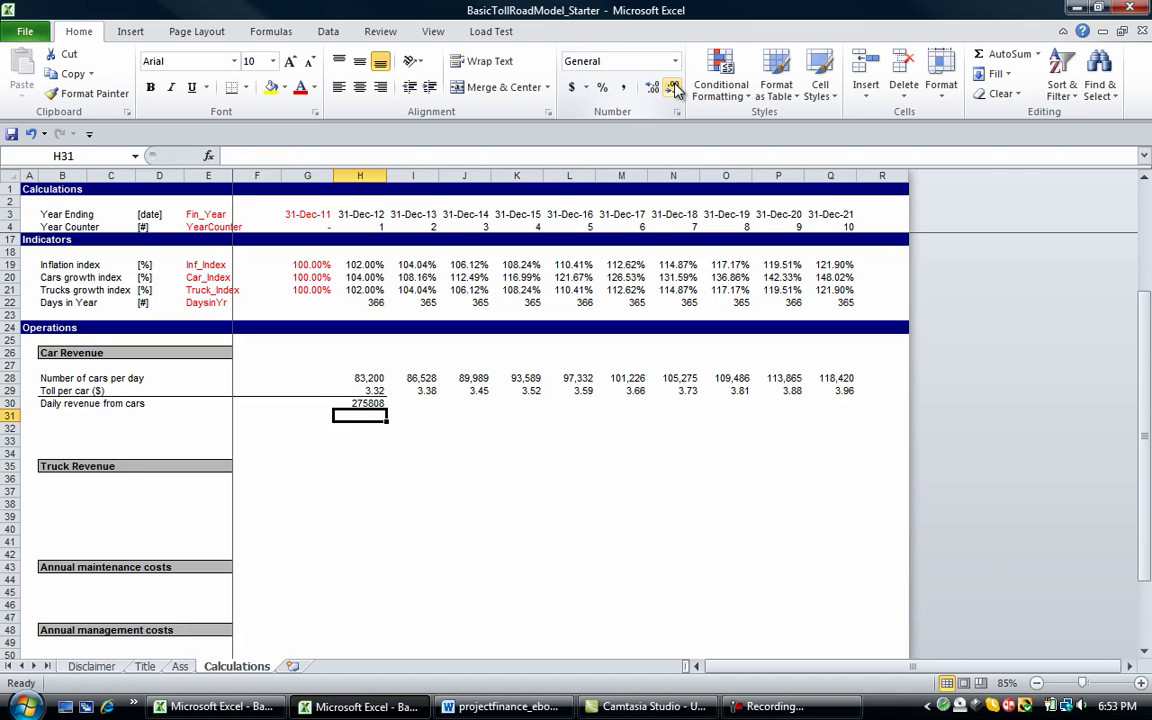
Format H30 as a whole number with a thousands separator and fill its formula across to Q30
{"action": "key", "text": "Up"}
{"action": "key", "text": "shift+Right"}
{"action": "key", "text": "shift+Right"}
{"action": "key", "text": "shift+Right"}
{"action": "key", "text": "shift+Right"}
{"action": "key", "text": "shift+Right"}
{"action": "key", "text": "shift+Right"}
{"action": "key", "text": "shift+Right"}
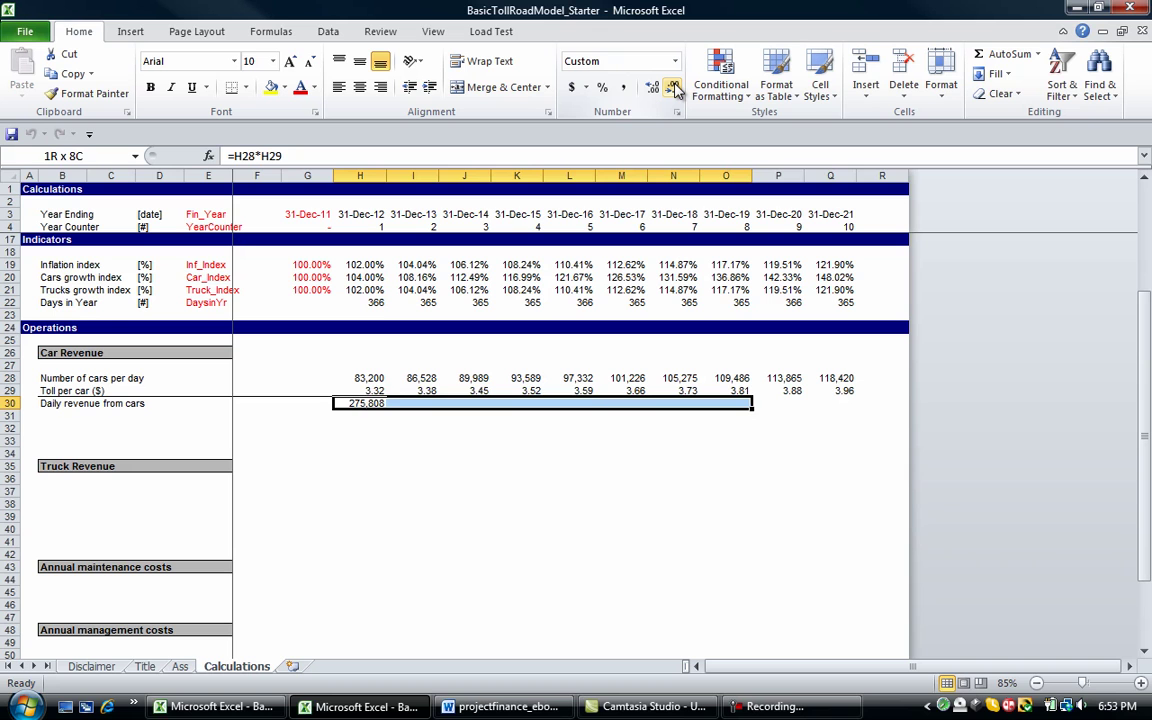
{"action": "key", "text": "shift+Right"}
{"action": "key", "text": "shift+Right"}
{"action": "key", "text": "ctrl+r"}
Enter the units [#], [$] and [$000] for the three Car Revenue lines in D28, D29 and D30
{"action": "key", "text": "Left"}
{"action": "key", "text": "Left"}
{"action": "key", "text": "Left"}
{"action": "key", "text": "Left"}
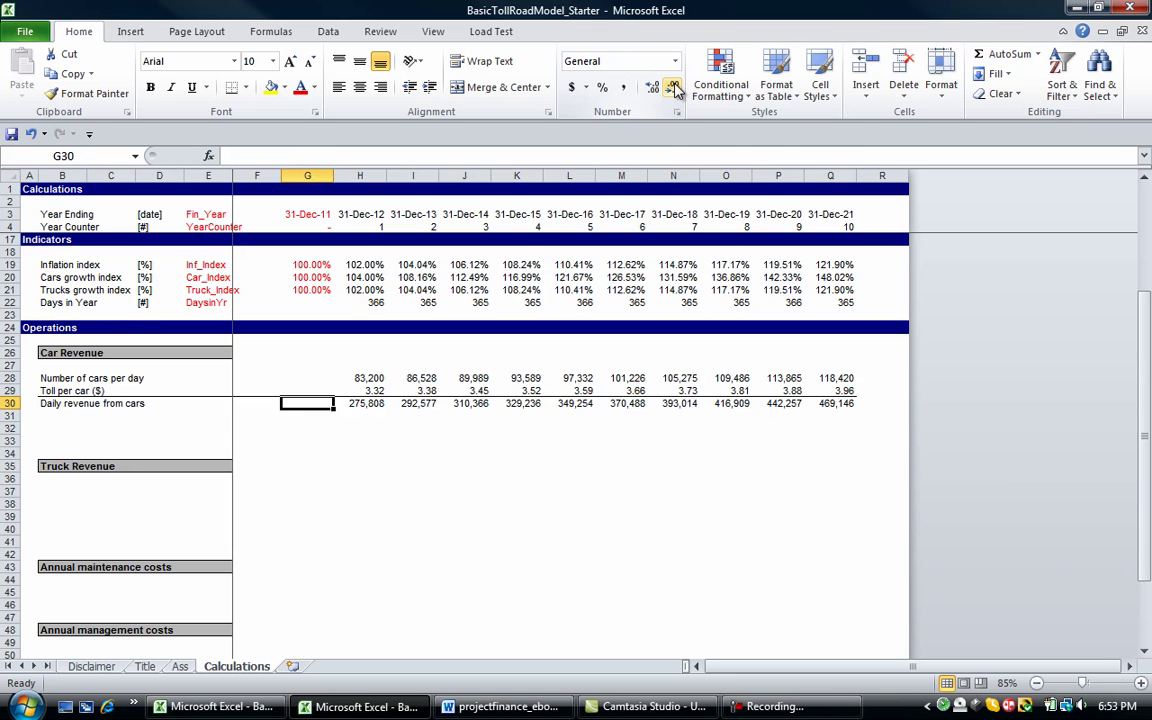
{"action": "key", "text": "Up"}
{"action": "key", "text": "Up"}
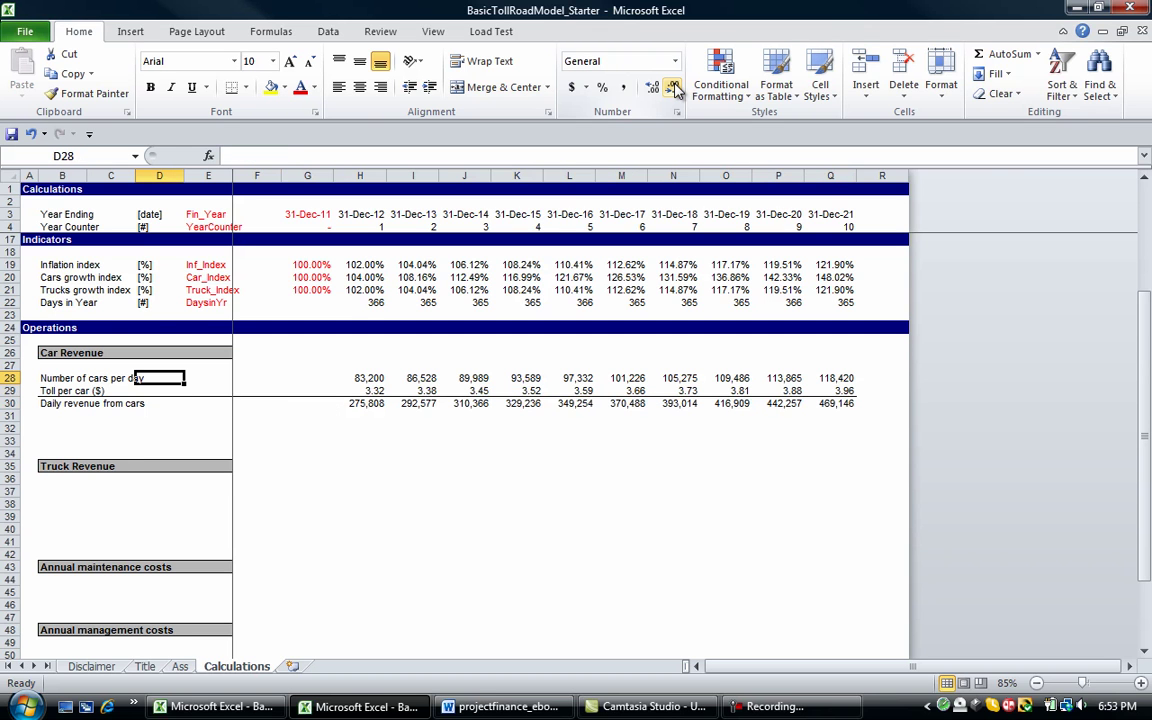
{"action": "type", "text": "[#]"}
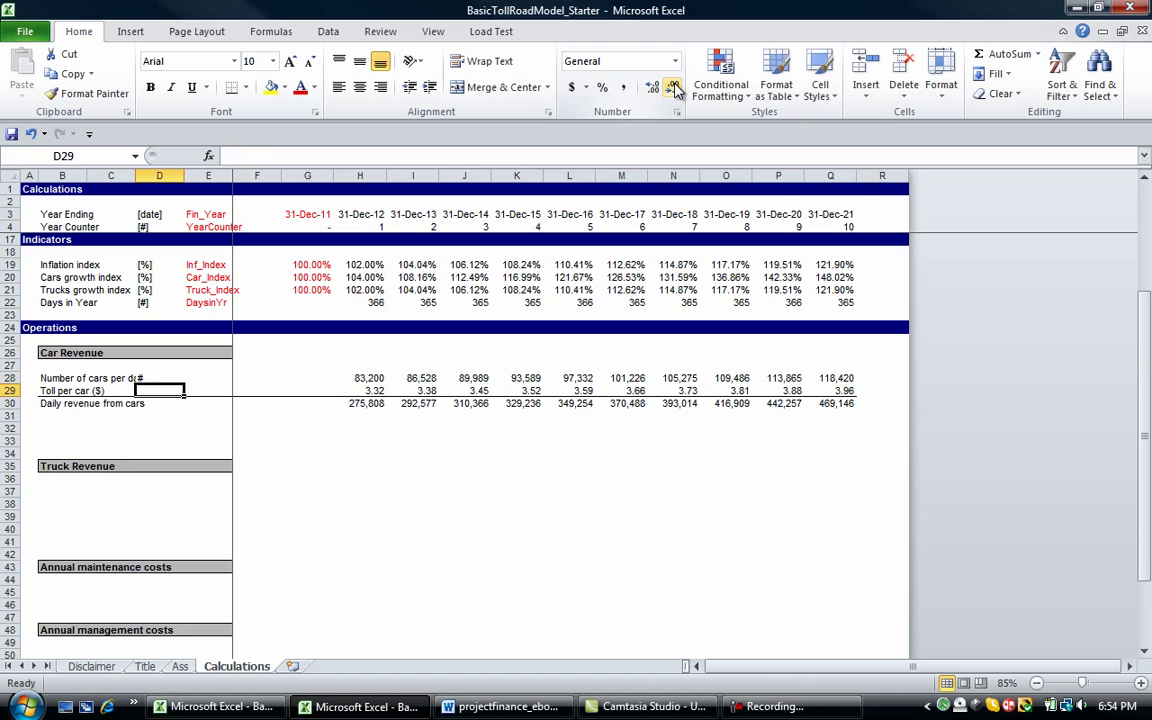
{"action": "key", "text": "Return"}
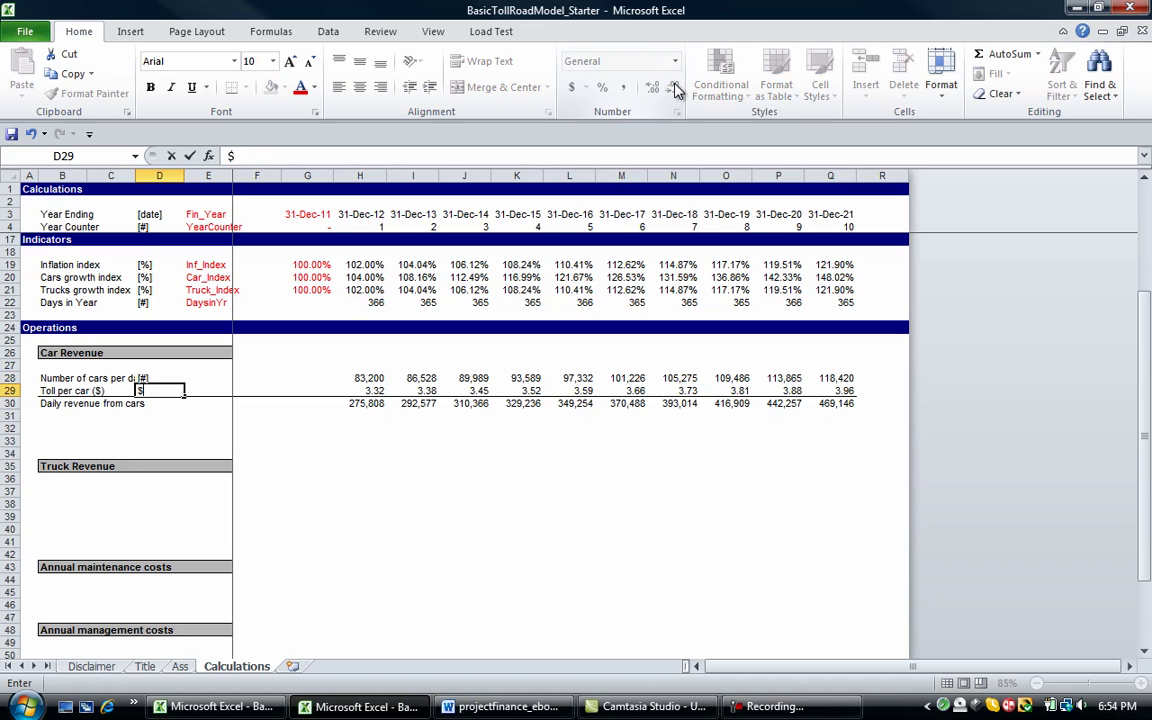
{"action": "type", "text": "[$]"}
{"action": "key", "text": "Return"}
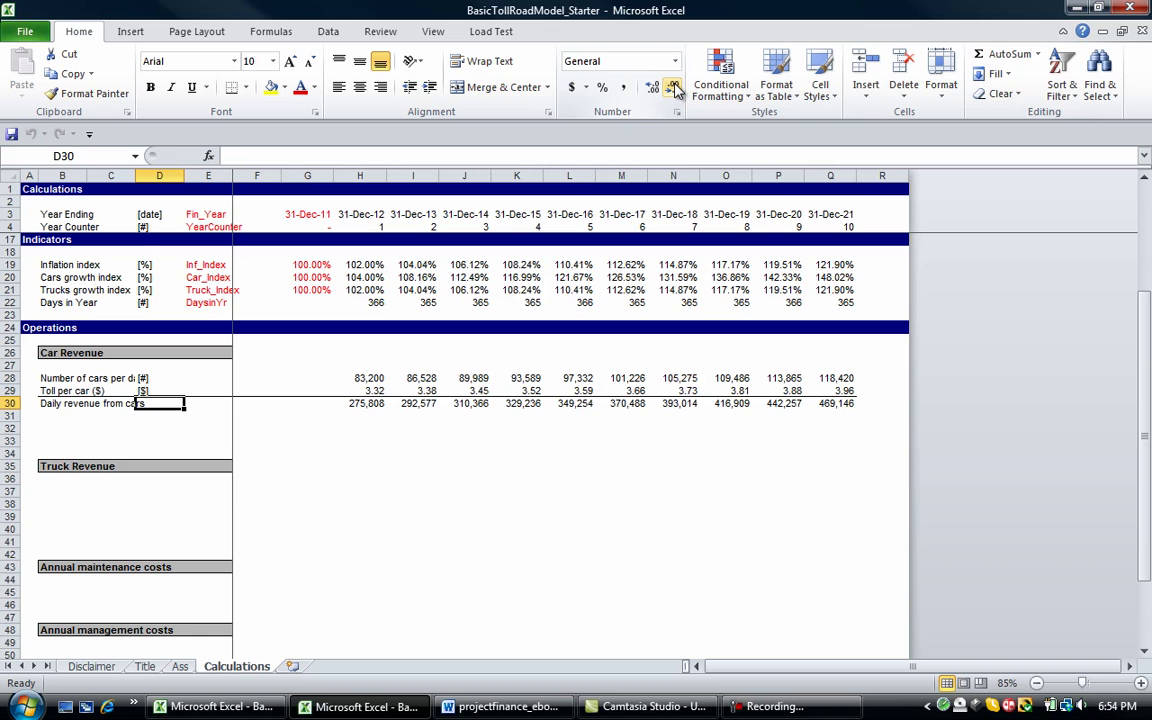
{"action": "type", "text": "'$000"}
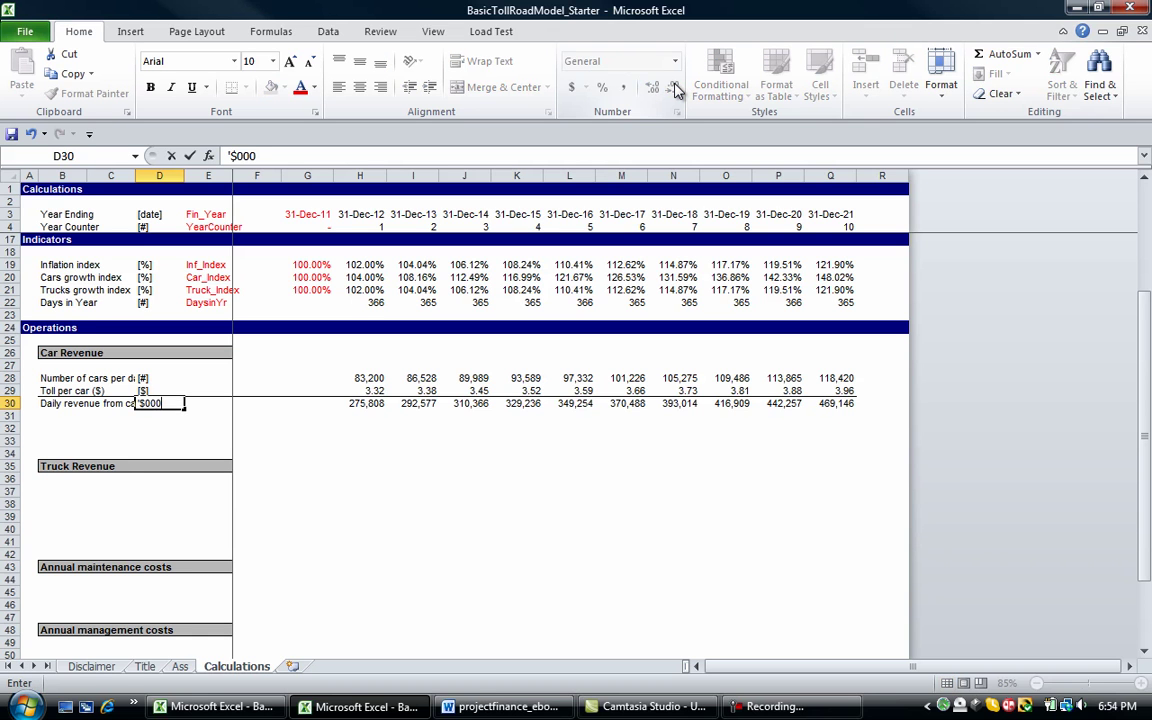
{"action": "type", "text": "]"}
{"action": "key", "text": "Return"}
Change the Daily revenue from cars formula in H30 to =H28*H29/1000
{"action": "key", "text": "Up"}
{"action": "key", "text": "Right"}
{"action": "key", "text": "Right"}
{"action": "key", "text": "Right"}
{"action": "key", "text": "Right"}
{"action": "key", "text": "Right"}
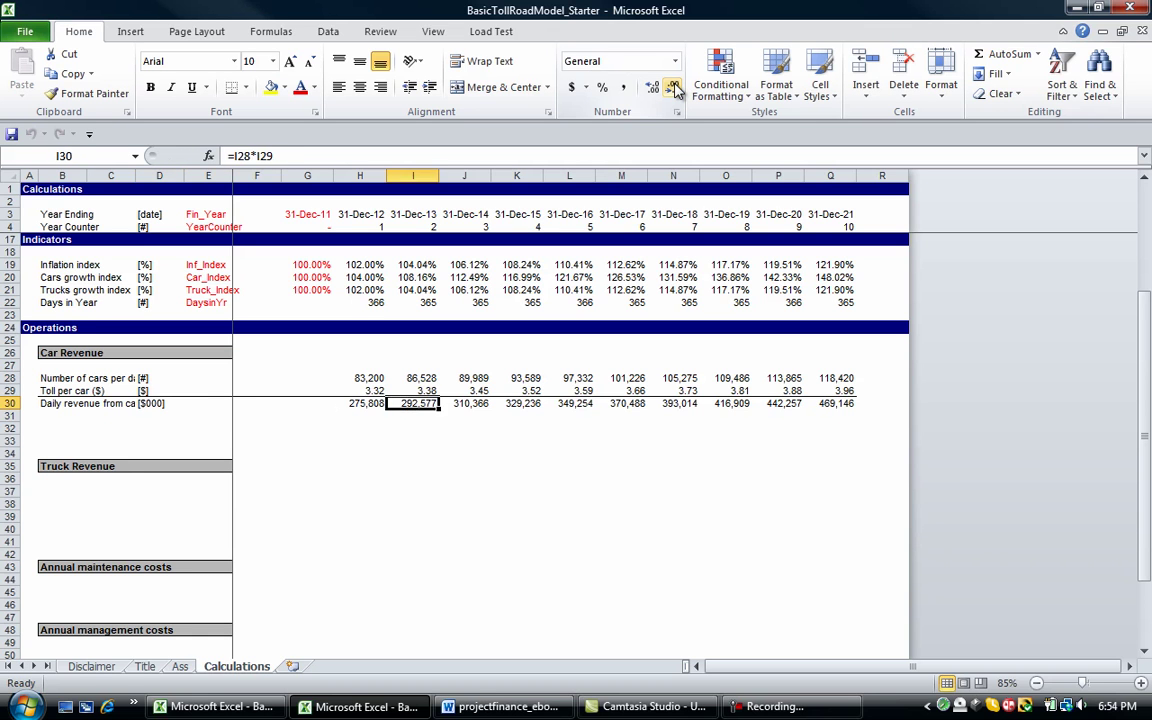
{"action": "key", "text": "Left"}
{"action": "key", "text": "F2"}
{"action": "type", "text": "/10"}
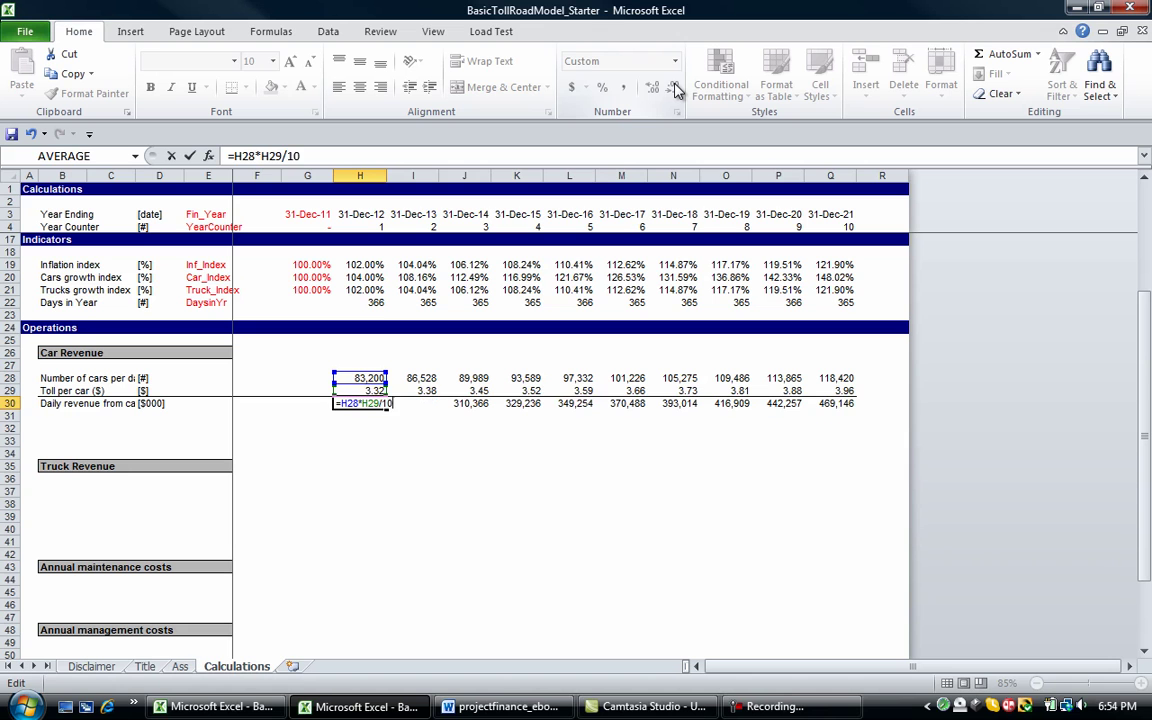
{"action": "type", "text": "00"}
{"action": "key", "text": "Return"}
Fill the revised Daily revenue from cars formula from H30 across the yearly columns to Q30
{"action": "key", "text": "Up"}
{"action": "key", "text": "ctrl+shift+Right"}
{"action": "key", "text": "ctrl+r"}
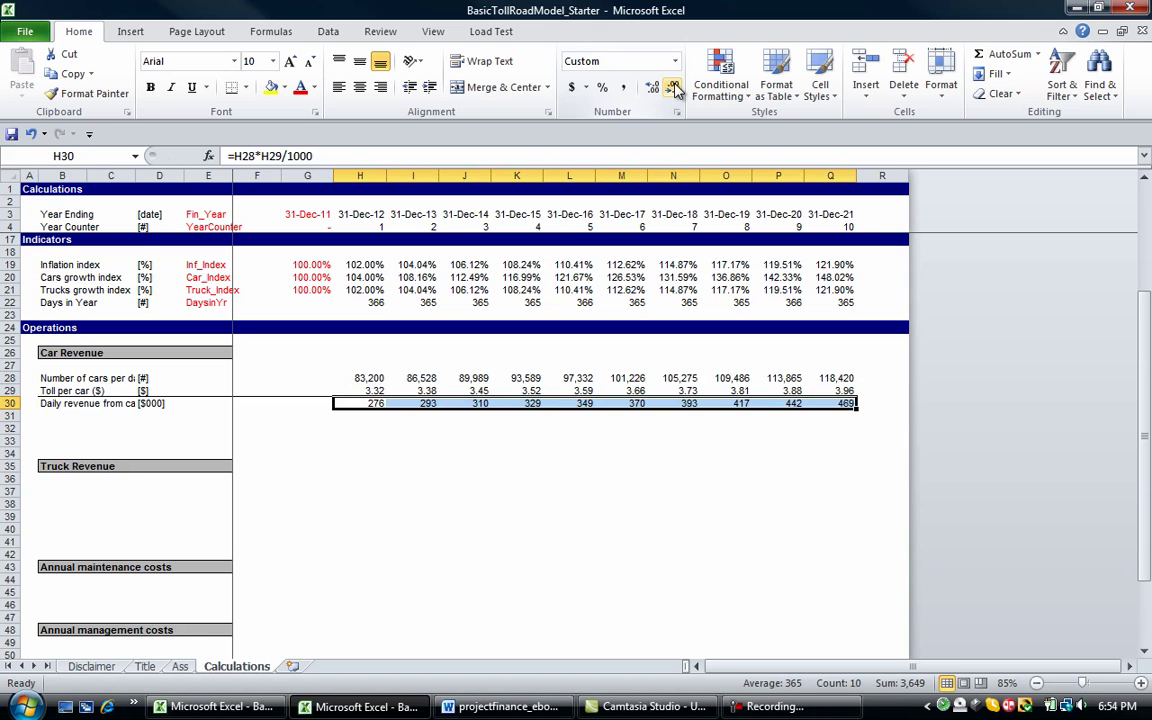
AutoFit column B's width to the Daily revenue from cars label in B30
{"action": "key", "text": "ctrl+Left"}
{"action": "key", "text": "ctrl+Left"}
{"action": "key", "text": "alt+o"}
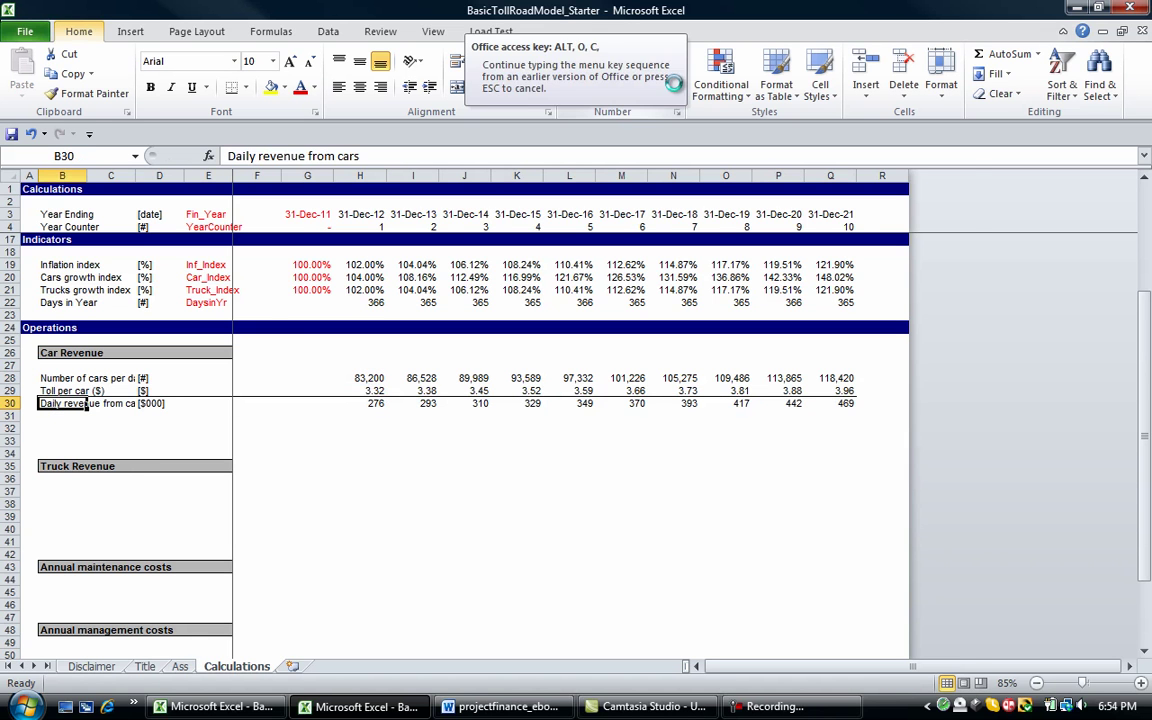
{"action": "key", "text": "c"}
{"action": "key", "text": "a"}
{"action": "key", "text": "Right"}
{"action": "key", "text": "Right"}
Label B31 as Days in Year, directly below Daily revenue from cars
{"action": "key", "text": "Left"}
{"action": "key", "text": "Left"}
{"action": "key", "text": "Down"}
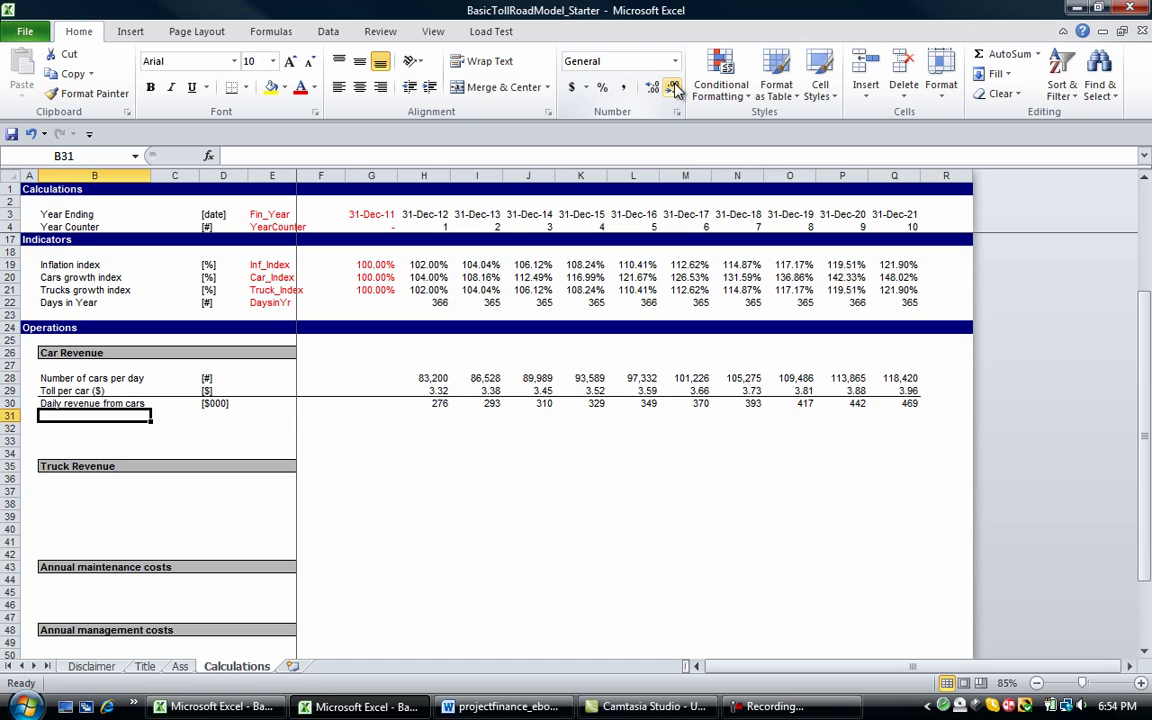
{"action": "type", "text": "Day"}
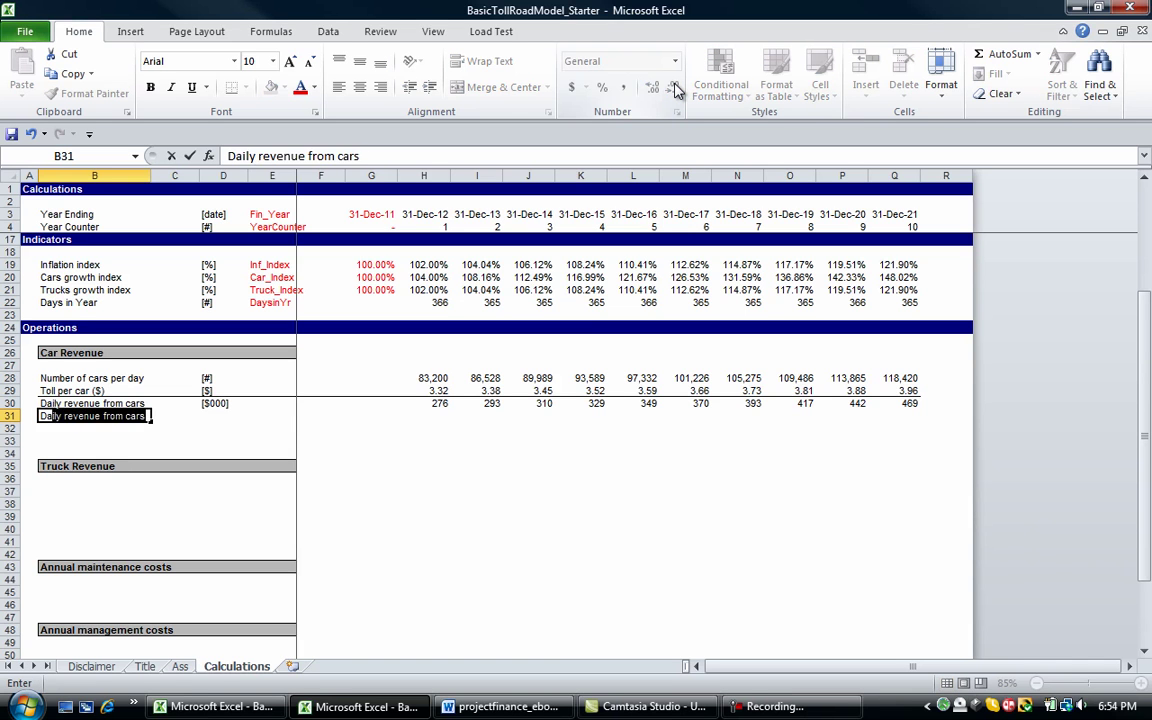
{"action": "type", "text": "s "}
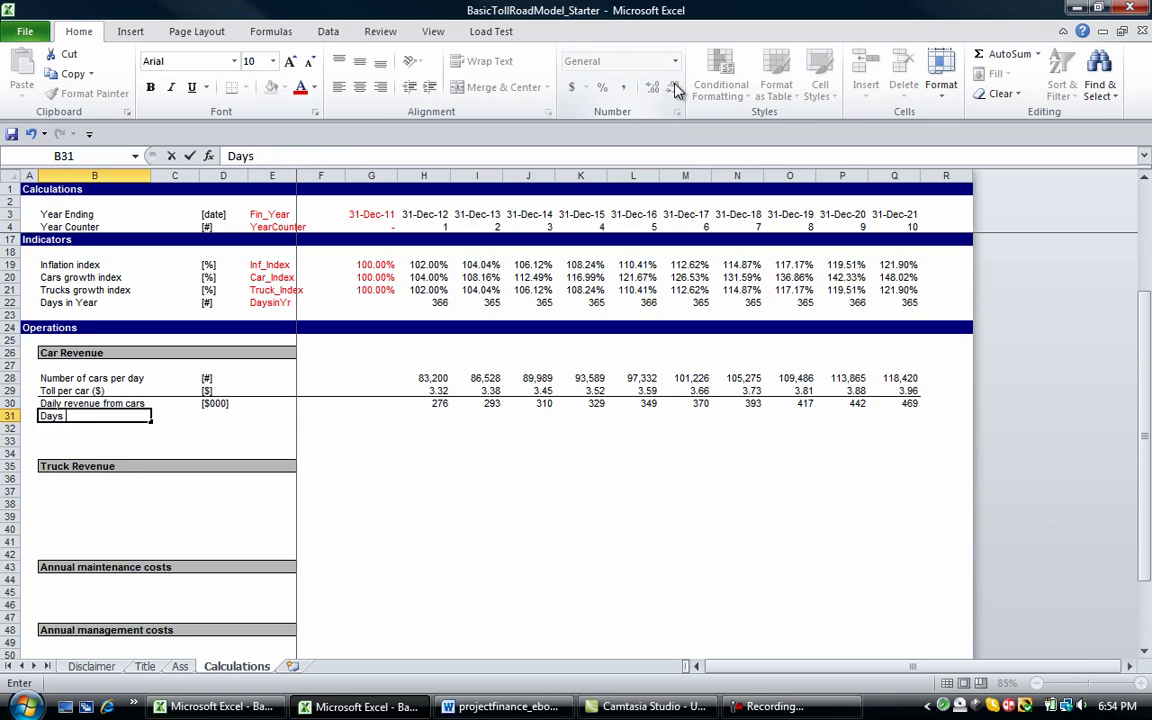
{"action": "type", "text": "in Year"}
{"action": "key", "text": "Return"}
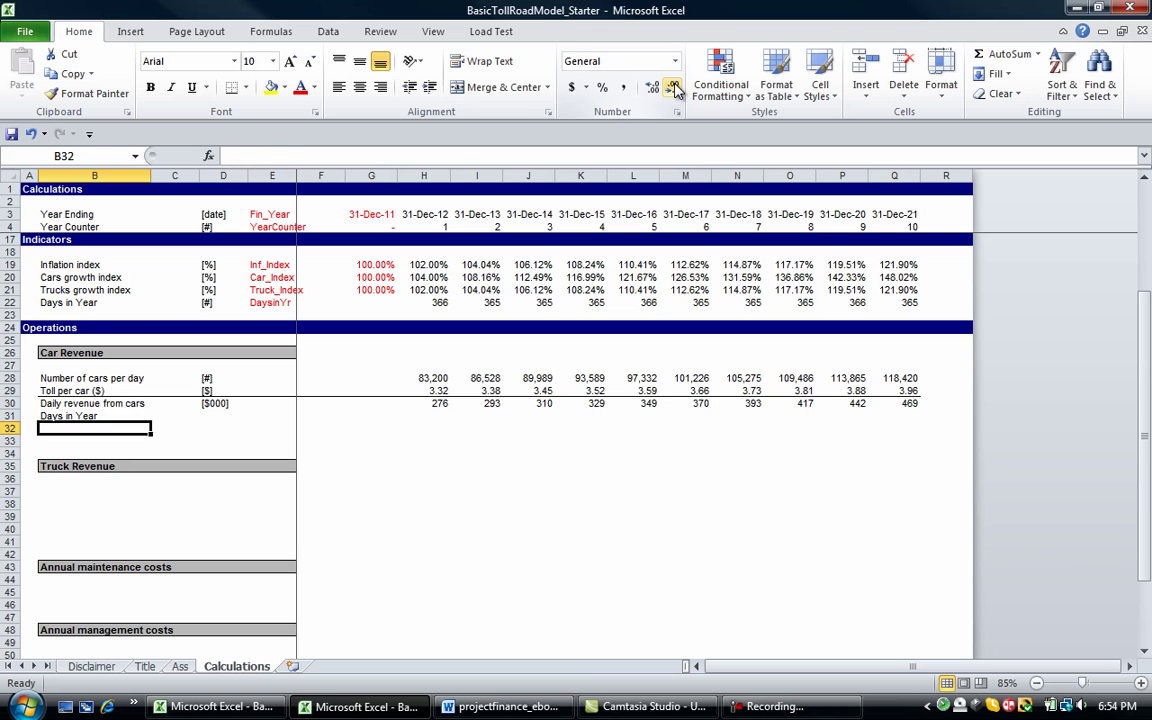
Copy the [#] unit from D28 to the Days in Year line in D31
{"action": "key", "text": "Up"}
{"action": "key", "text": "Right"}
{"action": "key", "text": "Right"}
{"action": "key", "text": "Up"}
{"action": "key", "text": "Up"}
{"action": "key", "text": "Up"}
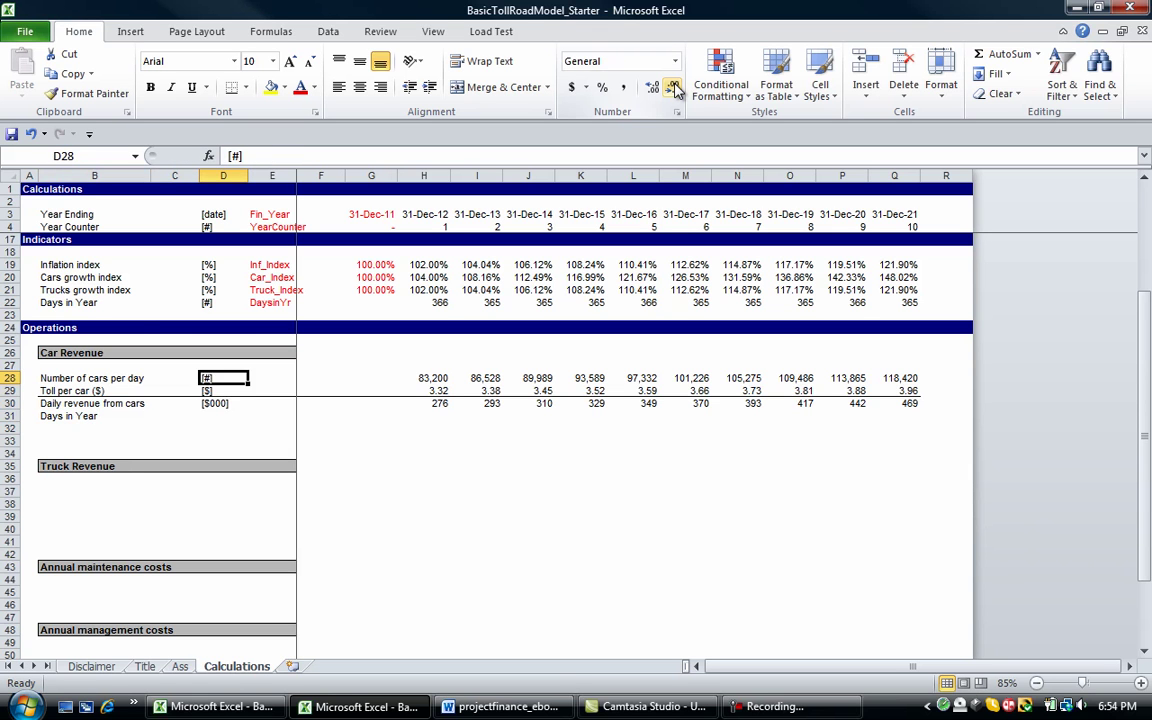
{"action": "key", "text": "ctrl+c"}
{"action": "key", "text": "Down"}
{"action": "key", "text": "Down"}
{"action": "key", "text": "Down"}
{"action": "key", "text": "Down"}
{"action": "key", "text": "Up"}
{"action": "key", "text": "ctrl+v"}
Label B32 as Annual Car Revenue, directly below Days in Year
{"action": "key", "text": "Left"}
{"action": "key", "text": "Left"}
{"action": "key", "text": "Left"}
{"action": "key", "text": "Down"}
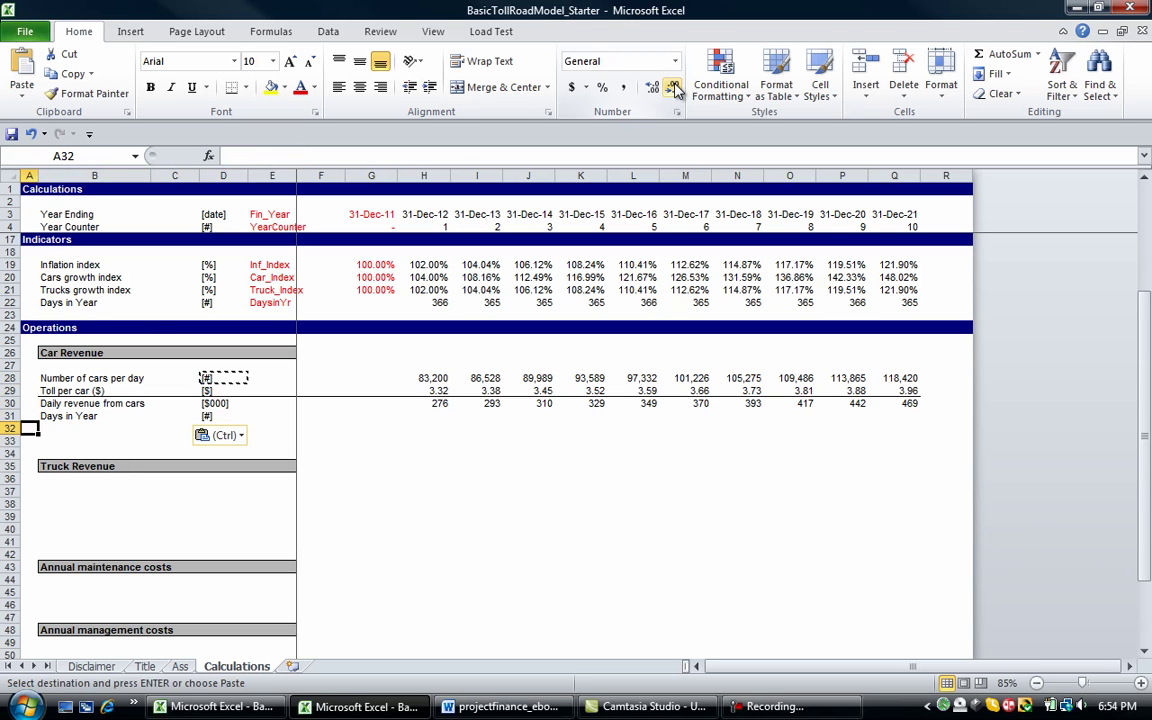
{"action": "key", "text": "Right"}
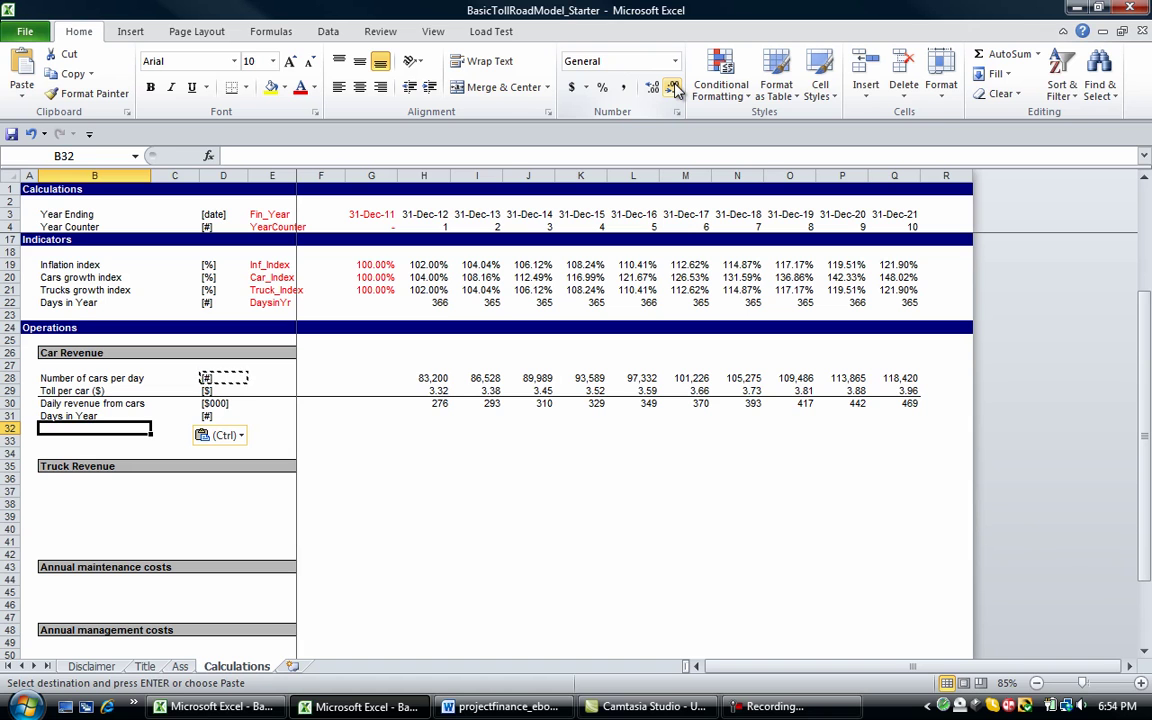
{"action": "type", "text": "Ann"}
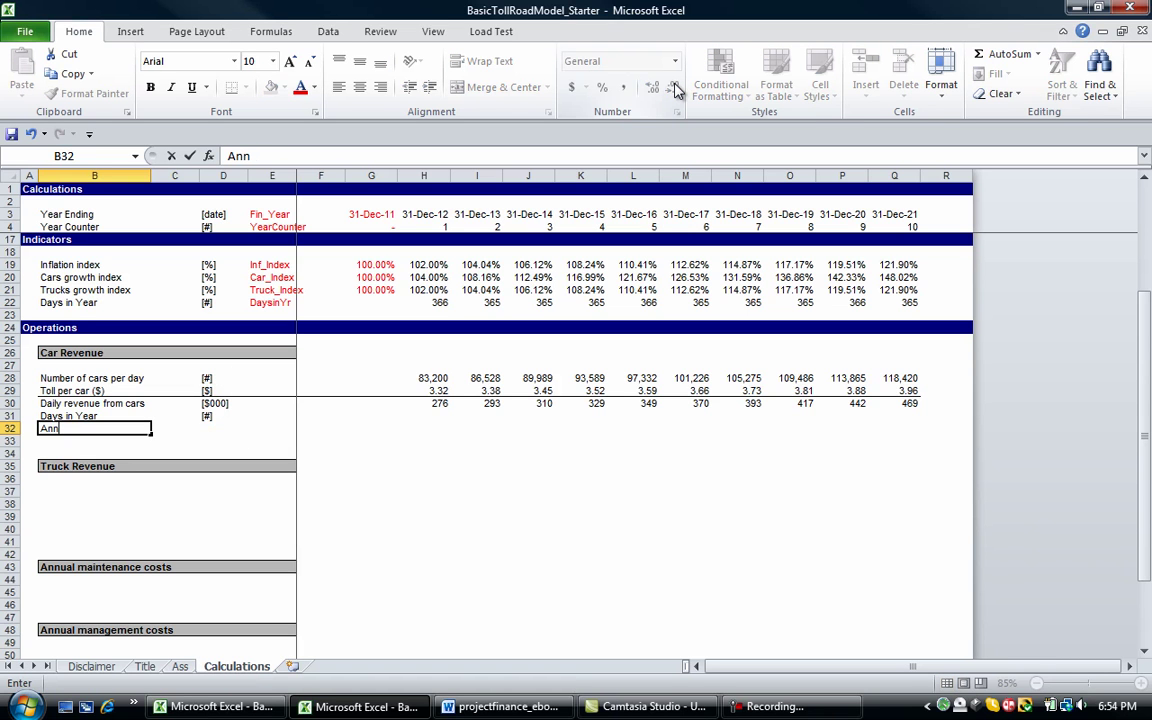
{"action": "type", "text": "ual Car Revenue"}
{"action": "key", "text": "Return"}
Copy the [$000] unit from D30 to the Annual Car Revenue line in D32
{"action": "key", "text": "Right"}
{"action": "key", "text": "Right"}
{"action": "key", "text": "Up"}
{"action": "key", "text": "Up"}
{"action": "key", "text": "Up"}
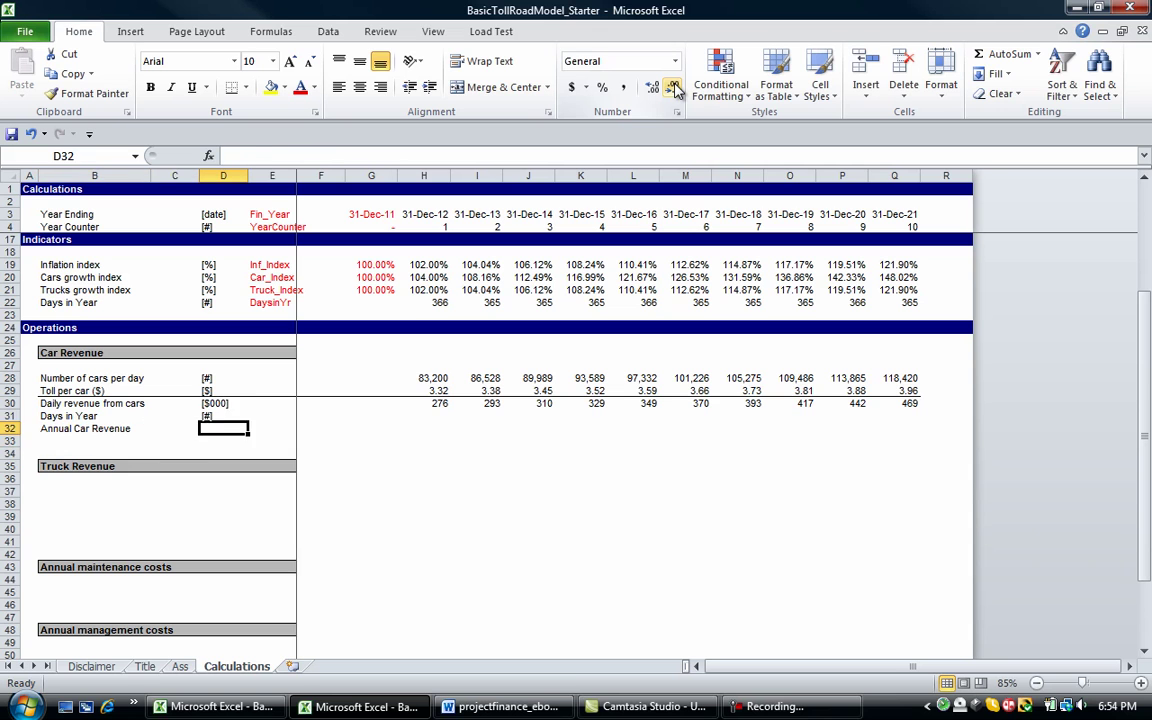
{"action": "key", "text": "ctrl+c"}
{"action": "key", "text": "Down"}
{"action": "key", "text": "Down"}
{"action": "key", "text": "ctrl+v"}
{"action": "key", "text": "Left"}
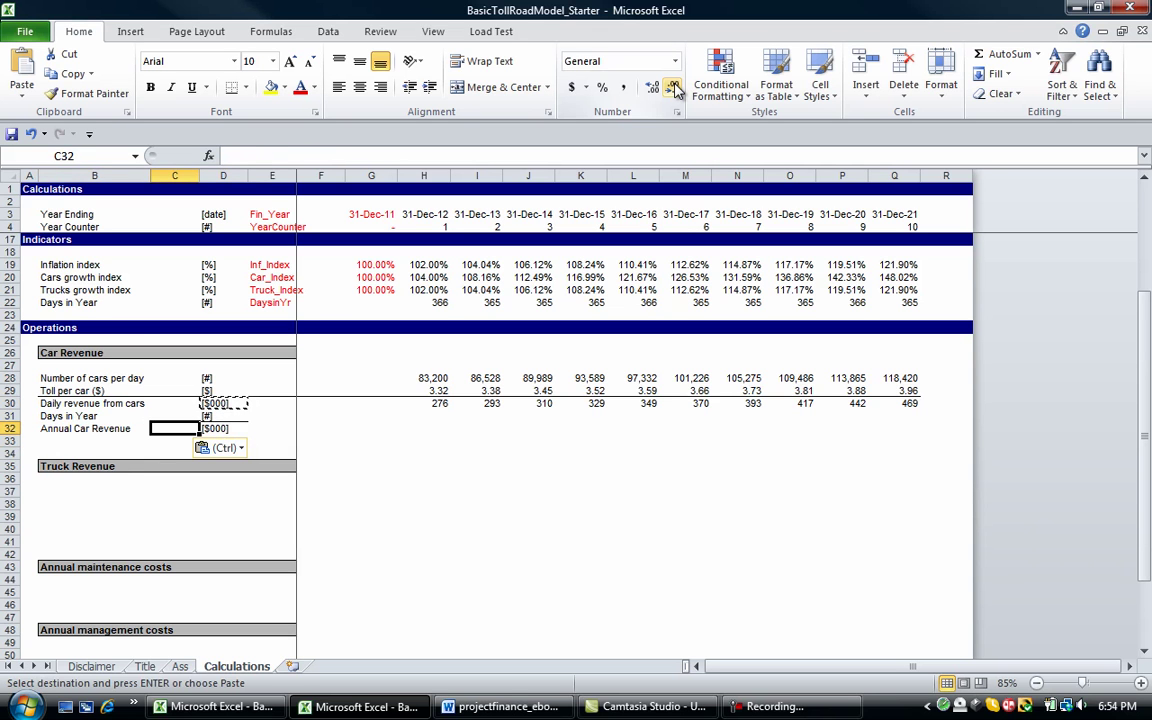
{"action": "key", "text": "Escape"}
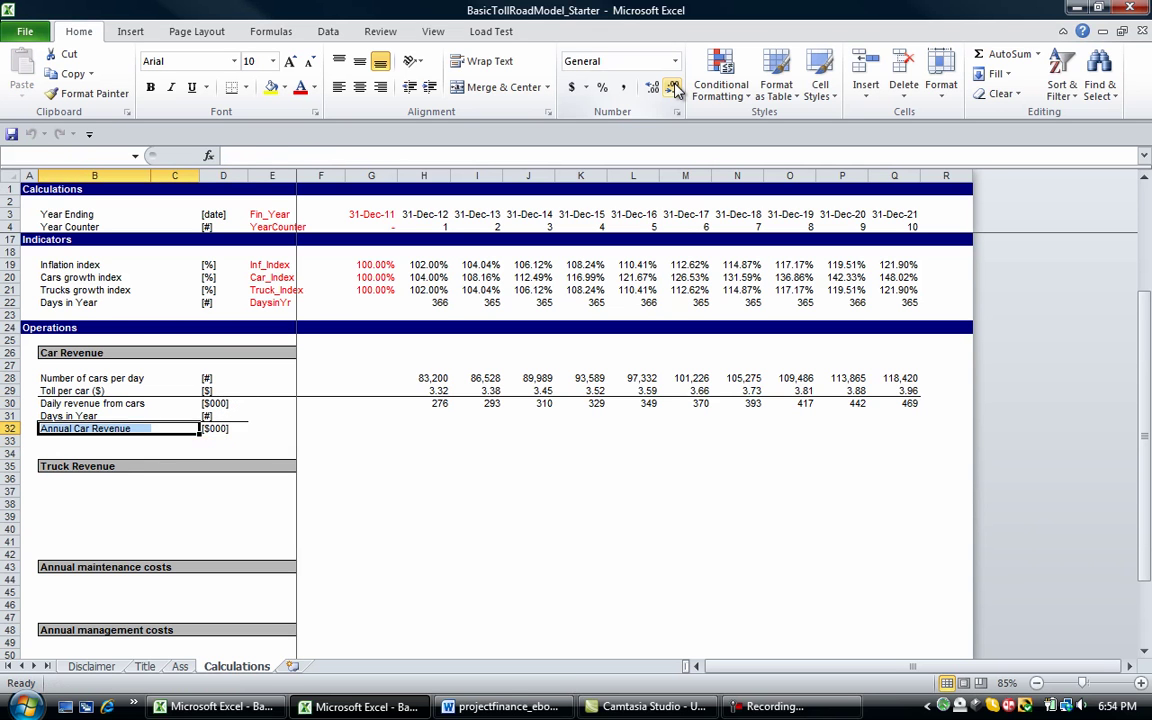
Extend the top border along the Annual Car Revenue row across to Q32
{"action": "key", "text": "Right"}
{"action": "key", "text": "Right"}
{"action": "key", "text": "shift+Right"}
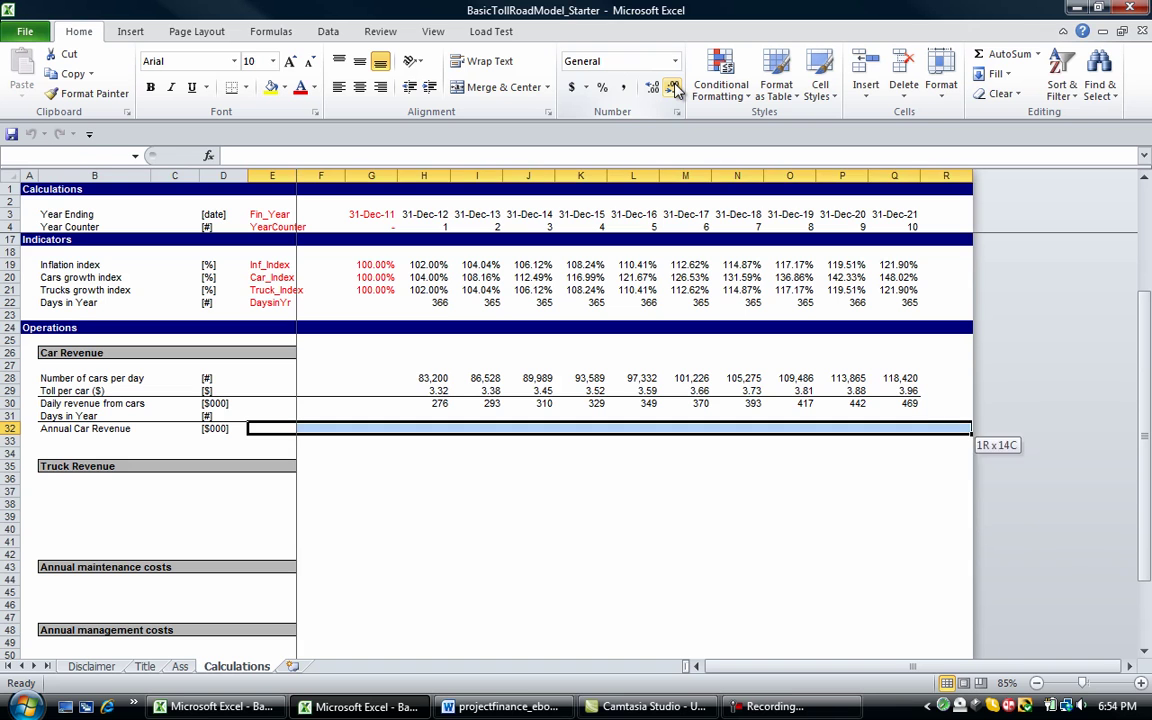
Enter the Days in Year formula =DaysinYr in H31, referencing the row 22 indicator
{"action": "key", "text": "Up"}
{"action": "key", "text": "Up"}
{"action": "key", "text": "Down"}
{"action": "key", "text": "Right"}
{"action": "key", "text": "Right"}
{"action": "key", "text": "Right"}
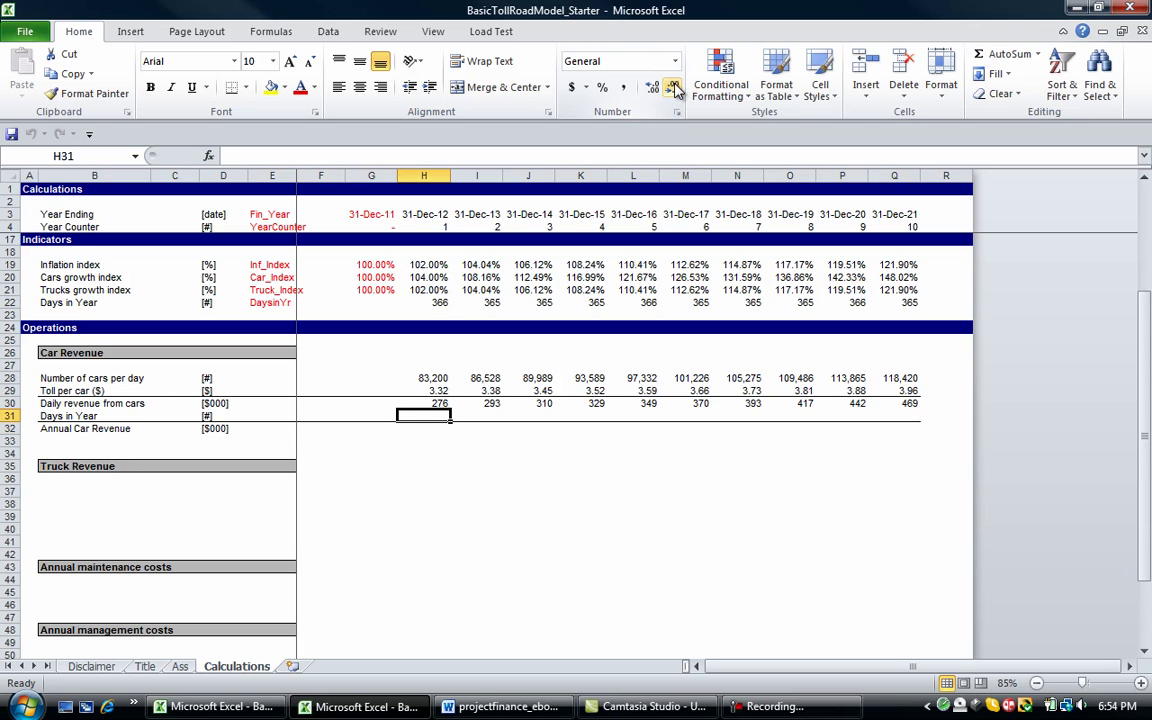
{"action": "type", "text": "="}
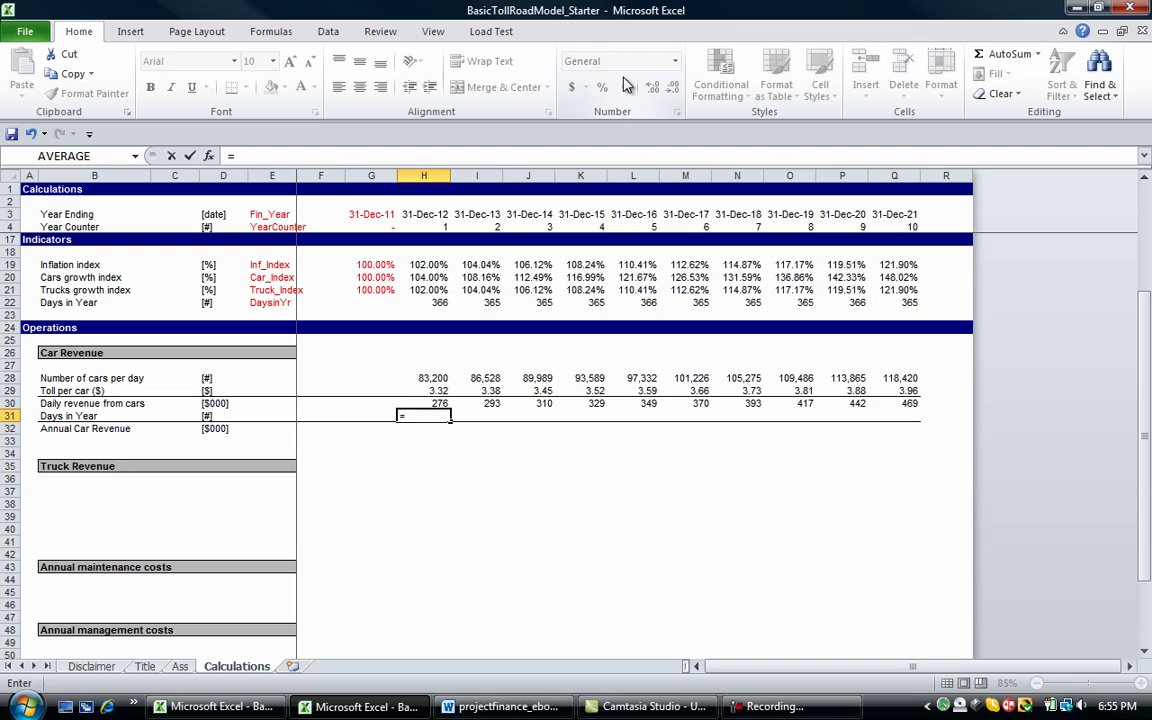
{"action": "left_click", "coordinate": [8, 302]}
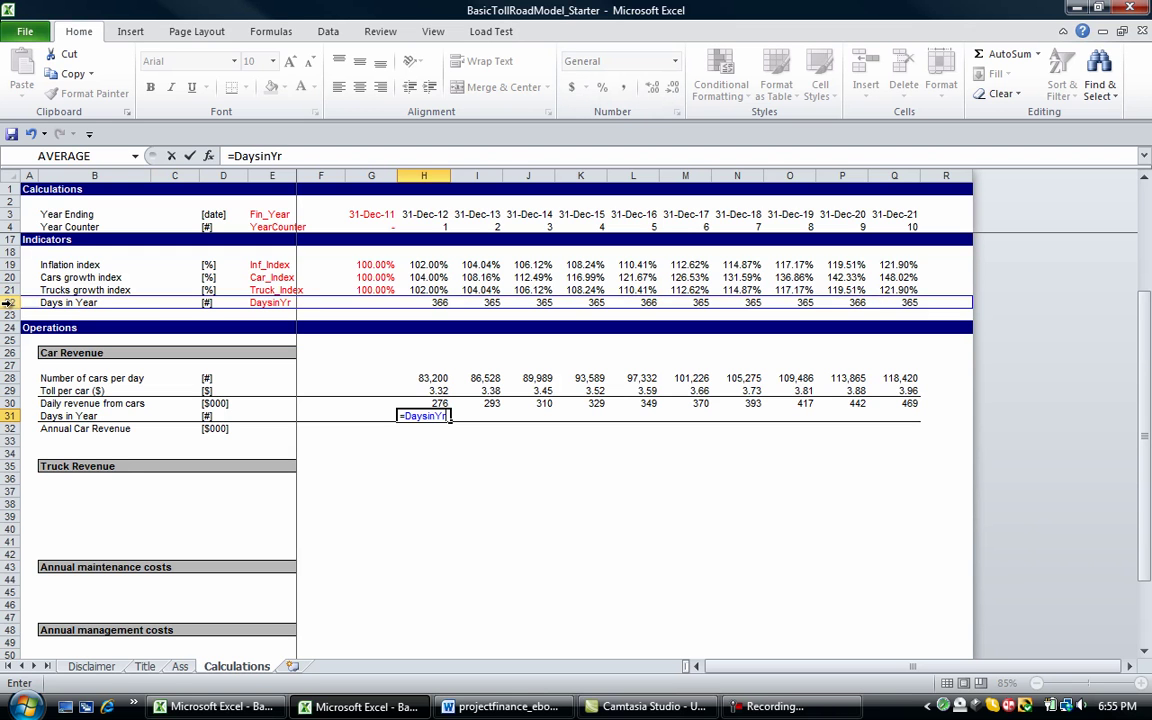
{"action": "key", "text": "ctrl+Return"}
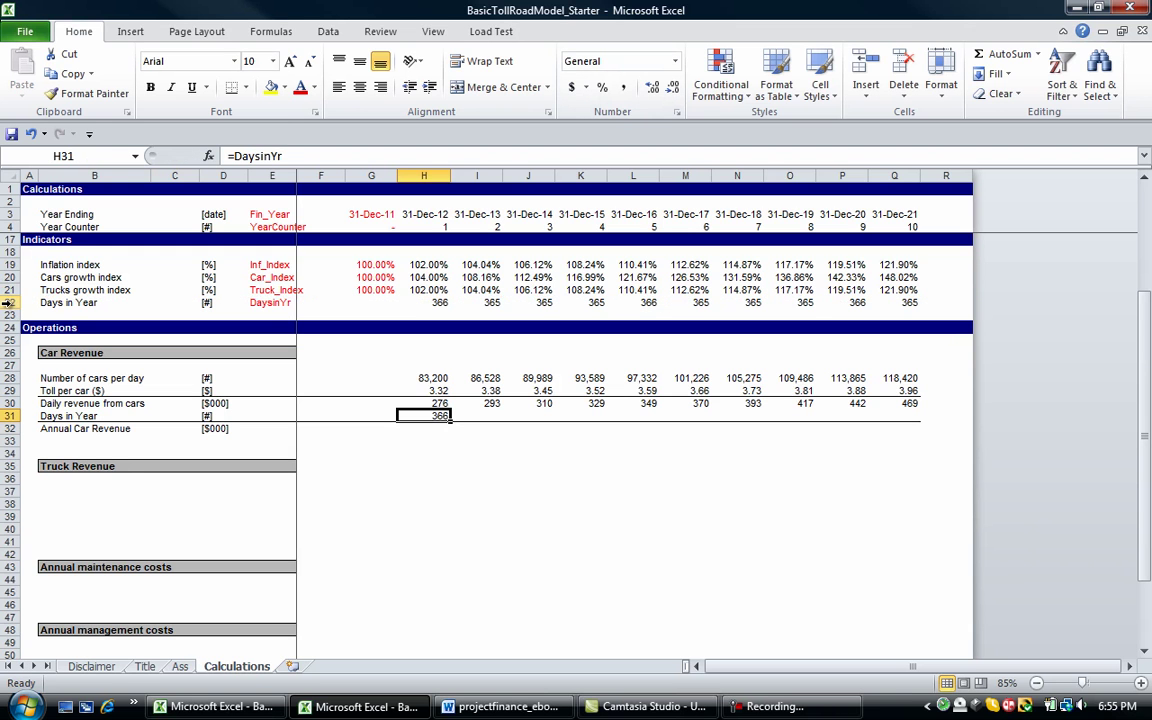
Fill the Days in Year formula from H31 across the yearly columns to Q31
{"action": "key", "text": "shift+Right"}
{"action": "key", "text": "shift+Right"}
{"action": "key", "text": "shift+Right"}
{"action": "key", "text": "shift+Right"}
{"action": "key", "text": "shift+Right"}
{"action": "key", "text": "shift+Right"}
{"action": "key", "text": "shift+Right"}
{"action": "key", "text": "shift+Right"}
{"action": "key", "text": "shift+Right"}
{"action": "key", "text": "ctrl+r"}
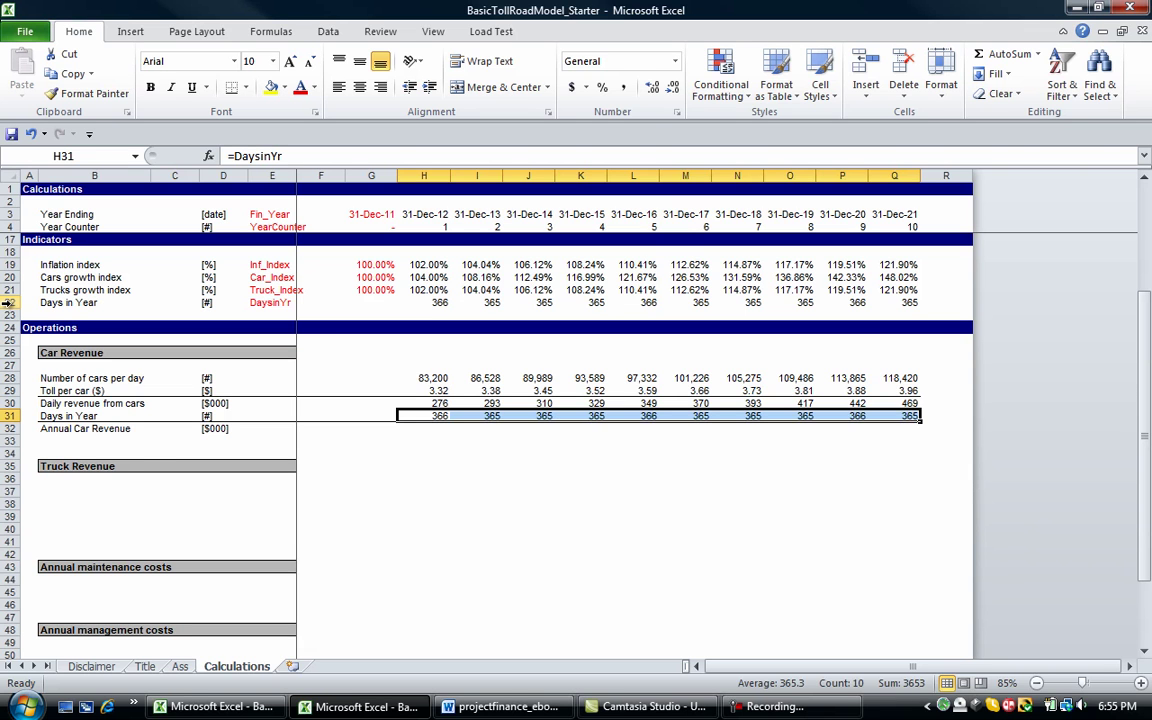
{"action": "left_click", "coordinate": [426, 413]}
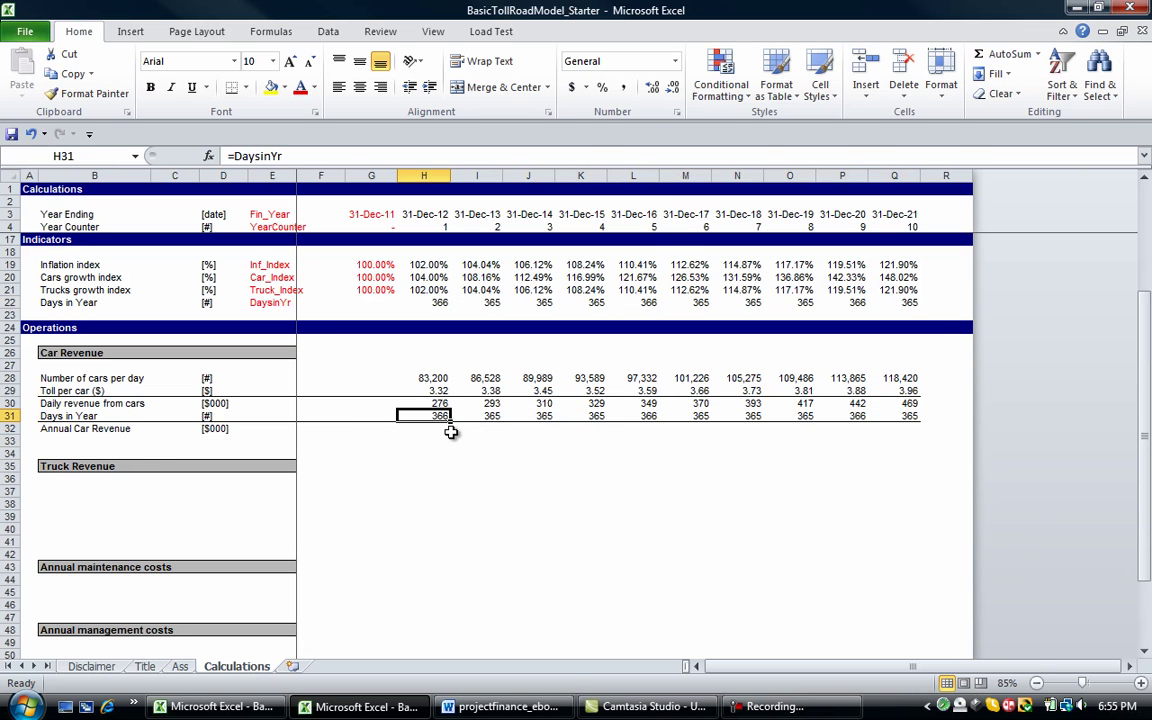
{"action": "left_click_drag", "start_coordinate": [450, 419], "coordinate": [904, 425]}
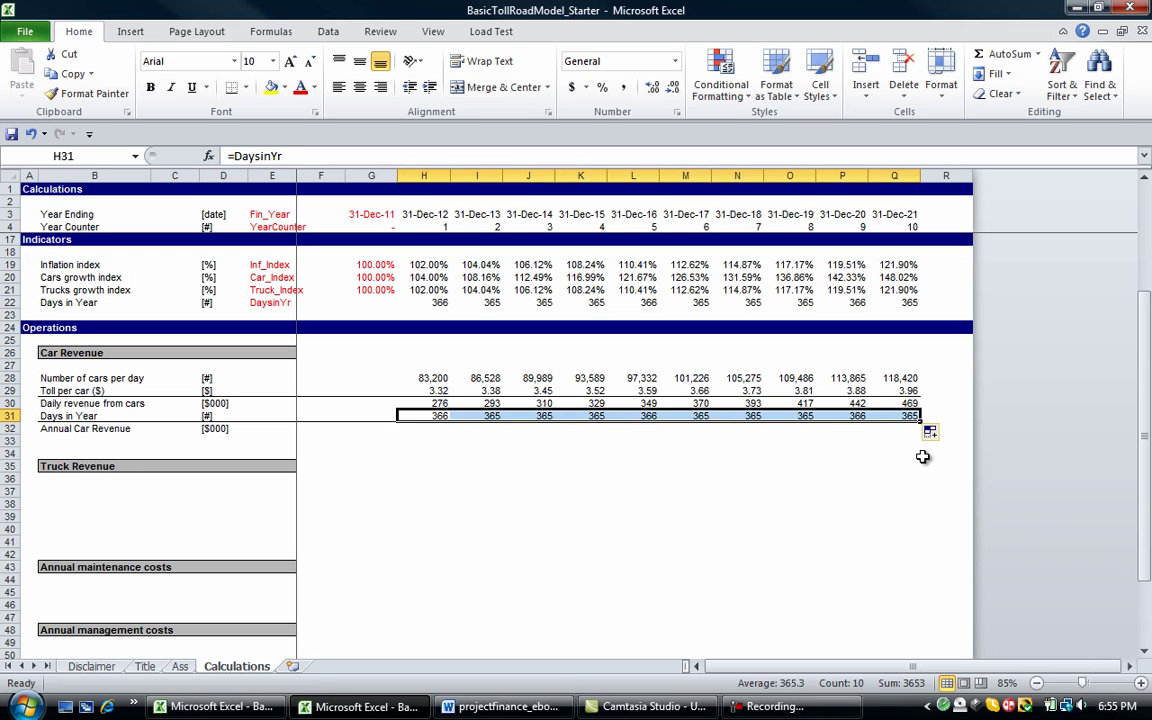
Enter the Annual Car Revenue formula =H30*H31 in H32
{"action": "key", "text": "Down"}
{"action": "key", "text": "Left"}
{"action": "key", "text": "Left"}
{"action": "key", "text": "Left"}
{"action": "key", "text": "Right"}
{"action": "key", "text": "Right"}
{"action": "key", "text": "Right"}
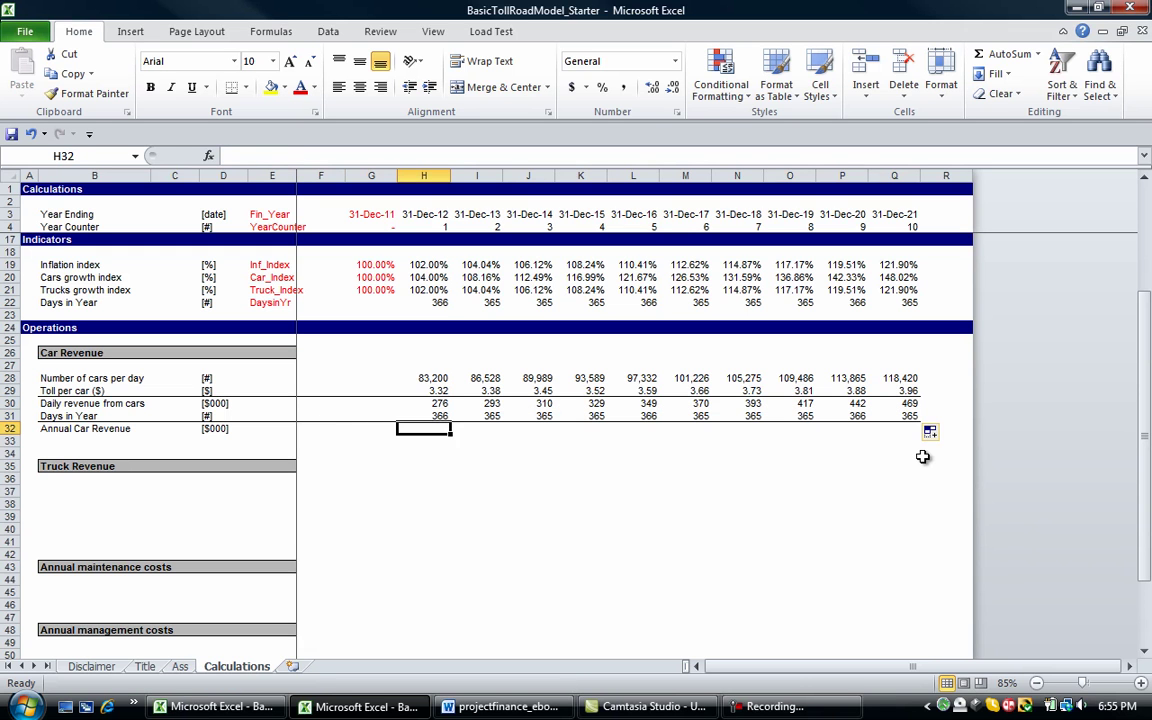
{"action": "type", "text": "="}
{"action": "key", "text": "Up"}
{"action": "key", "text": "Up"}
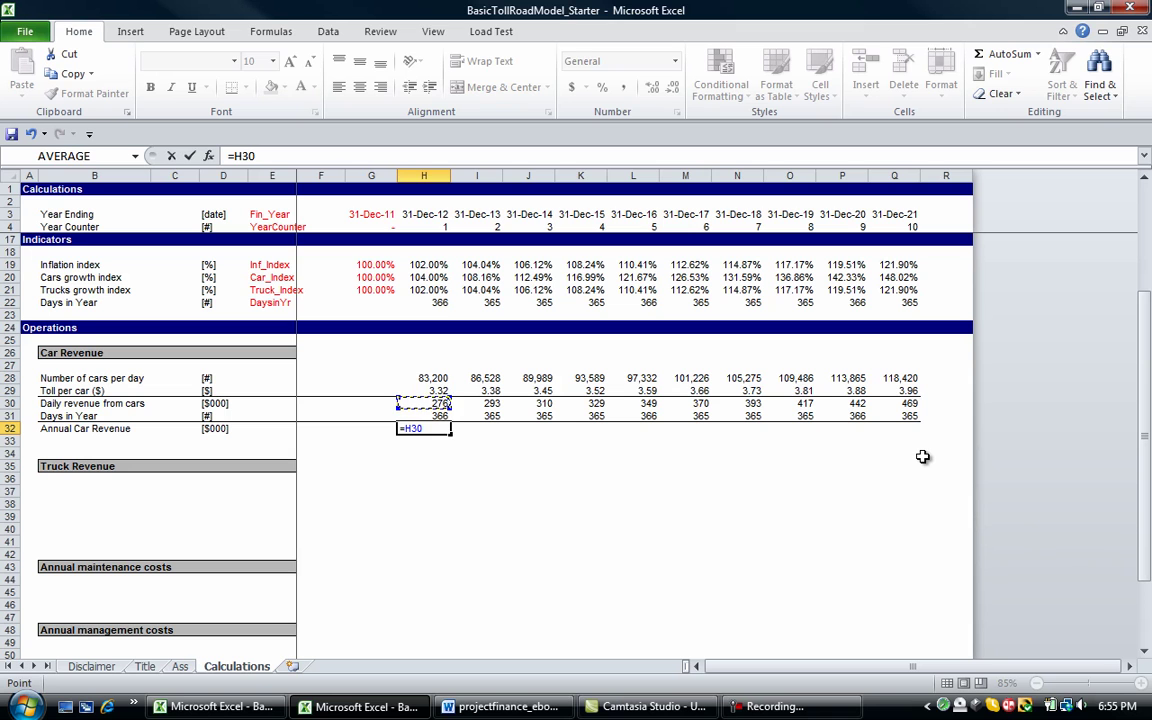
{"action": "type", "text": "*"}
{"action": "key", "text": "Up"}
{"action": "key", "text": "ctrl+Return"}
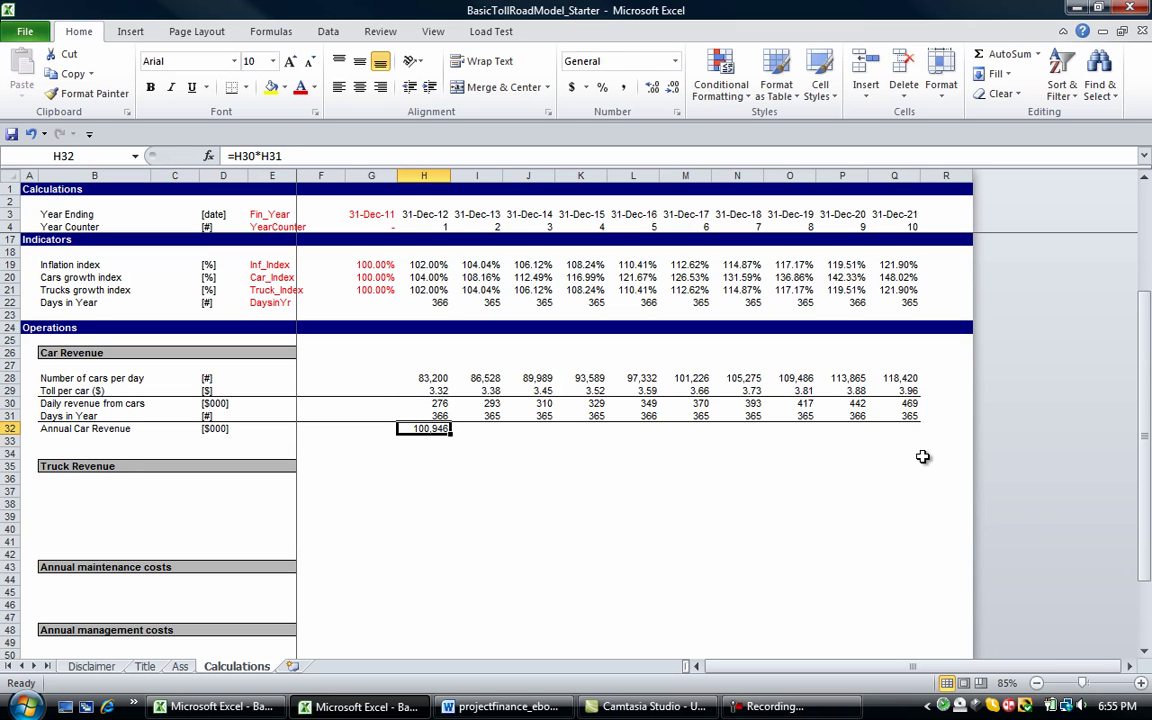
Fill the Annual Car Revenue formula from H32 across the yearly columns to Q32
{"action": "key", "text": "shift+Right"}
{"action": "key", "text": "shift+Right"}
{"action": "key", "text": "shift+Right"}
{"action": "key", "text": "shift+Right"}
{"action": "key", "text": "shift+Right"}
{"action": "key", "text": "shift+Right"}
{"action": "key", "text": "shift+Right"}
{"action": "key", "text": "shift+Right"}
{"action": "key", "text": "shift+Right"}
{"action": "key", "text": "ctrl+r"}
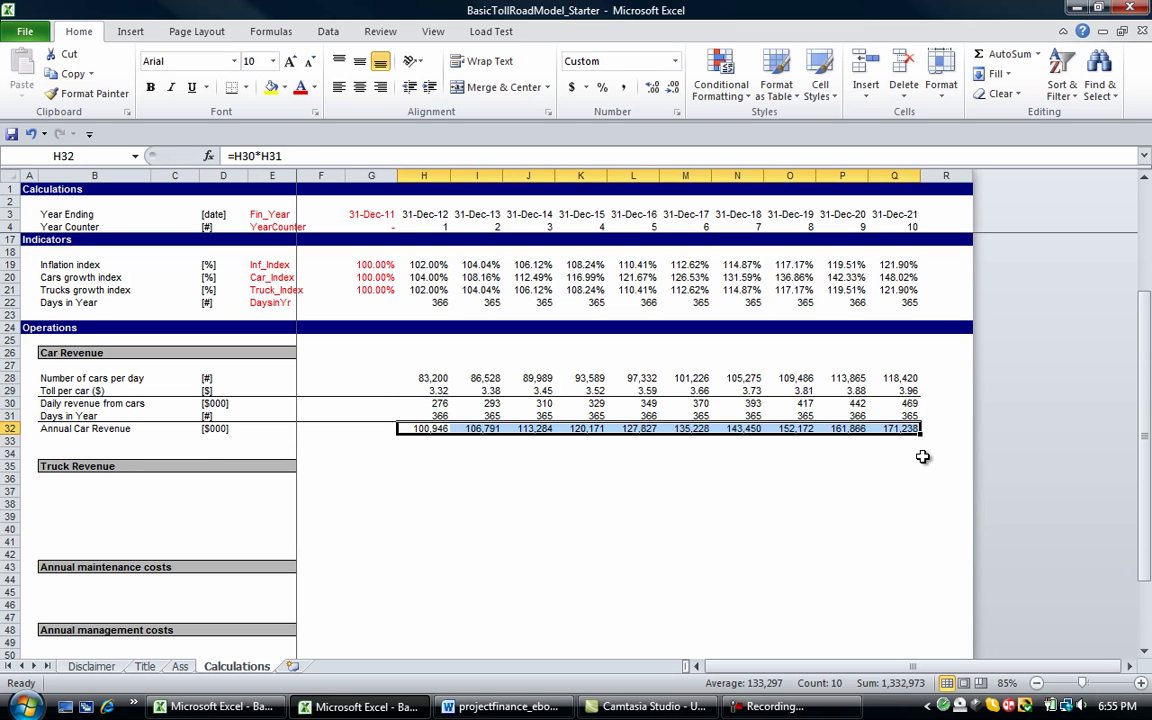
Delete the surplus blank row 33 between Annual Car Revenue and the Truck Revenue section
{"action": "key", "text": "Left"}
{"action": "key", "text": "Left"}
{"action": "key", "text": "Left"}
{"action": "key", "text": "Left"}
{"action": "key", "text": "Left"}
{"action": "key", "text": "Left"}
{"action": "key", "text": "Left"}
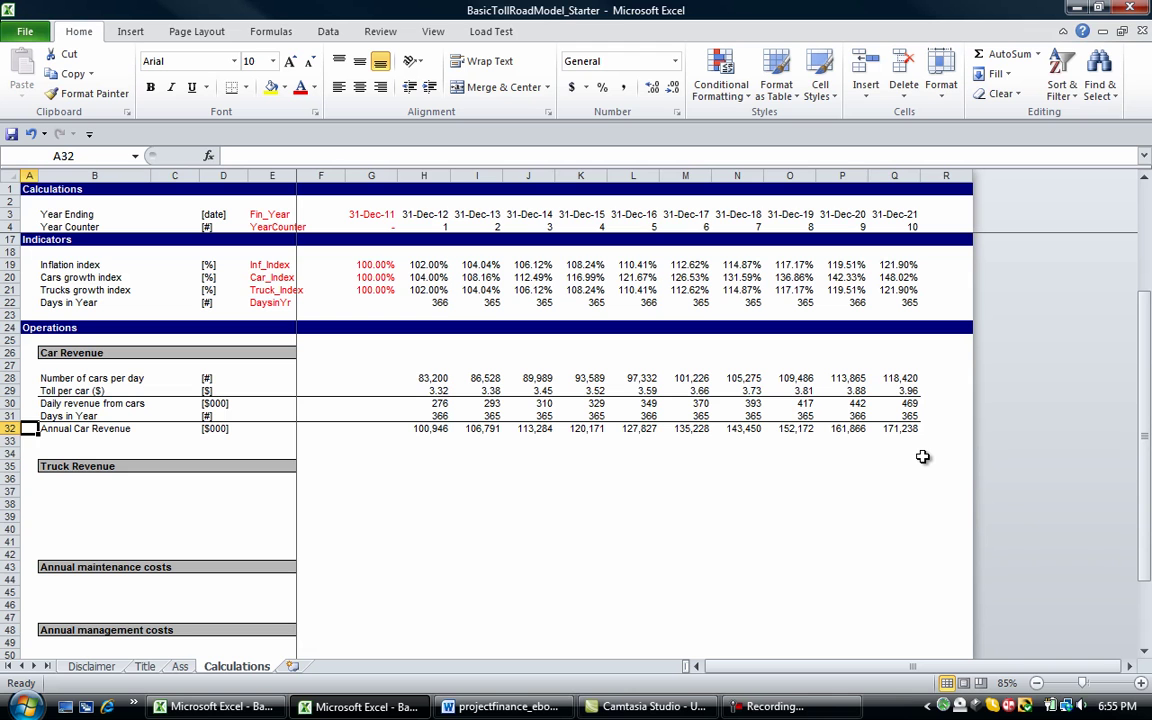
{"action": "key", "text": "Down"}
{"action": "key", "text": "shift+space"}
{"action": "key", "text": "ctrl+minus"}
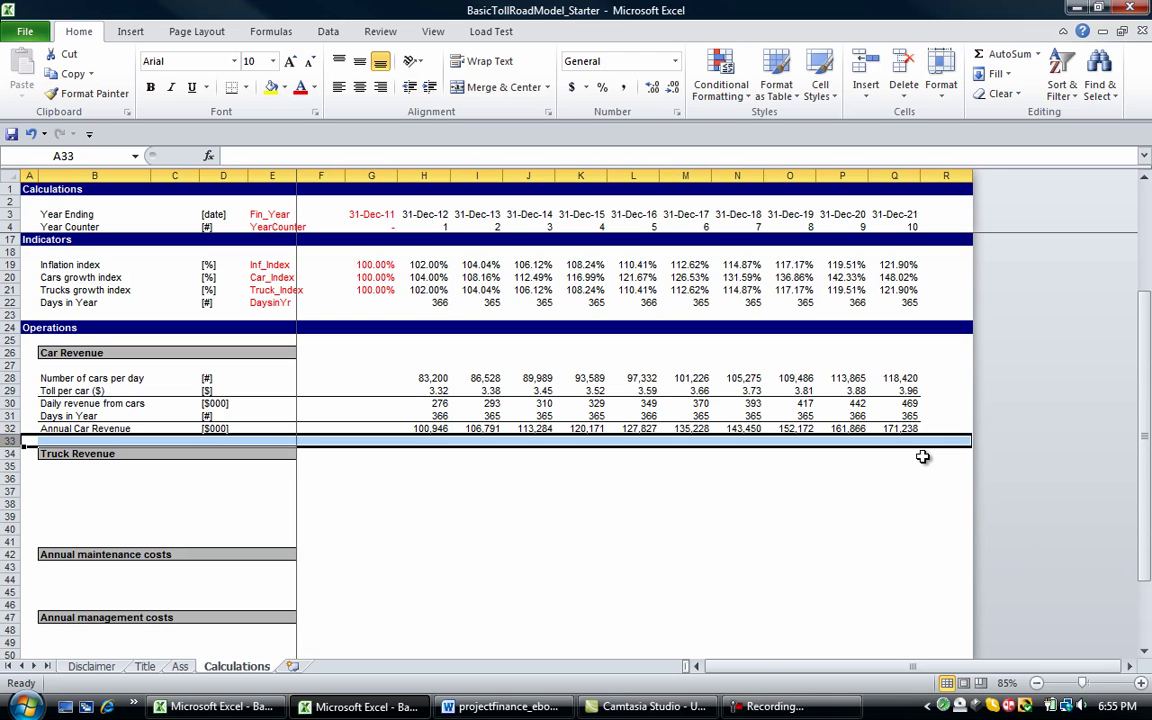
{"action": "key", "text": "Up"}
{"action": "key", "text": "Up"}
{"action": "key", "text": "Up"}
{"action": "key", "text": "Up"}
{"action": "key", "text": "Up"}
{"action": "key", "text": "Right"}
{"action": "key", "text": "shift+space"}
{"action": "key", "text": "shift+Down"}
{"action": "key", "text": "shift+Down"}
{"action": "key", "text": "shift+Down"}
{"action": "key", "text": "shift+Down"}
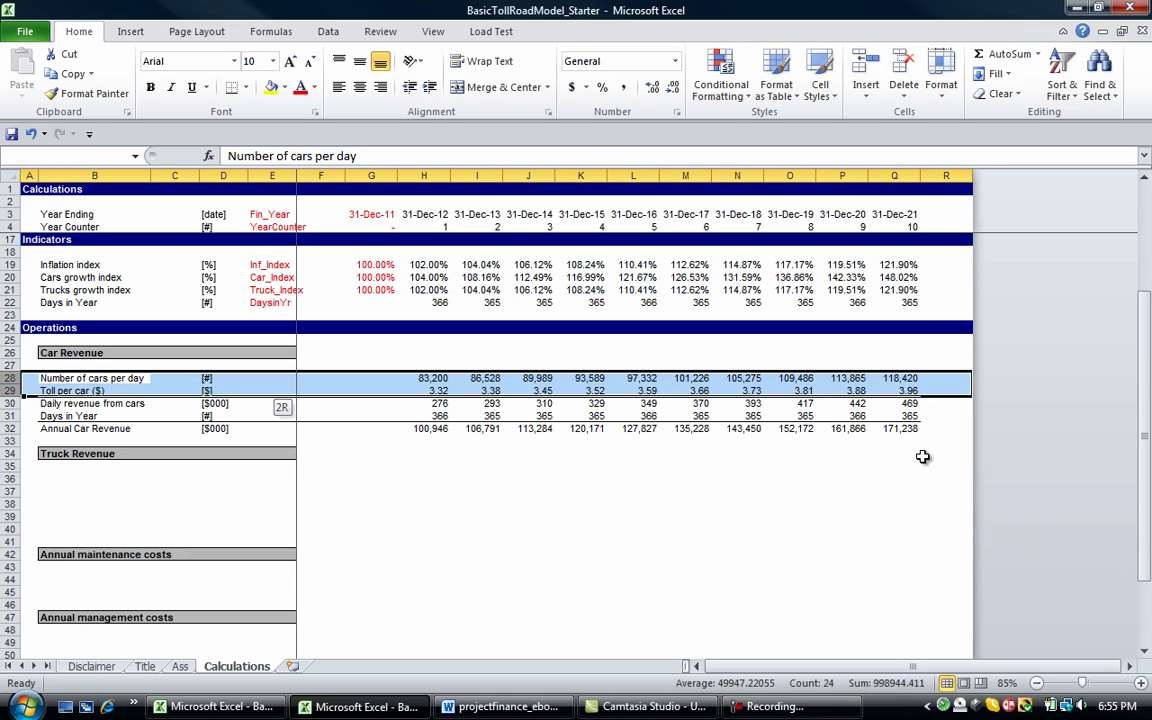
{"action": "key", "text": "Home"}
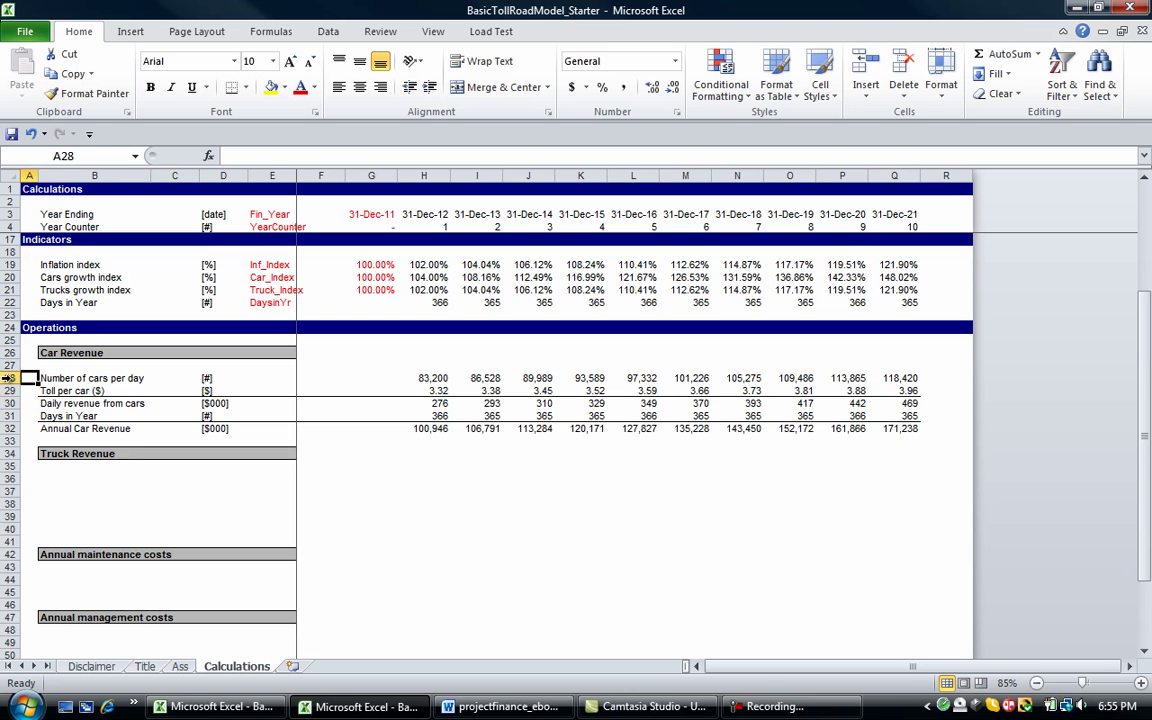
Copy the five Car Revenue rows 28 to 32 into the Truck Revenue section starting at row 36
{"action": "left_click_drag", "start_coordinate": [10, 378], "coordinate": [10, 425]}
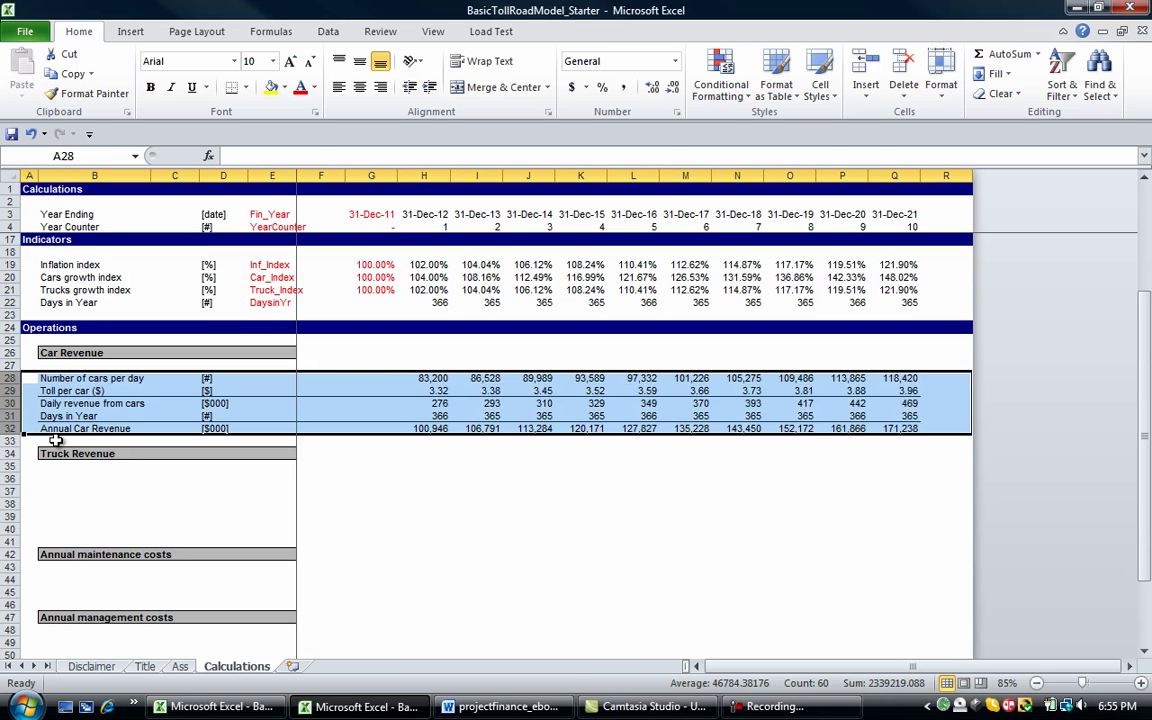
{"action": "key", "text": "ctrl+c"}
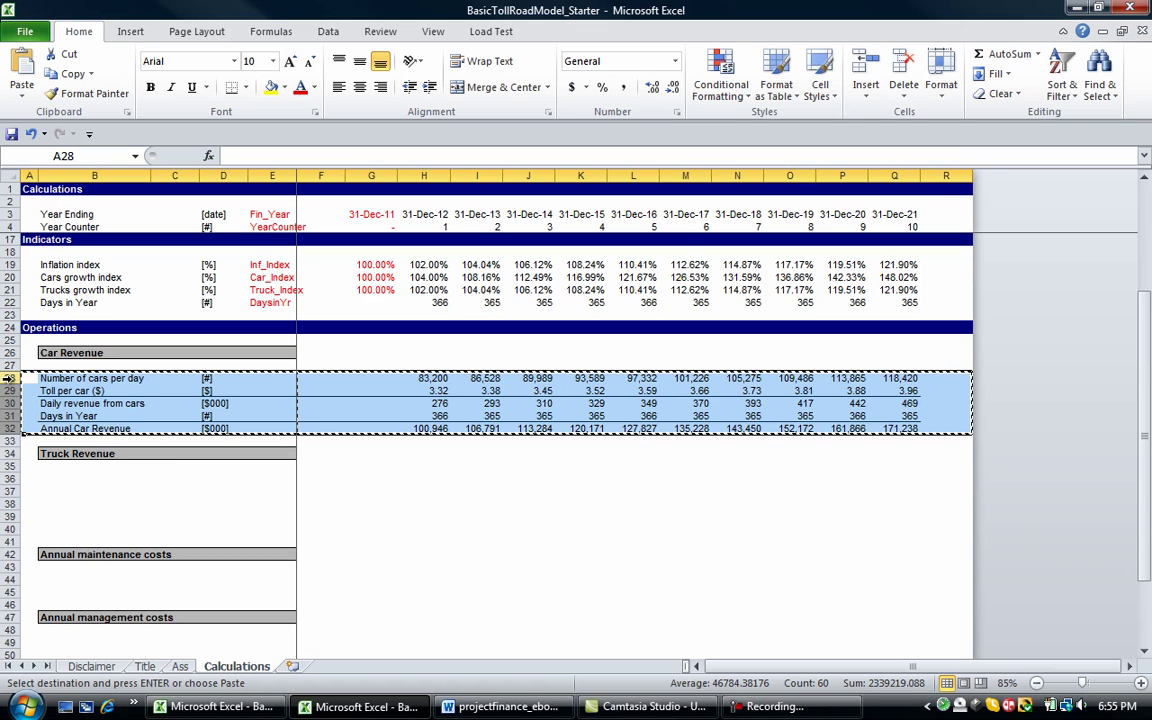
{"action": "left_click_drag", "start_coordinate": [8, 378], "coordinate": [10, 424]}
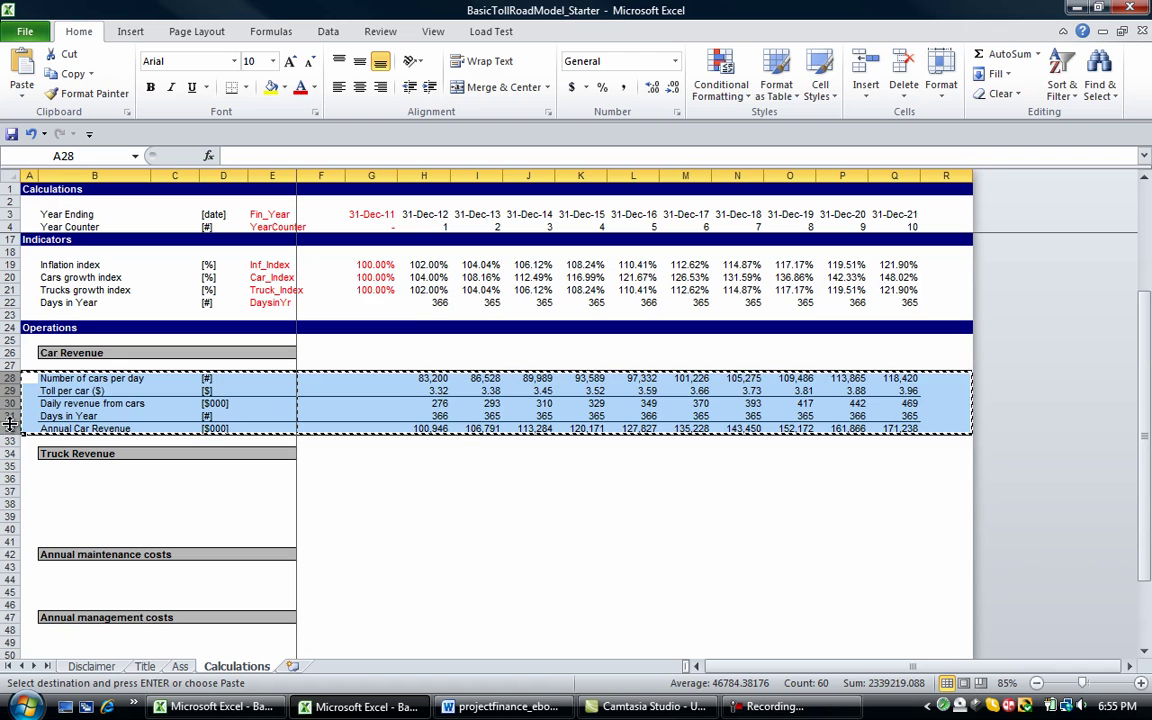
{"action": "left_click", "coordinate": [27, 479]}
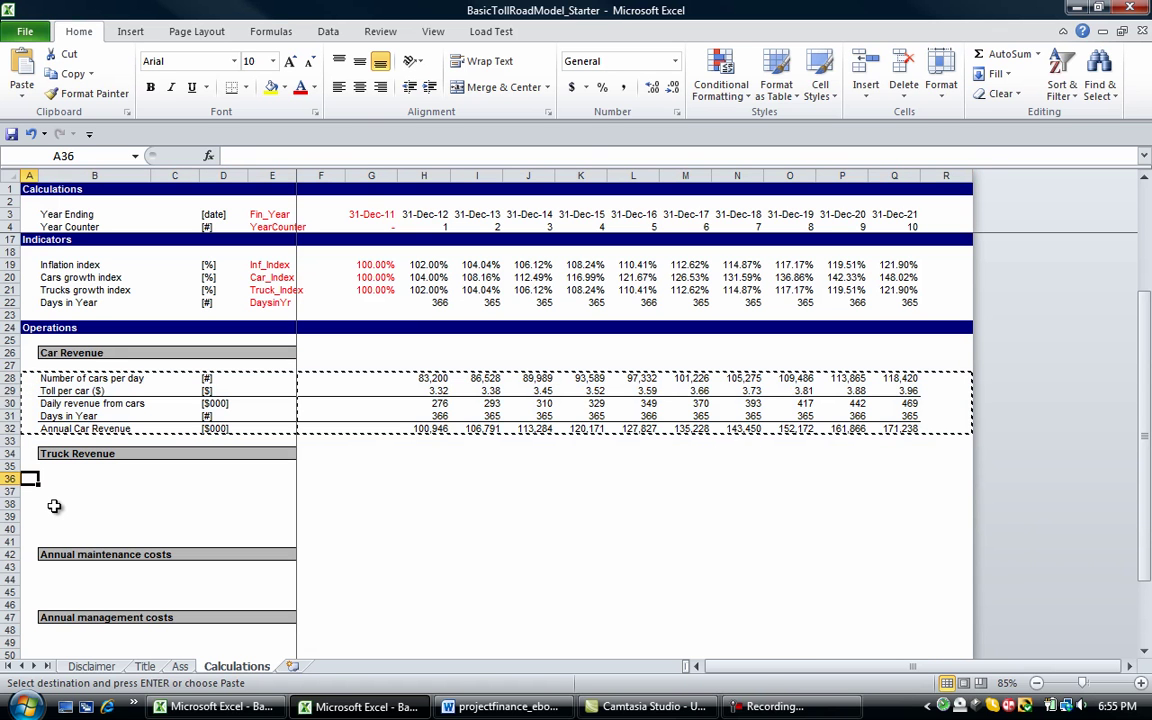
{"action": "key", "text": "ctrl+v"}
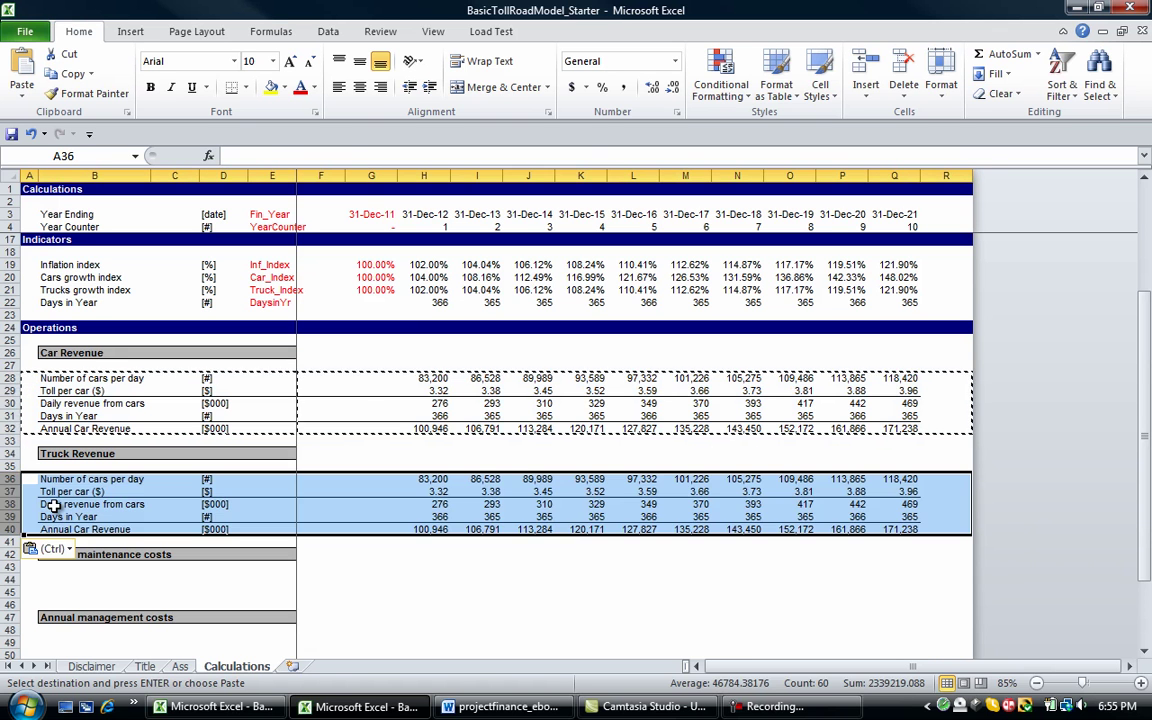
Change the copied label in B36 to "Number of truck per day"
{"action": "key", "text": "Right"}
{"action": "key", "text": "F2"}
{"action": "key", "text": "ctrl+shift+Left"}
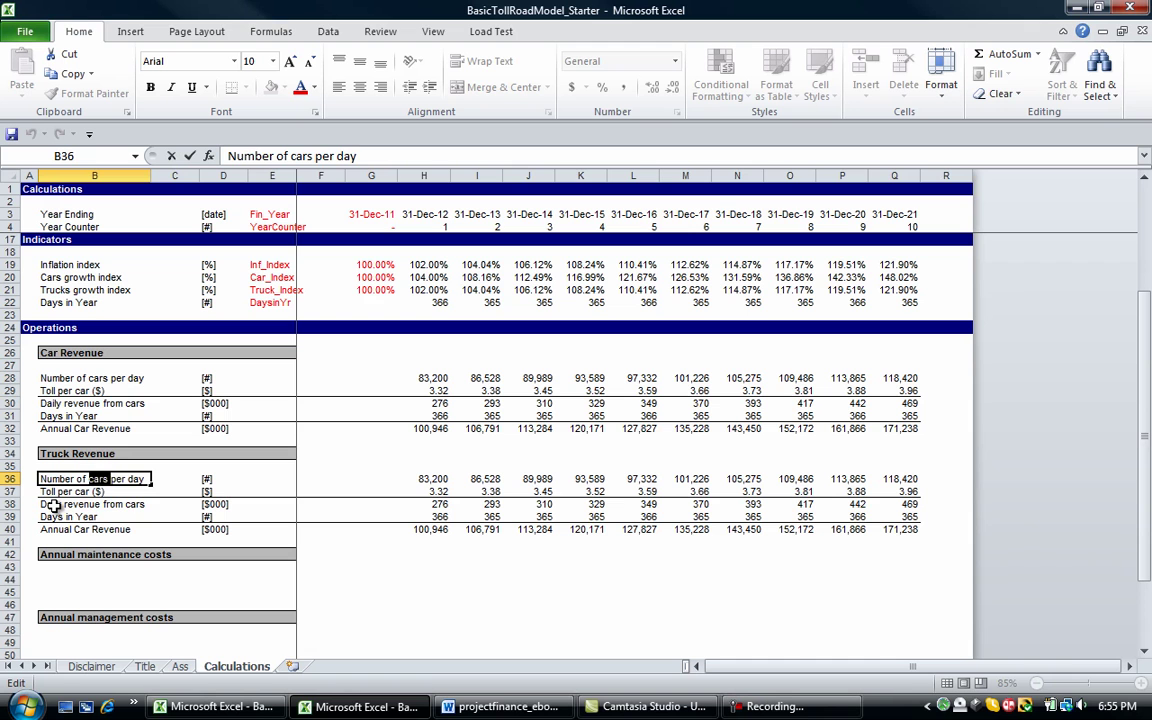
{"action": "type", "text": "truck"}
{"action": "key", "text": "Return"}
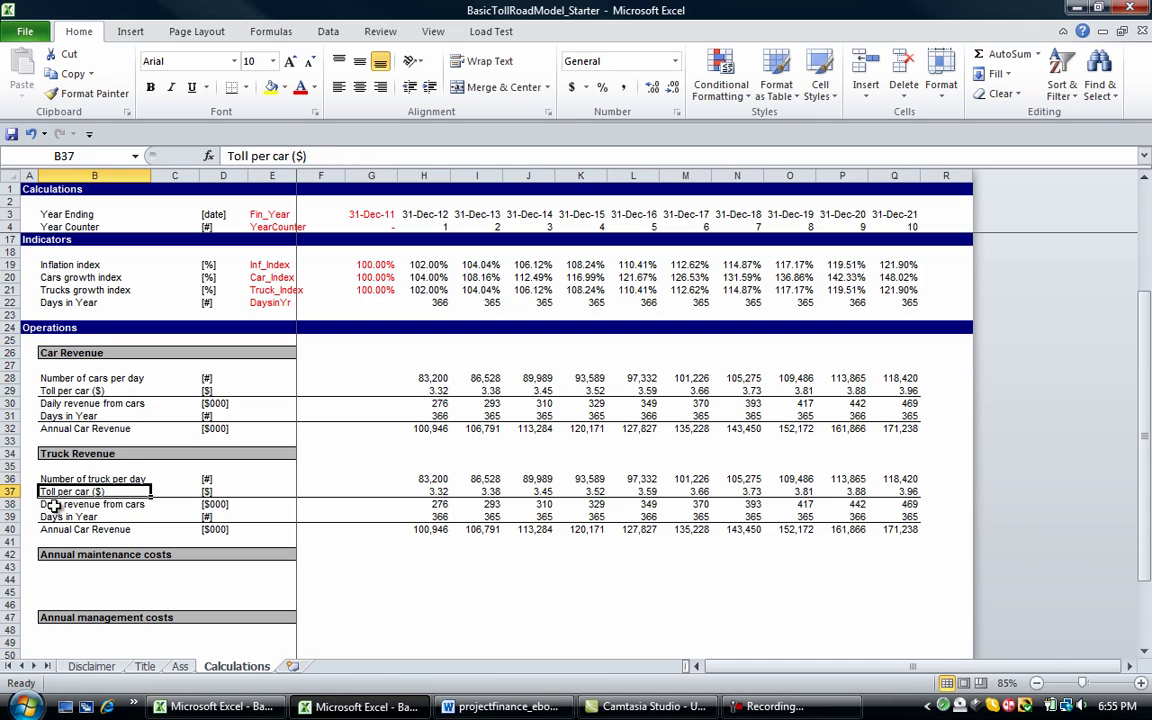
Change the copied toll label in B37 to "Toll per truck ($)"
{"action": "key", "text": "F2"}
{"action": "key", "text": "ctrl+Left"}
{"action": "key", "text": "Left"}
{"action": "key", "text": "ctrl+shift+Left"}
{"action": "type", "text": "truck"}
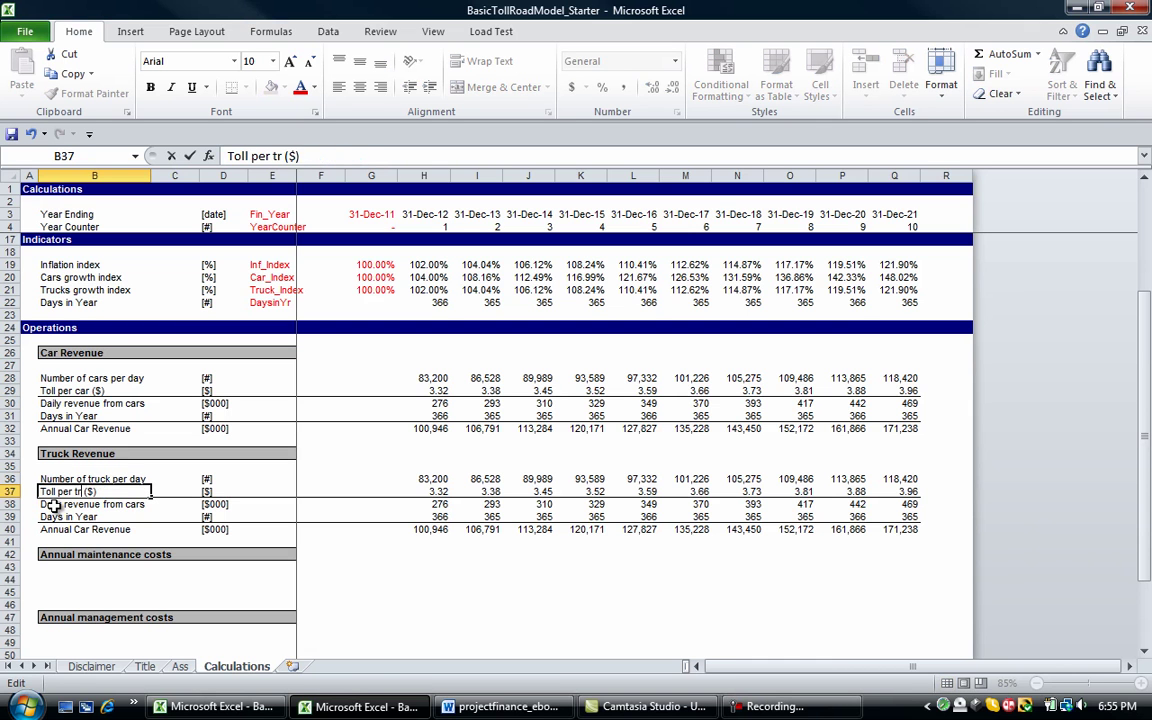
{"action": "key", "text": "Return"}
Change the daily revenue label in B38 to "Daily revenue from truck"
{"action": "key", "text": "F2"}
{"action": "key", "text": "ctrl+shift+Left"}
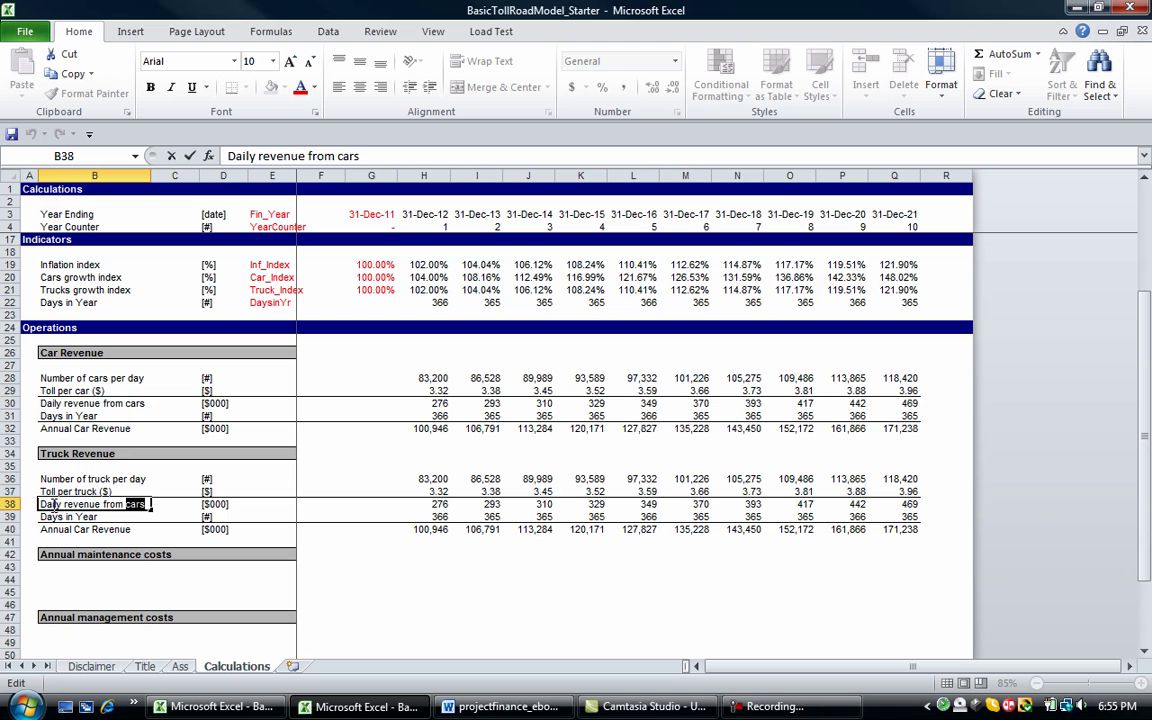
{"action": "type", "text": "truck"}
{"action": "key", "text": "Return"}
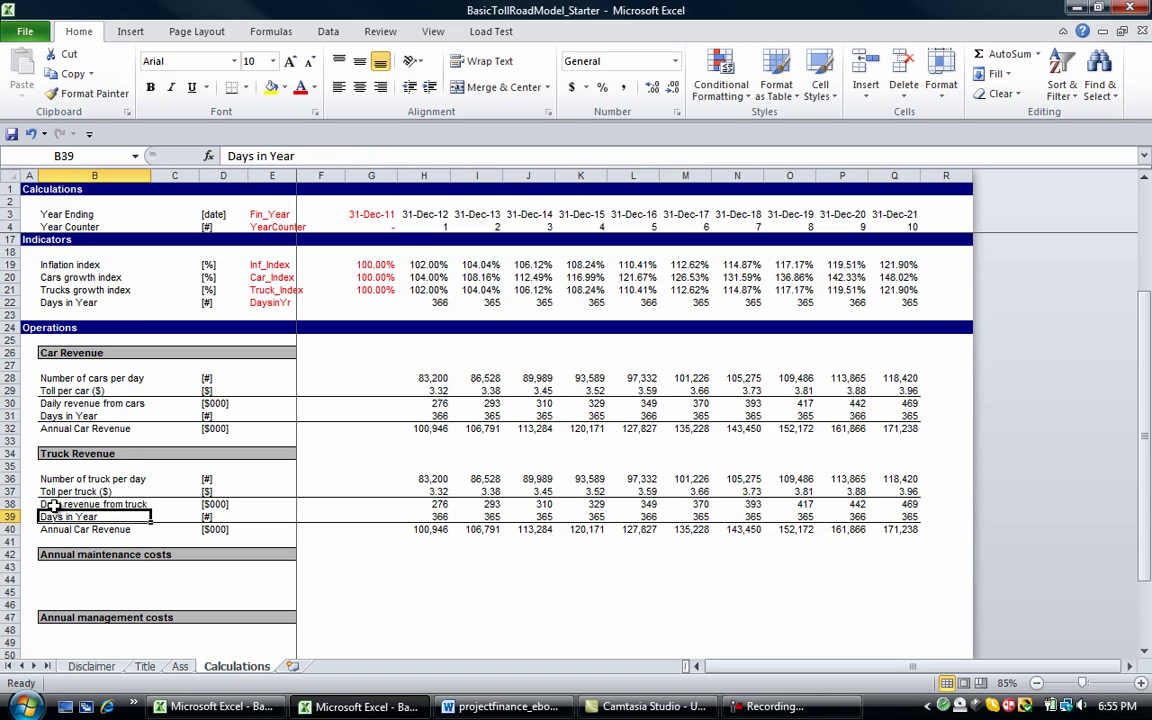
Change the annual revenue label in B40 to "Annual Truck Revenue"
{"action": "key", "text": "Return"}
{"action": "key", "text": "F2"}
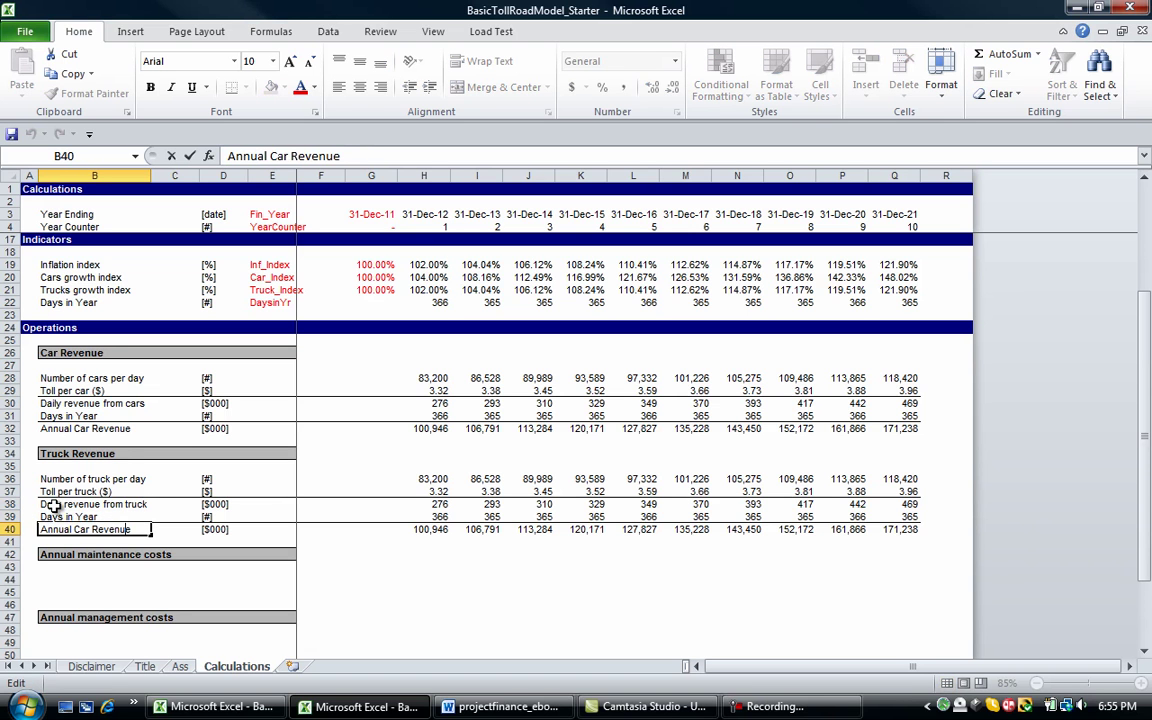
{"action": "key", "text": "ctrl+Left"}
{"action": "key", "text": "ctrl+Left"}
{"action": "key", "text": "ctrl+shift+Right"}
{"action": "type", "text": "Truck"}
{"action": "key", "text": "Return"}
Replace NoCarsperday with NoTrucksperday in the first-year truck count formula in H36
{"action": "key", "text": "Up"}
{"action": "key", "text": "Right"}
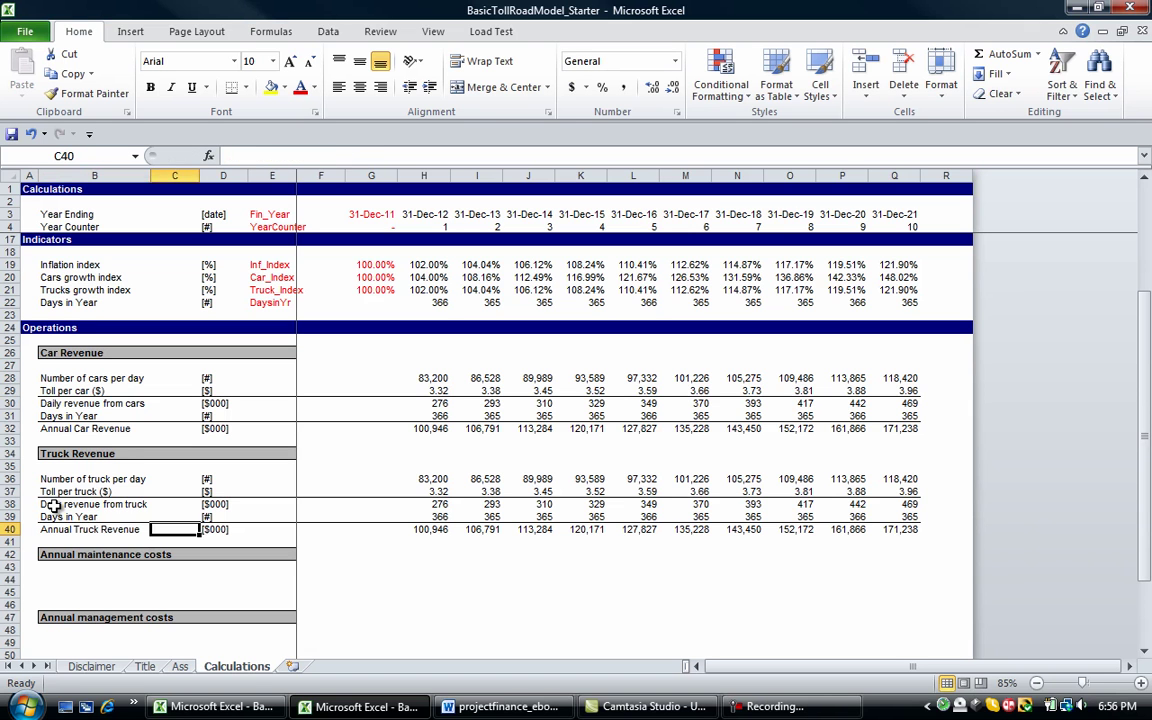
{"action": "key", "text": "Right"}
{"action": "key", "text": "Right"}
{"action": "key", "text": "Right"}
{"action": "key", "text": "Right"}
{"action": "key", "text": "Right"}
{"action": "key", "text": "Up"}
{"action": "key", "text": "Up"}
{"action": "key", "text": "Up"}
{"action": "key", "text": "Up"}
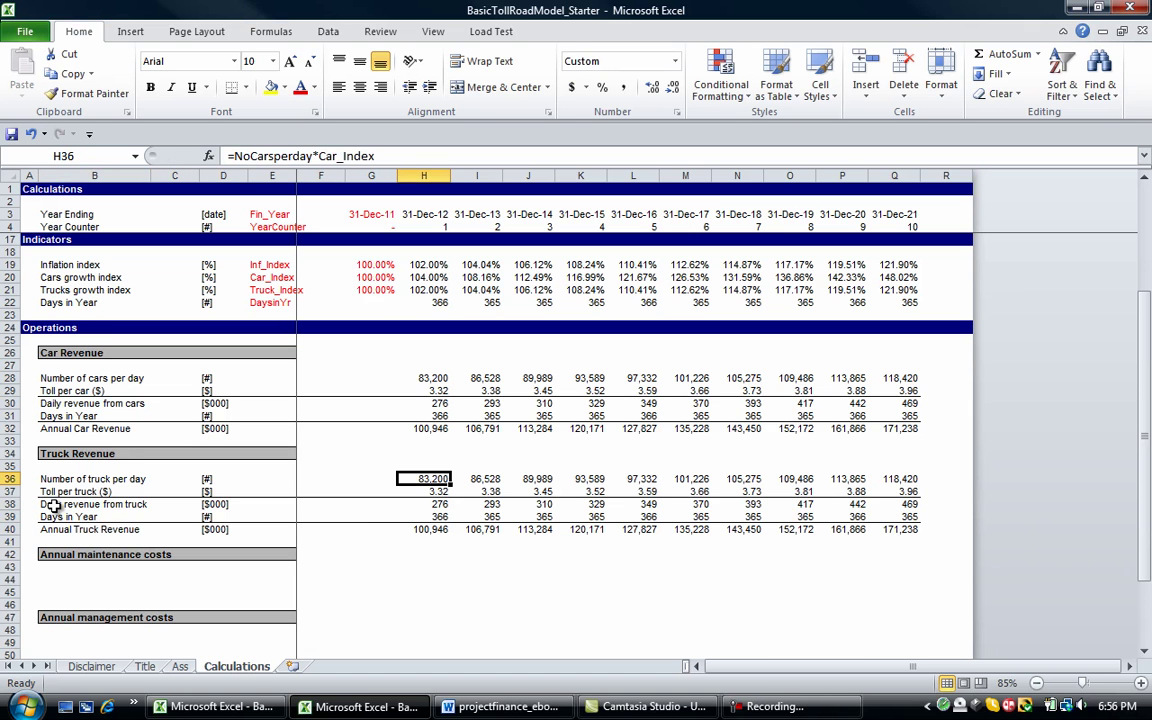
{"action": "key", "text": "F2"}
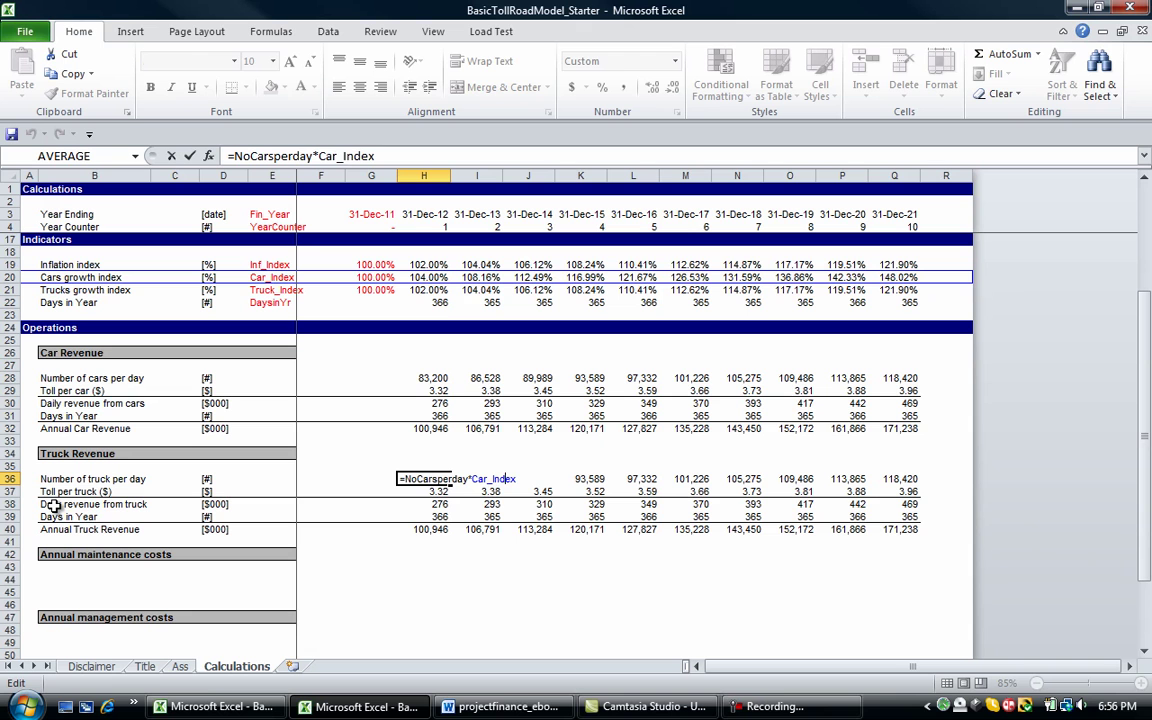
{"action": "key", "text": "Left"}
{"action": "key", "text": "Left"}
{"action": "key", "text": "Left"}
{"action": "key", "text": "Left"}
{"action": "key", "text": "Home"}
{"action": "key", "text": "BackSpace"}
{"action": "key", "text": "BackSpace"}
{"action": "key", "text": "BackSpace"}
{"action": "key", "text": "BackSpace"}
{"action": "type", "text": "trucks"}
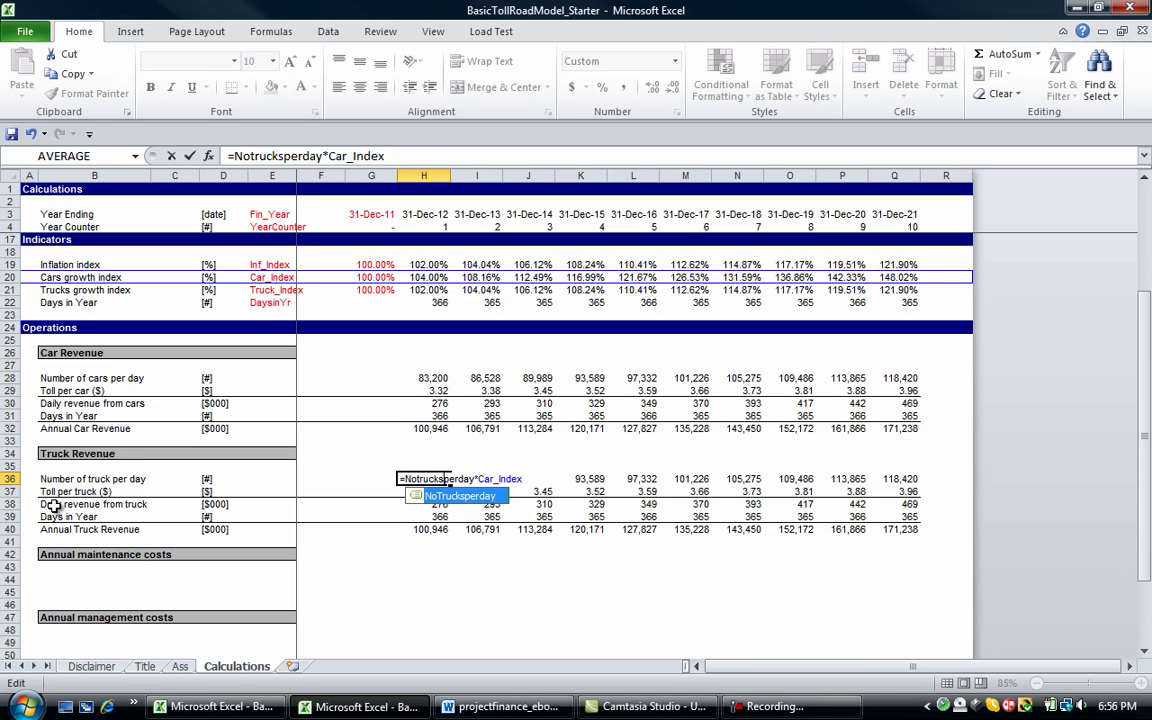
Replace Car_Index with Truck_Index in the H36 formula so it reads =NoTrucksperday*Truck_Index
{"action": "key", "text": "Escape"}
{"action": "key", "text": "Left"}
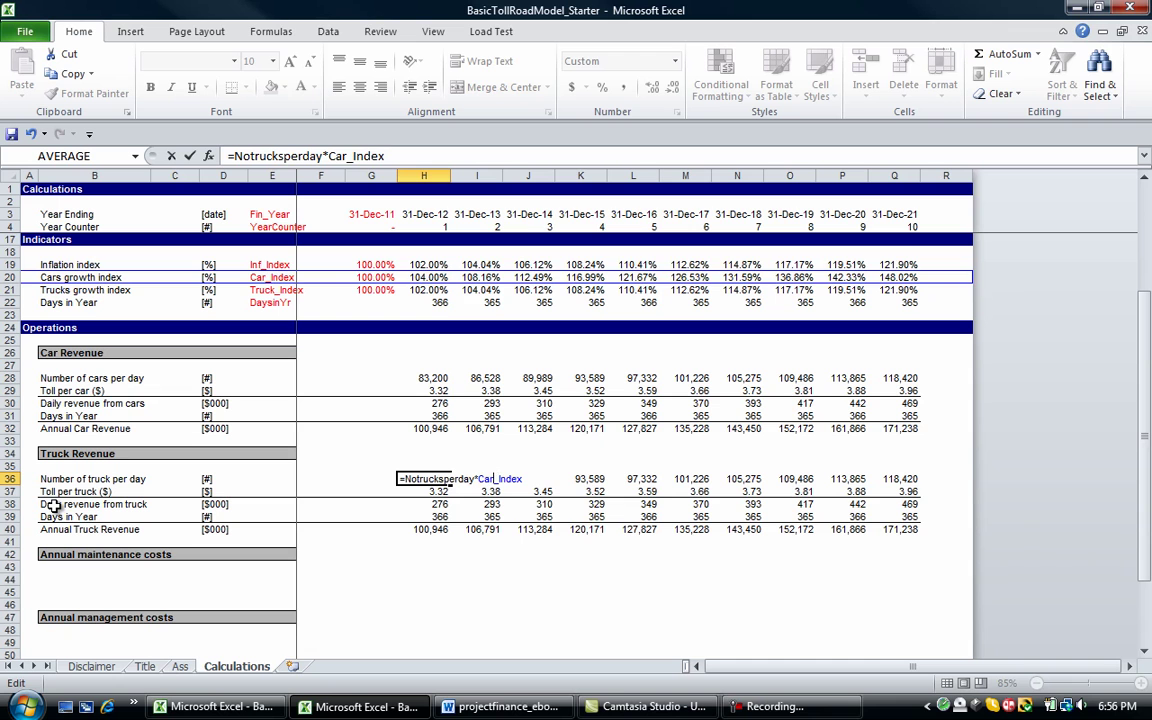
{"action": "key", "text": "BackSpace"}
{"action": "key", "text": "BackSpace"}
{"action": "key", "text": "BackSpace"}
{"action": "type", "text": "truck"}
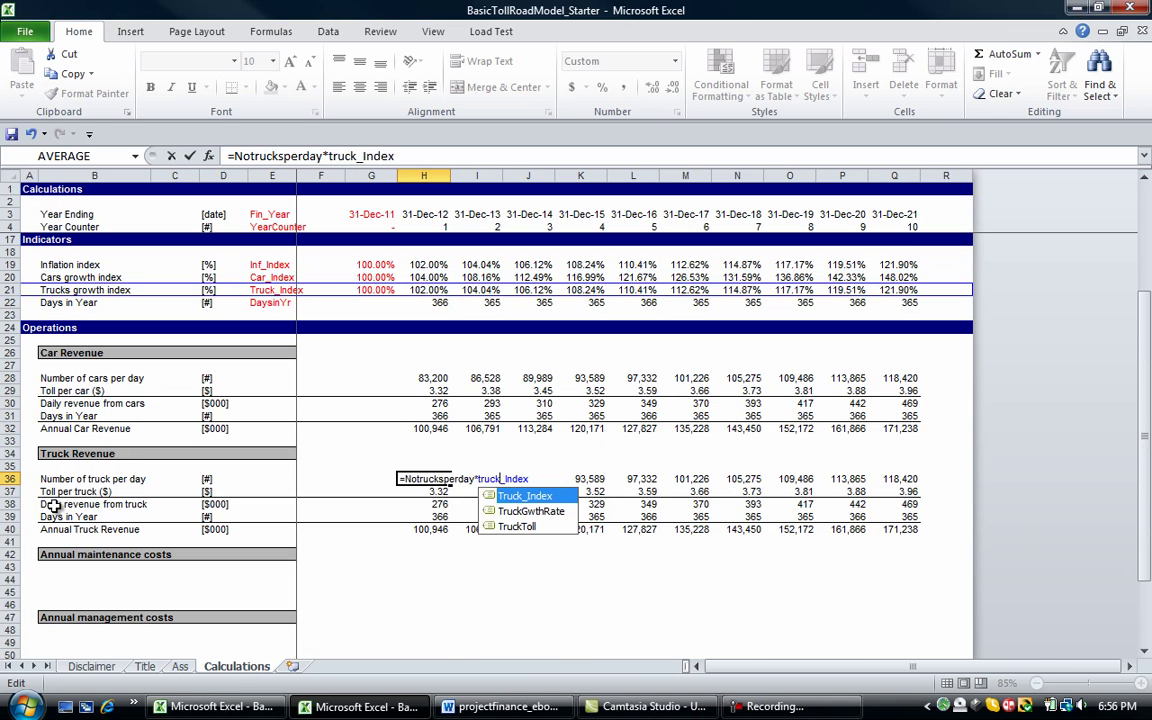
{"action": "key", "text": "Return"}
Replace CarToll with TruckToll in the toll per truck formula in H37, keeping the multiplication by Inf_Index
{"action": "key", "text": "F2"}
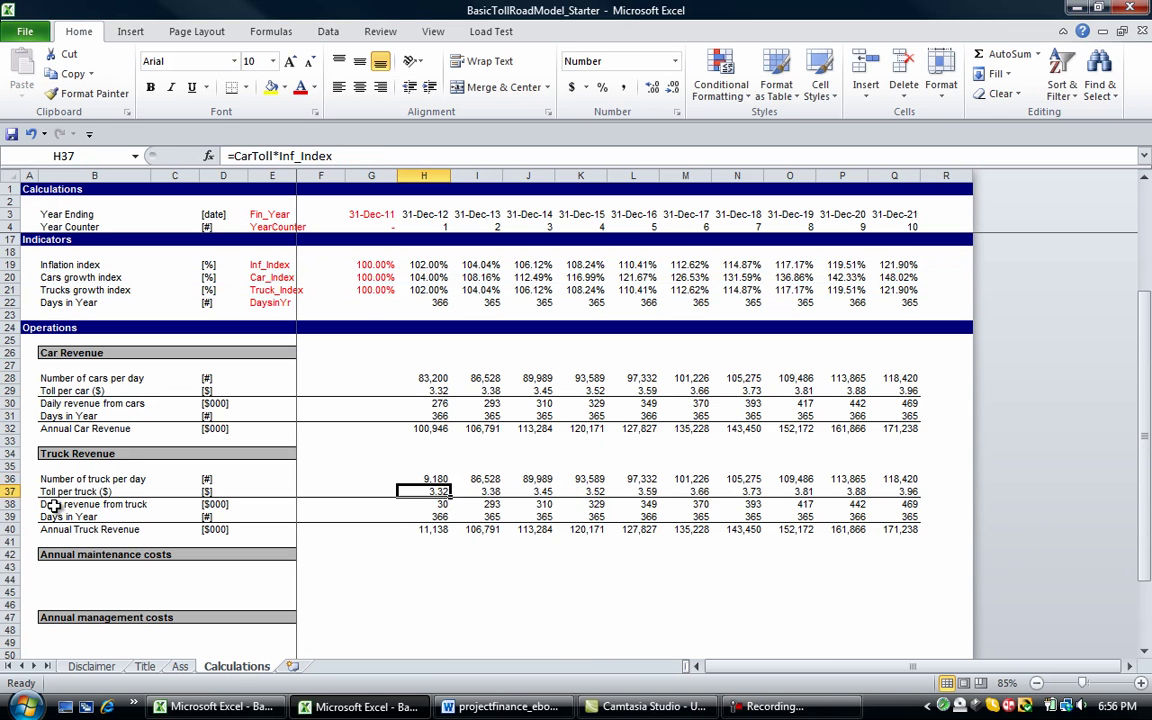
{"action": "key", "text": "Left"}
{"action": "key", "text": "Left"}
{"action": "key", "text": "Left"}
{"action": "key", "text": "Left"}
{"action": "key", "text": "Left"}
{"action": "key", "text": "Left"}
{"action": "key", "text": "Left"}
{"action": "key", "text": "Left"}
{"action": "key", "text": "Left"}
{"action": "key", "text": "Left"}
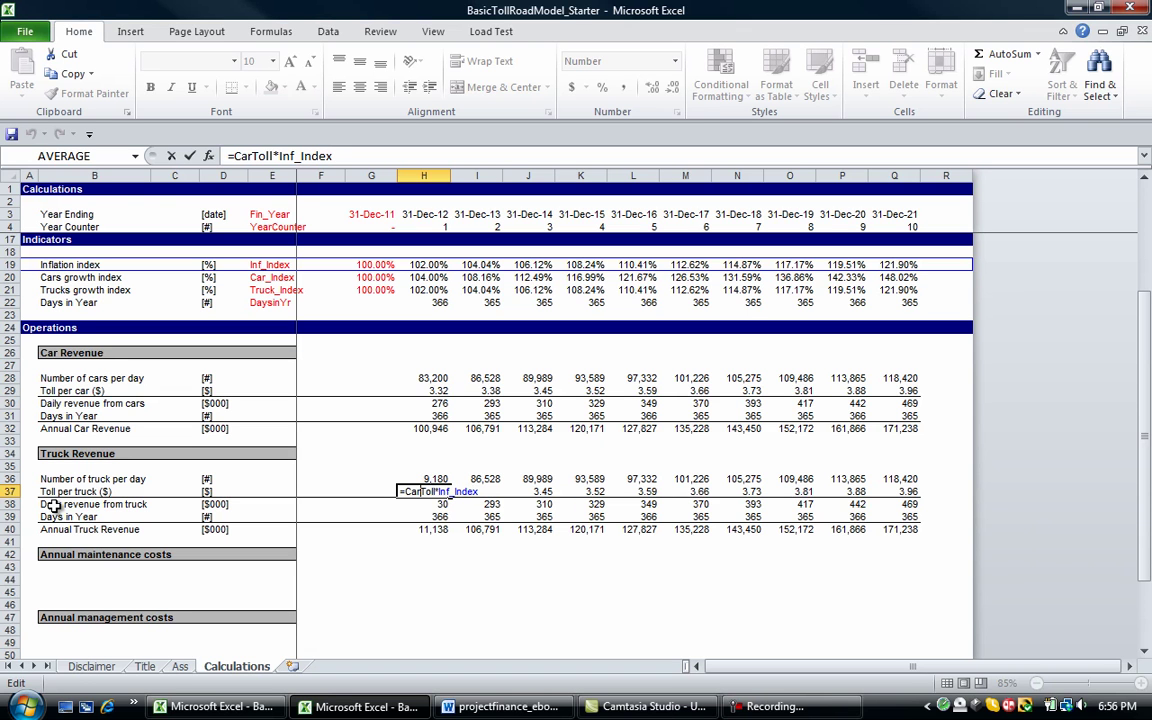
{"action": "key", "text": "Left"}
{"action": "key", "text": "Left"}
{"action": "key", "text": "Left"}
{"action": "key", "text": "Left"}
{"action": "key", "text": "BackSpace"}
{"action": "key", "text": "BackSpace"}
{"action": "key", "text": "BackSpace"}
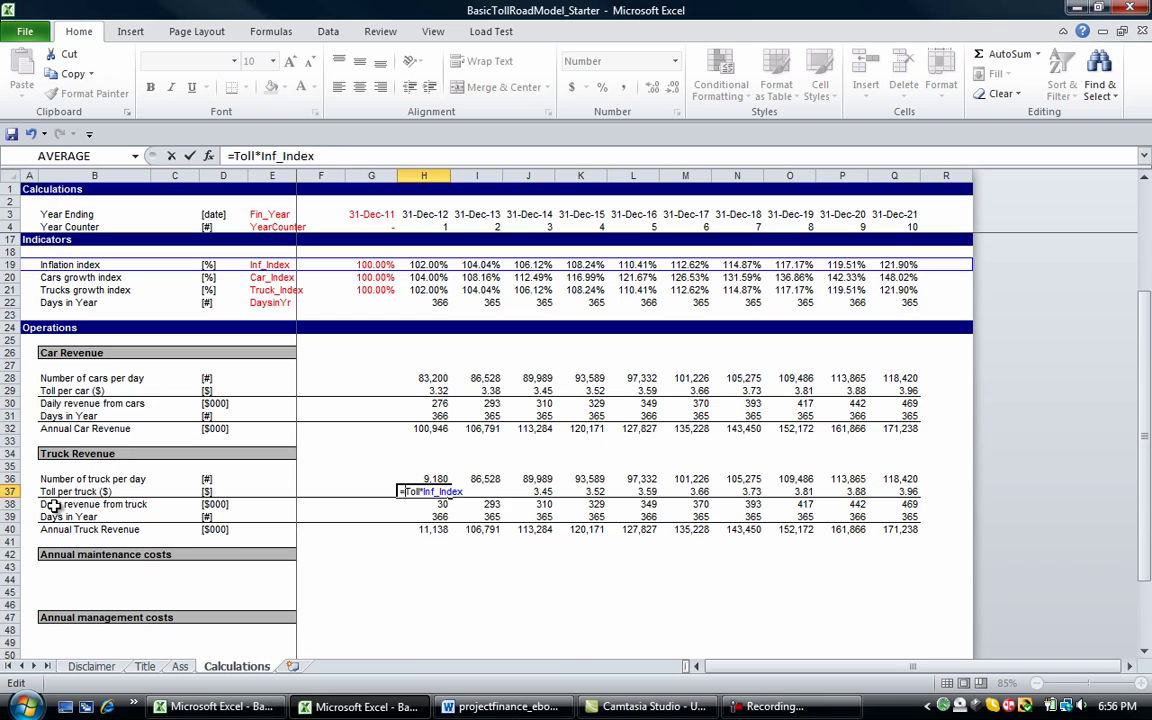
{"action": "type", "text": "truck"}
{"action": "key", "text": "Return"}
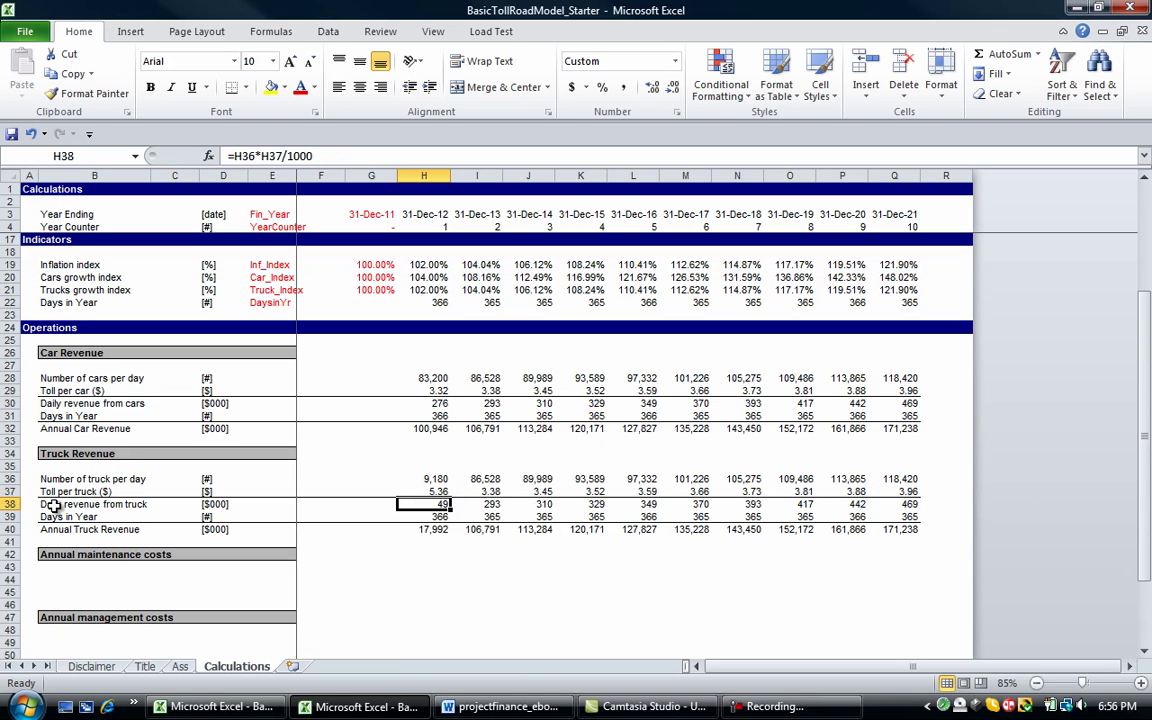
Fill the truck count and toll per truck formulas from H36:H37 across the yearly columns to Q37
{"action": "key", "text": "Down"}
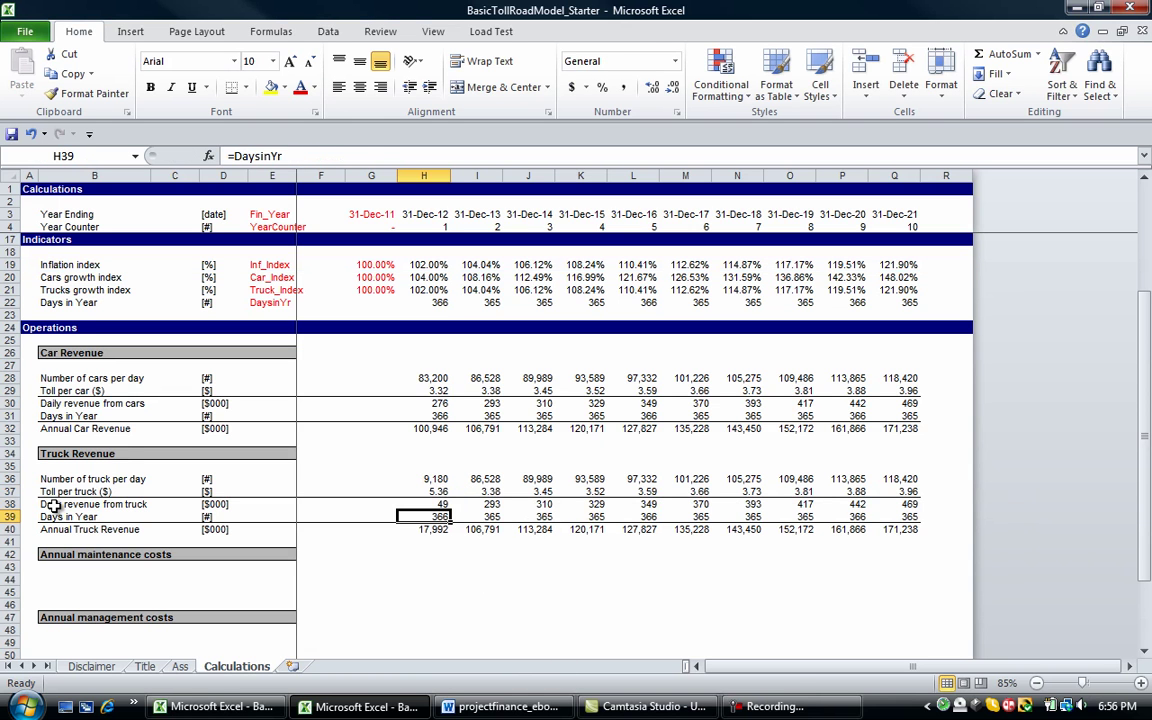
{"action": "key", "text": "Up"}
{"action": "key", "text": "Up"}
{"action": "key", "text": "Up"}
{"action": "key", "text": "shift+Down"}
{"action": "key", "text": "ctrl+shift+Right"}
{"action": "key", "text": "ctrl+r"}
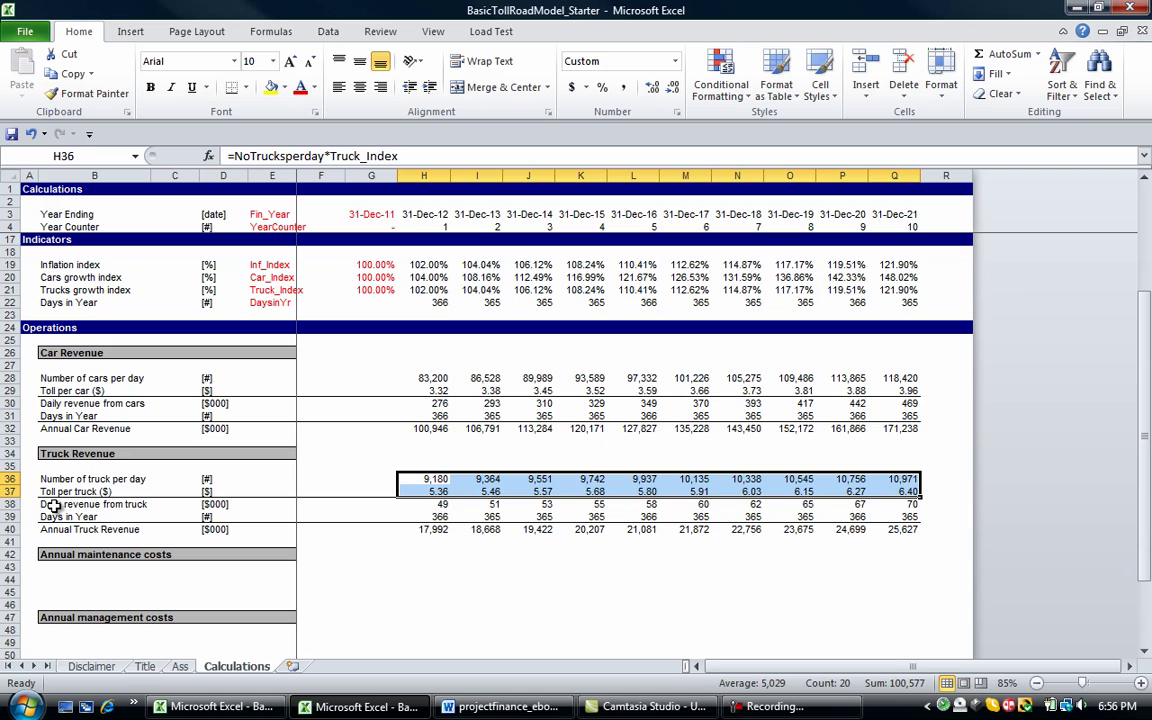
Check the Days in Year formulas in row 39 of the Truck Revenue section
{"action": "key", "text": "Down"}
{"action": "key", "text": "Down"}
{"action": "key", "text": "Down"}
{"action": "key", "text": "Down"}
{"action": "key", "text": "Up"}
{"action": "key", "text": "Right"}
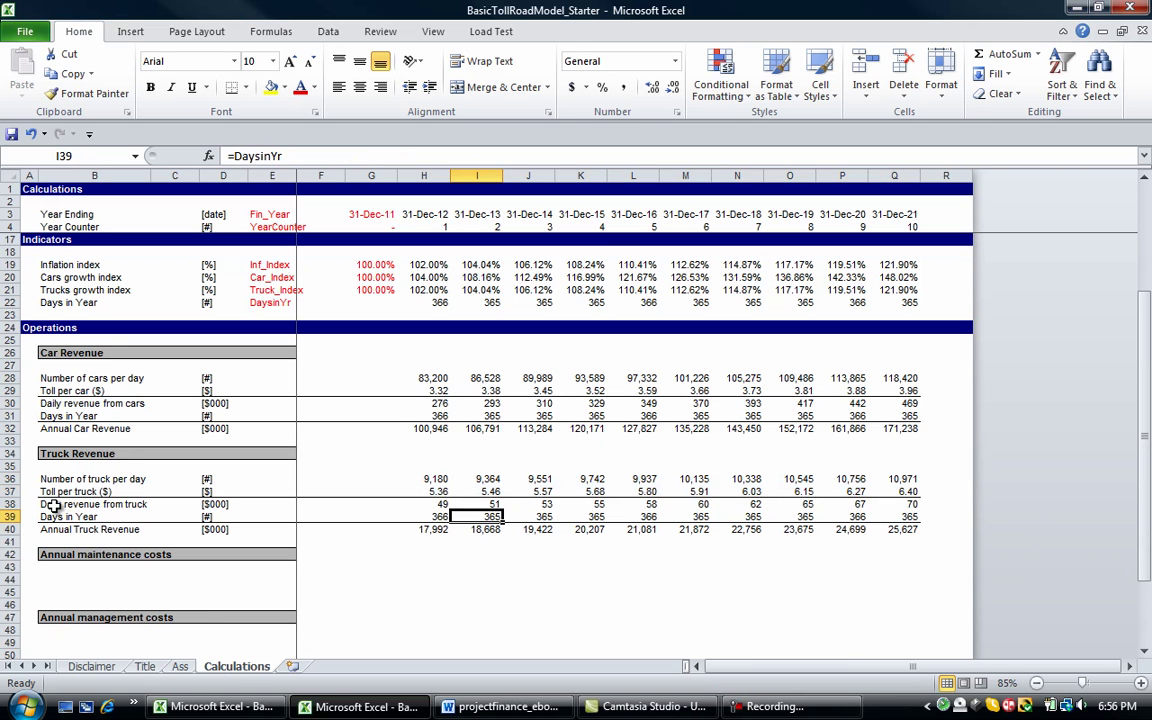
{"action": "key", "text": "Left"}
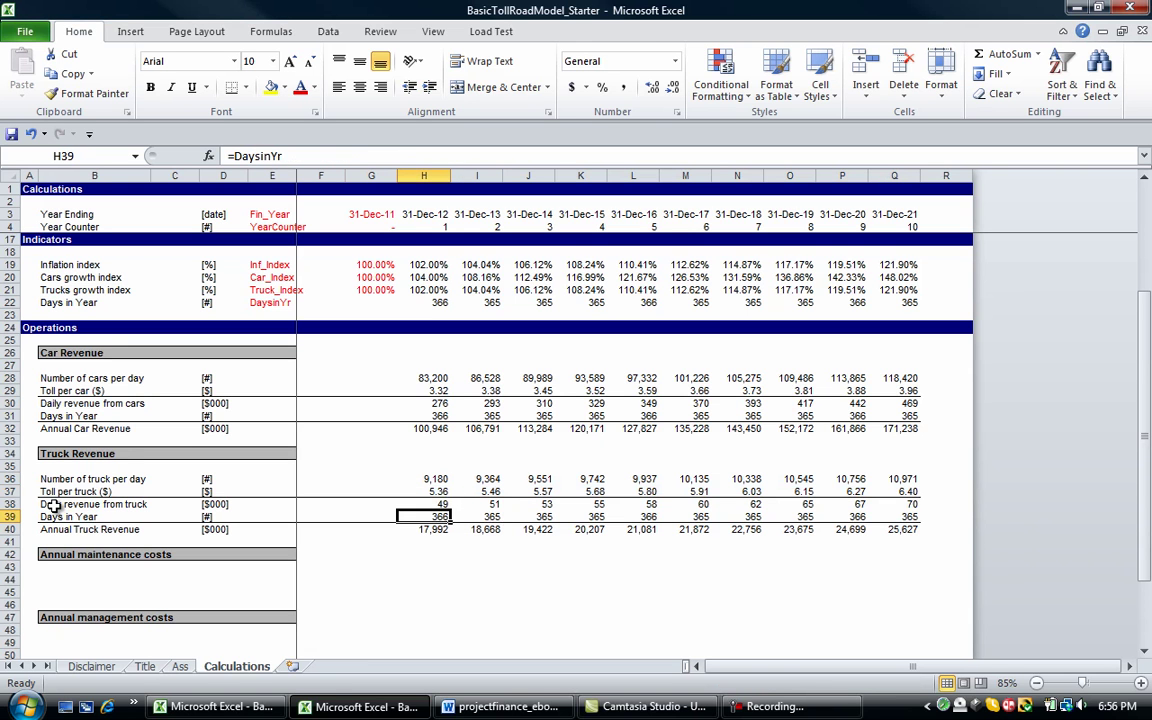
Look over the empty cost sections below Truck Revenue, down to the Annual capex heading
{"action": "key", "text": "Down"}
{"action": "key", "text": "Down"}
{"action": "key", "text": "Down"}
{"action": "key", "text": "Down"}
{"action": "key", "text": "Down"}
{"action": "key", "text": "Down"}
{"action": "key", "text": "Down"}
{"action": "key", "text": "Down"}
{"action": "key", "text": "Down"}
{"action": "key", "text": "Down"}
{"action": "key", "text": "Down"}
{"action": "key", "text": "Down"}
{"action": "key", "text": "Down"}
{"action": "key", "text": "Down"}
{"action": "key", "text": "Down"}
{"action": "key", "text": "Down"}
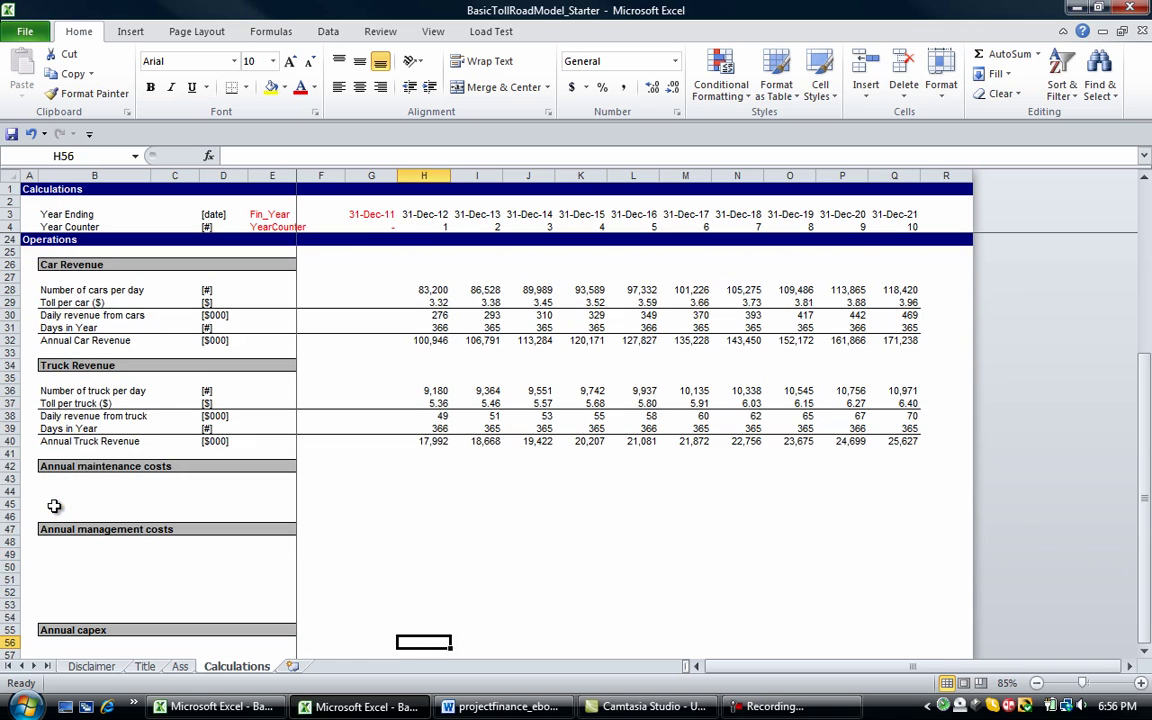
{"action": "key", "text": "Up"}
{"action": "key", "text": "Up"}
{"action": "key", "text": "Up"}
{"action": "key", "text": "Up"}
{"action": "key", "text": "Up"}
{"action": "key", "text": "Up"}
{"action": "key", "text": "Up"}
{"action": "key", "text": "Up"}
{"action": "key", "text": "Left"}
{"action": "key", "text": "Left"}
{"action": "key", "text": "Up"}
{"action": "key", "text": "Up"}
{"action": "key", "text": "Left"}
{"action": "key", "text": "Left"}
{"action": "key", "text": "Left"}
{"action": "key", "text": "Left"}
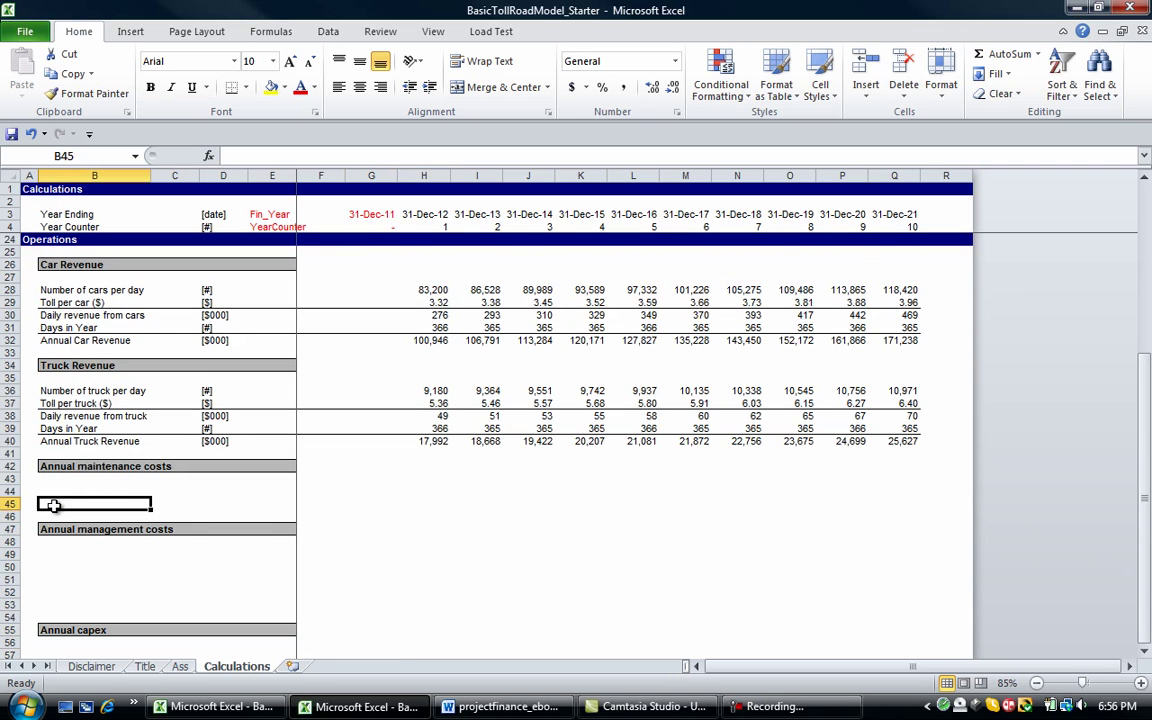
Rename the Annual maintenance costs heading in B42 to "Operating Expenses"
{"action": "key", "text": "shift+space"}
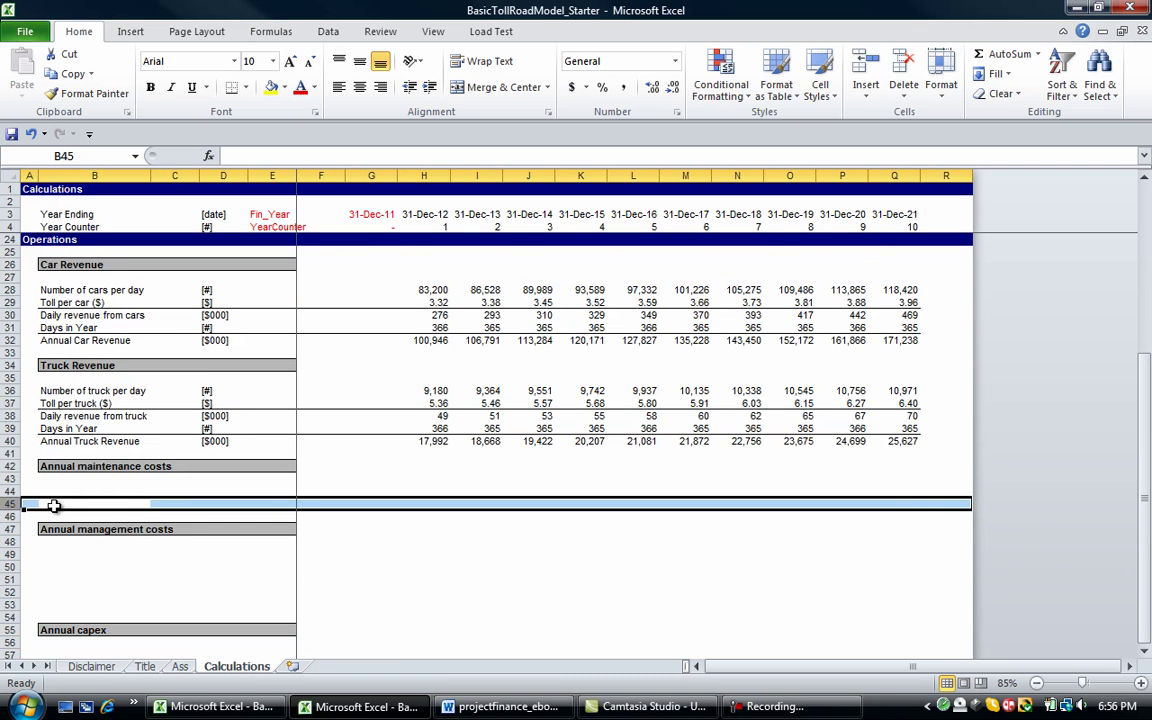
{"action": "key", "text": "Up"}
{"action": "key", "text": "Up"}
{"action": "key", "text": "Up"}
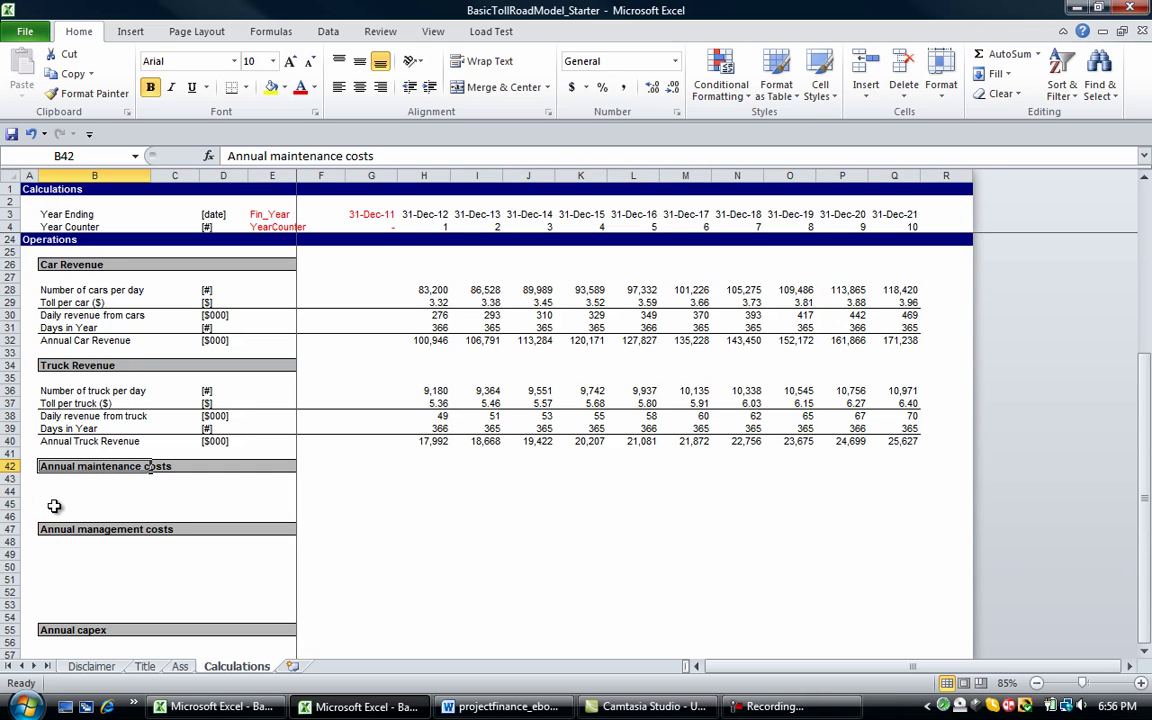
{"action": "type", "text": "Operating Ex"}
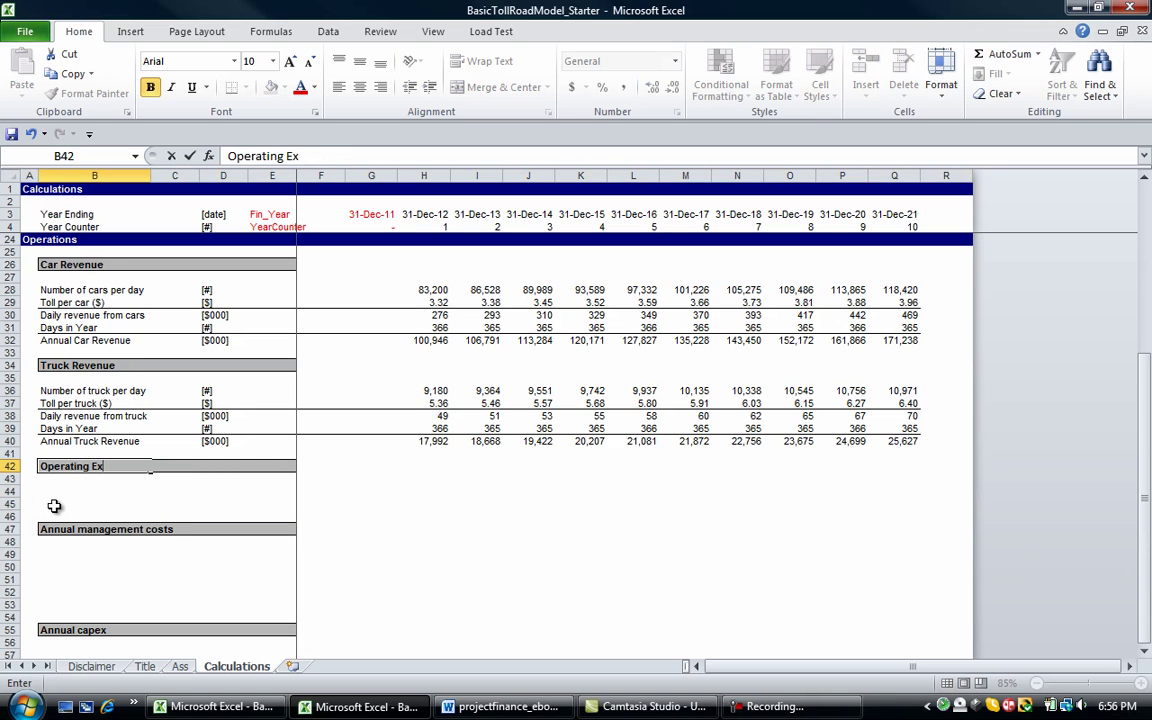
{"action": "type", "text": "penses"}
{"action": "key", "text": "Return"}
Delete the Annual management costs heading row 47 and return to B44 under Operating Expenses
{"action": "key", "text": "Down"}
{"action": "key", "text": "Down"}
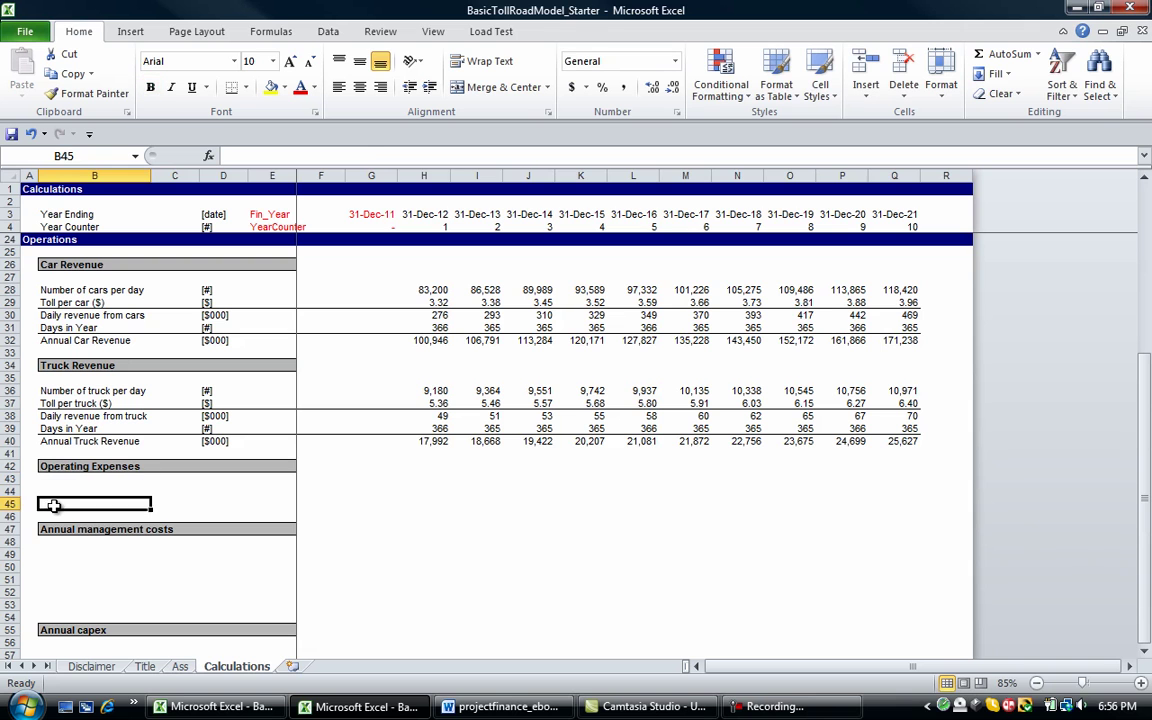
{"action": "key", "text": "Down"}
{"action": "key", "text": "Down"}
{"action": "key", "text": "shift+space"}
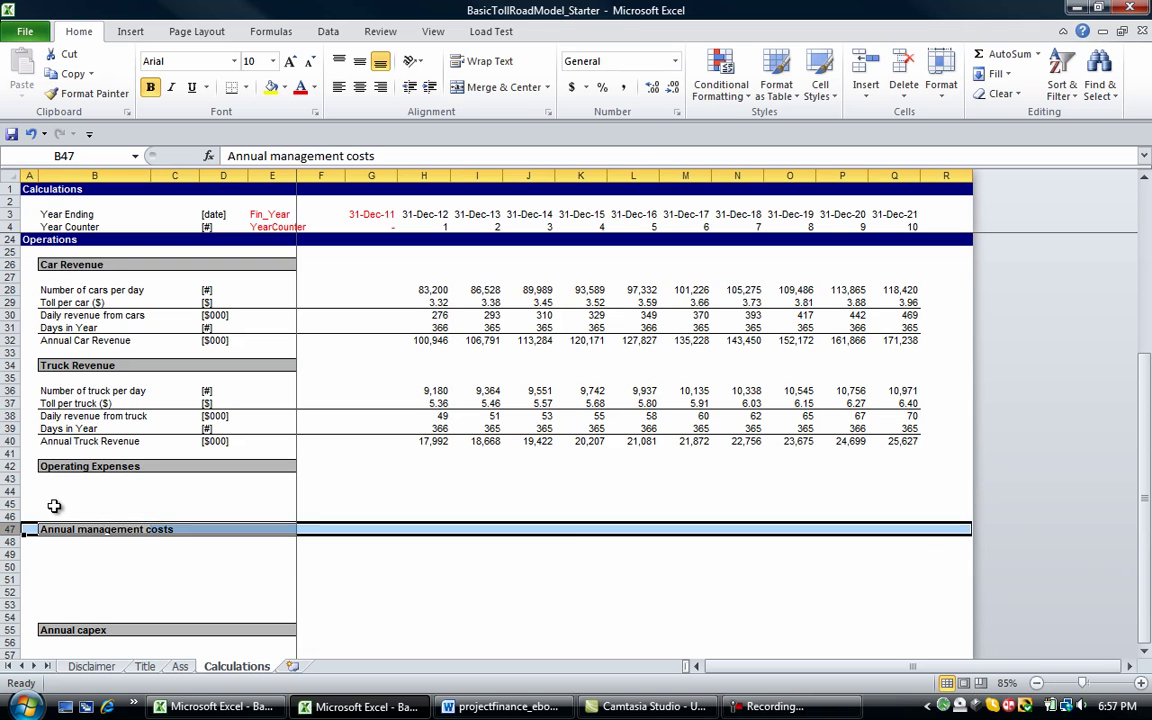
{"action": "key", "text": "ctrl+minus"}
{"action": "key", "text": "Up"}
{"action": "key", "text": "Up"}
{"action": "key", "text": "Up"}
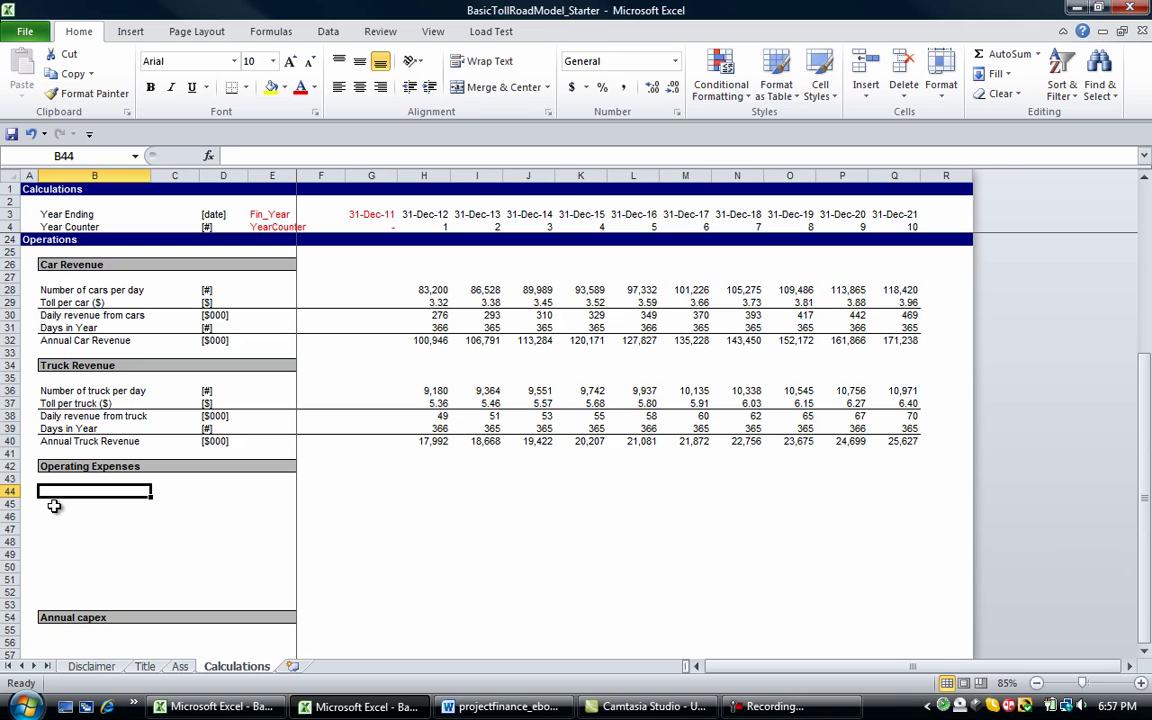
Label B44 "Maintenance Costs" and B45 "Management Costs" under the Operating Expenses heading
{"action": "type", "text": "Maintenance"}
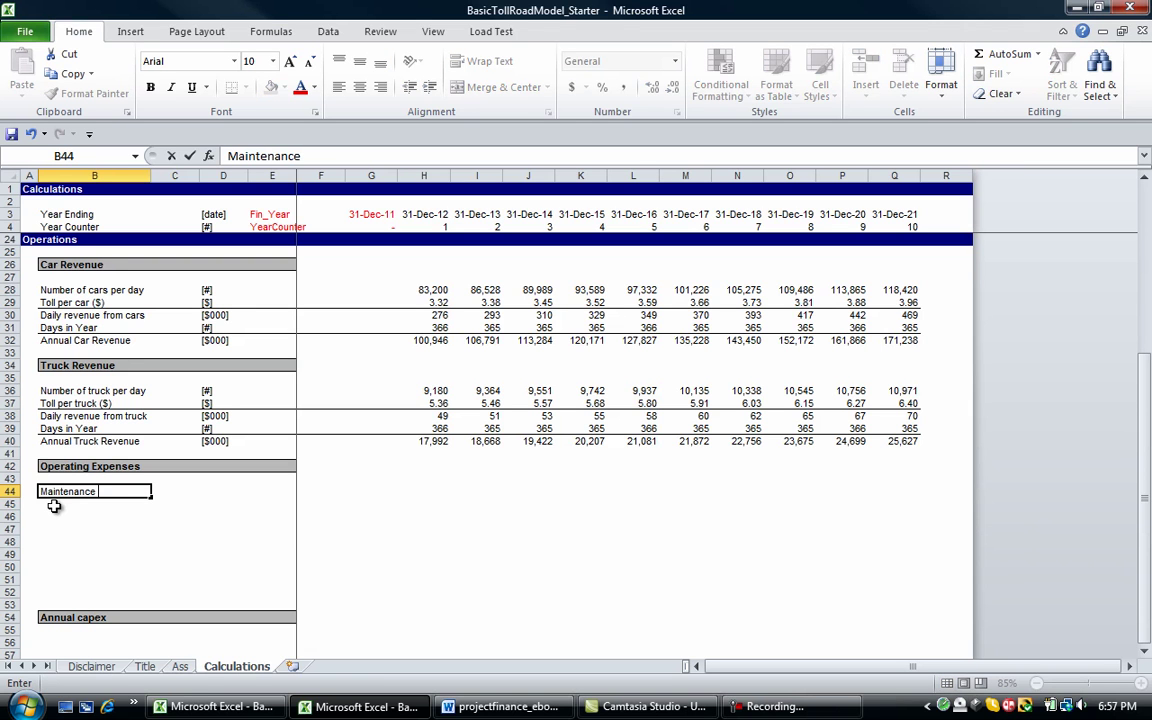
{"action": "type", "text": " Costs"}
{"action": "key", "text": "Return"}
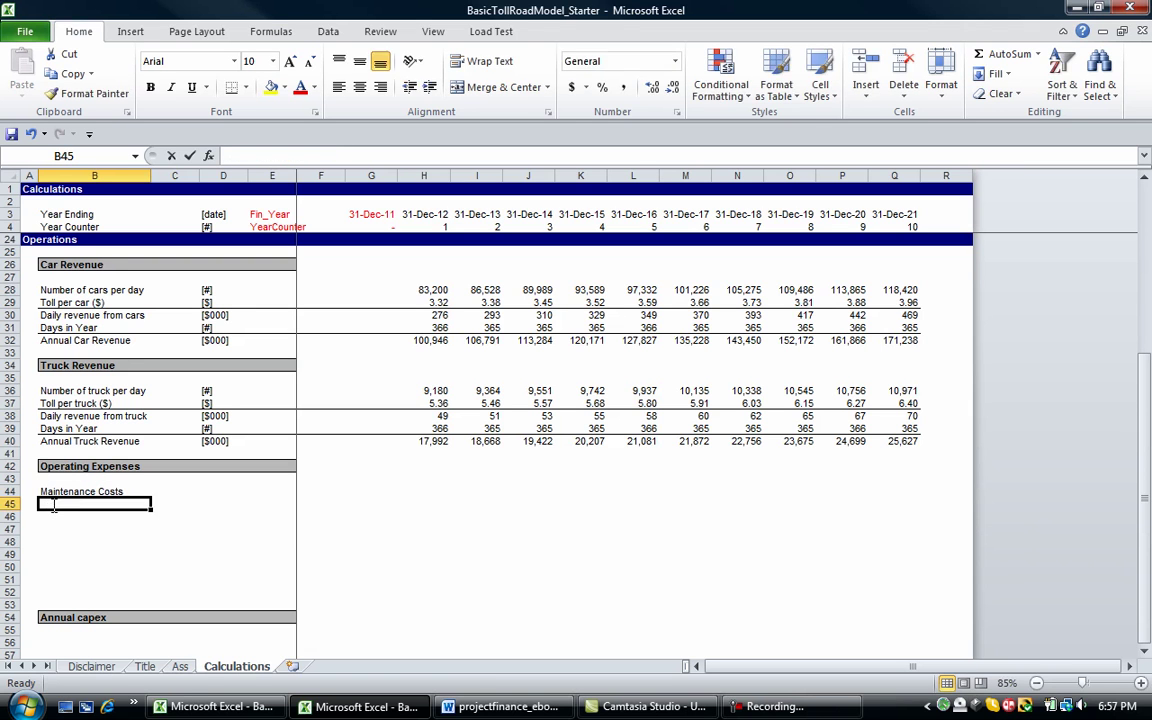
{"action": "type", "text": "Management Cost"}
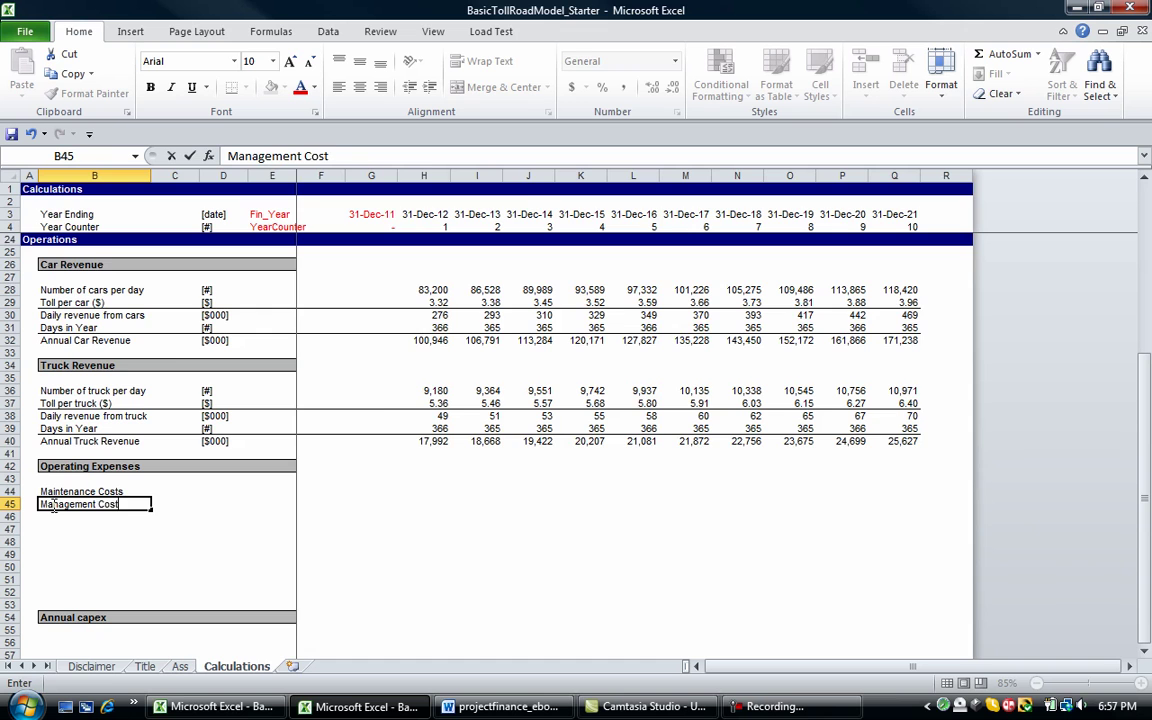
{"action": "type", "text": "s"}
{"action": "key", "text": "Return"}
Check the annual maintenance and management cost assumptions under Expenses on the Ass sheet
{"action": "key", "text": "ctrl+Page_Up"}
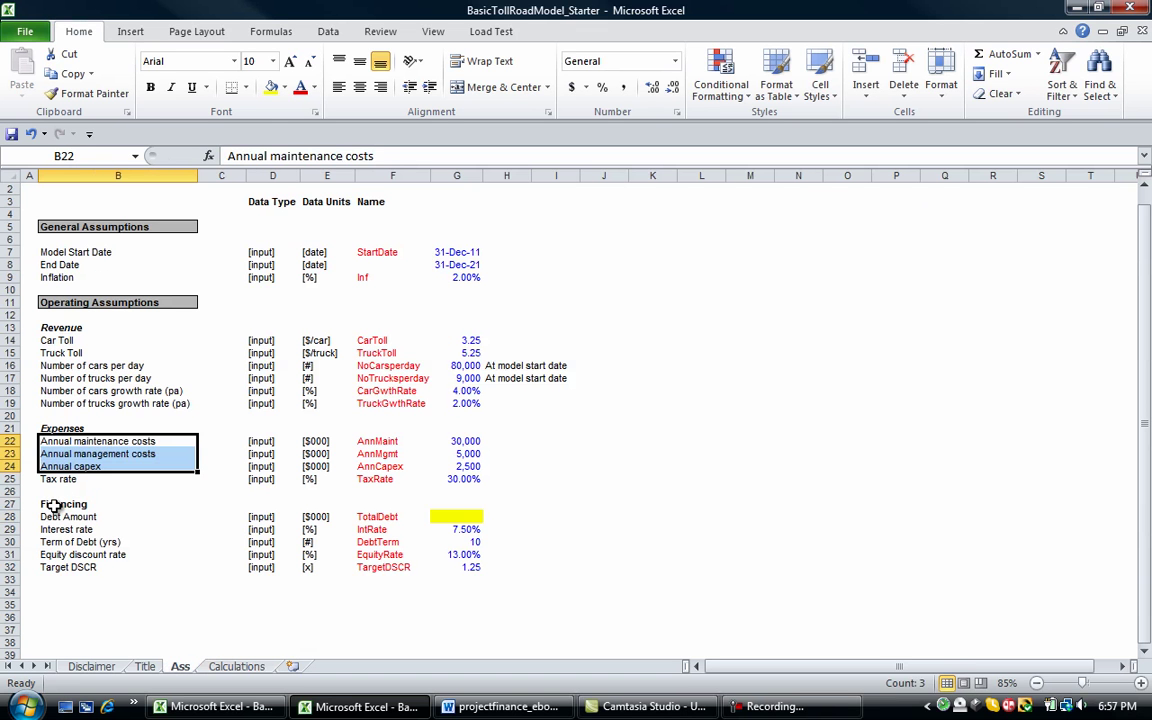
{"action": "key", "text": "Down"}
{"action": "key", "text": "Down"}
{"action": "key", "text": "Up"}
{"action": "key", "text": "Up"}
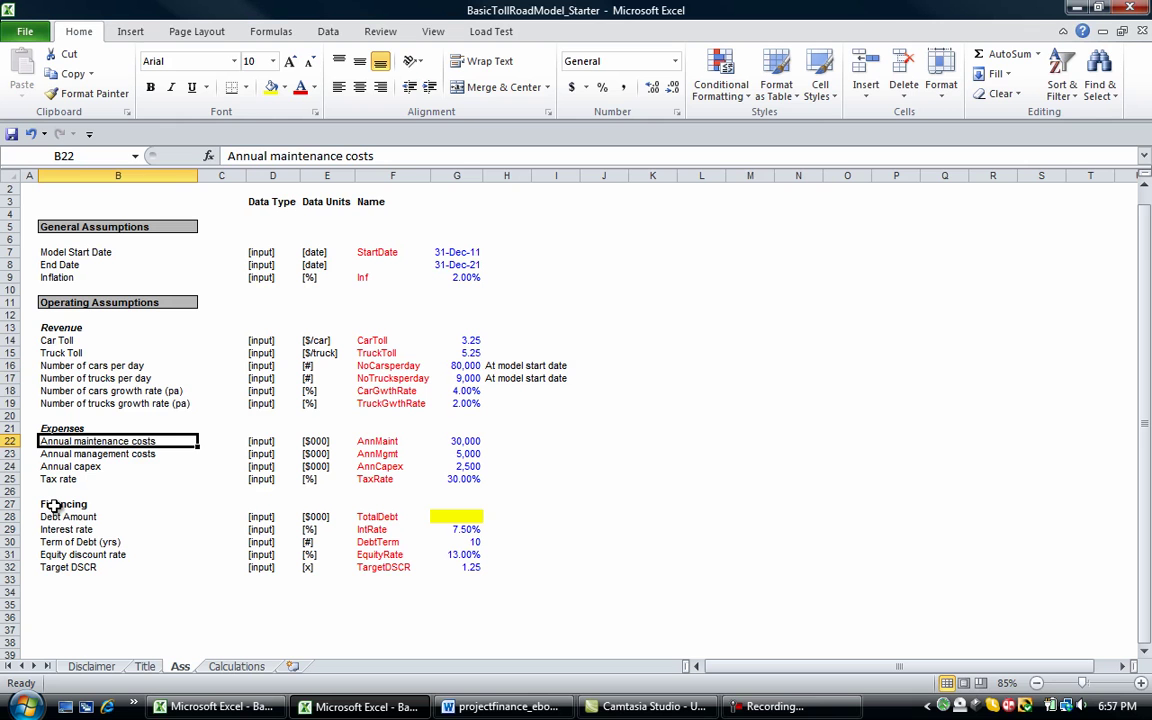
{"action": "key", "text": "shift+Down"}
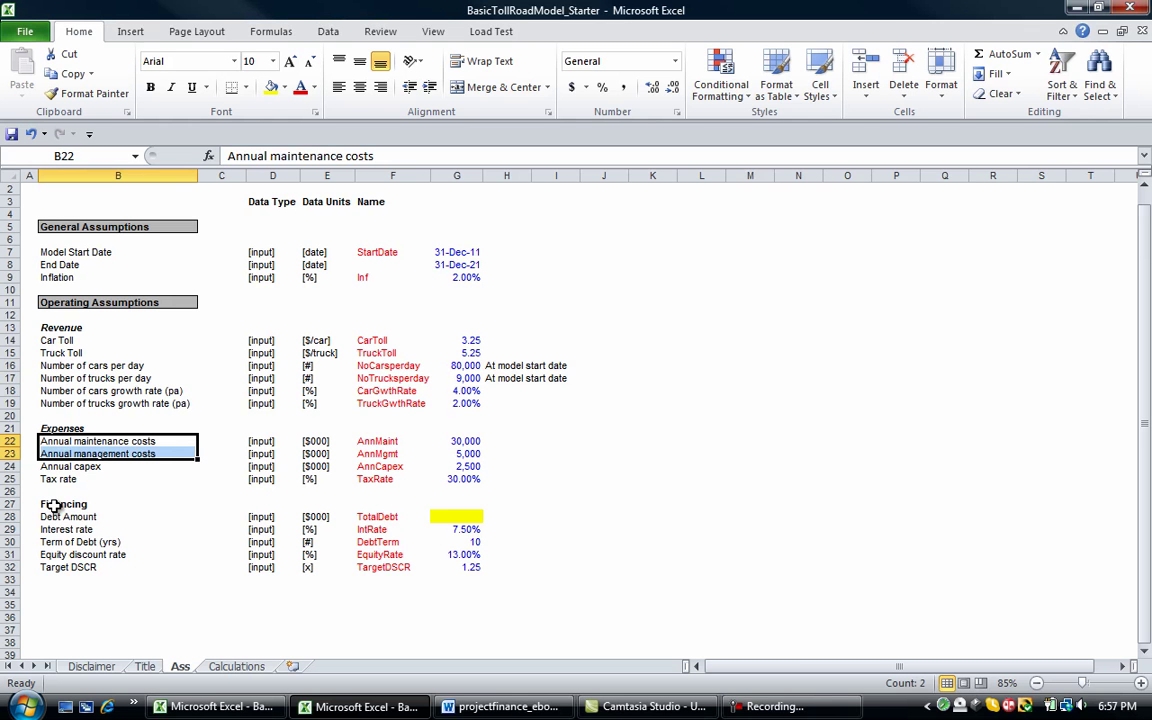
{"action": "key", "text": "ctrl+Page_Down"}
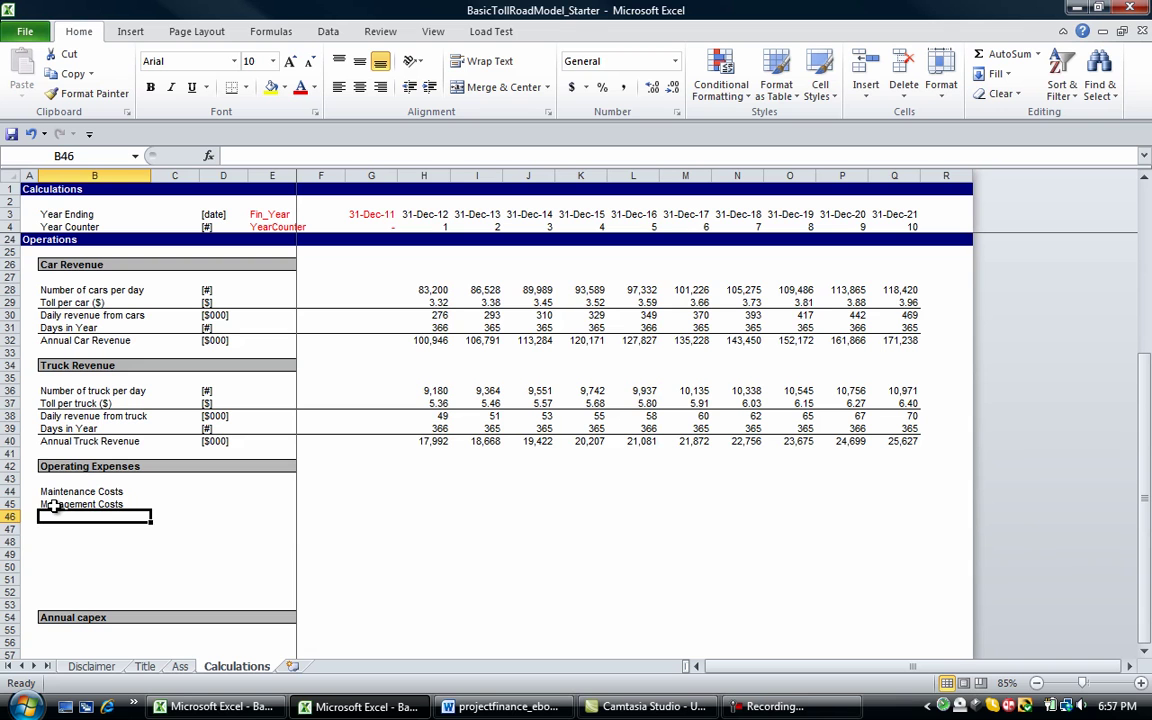
Enter the label "Total Operating Costs" in B46 below Management Costs
{"action": "key", "text": "Down"}
{"action": "key", "text": "Up"}
{"action": "type", "text": "Total"}
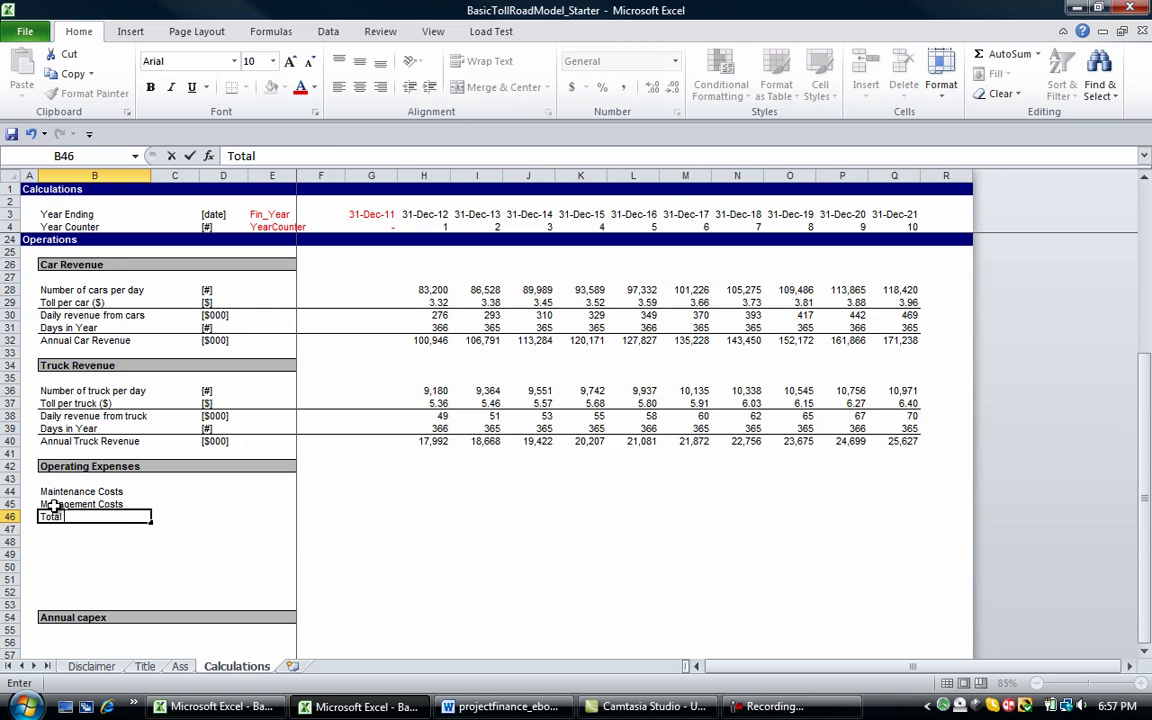
{"action": "type", "text": " Operating Cost"}
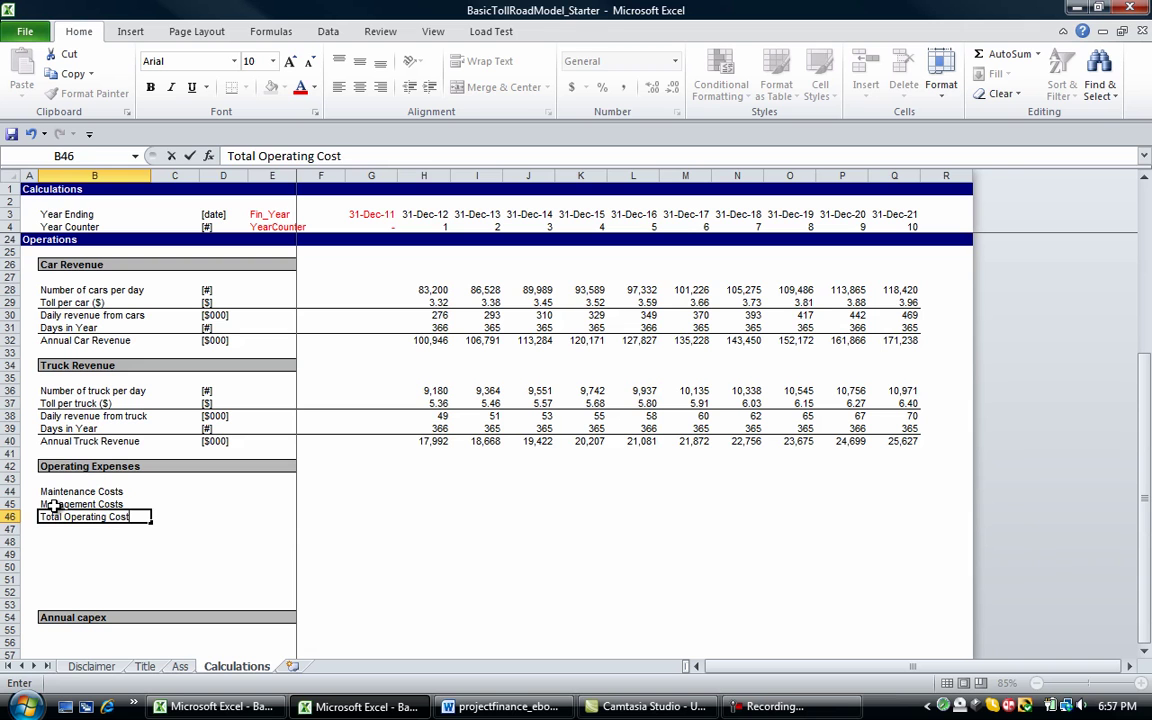
{"action": "type", "text": "s"}
{"action": "key", "text": "Return"}
Add a top border to the Total Operating Costs row across B46:I46
{"action": "key", "text": "Up"}
{"action": "key", "text": "shift+Right"}
{"action": "key", "text": "shift+Right"}
{"action": "key", "text": "shift+Right"}
{"action": "key", "text": "shift+Right"}
{"action": "key", "text": "shift+Right"}
{"action": "key", "text": "shift+Right"}
{"action": "key", "text": "shift+Right"}
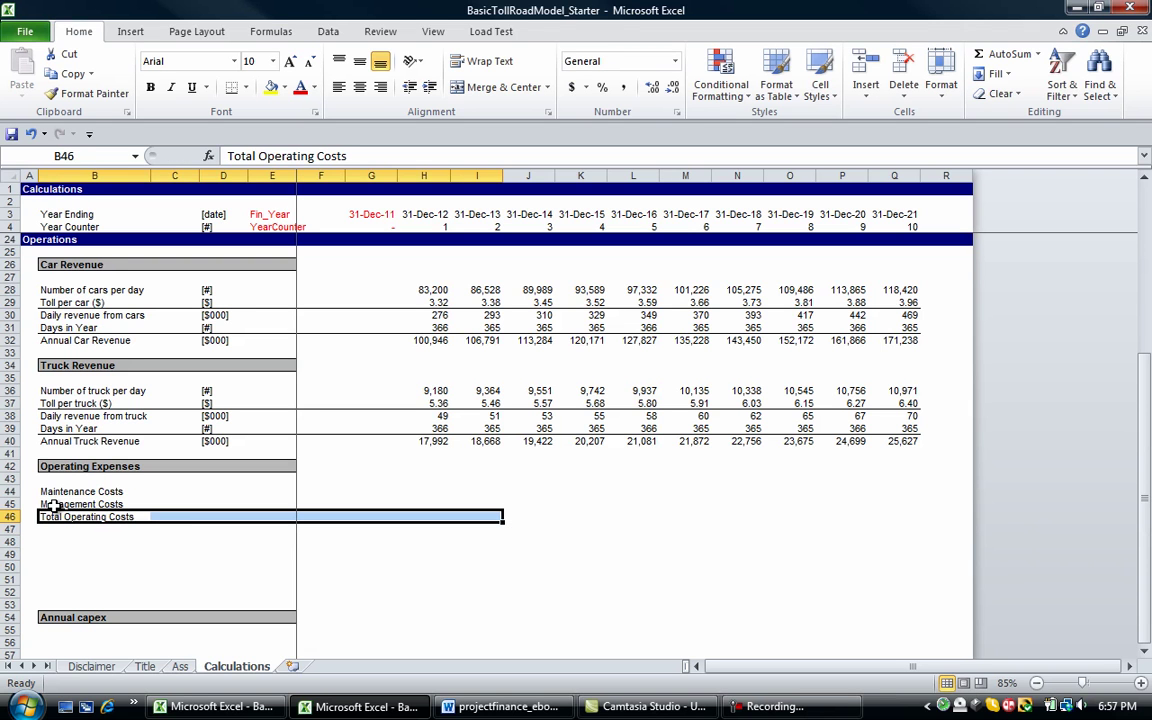
Begin the Maintenance Costs formula in H44 with a reference to AnnMaint in G22 of the Ass sheet
{"action": "key", "text": "Up"}
{"action": "key", "text": "Up"}
{"action": "key", "text": "Right"}
{"action": "key", "text": "Right"}
{"action": "key", "text": "Right"}
{"action": "key", "text": "Right"}
{"action": "key", "text": "Right"}
{"action": "key", "text": "Right"}
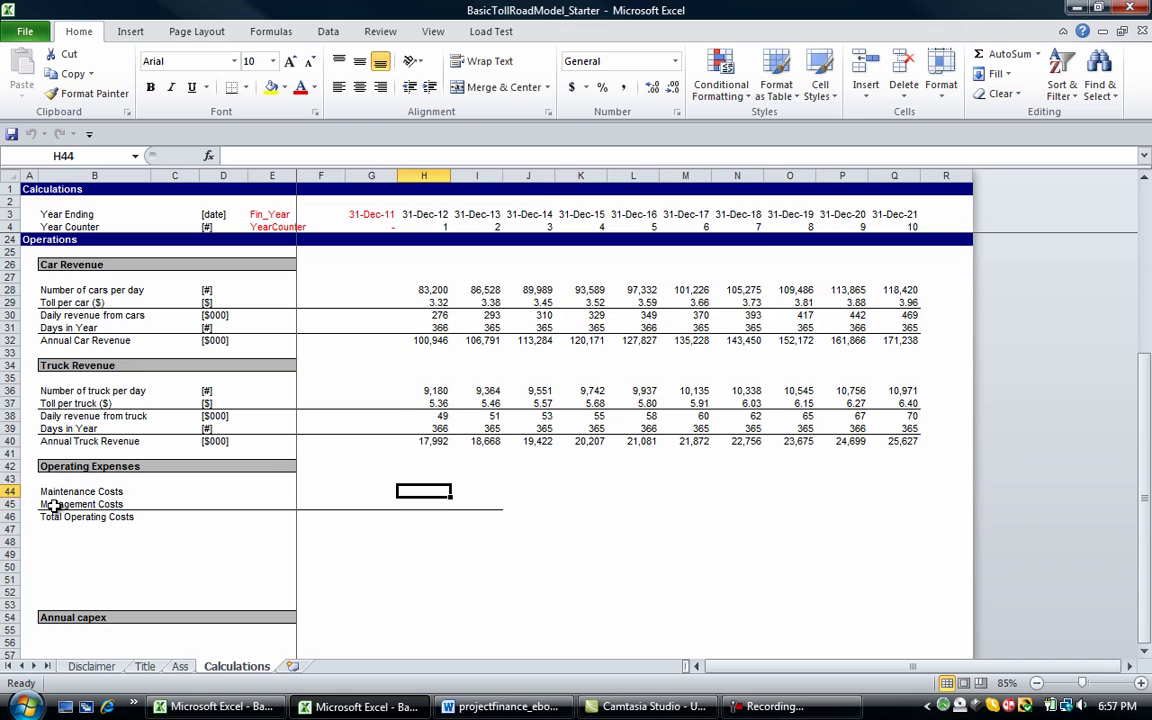
{"action": "type", "text": "="}
{"action": "key", "text": "ctrl+Page_Up"}
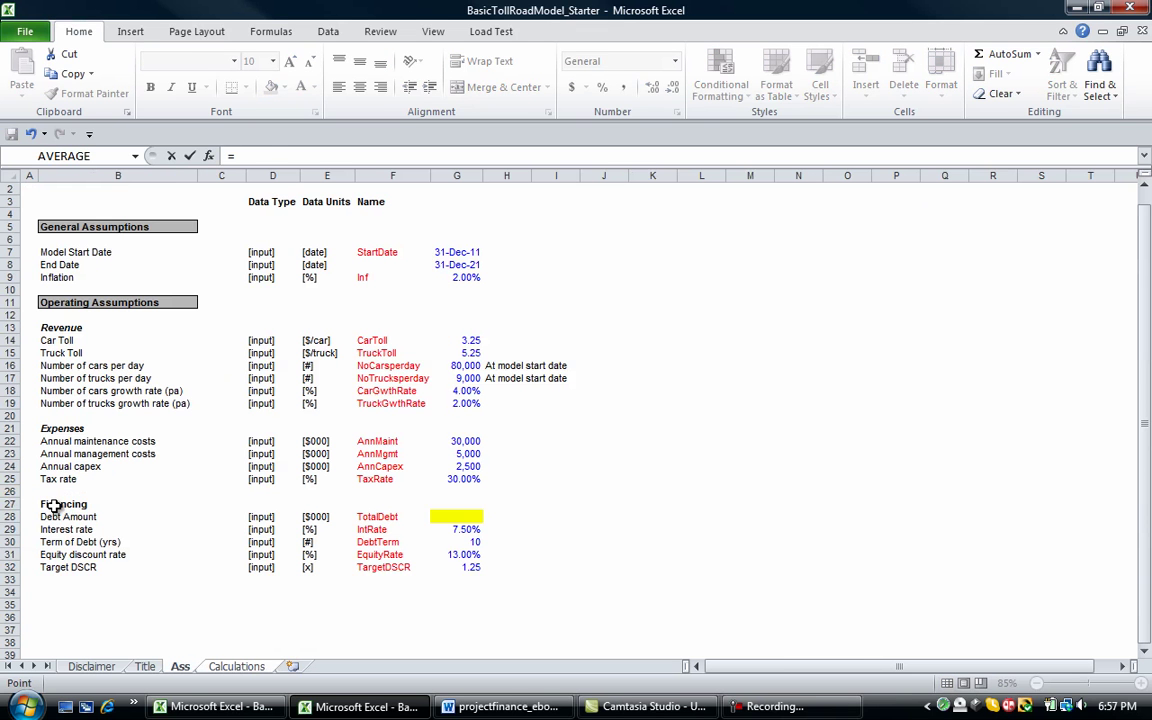
{"action": "key", "text": "Down"}
{"action": "key", "text": "Down"}
{"action": "key", "text": "Down"}
{"action": "key", "text": "Down"}
{"action": "key", "text": "Down"}
{"action": "key", "text": "Down"}
{"action": "key", "text": "Down"}
{"action": "key", "text": "Down"}
{"action": "key", "text": "Down"}
{"action": "key", "text": "Down"}
{"action": "key", "text": "Right"}
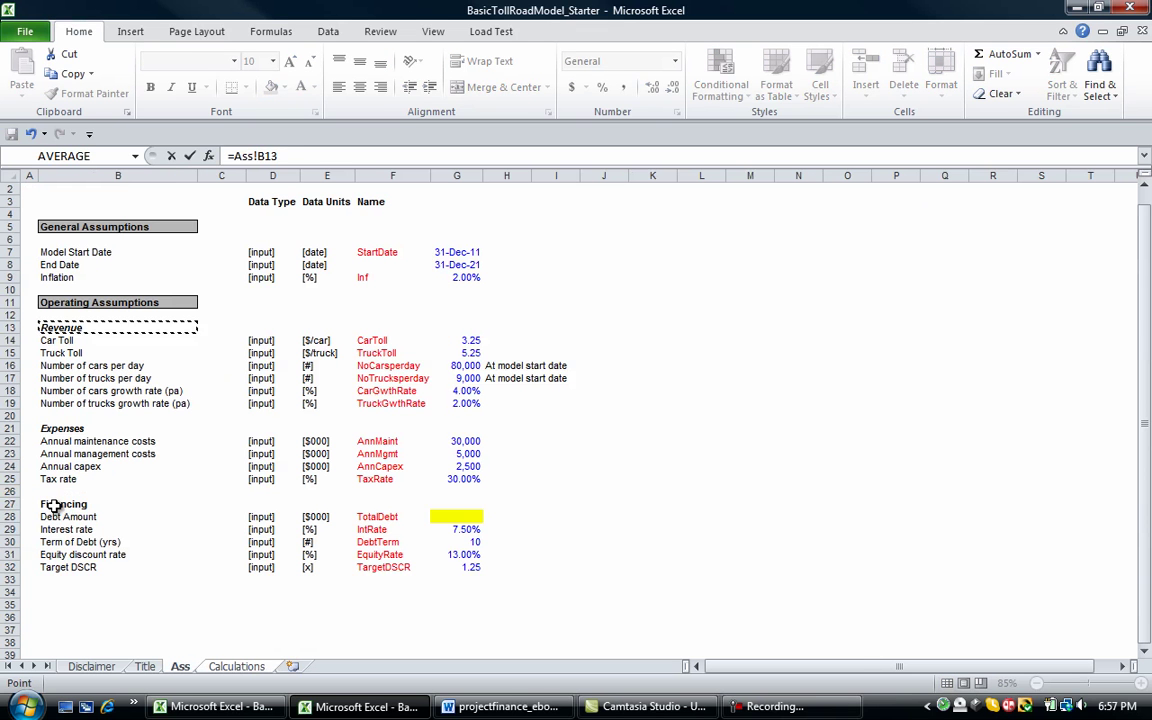
{"action": "key", "text": "Down"}
{"action": "key", "text": "Right"}
{"action": "key", "text": "Right"}
{"action": "key", "text": "Right"}
{"action": "key", "text": "Down"}
{"action": "key", "text": "Right"}
{"action": "key", "text": "Down"}
{"action": "key", "text": "Right"}
{"action": "key", "text": "Down"}
{"action": "key", "text": "Down"}
{"action": "key", "text": "Down"}
{"action": "key", "text": "Down"}
{"action": "key", "text": "Down"}
{"action": "key", "text": "Down"}
{"action": "key", "text": "Down"}
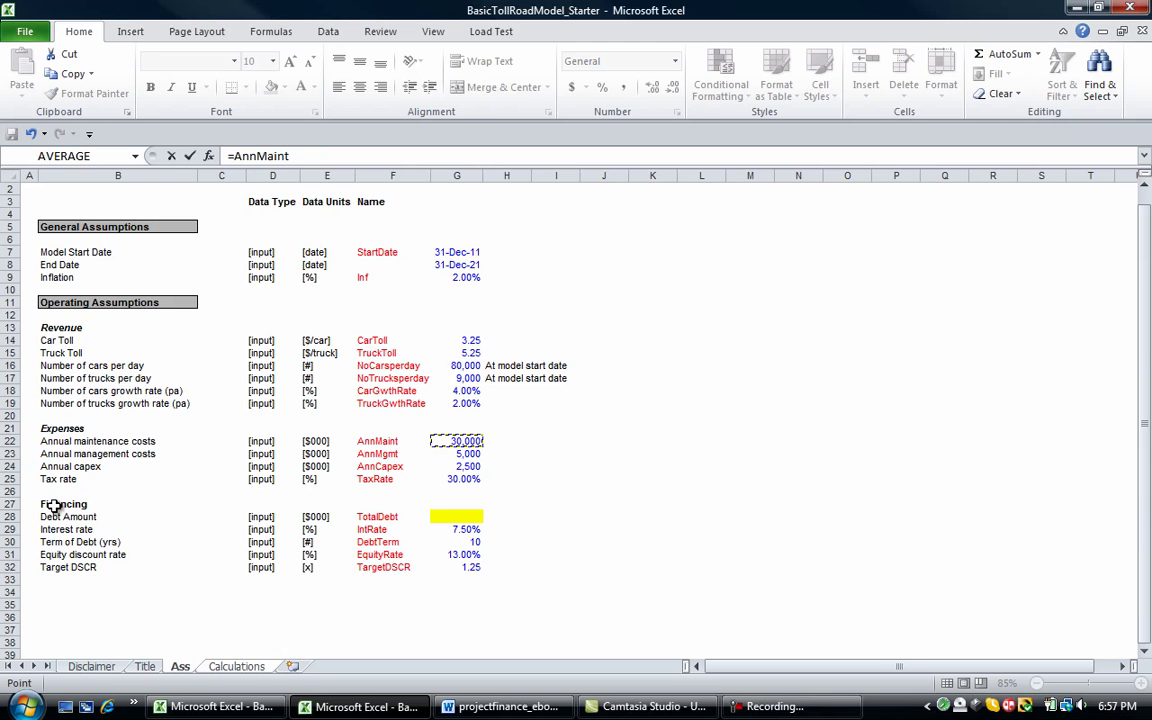
{"action": "key", "text": "Return"}
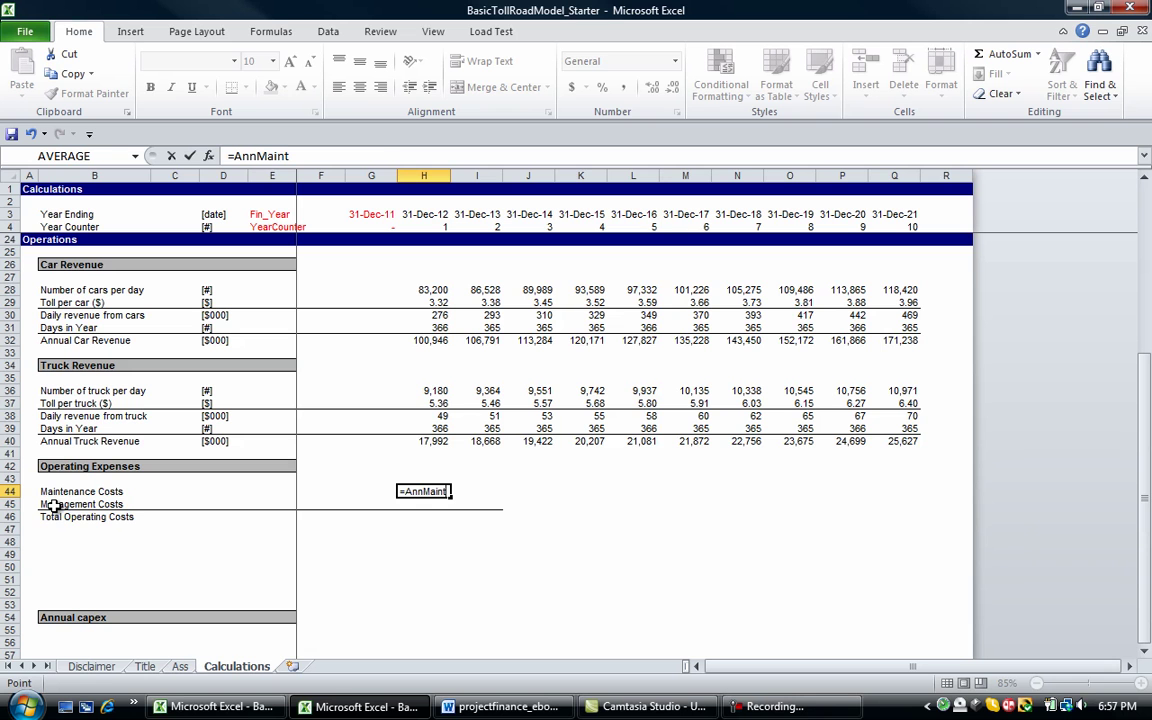
Complete the H44 formula as =AnnMaint*Inf_Index by multiplying it by the Inflation index row 19
{"action": "type", "text": "*"}
{"action": "key", "text": "Up"}
{"action": "key", "text": "Up"}
{"action": "key", "text": "Up"}
{"action": "key", "text": "Up"}
{"action": "key", "text": "Up"}
{"action": "key", "text": "Up"}
{"action": "key", "text": "Up"}
{"action": "key", "text": "Up"}
{"action": "key", "text": "Up"}
{"action": "key", "text": "Up"}
{"action": "key", "text": "Up"}
{"action": "key", "text": "Up"}
{"action": "key", "text": "Up"}
{"action": "key", "text": "Up"}
{"action": "key", "text": "Up"}
{"action": "key", "text": "Up"}
{"action": "key", "text": "Up"}
{"action": "key", "text": "Up"}
{"action": "key", "text": "Up"}
{"action": "key", "text": "Up"}
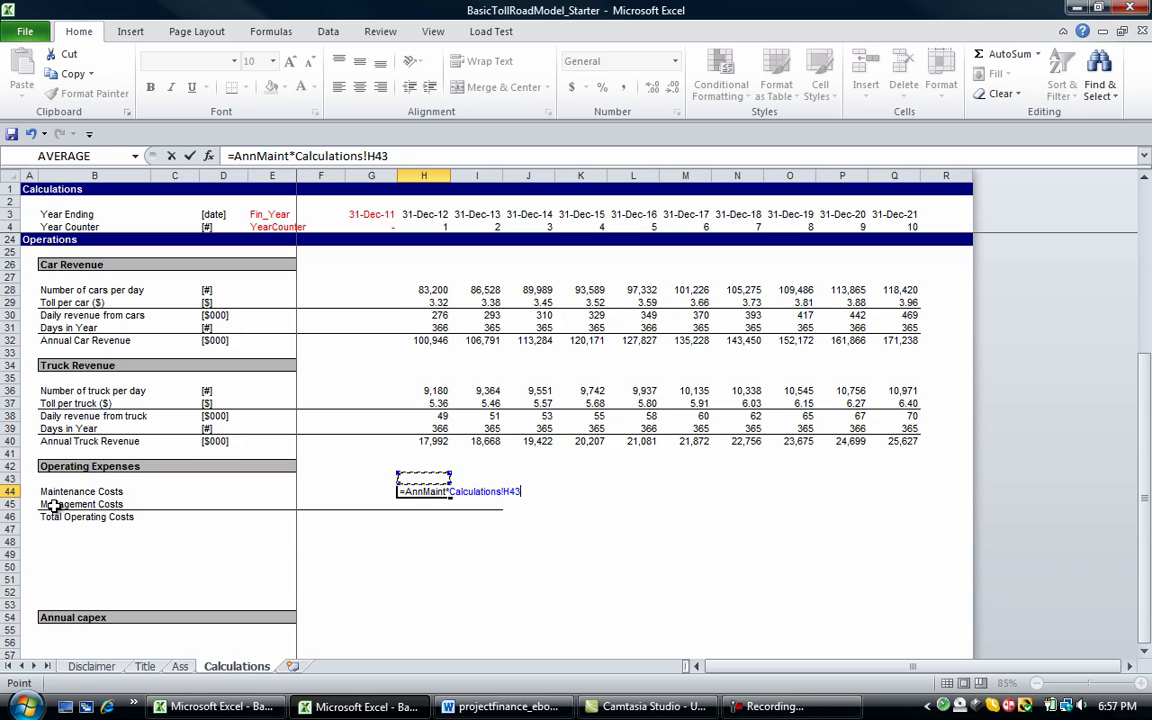
{"action": "key", "text": "Down"}
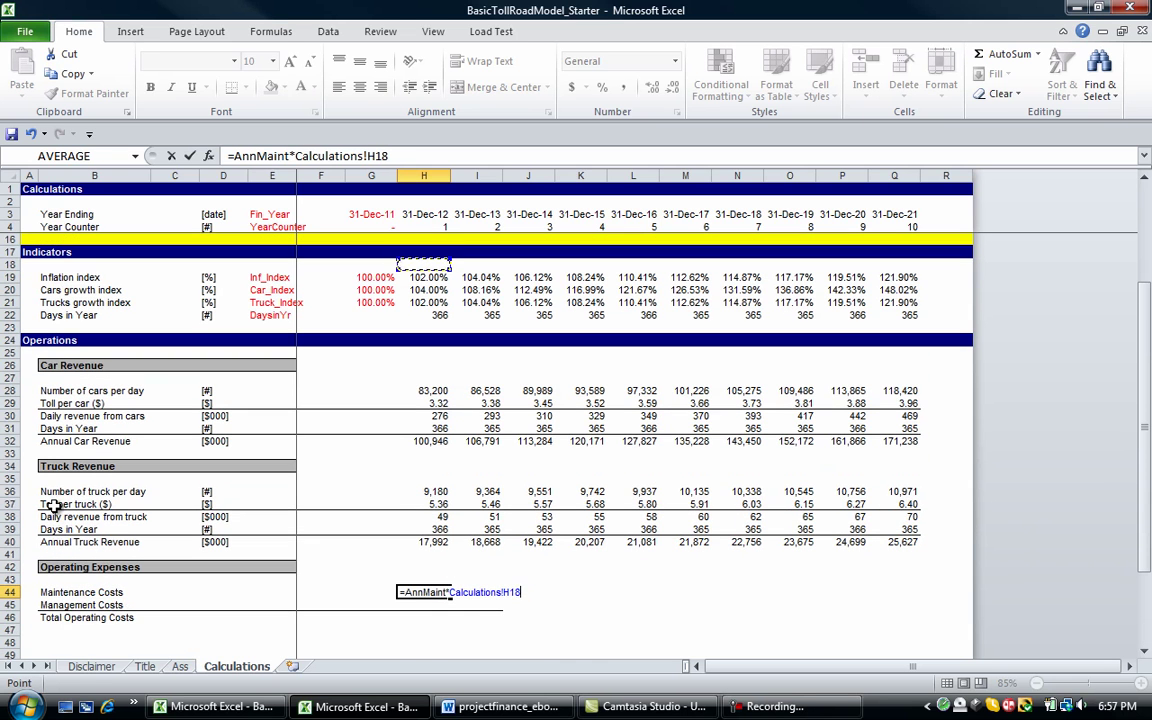
{"action": "key", "text": "Down"}
{"action": "key", "text": "shift+space"}
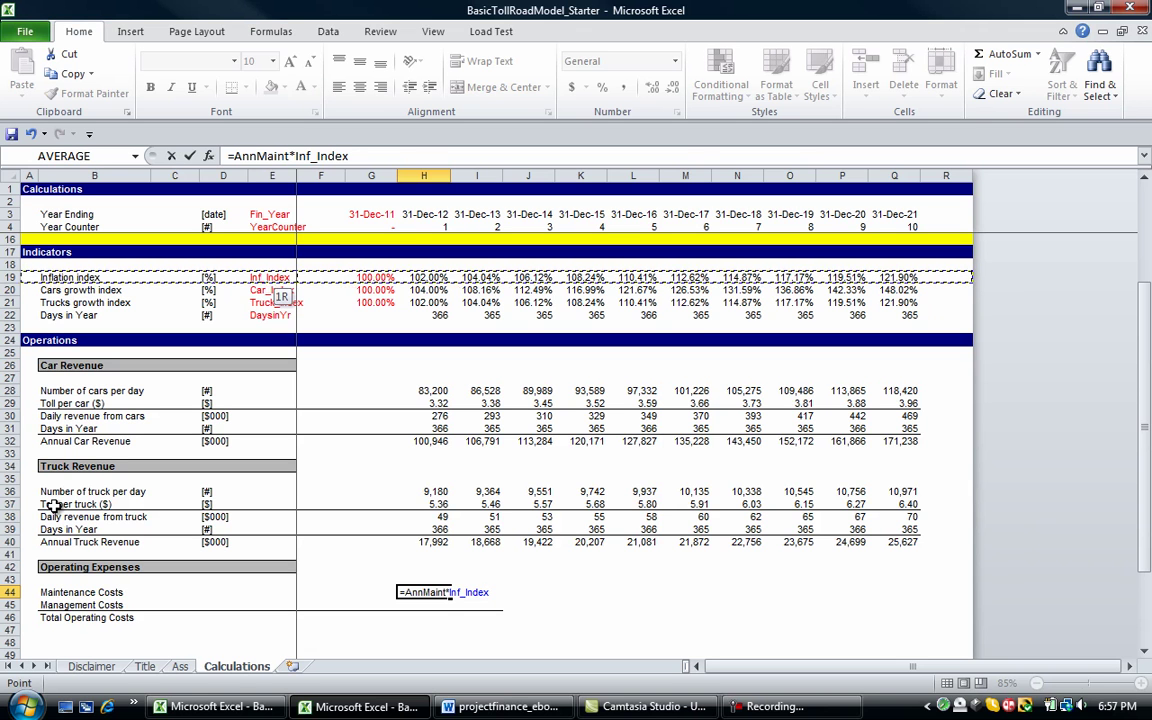
{"action": "key", "text": "Return"}
Make the H44 Maintenance Costs formula negative so it reads =-AnnMaint*Inf_Index
{"action": "key", "text": "Up"}
{"action": "key", "text": "F2"}
{"action": "key", "text": "Home"}
{"action": "key", "text": "Right"}
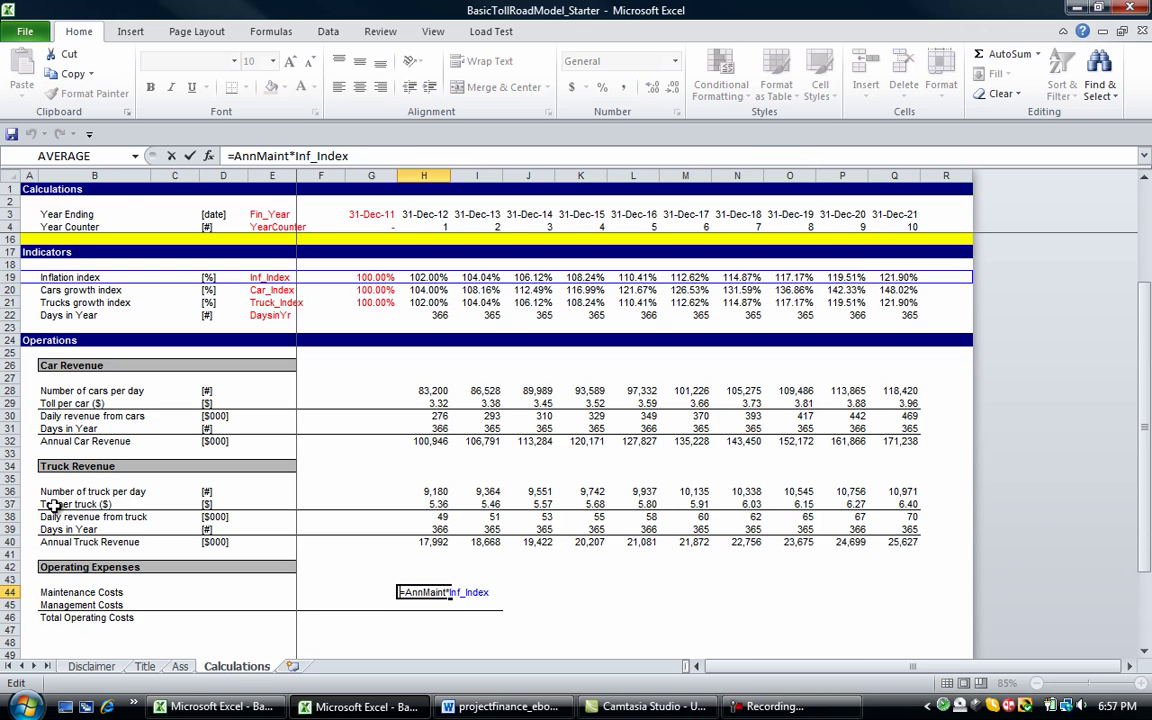
{"action": "type", "text": "-"}
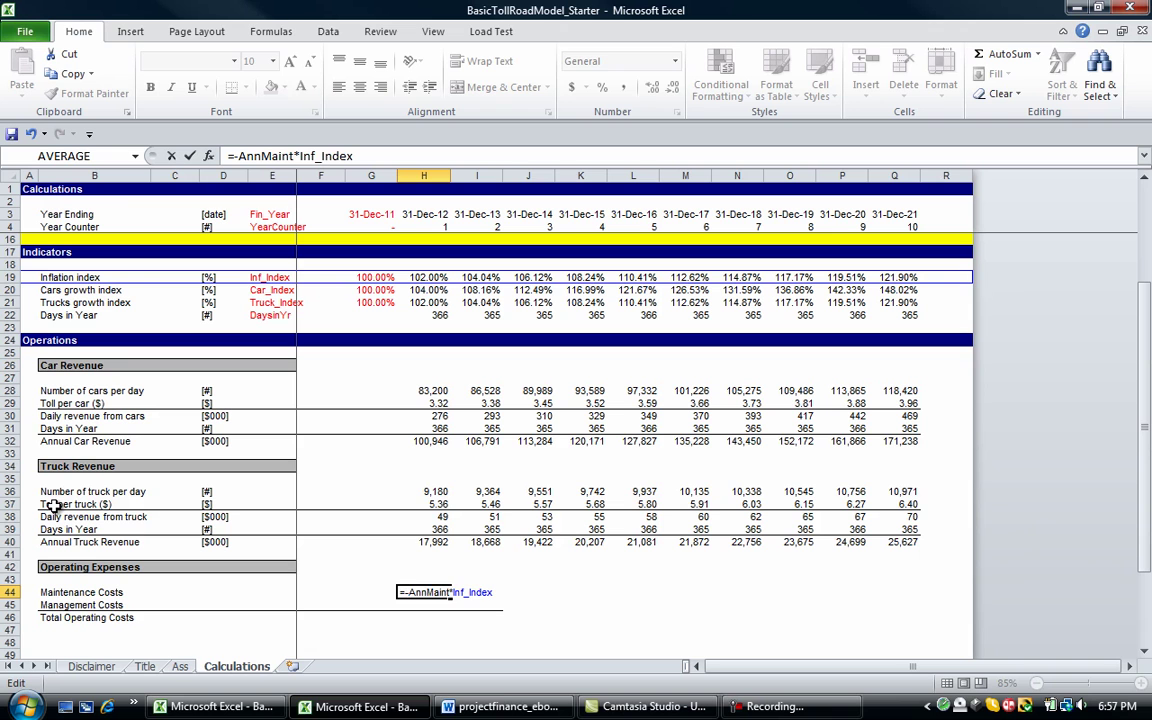
{"action": "key", "text": "Return"}
{"action": "key", "text": "Up"}
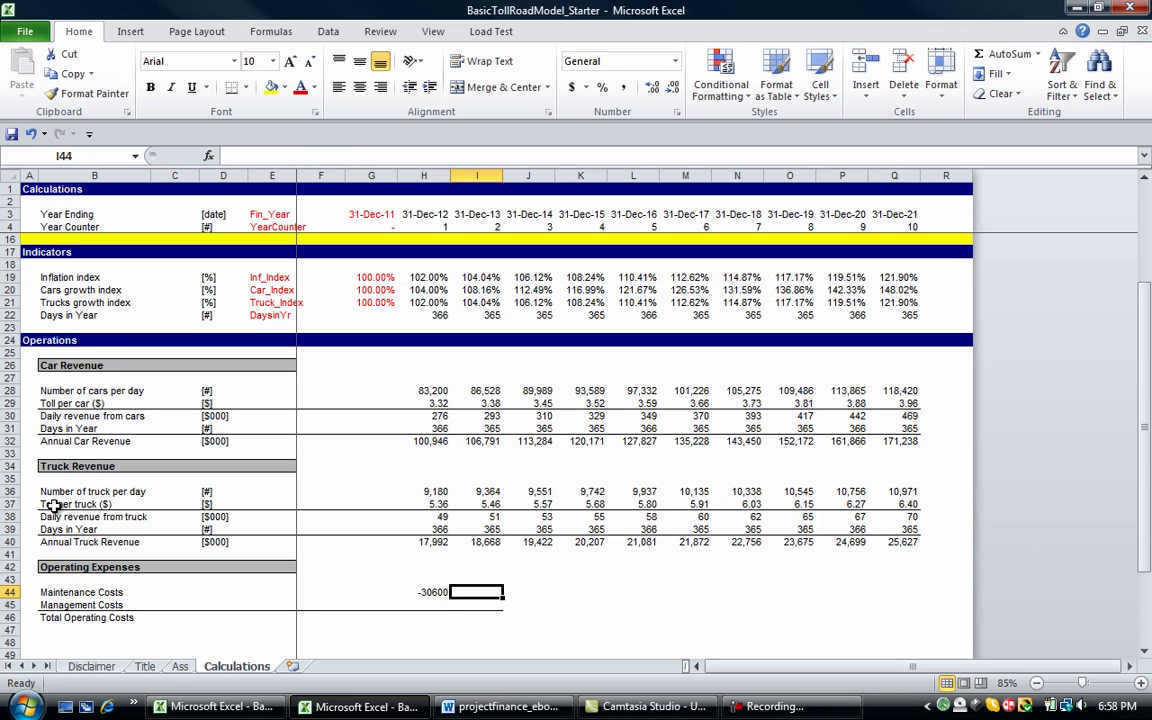
Format H44 as a whole number with thousands separators and bracketed negatives, and fill it right through Q44
{"action": "key", "text": "ctrl+shift+1"}
{"action": "key", "text": "shift+Right"}
{"action": "key", "text": "shift+Right"}
{"action": "key", "text": "shift+Right"}
{"action": "key", "text": "shift+Right"}
{"action": "key", "text": "shift+Right"}
{"action": "key", "text": "shift+Right"}
{"action": "key", "text": "shift+Right"}
{"action": "key", "text": "shift+Right"}
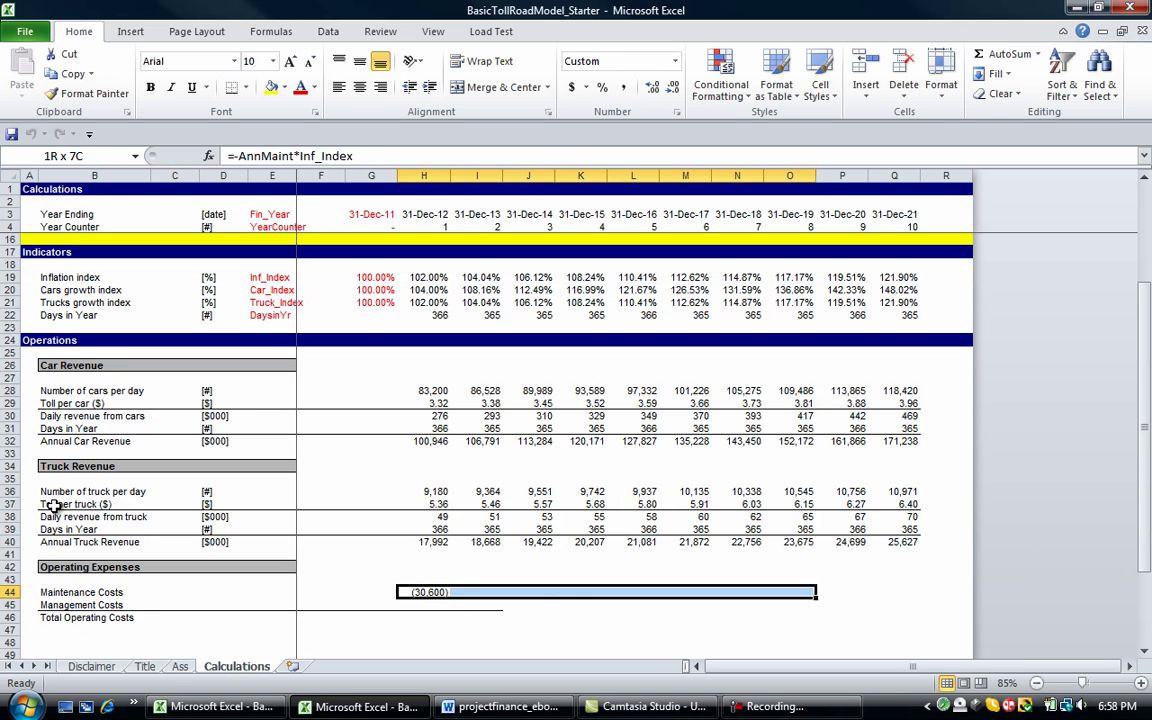
{"action": "key", "text": "shift+Right"}
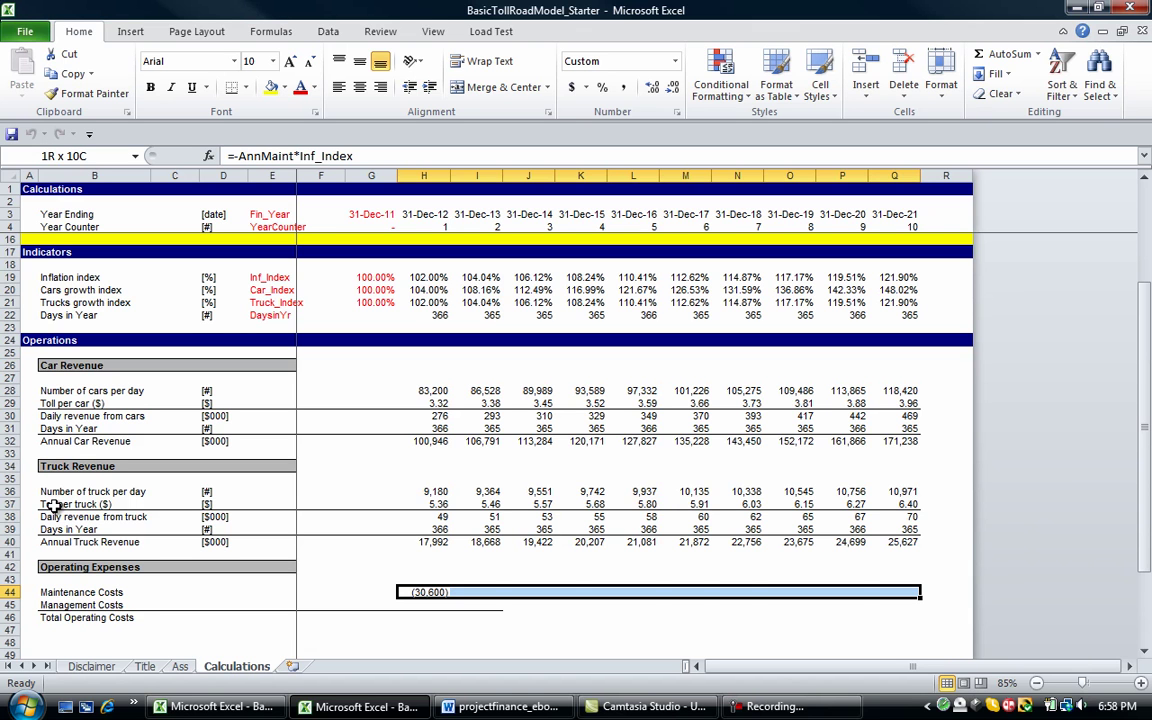
{"action": "key", "text": "ctrl+r"}
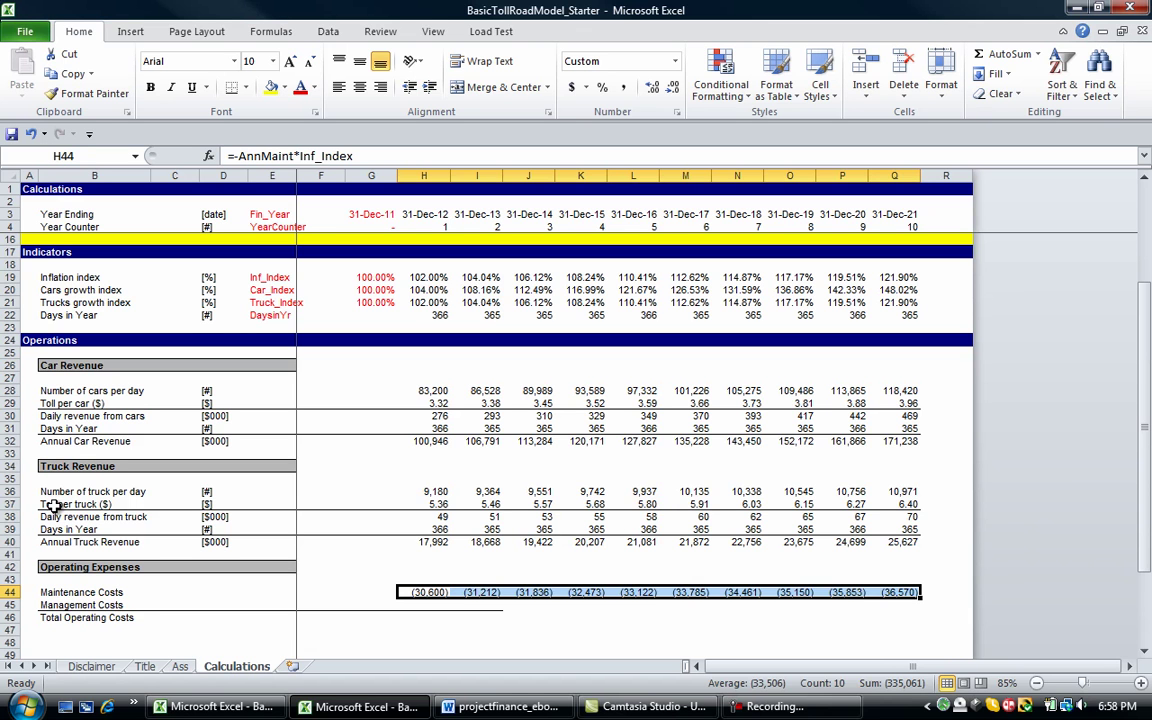
Copy the H44 formula down to Management Costs in H45 and change it to =-AnnMgmt*Inf_Index
{"action": "key", "text": "Left"}
{"action": "key", "text": "Left"}
{"action": "key", "text": "Right"}
{"action": "key", "text": "Right"}
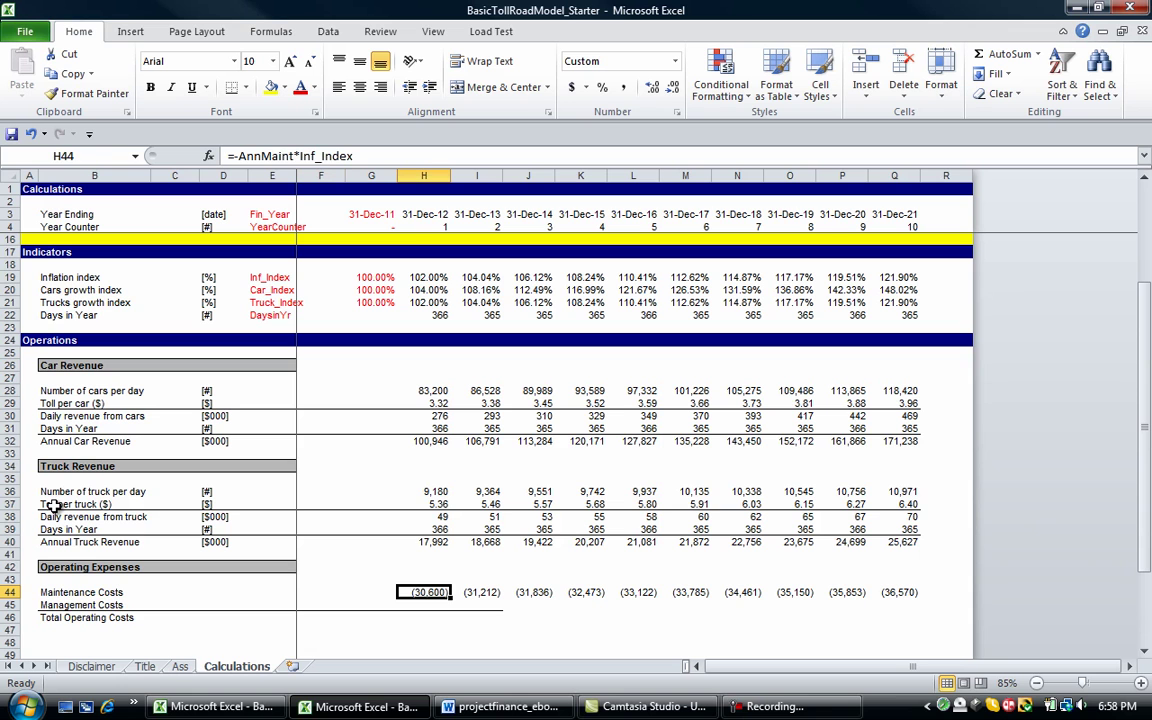
{"action": "key", "text": "shift+Down"}
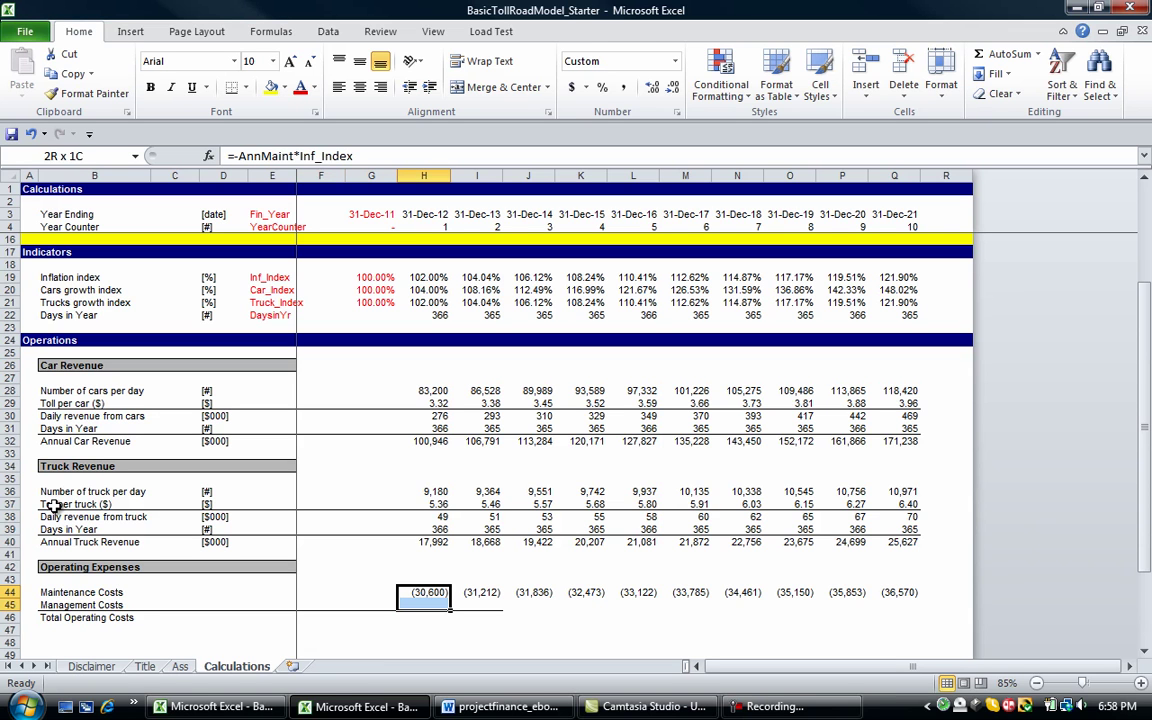
{"action": "key", "text": "ctrl+d"}
{"action": "key", "text": "Down"}
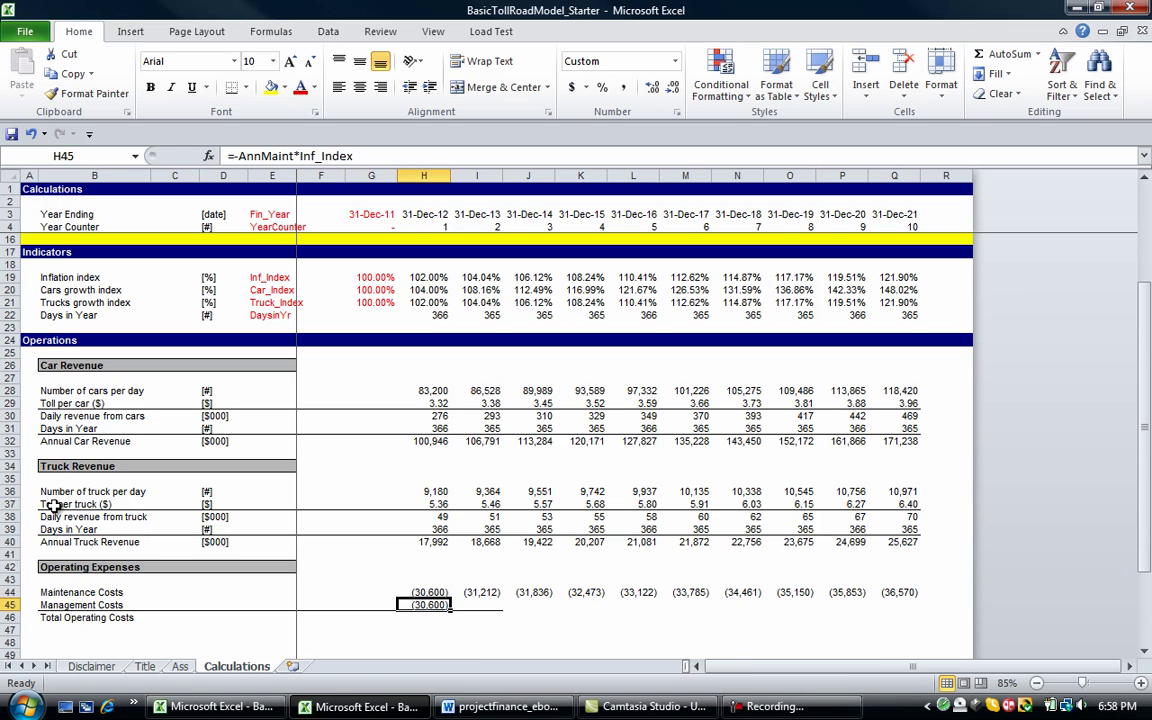
{"action": "key", "text": "F2"}
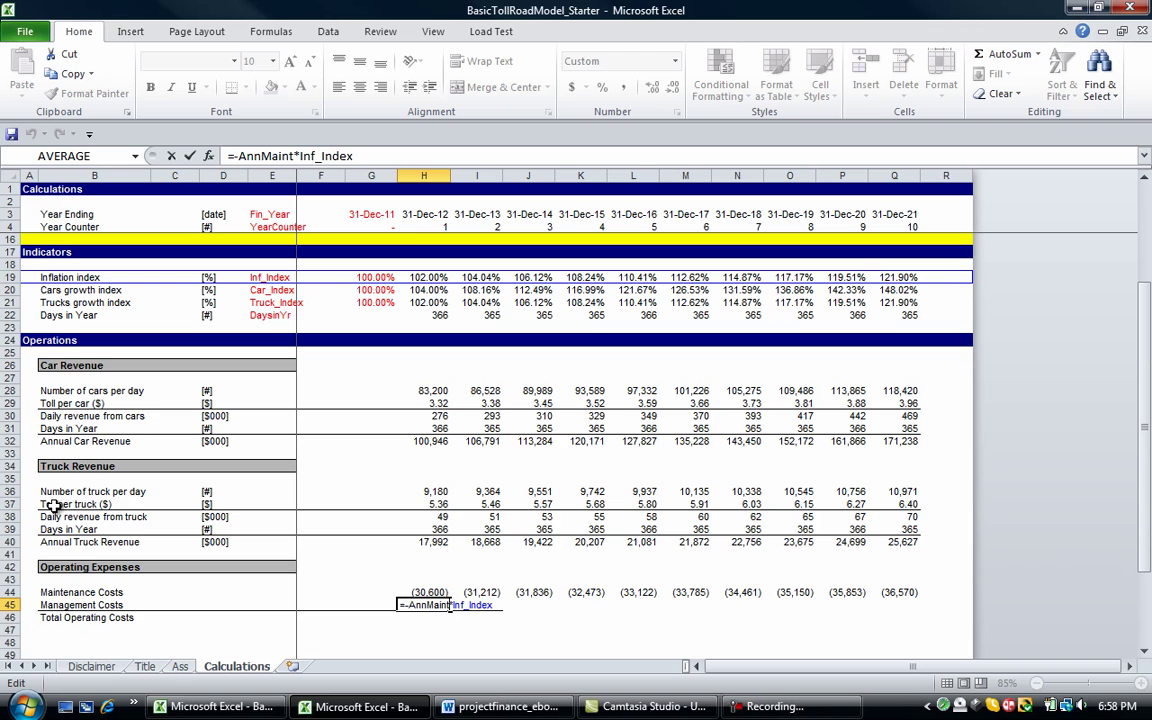
{"action": "key", "text": "ctrl+shift+Right"}
{"action": "key", "text": "F5"}
{"action": "key", "text": "Return"}
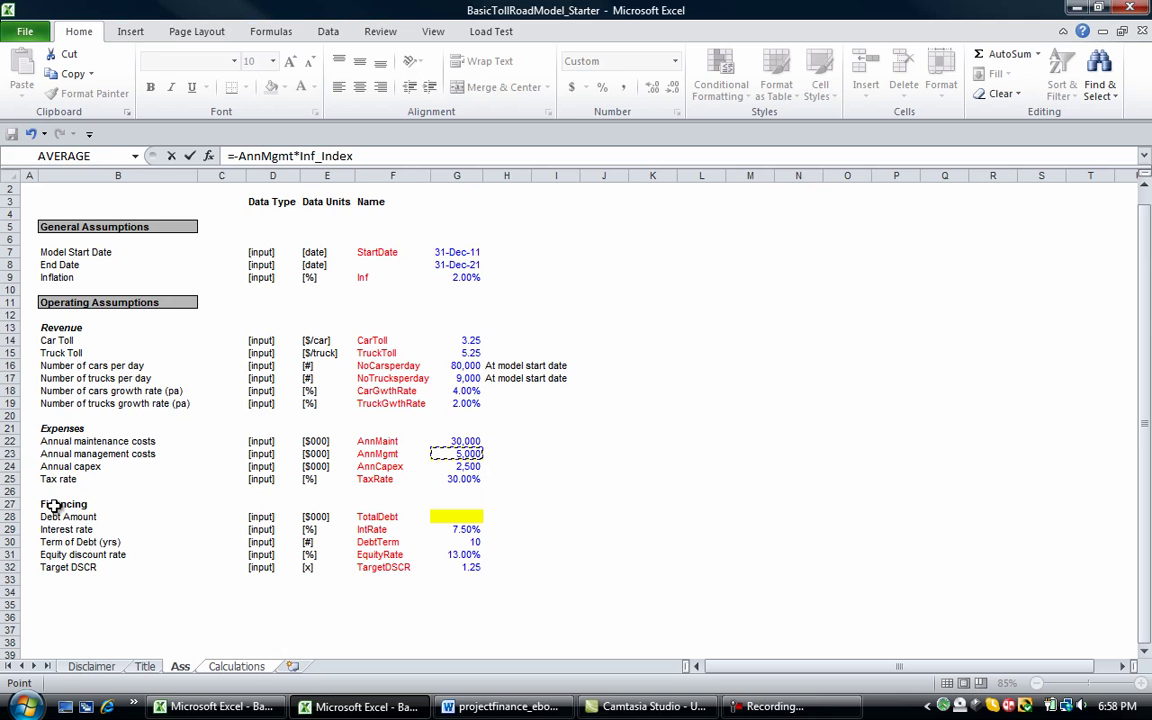
{"action": "key", "text": "Down"}
{"action": "key", "text": "Return"}
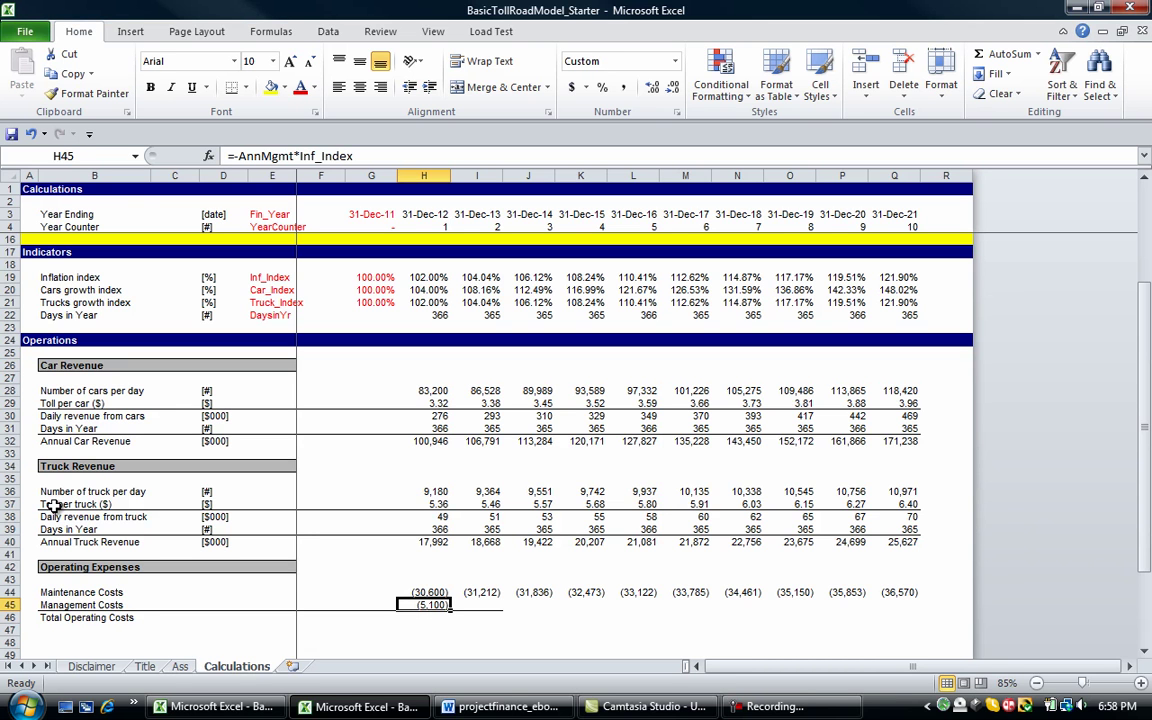
Fill the Management Costs formula from H45 right through Q45
{"action": "key", "text": "ctrl+shift+Right"}
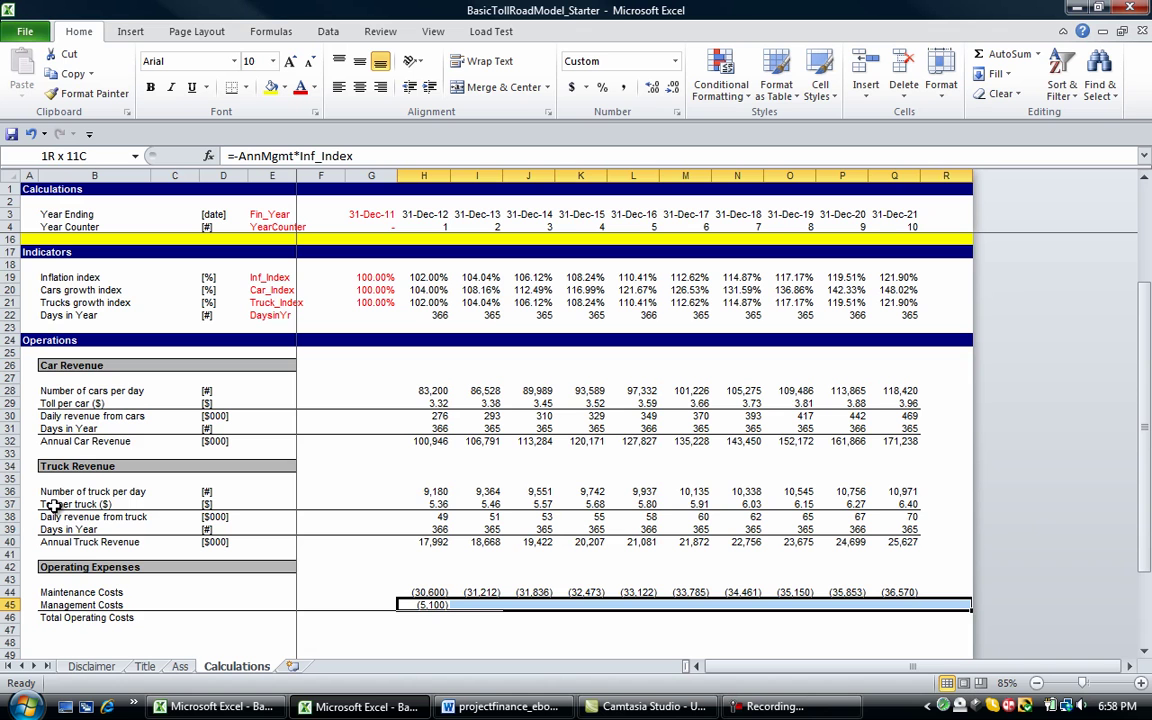
{"action": "key", "text": "shift+Left"}
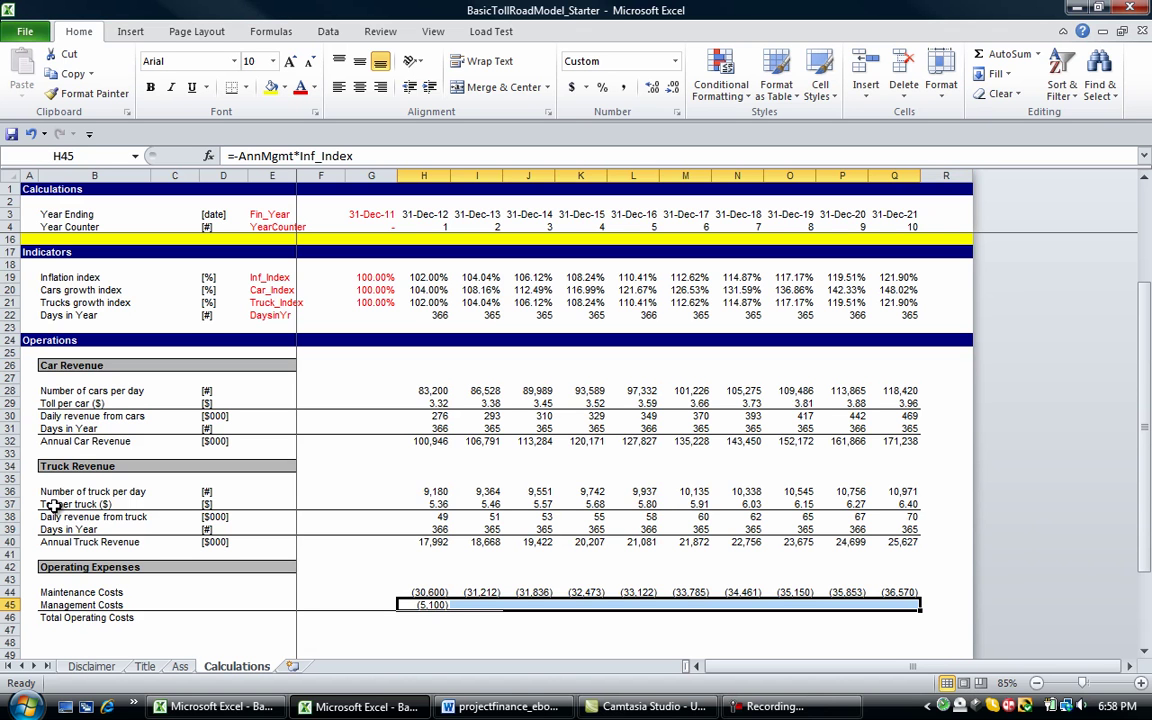
{"action": "key", "text": "ctrl+r"}
Enter =SUM(H44:H45) for Total Operating Costs in H46 and fill it right through Q46
{"action": "key", "text": "Down"}
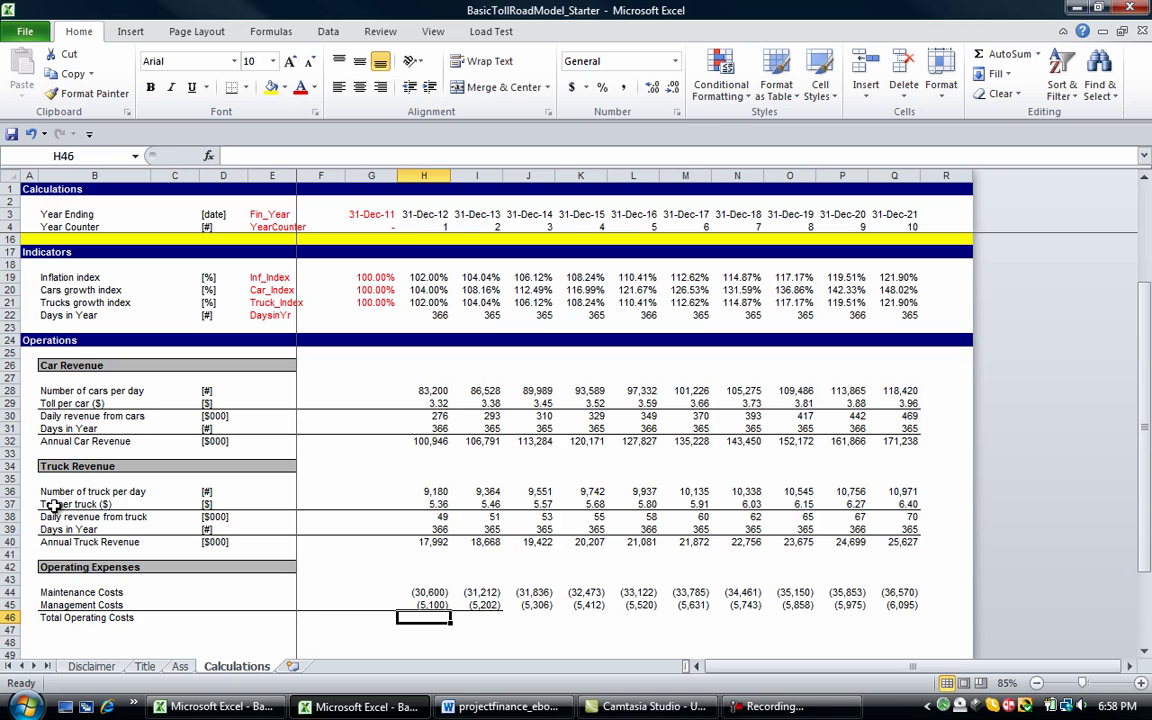
{"action": "key", "text": "alt+equal"}
{"action": "key", "text": "Return"}
{"action": "key", "text": "Up"}
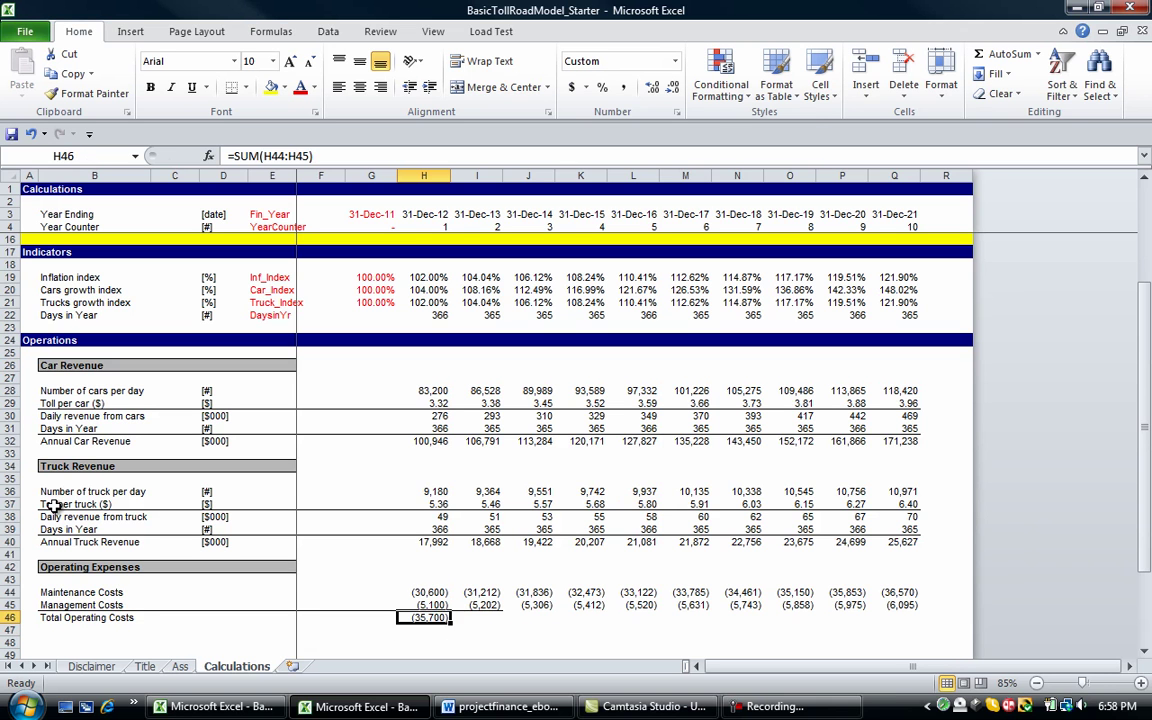
{"action": "key", "text": "ctrl+shift+Right"}
{"action": "key", "text": "shift+Left"}
{"action": "key", "text": "ctrl+r"}
Copy the [$000] unit label from the Annual Truck Revenue row (D40) into D44:D46 for the operating cost rows
{"action": "key", "text": "Up"}
{"action": "key", "text": "Up"}
{"action": "key", "text": "Left"}
{"action": "key", "text": "Left"}
{"action": "key", "text": "Left"}
{"action": "key", "text": "Left"}
{"action": "key", "text": "Left"}
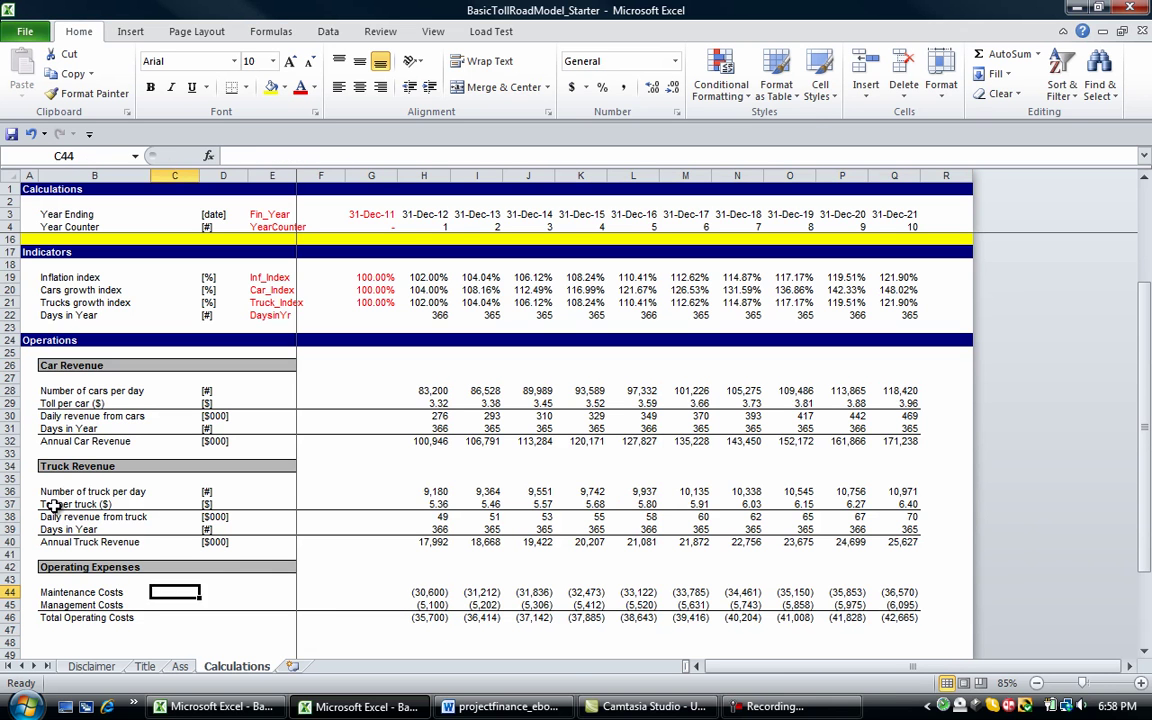
{"action": "key", "text": "Right"}
{"action": "key", "text": "Up"}
{"action": "key", "text": "Up"}
{"action": "key", "text": "Up"}
{"action": "key", "text": "Up"}
{"action": "key", "text": "ctrl+c"}
{"action": "key", "text": "Down"}
{"action": "key", "text": "Down"}
{"action": "key", "text": "Down"}
{"action": "key", "text": "Down"}
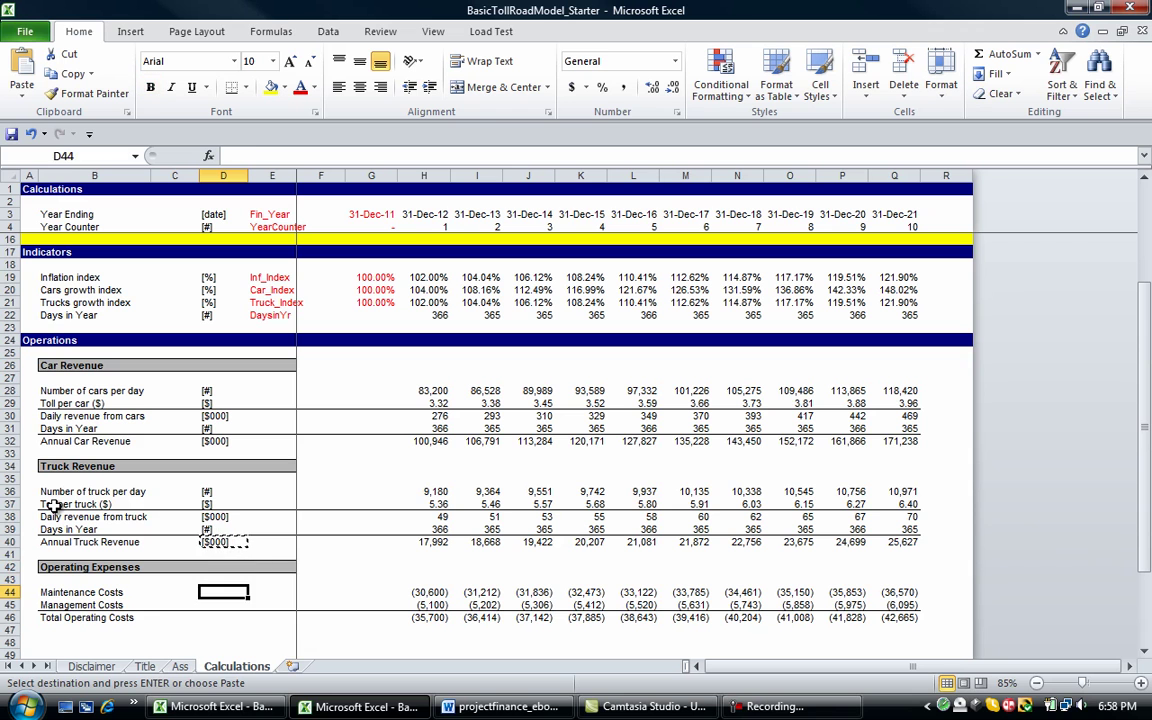
{"action": "key", "text": "shift+Down"}
{"action": "key", "text": "shift+Down"}
{"action": "key", "text": "ctrl+v"}
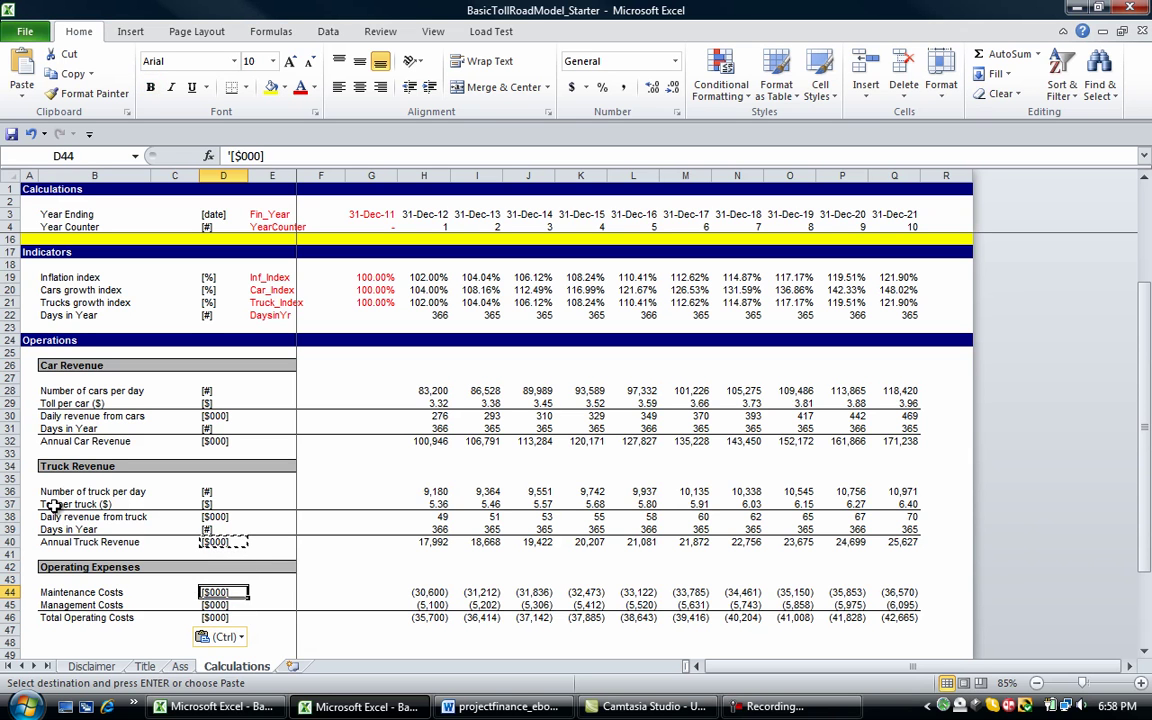
{"action": "key", "text": "shift+Up"}
{"action": "key", "text": "Escape"}
{"action": "key", "text": "Left"}
{"action": "key", "text": "Right"}
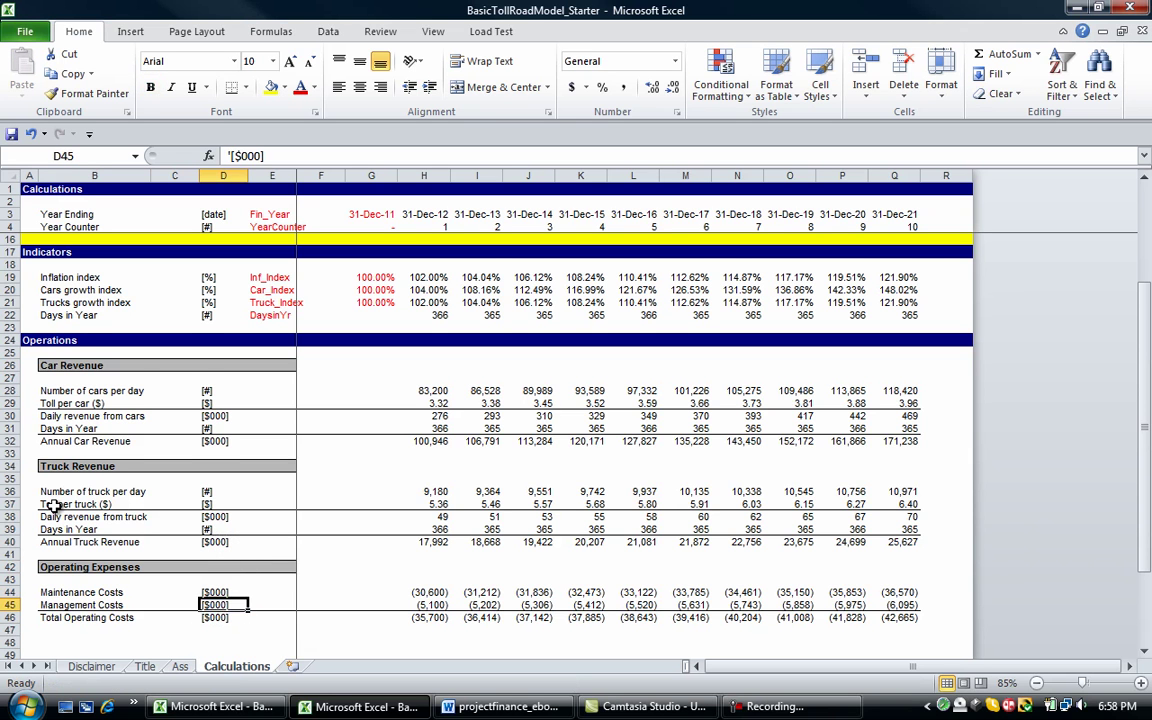
Move the Annual capex heading up to row 48, leaving one blank row below Total Operating Costs
{"action": "key", "text": "Down"}
{"action": "key", "text": "Down"}
{"action": "key", "text": "Down"}
{"action": "key", "text": "Down"}
{"action": "key", "text": "Down"}
{"action": "key", "text": "Down"}
{"action": "key", "text": "Down"}
{"action": "key", "text": "Down"}
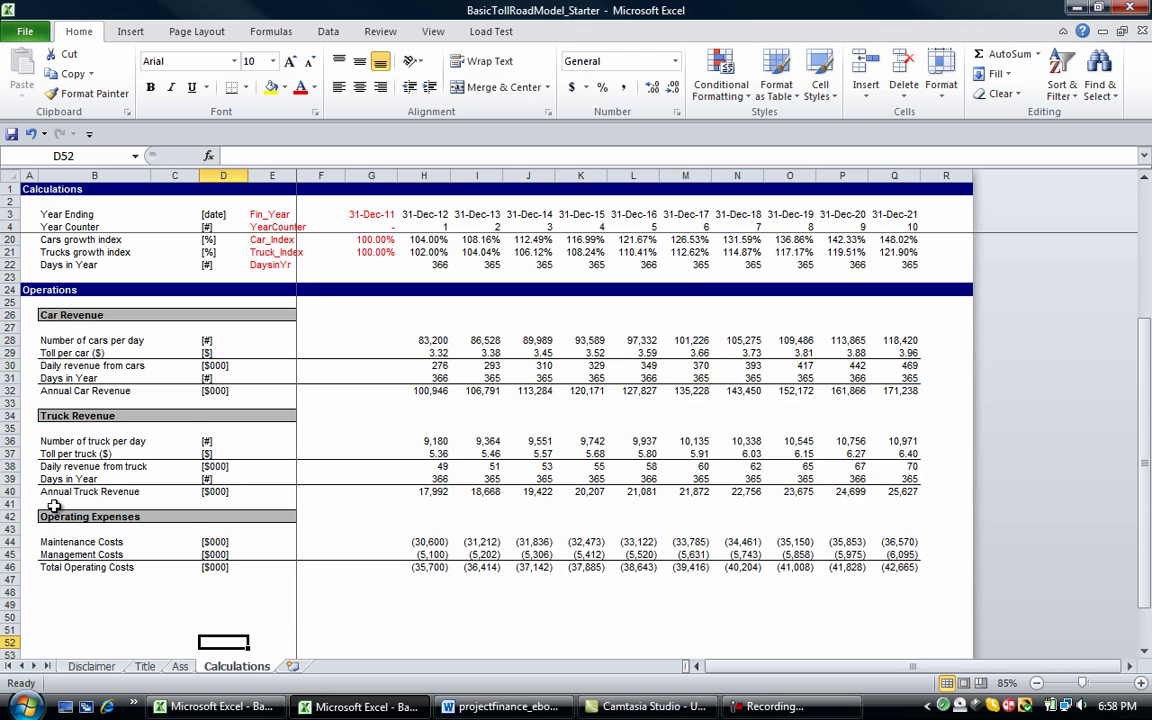
{"action": "scroll", "coordinate": [53, 505], "scroll_direction": "down", "scroll_amount": 2}
{"action": "key", "text": "Down"}
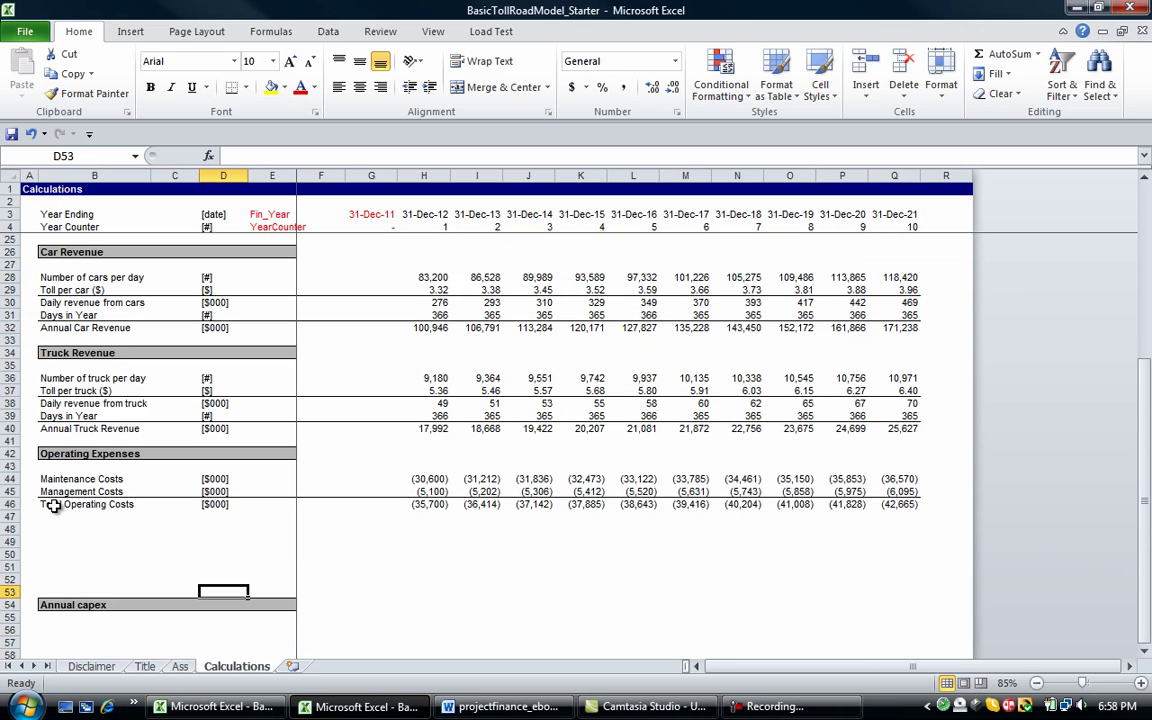
{"action": "key", "text": "Up"}
{"action": "key", "text": "Up"}
{"action": "key", "text": "Up"}
{"action": "left_click_drag", "start_coordinate": [11, 529], "coordinate": [265, 580]}
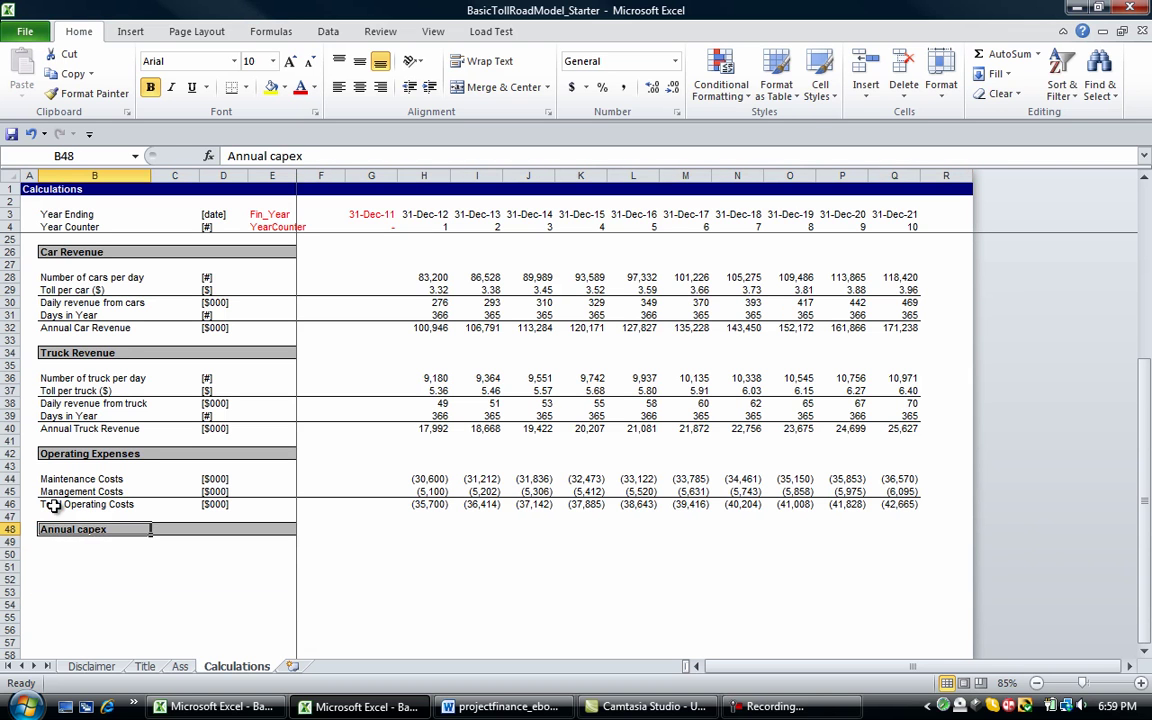
Rename the Annual capex heading in B48 to Capital Expenses and add a Capital Expenses row label in B50
{"action": "type", "text": "Capital Expenses"}
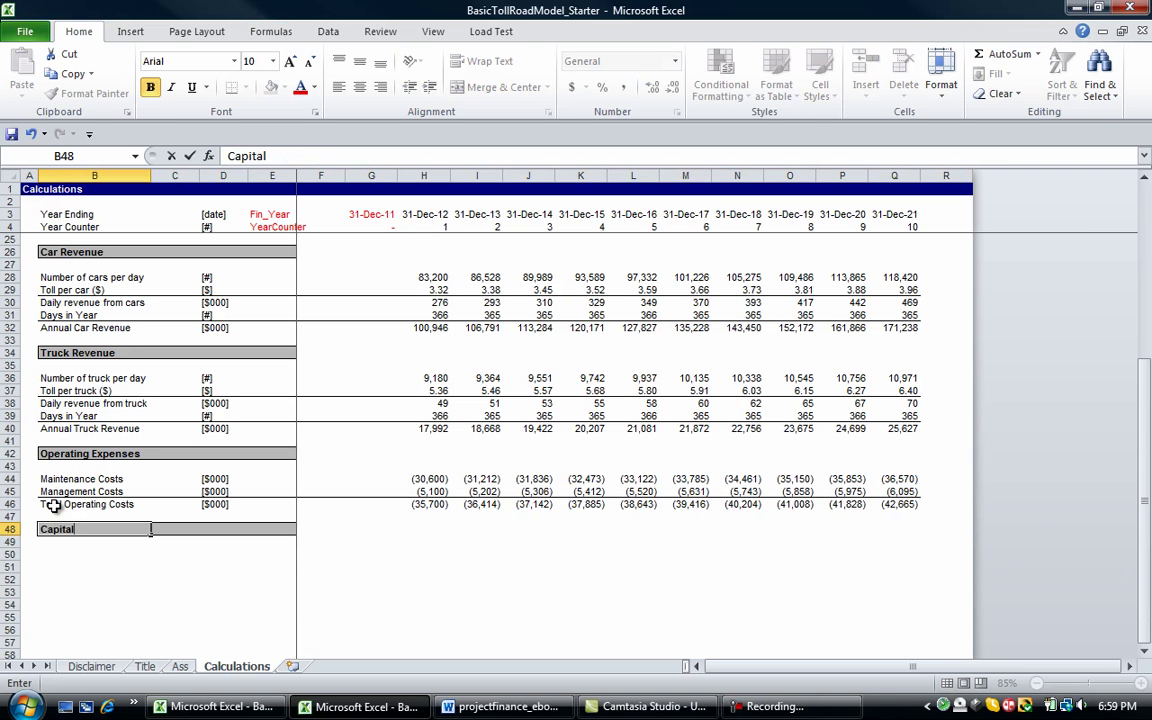
{"action": "key", "text": "Return"}
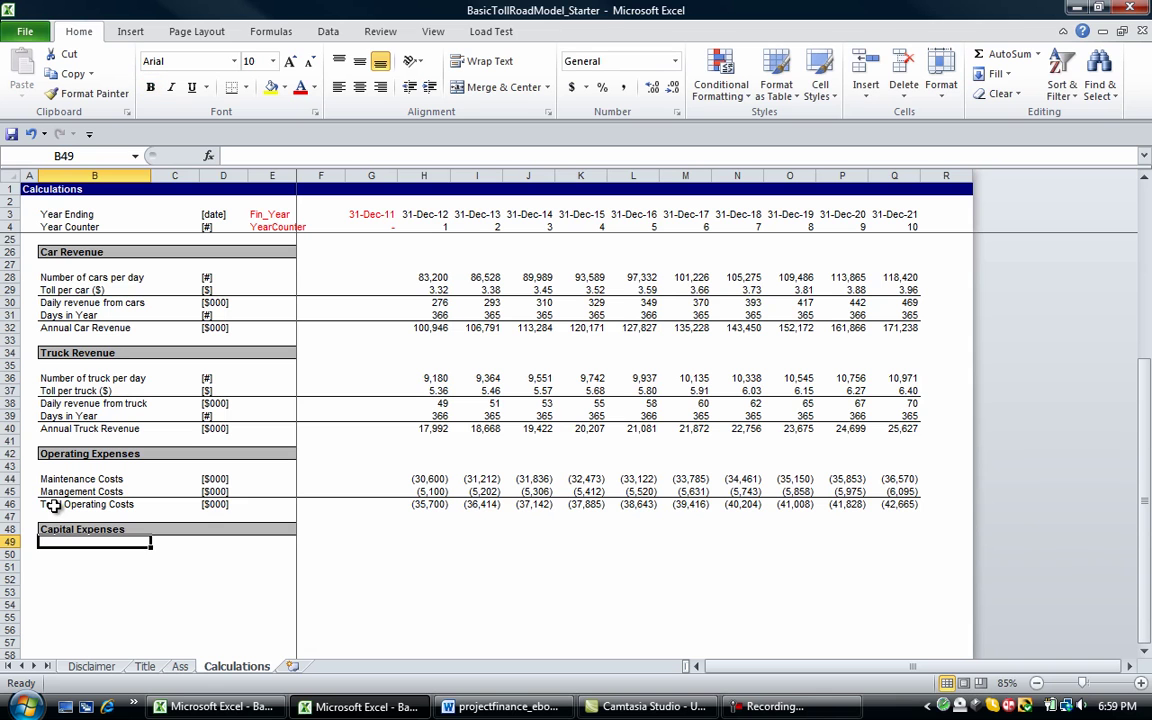
{"action": "key", "text": "Return"}
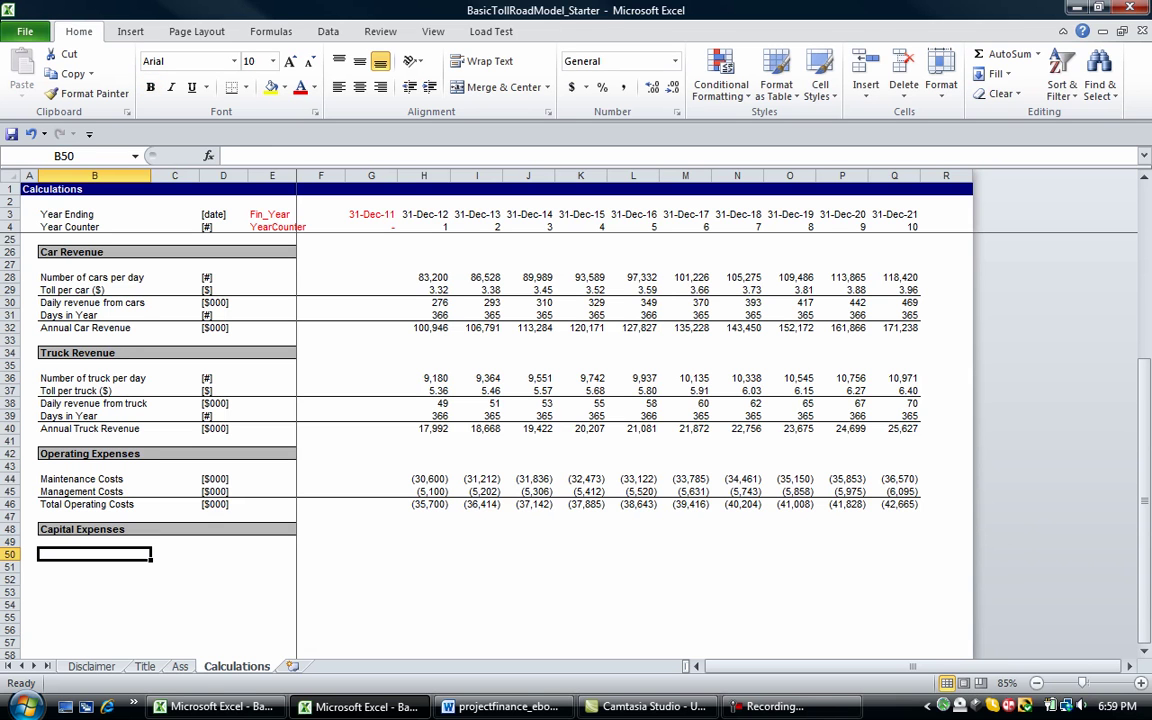
{"action": "type", "text": "Capi"}
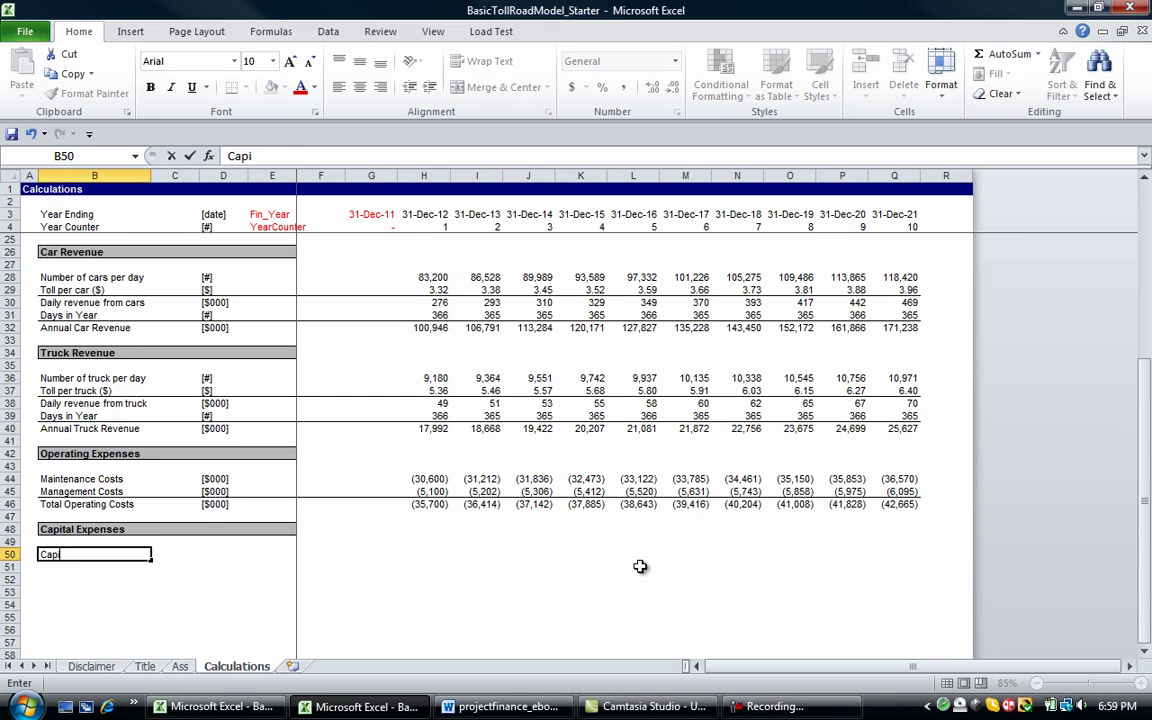
{"action": "type", "text": "tal Expenses"}
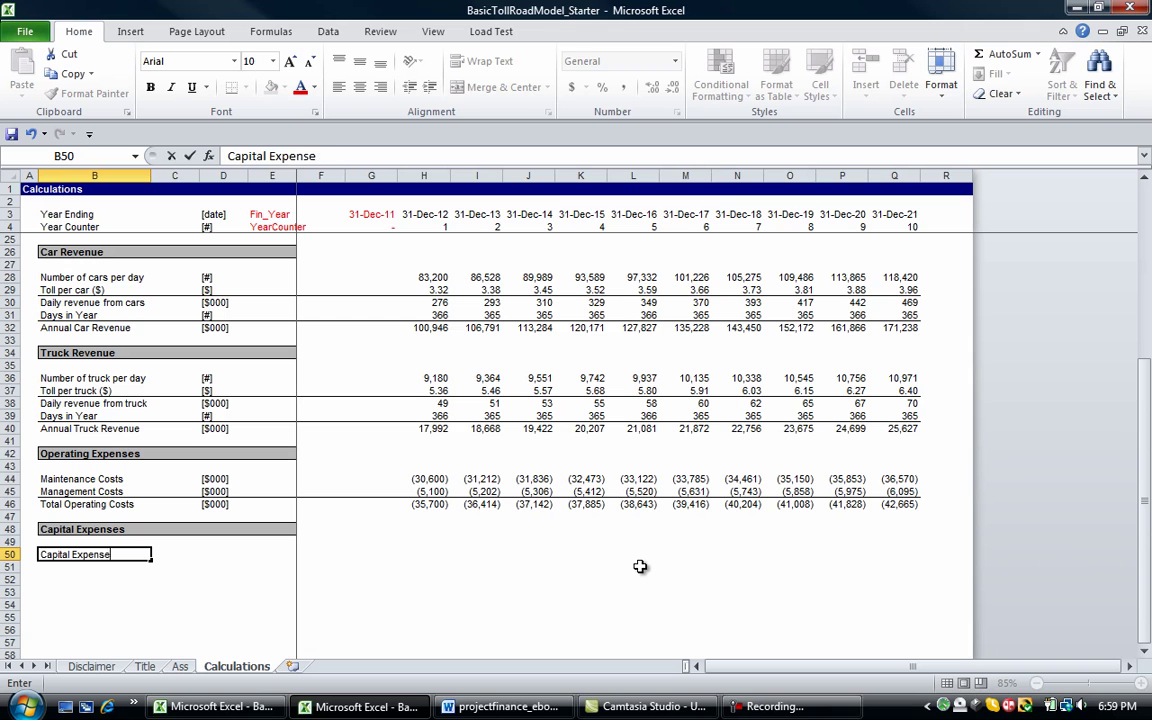
{"action": "key", "text": "Return"}
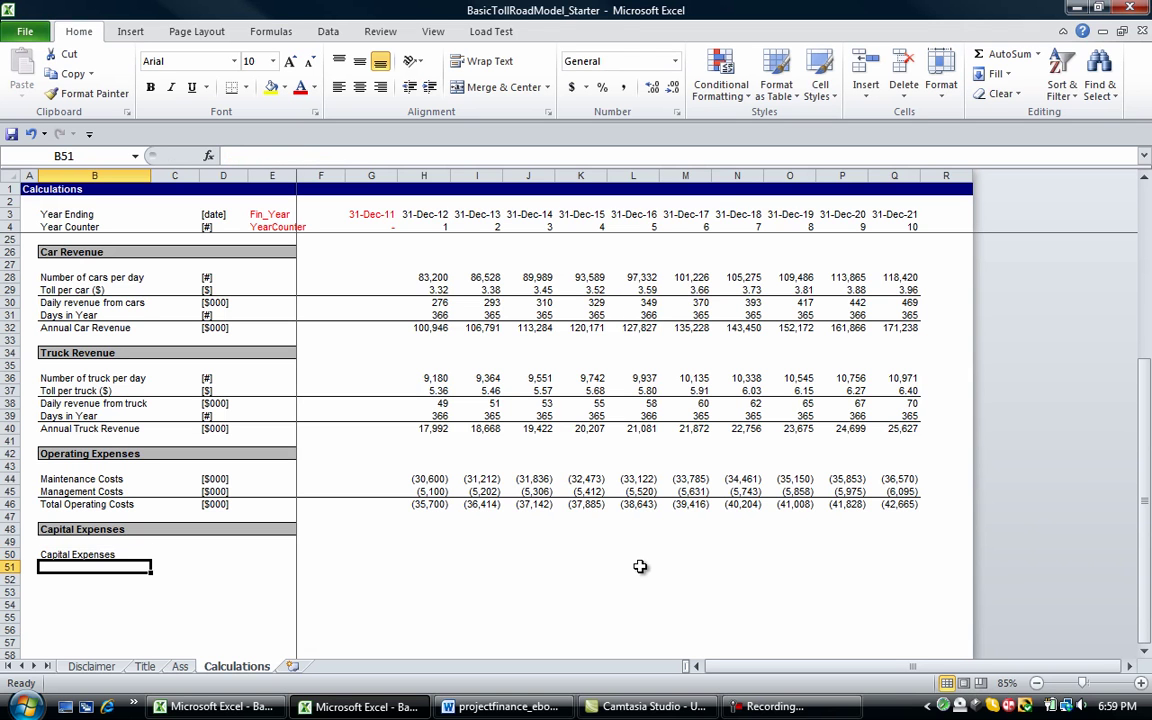
Copy the [$000] unit label from the Maintenance Costs row (D44) into D50
{"action": "key", "text": "Up"}
{"action": "key", "text": "Right"}
{"action": "key", "text": "Right"}
{"action": "key", "text": "Right"}
{"action": "key", "text": "Right"}
{"action": "key", "text": "Right"}
{"action": "key", "text": "Left"}
{"action": "key", "text": "Left"}
{"action": "key", "text": "Left"}
{"action": "key", "text": "Up"}
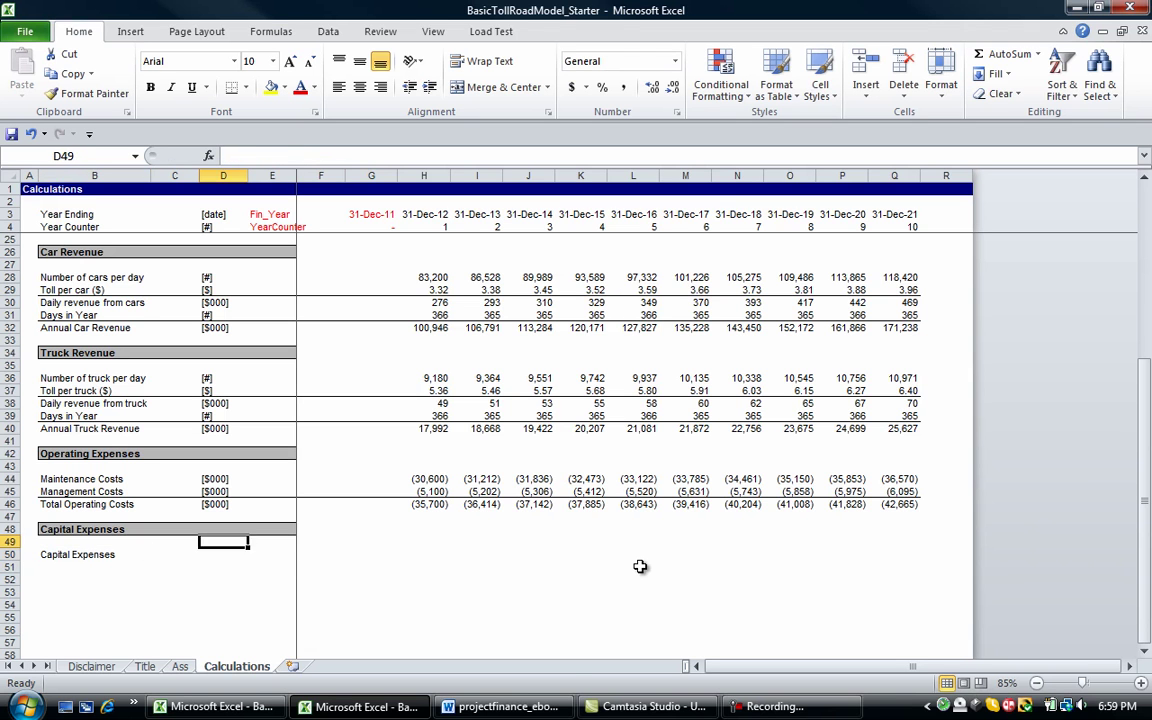
{"action": "key", "text": "Up"}
{"action": "key", "text": "Up"}
{"action": "key", "text": "Up"}
{"action": "key", "text": "Up"}
{"action": "key", "text": "Up"}
{"action": "key", "text": "ctrl+c"}
{"action": "key", "text": "Down"}
{"action": "key", "text": "Down"}
{"action": "key", "text": "Down"}
{"action": "key", "text": "Down"}
{"action": "key", "text": "Down"}
{"action": "key", "text": "Down"}
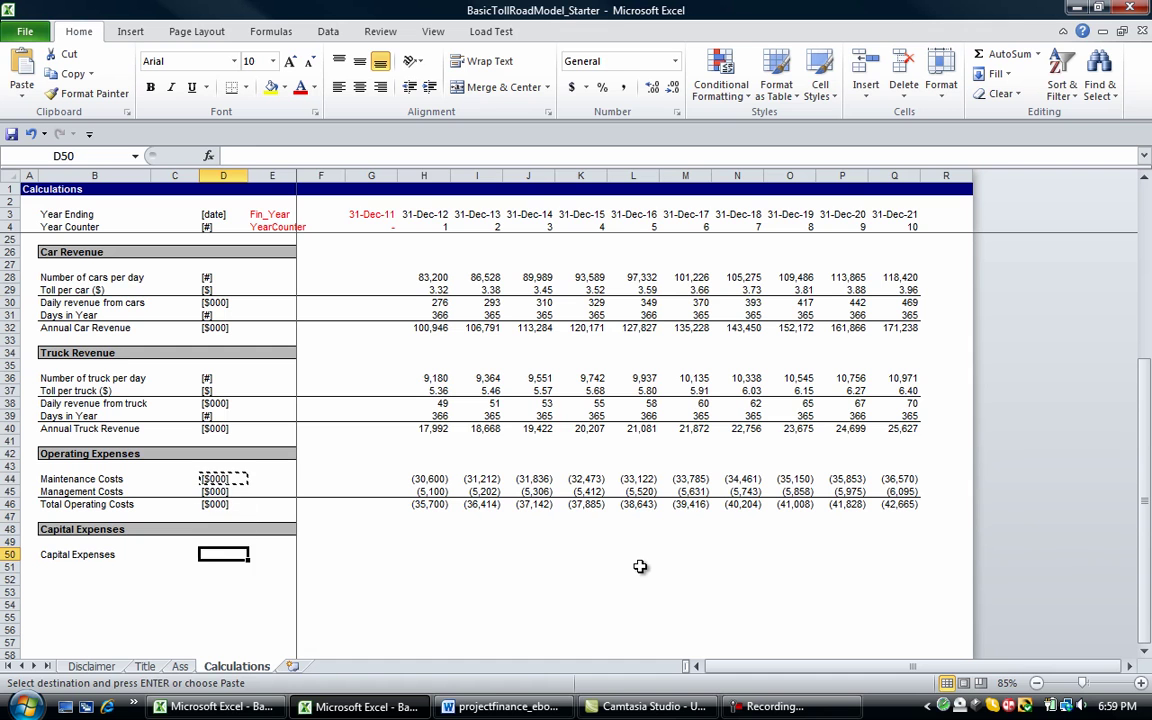
{"action": "key", "text": "ctrl+v"}
Begin the Capital Expenses formula in H50 with a reference to AnnCapex on the Ass sheet and a multiplication sign
{"action": "key", "text": "Right"}
{"action": "key", "text": "Right"}
{"action": "key", "text": "Right"}
{"action": "key", "text": "Right"}
{"action": "type", "text": "="}
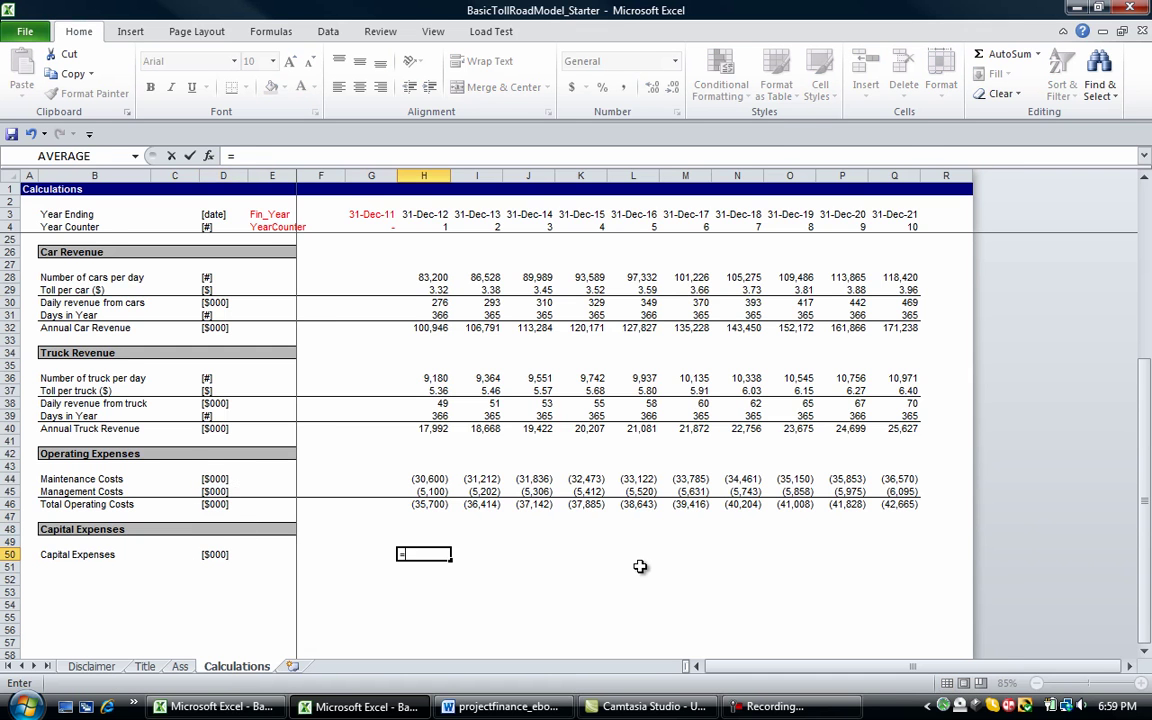
{"action": "key", "text": "ctrl+Page_Up"}
{"action": "key", "text": "Down"}
{"action": "key", "text": "Down"}
{"action": "key", "text": "Down"}
{"action": "key", "text": "Down"}
{"action": "key", "text": "Down"}
{"action": "key", "text": "Down"}
{"action": "key", "text": "Down"}
{"action": "key", "text": "Down"}
{"action": "key", "text": "Down"}
{"action": "key", "text": "Down"}
{"action": "key", "text": "Down"}
{"action": "key", "text": "Down"}
{"action": "key", "text": "Down"}
{"action": "key", "text": "Down"}
{"action": "key", "text": "Down"}
{"action": "key", "text": "Down"}
{"action": "key", "text": "Down"}
{"action": "key", "text": "Down"}
{"action": "key", "text": "Down"}
{"action": "key", "text": "Down"}
{"action": "key", "text": "Right"}
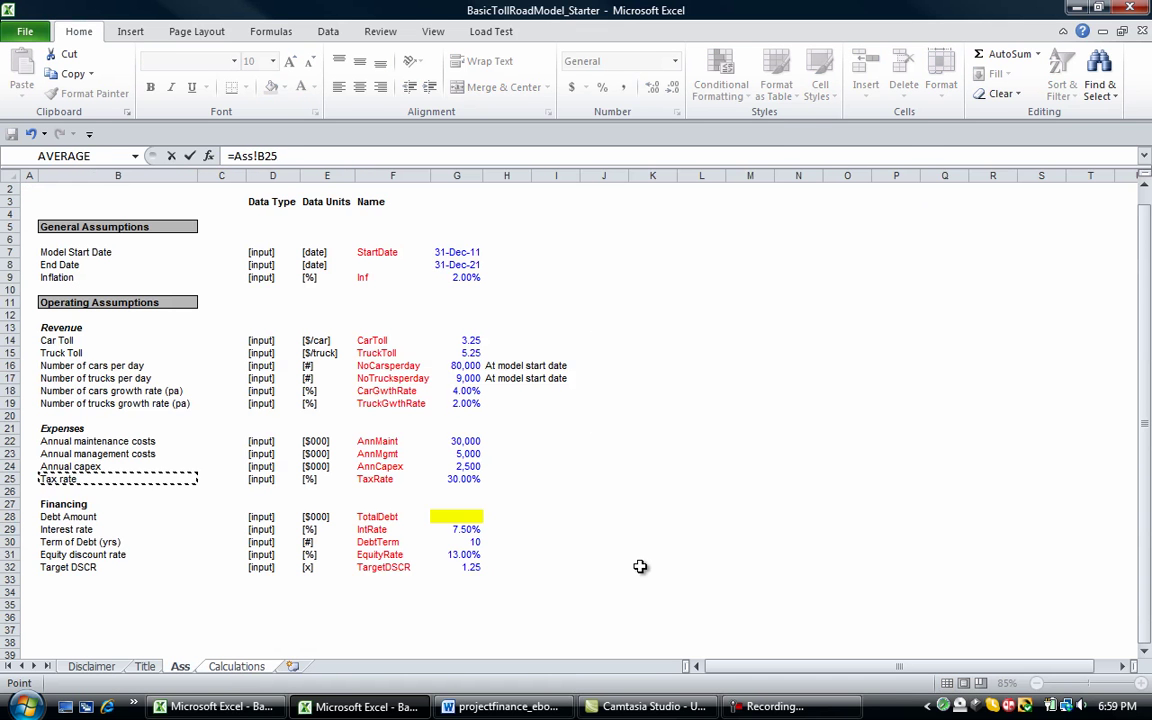
{"action": "key", "text": "Up"}
{"action": "key", "text": "Right"}
{"action": "key", "text": "Right"}
{"action": "key", "text": "Right"}
{"action": "key", "text": "Right"}
{"action": "key", "text": "Right"}
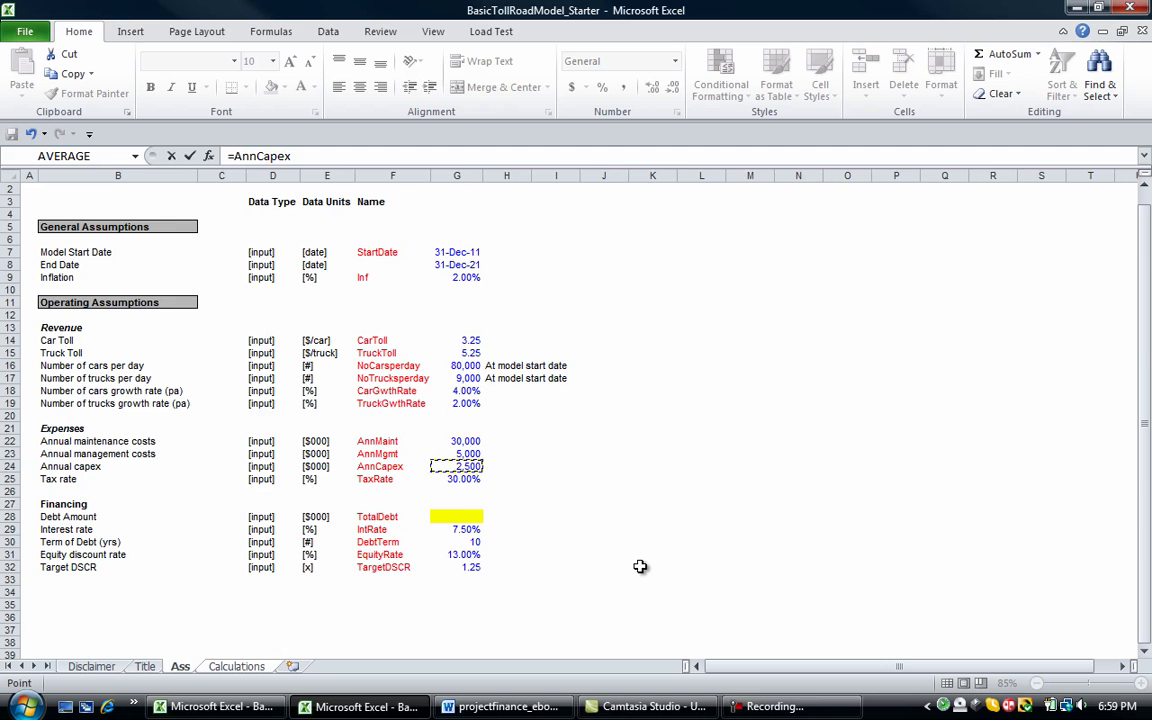
{"action": "type", "text": "*"}
{"action": "key", "text": "ctrl+Page_Down"}
{"action": "key", "text": "Up"}
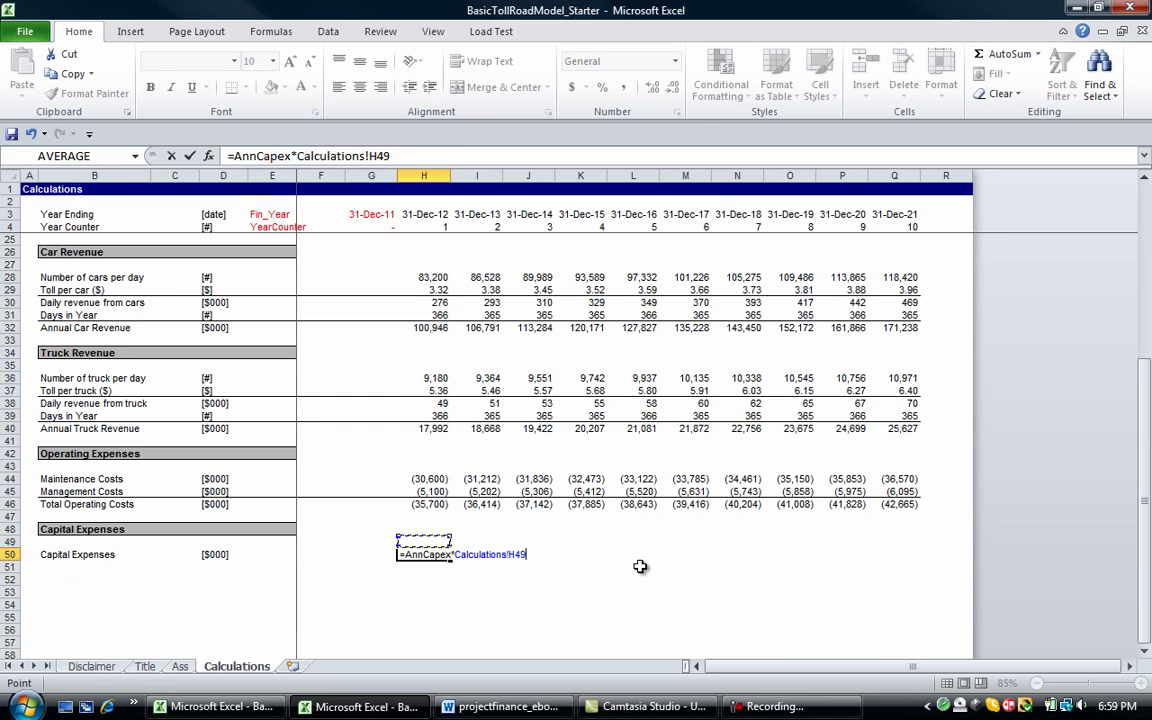
{"action": "key", "text": "Up"}
{"action": "key", "text": "Up"}
{"action": "key", "text": "Up"}
{"action": "key", "text": "Up"}
{"action": "key", "text": "Up"}
{"action": "key", "text": "Up"}
{"action": "key", "text": "Up"}
{"action": "key", "text": "Up"}
{"action": "key", "text": "Up"}
{"action": "key", "text": "Up"}
{"action": "key", "text": "Up"}
{"action": "key", "text": "Up"}
{"action": "key", "text": "Up"}
{"action": "key", "text": "Up"}
{"action": "key", "text": "Up"}
{"action": "key", "text": "Up"}
{"action": "key", "text": "Up"}
{"action": "key", "text": "Up"}
{"action": "key", "text": "Up"}
{"action": "key", "text": "Up"}
{"action": "key", "text": "Down"}
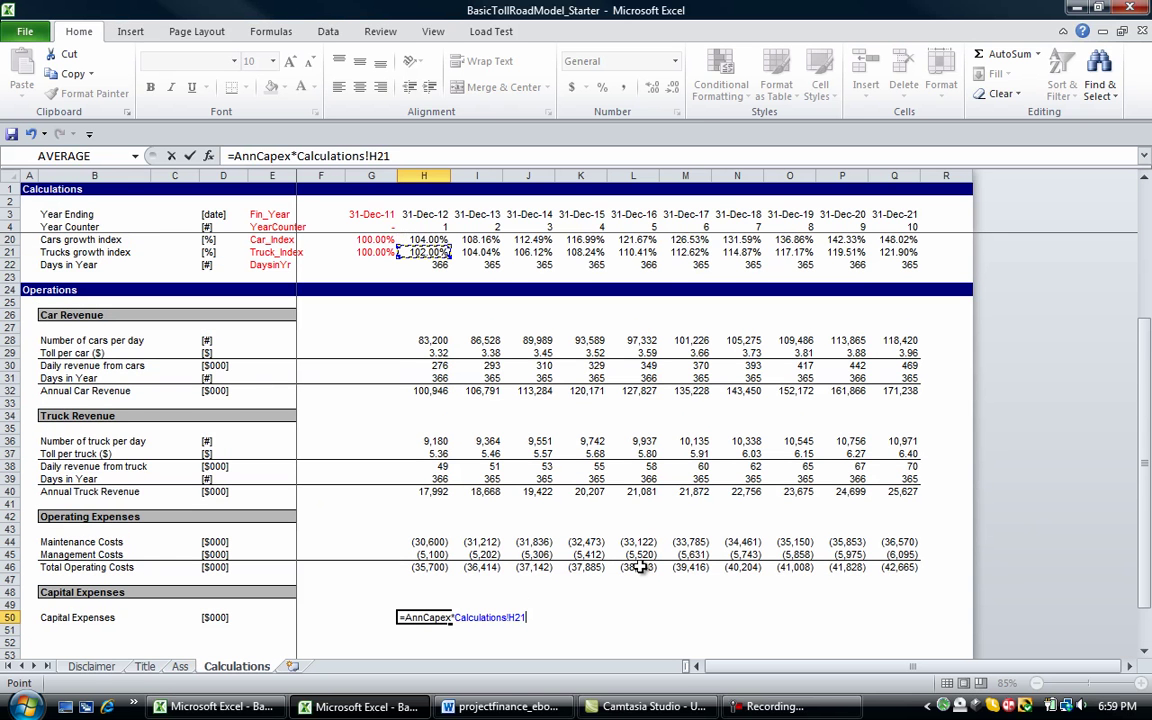
{"action": "key", "text": "Up"}
{"action": "key", "text": "Up"}
{"action": "key", "text": "shift+space"}
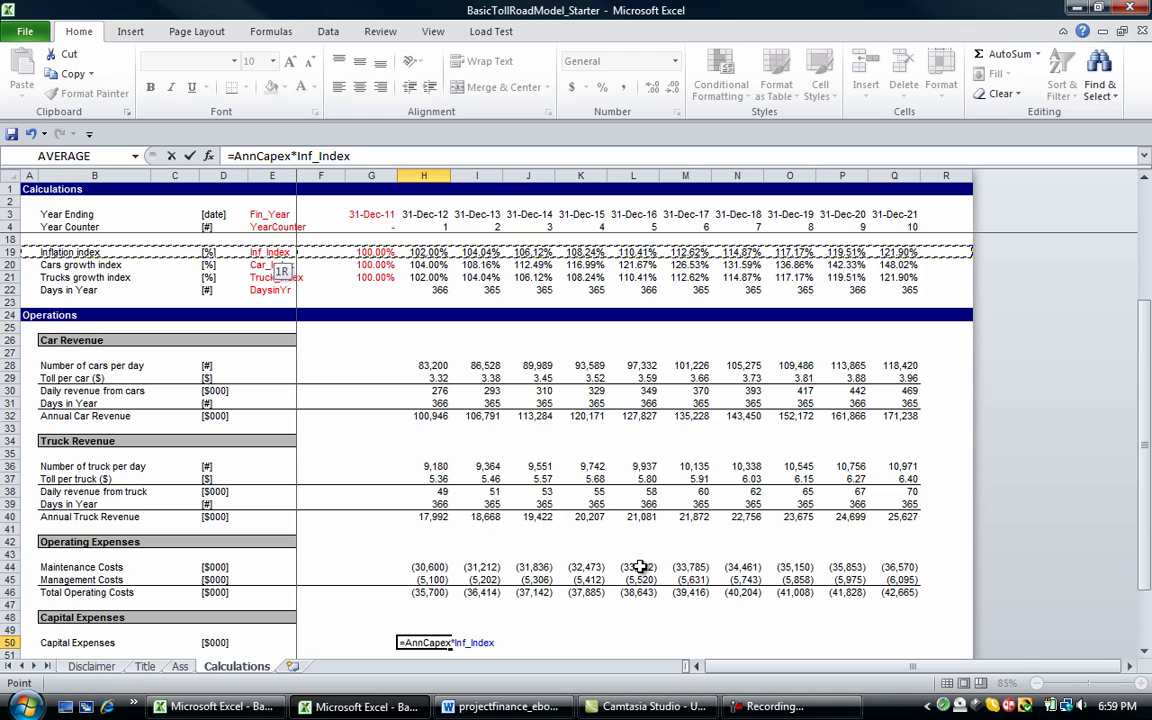
{"action": "key", "text": "BackSpace"}
{"action": "key", "text": "BackSpace"}
{"action": "key", "text": "BackSpace"}
{"action": "key", "text": "BackSpace"}
{"action": "key", "text": "BackSpace"}
{"action": "key", "text": "BackSpace"}
{"action": "key", "text": "BackSpace"}
{"action": "key", "text": "BackSpace"}
{"action": "key", "text": "BackSpace"}
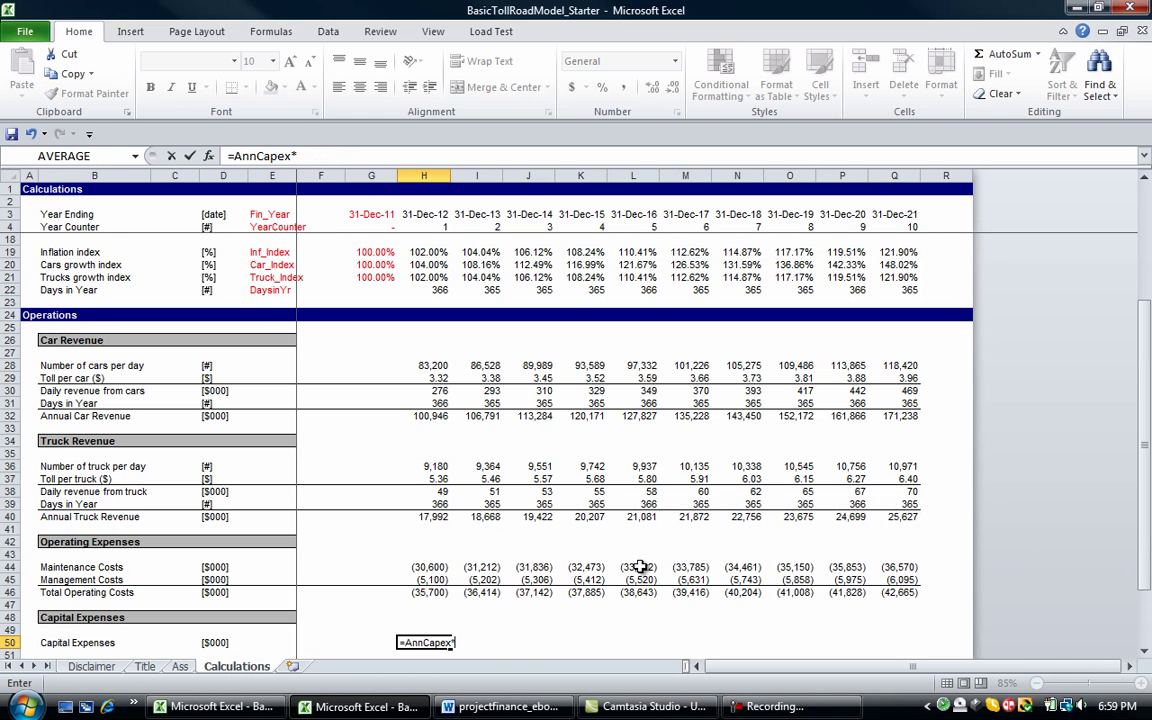
Complete the H50 formula with Inf_Index and make it negative, as =-AnnCapex*Inf_Index
{"action": "type", "text": "inf_"}
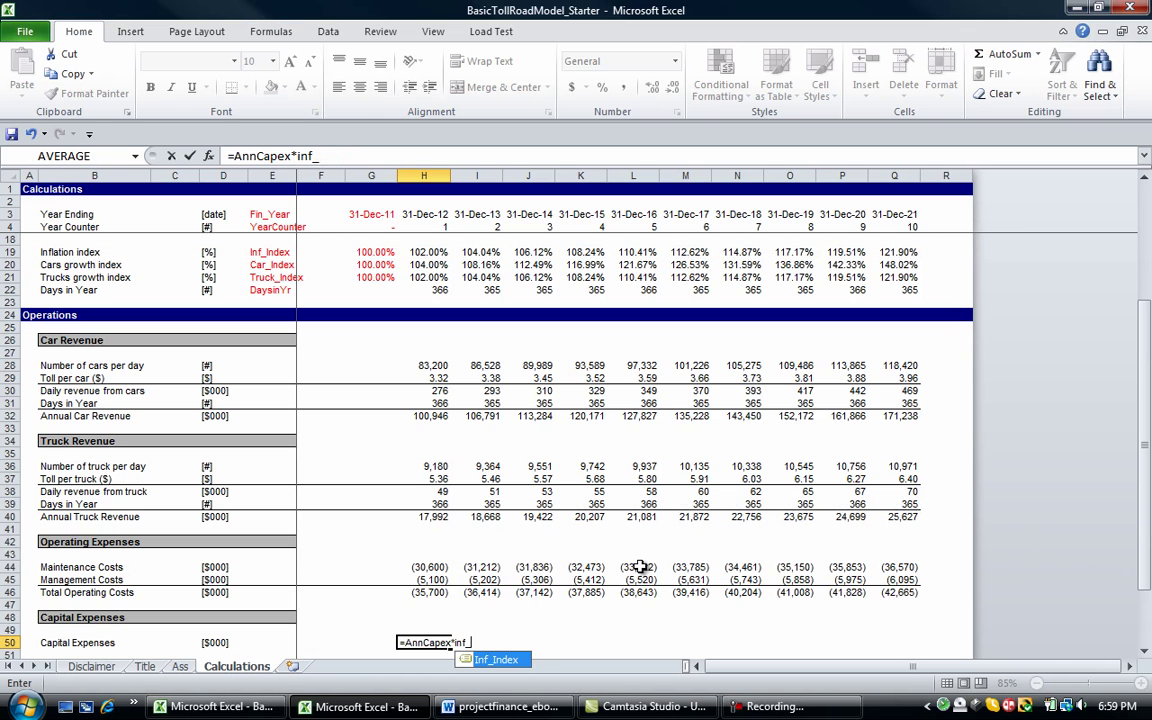
{"action": "type", "text": "index"}
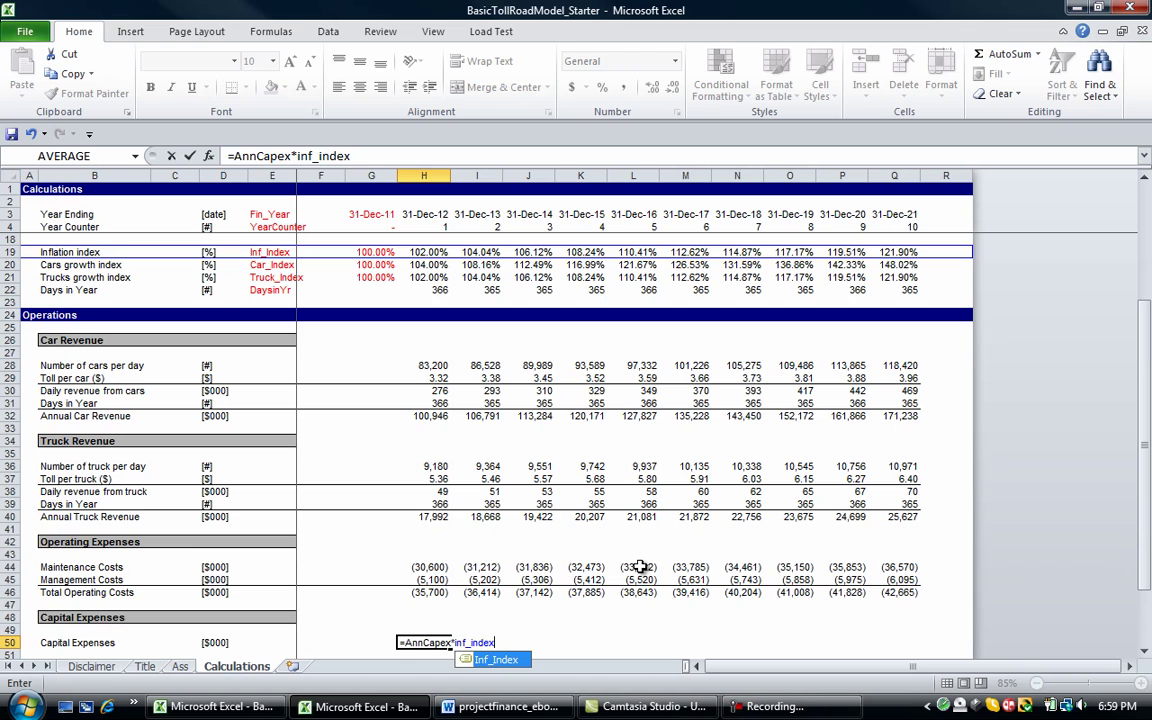
{"action": "key", "text": "Return"}
{"action": "key", "text": "Up"}
{"action": "key", "text": "F2"}
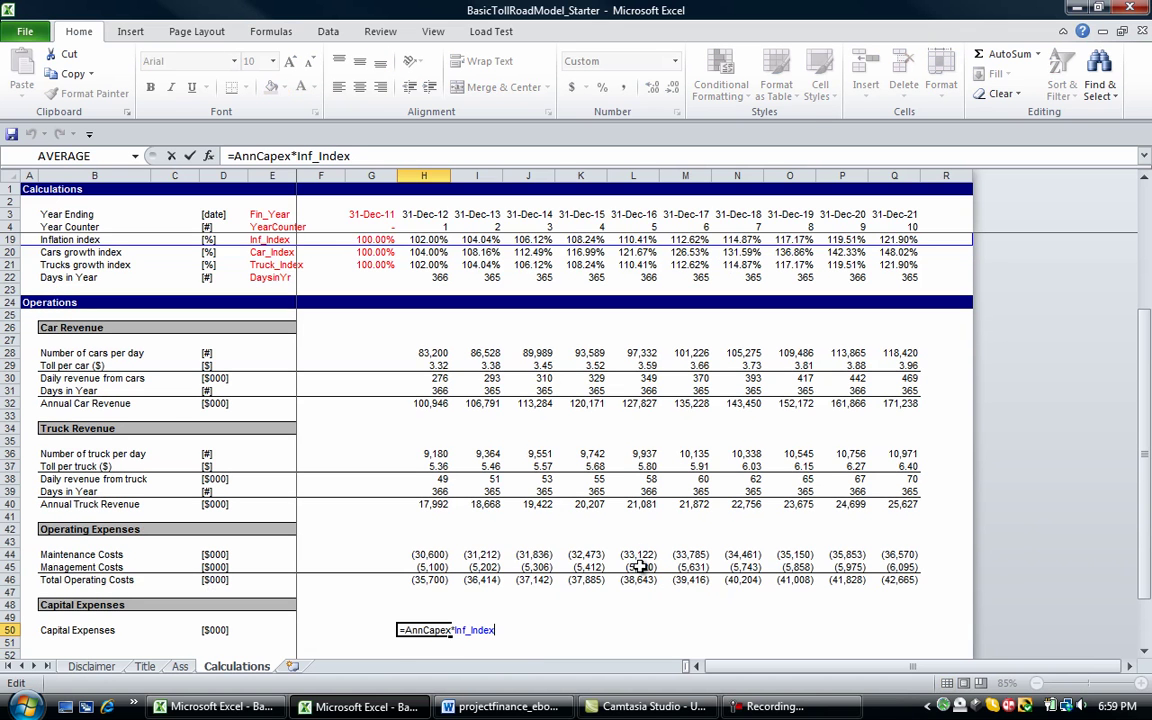
{"action": "key", "text": "Home"}
{"action": "key", "text": "Return"}
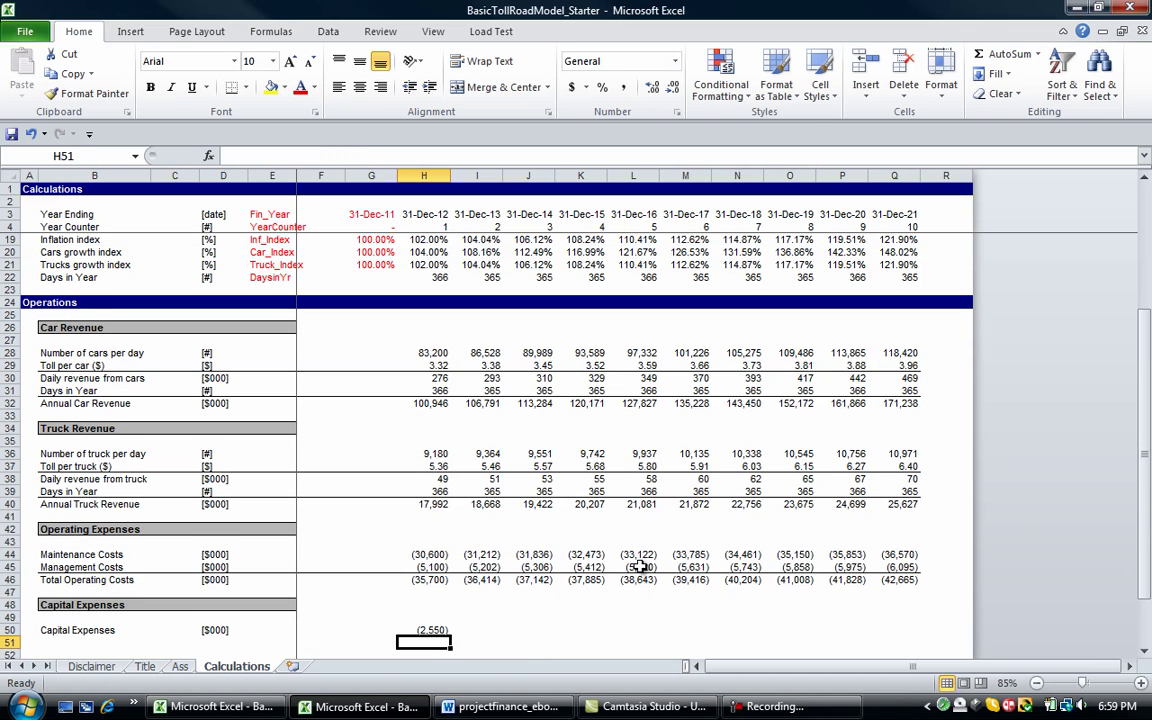
Fill the Capital Expenses formula from H50 across the forecast years through Q50
{"action": "key", "text": "Up"}
{"action": "key", "text": "shift+Right"}
{"action": "key", "text": "shift+Right"}
{"action": "key", "text": "shift+Right"}
{"action": "key", "text": "shift+Right"}
{"action": "key", "text": "shift+Right"}
{"action": "key", "text": "shift+Right"}
{"action": "key", "text": "shift+Right"}
{"action": "key", "text": "shift+Right"}
{"action": "key", "text": "shift+Right"}
{"action": "key", "text": "shift+Right"}
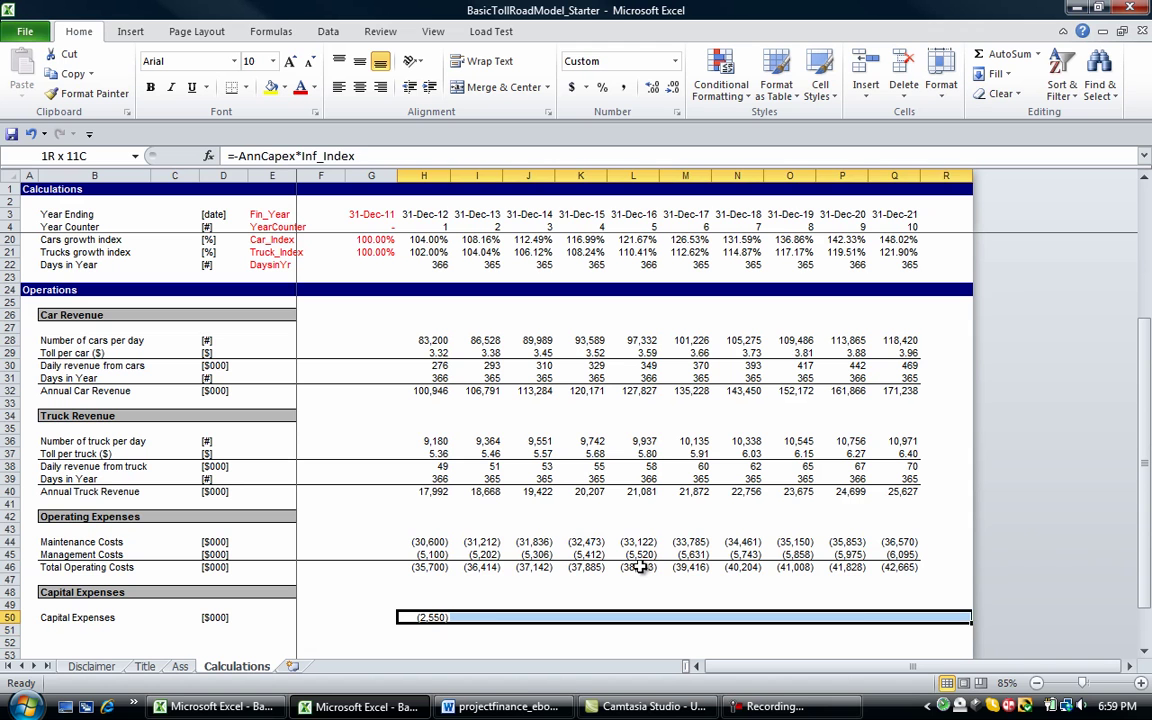
{"action": "key", "text": "shift+Left"}
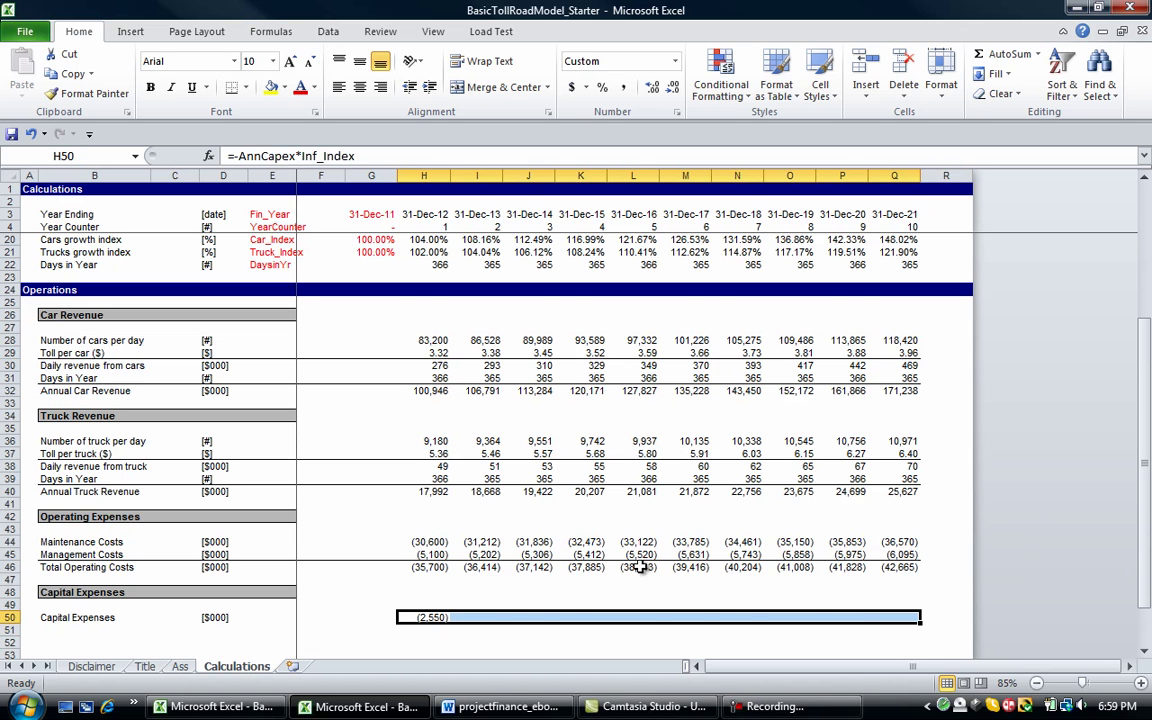
{"action": "key", "text": "ctrl+r"}
{"action": "key", "text": "Left"}
{"action": "key", "text": "Left"}
{"action": "key", "text": "Left"}
{"action": "key", "text": "Left"}
{"action": "key", "text": "Left"}
{"action": "key", "text": "Left"}
{"action": "key", "text": "Left"}
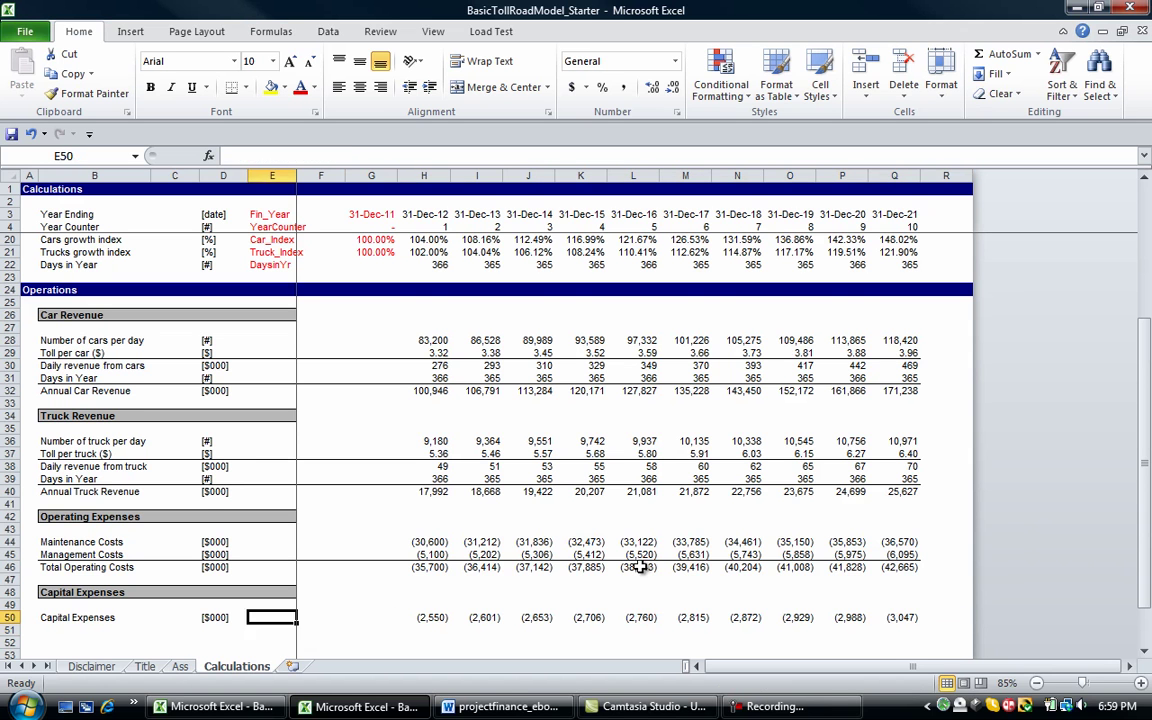
{"action": "key", "text": "Down"}
{"action": "key", "text": "Down"}
{"action": "key", "text": "Down"}
{"action": "key", "text": "Down"}
{"action": "key", "text": "Down"}
{"action": "key", "text": "Down"}
{"action": "key", "text": "Down"}
{"action": "key", "text": "Up"}
{"action": "key", "text": "Up"}
{"action": "key", "text": "Up"}
{"action": "key", "text": "Right"}
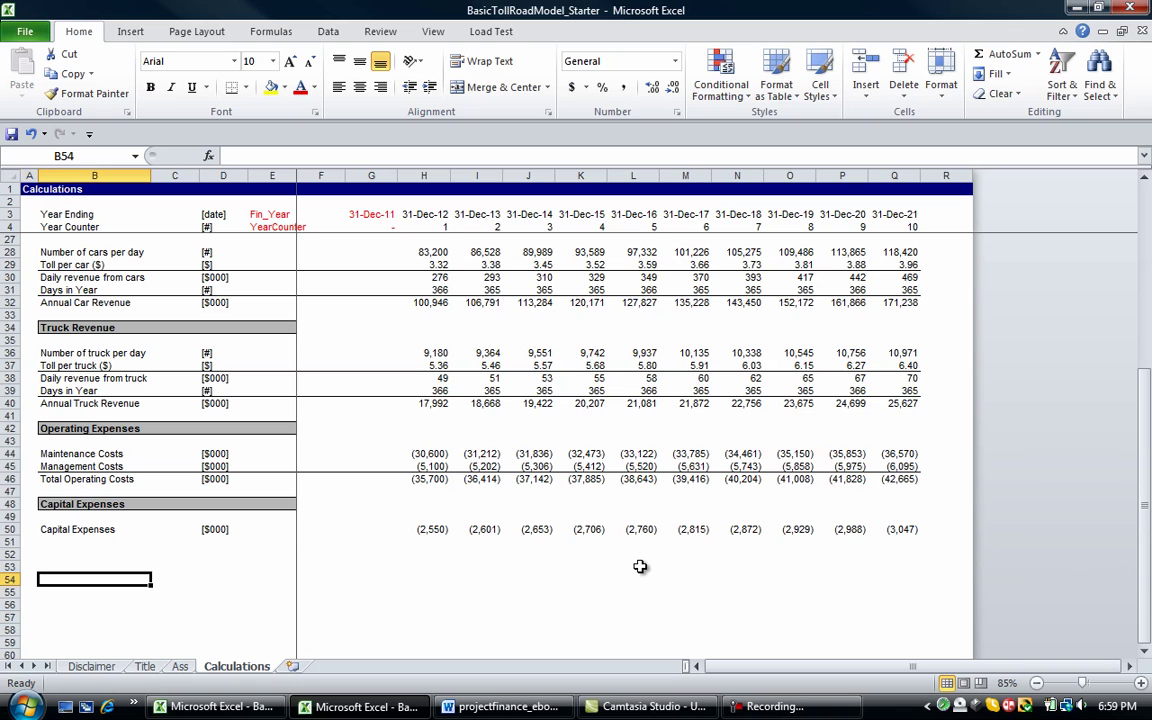
{"action": "key", "text": "Up"}
{"action": "key", "text": "Up"}
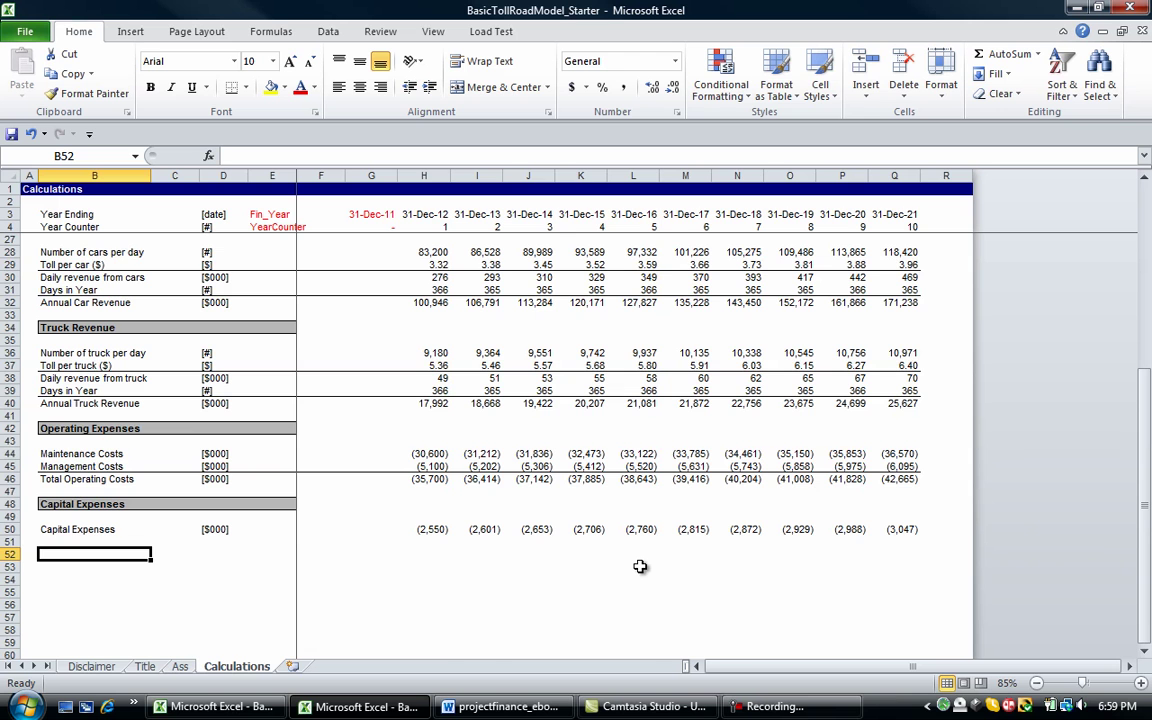
{"action": "key", "text": "Up"}
{"action": "key", "text": "Up"}
{"action": "key", "text": "Up"}
{"action": "key", "text": "Up"}
{"action": "key", "text": "Up"}
{"action": "key", "text": "Up"}
{"action": "key", "text": "Up"}
{"action": "key", "text": "Up"}
{"action": "key", "text": "Up"}
{"action": "key", "text": "Up"}
{"action": "key", "text": "Up"}
{"action": "key", "text": "Up"}
{"action": "key", "text": "Up"}
{"action": "key", "text": "Up"}
{"action": "key", "text": "Up"}
{"action": "key", "text": "Up"}
{"action": "key", "text": "Up"}
{"action": "key", "text": "Up"}
{"action": "key", "text": "Up"}
{"action": "key", "text": "Up"}
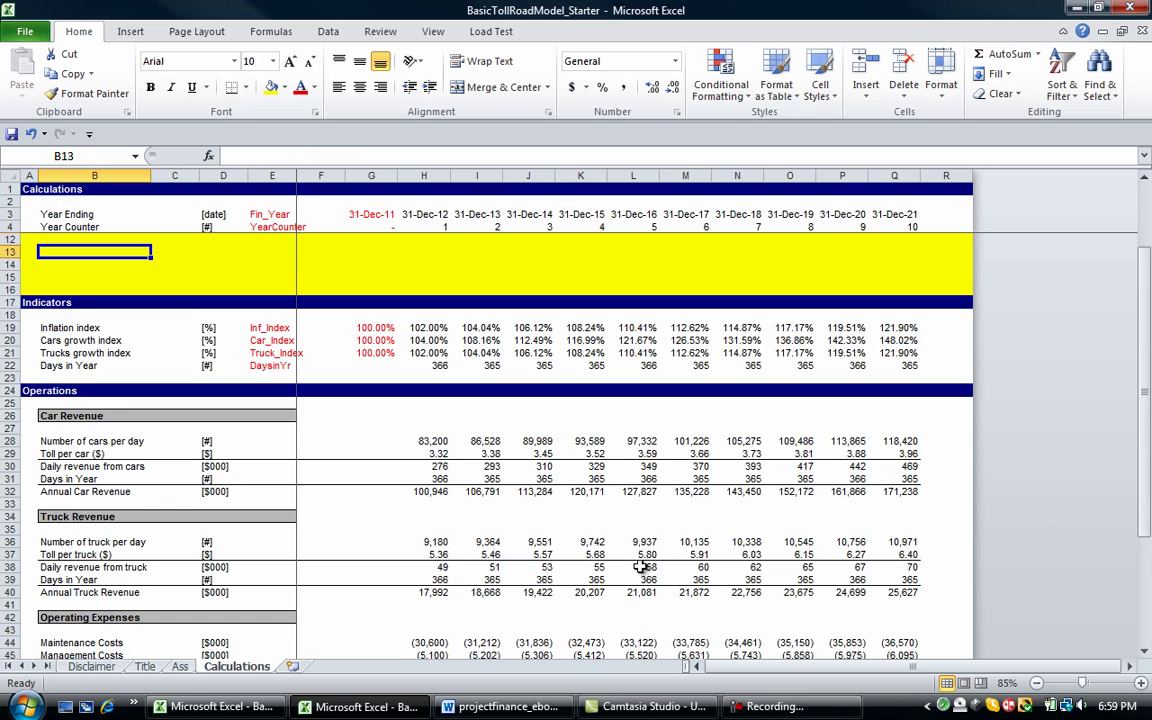
{"action": "key", "text": "Down"}
{"action": "key", "text": "Down"}
{"action": "key", "text": "Down"}
{"action": "key", "text": "Down"}
{"action": "key", "text": "Down"}
{"action": "key", "text": "Down"}
{"action": "key", "text": "Down"}
{"action": "key", "text": "Down"}
{"action": "key", "text": "Left"}
{"action": "key", "text": "Down"}
{"action": "key", "text": "Down"}
{"action": "key", "text": "Down"}
{"action": "key", "text": "ctrl+shift+Right"}
{"action": "key", "text": "ctrl+c"}
{"action": "key", "text": "Down"}
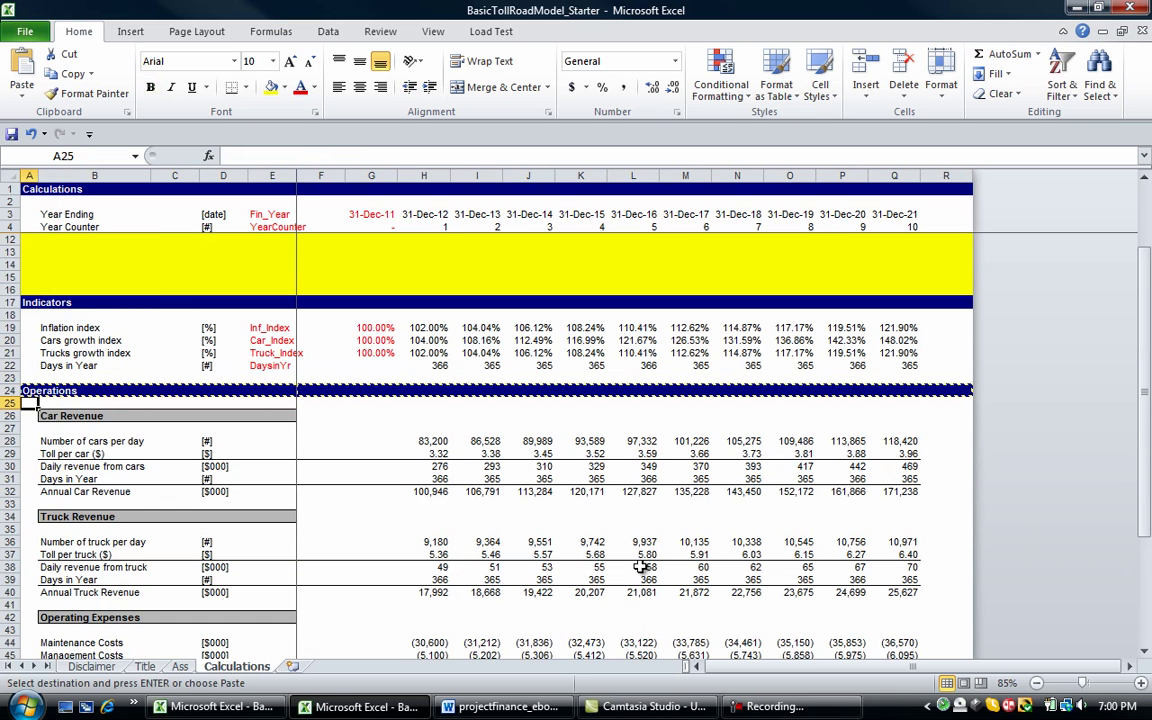
Copy the Operating Expenses heading from B42:E42 into B52, below the Capital Expenses row
{"action": "key", "text": "Down"}
{"action": "key", "text": "Down"}
{"action": "key", "text": "Down"}
{"action": "key", "text": "Down"}
{"action": "key", "text": "Down"}
{"action": "key", "text": "Down"}
{"action": "key", "text": "Down"}
{"action": "key", "text": "Down"}
{"action": "key", "text": "Down"}
{"action": "key", "text": "Down"}
{"action": "key", "text": "Down"}
{"action": "key", "text": "Down"}
{"action": "key", "text": "Down"}
{"action": "key", "text": "Down"}
{"action": "key", "text": "Down"}
{"action": "key", "text": "Down"}
{"action": "key", "text": "Down"}
{"action": "key", "text": "Right"}
{"action": "key", "text": "Escape"}
{"action": "key", "text": "shift+Right"}
{"action": "key", "text": "shift+Right"}
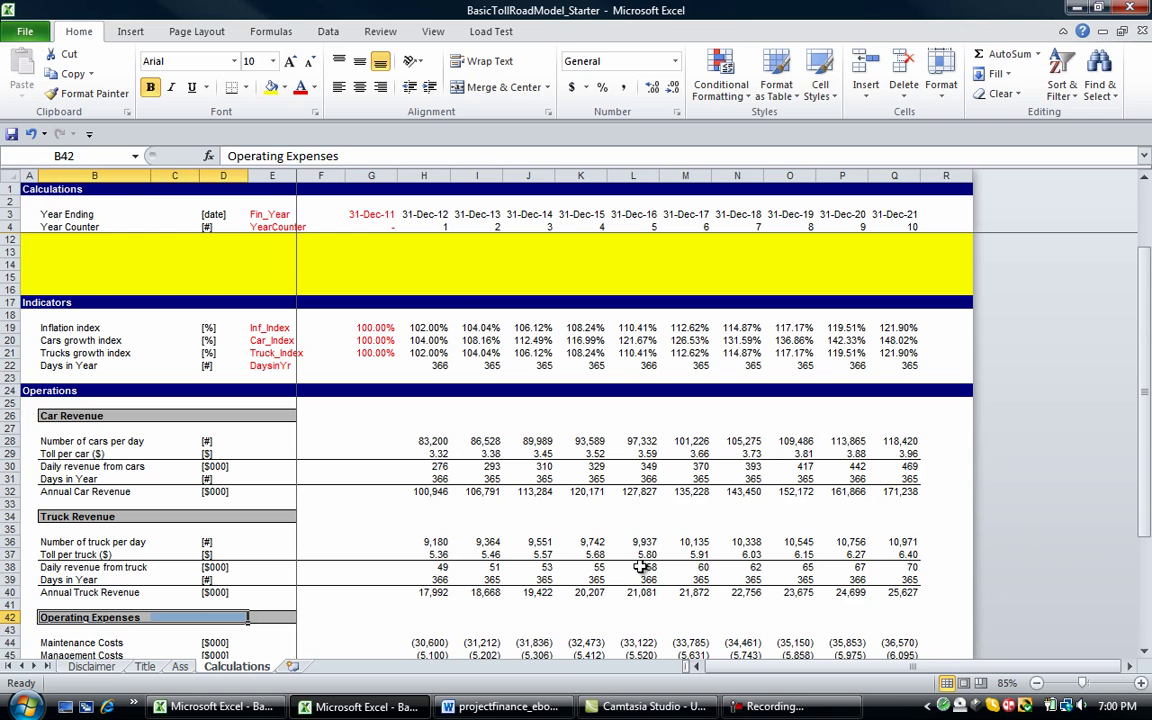
{"action": "key", "text": "shift+Right"}
{"action": "key", "text": "ctrl+c"}
{"action": "key", "text": "Down"}
{"action": "key", "text": "Down"}
{"action": "key", "text": "Down"}
{"action": "key", "text": "Down"}
{"action": "key", "text": "Down"}
{"action": "key", "text": "Down"}
{"action": "key", "text": "Down"}
{"action": "key", "text": "Down"}
{"action": "key", "text": "Down"}
{"action": "key", "text": "Down"}
{"action": "key", "text": "Down"}
{"action": "key", "text": "Down"}
{"action": "key", "text": "Down"}
{"action": "key", "text": "Down"}
{"action": "key", "text": "Down"}
{"action": "key", "text": "Down"}
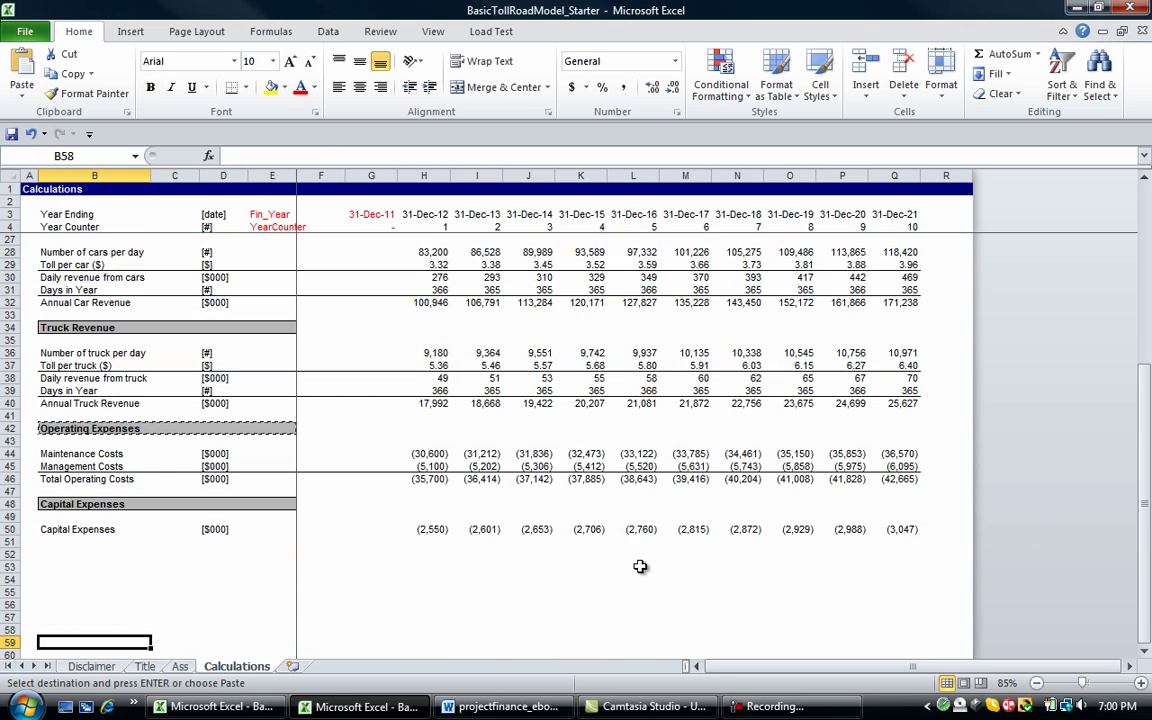
{"action": "key", "text": "Down"}
{"action": "key", "text": "Down"}
{"action": "key", "text": "Down"}
{"action": "key", "text": "Up"}
{"action": "key", "text": "Up"}
{"action": "key", "text": "Up"}
{"action": "key", "text": "Up"}
{"action": "key", "text": "Up"}
{"action": "key", "text": "Up"}
{"action": "key", "text": "Up"}
{"action": "key", "text": "Up"}
{"action": "key", "text": "Up"}
{"action": "key", "text": "ctrl+v"}
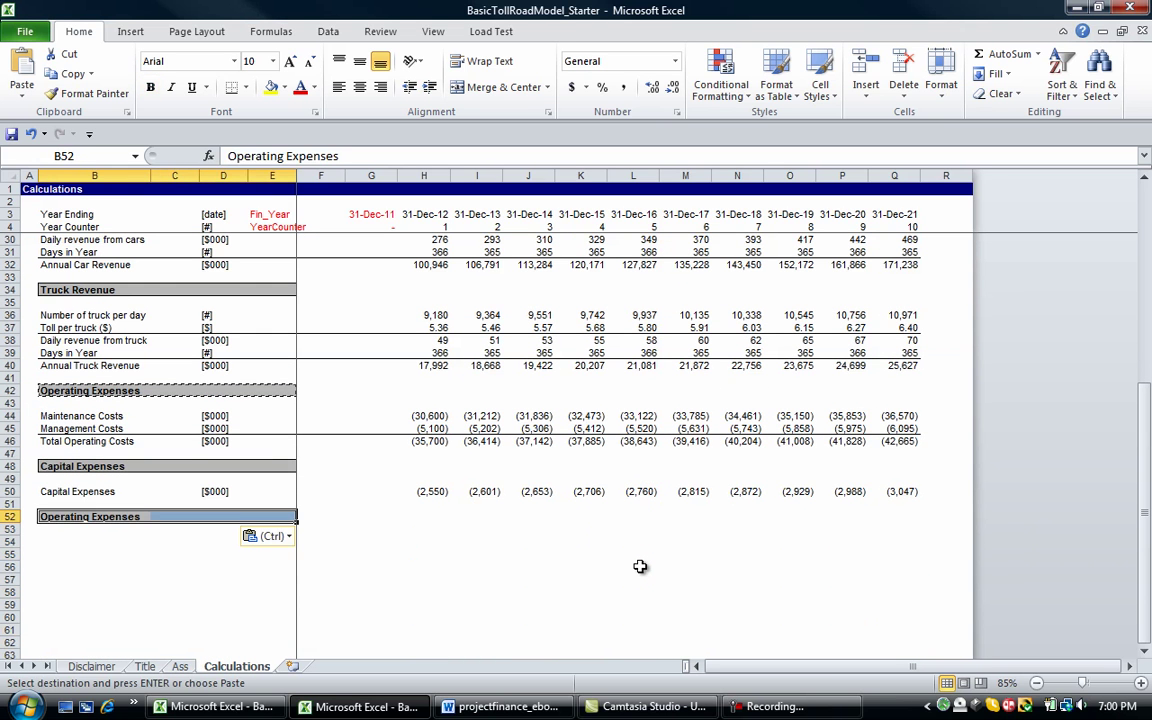
Rename the copied section heading in B52 to Tax
{"action": "key", "text": "shift+Left"}
{"action": "key", "text": "shift+Left"}
{"action": "key", "text": "shift+Left"}
{"action": "type", "text": "Op"}
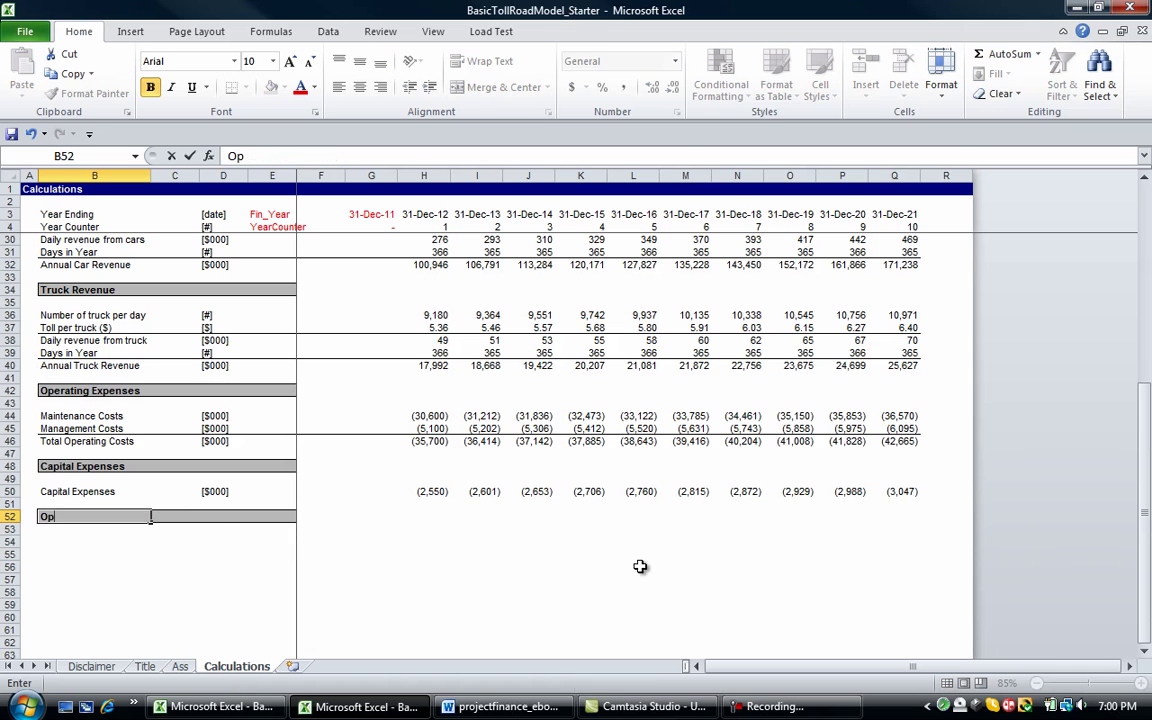
{"action": "key", "text": "BackSpace"}
{"action": "key", "text": "BackSpace"}
{"action": "type", "text": "Tax"}
{"action": "key", "text": "Return"}
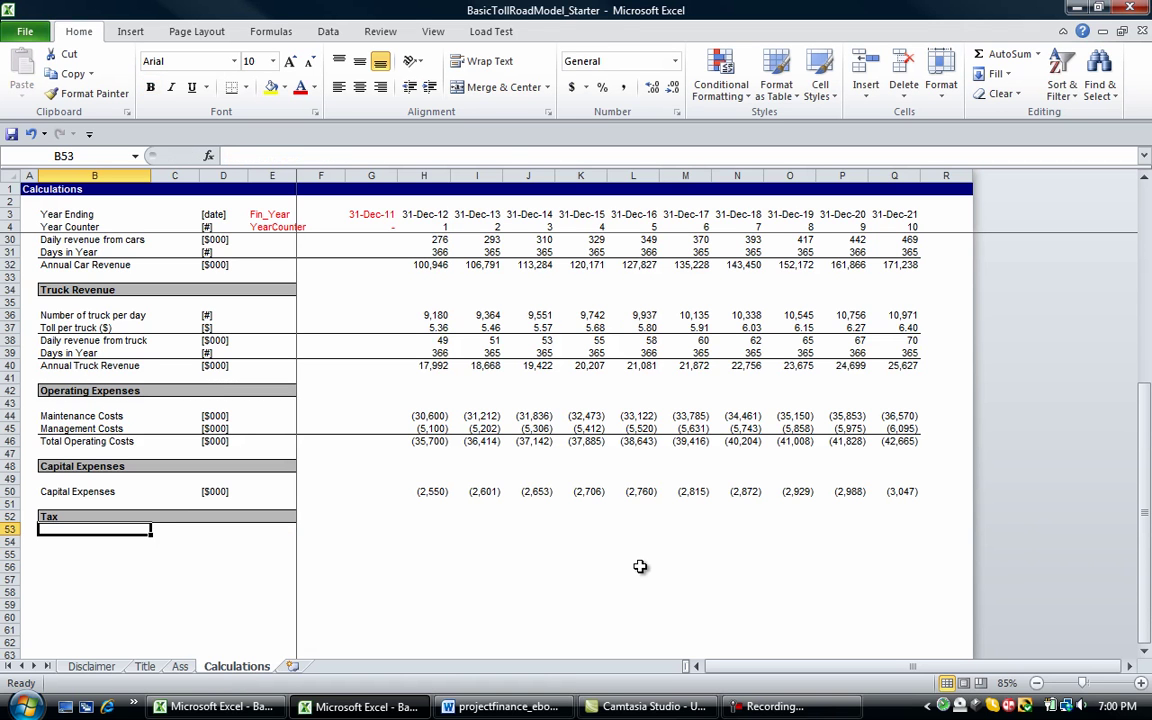
Add a Total Revenue row label in B54 under the Tax heading
{"action": "key", "text": "Return"}
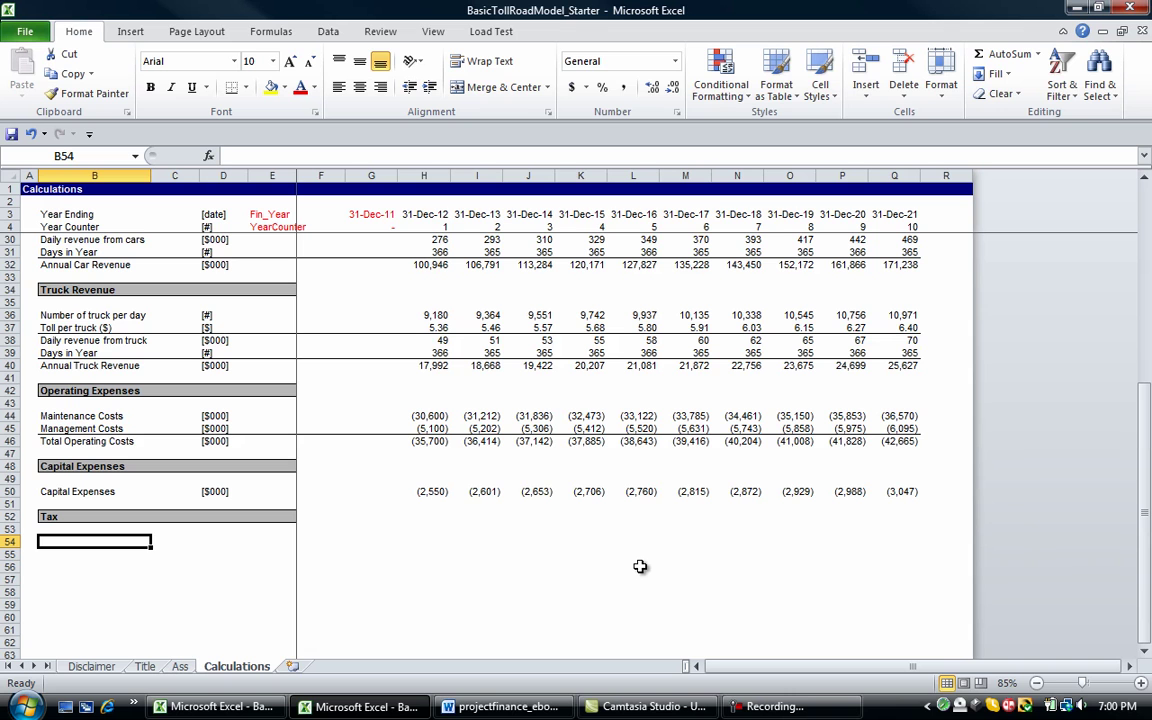
{"action": "type", "text": "An"}
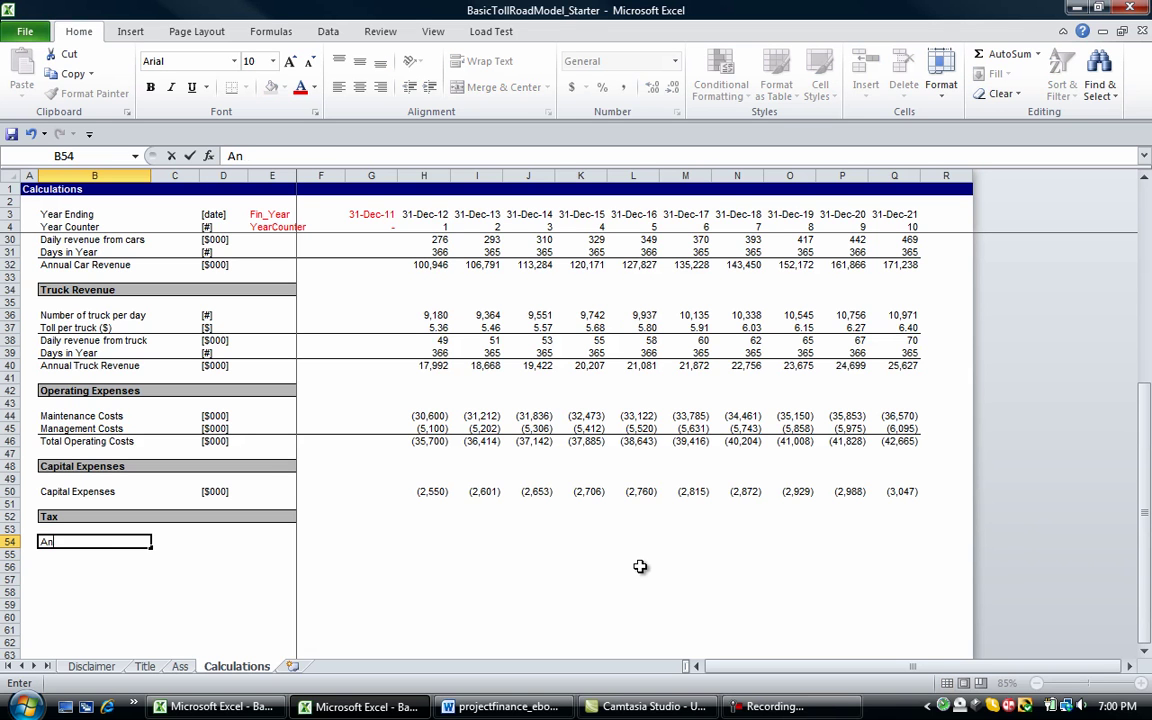
{"action": "type", "text": "nual Revenue"}
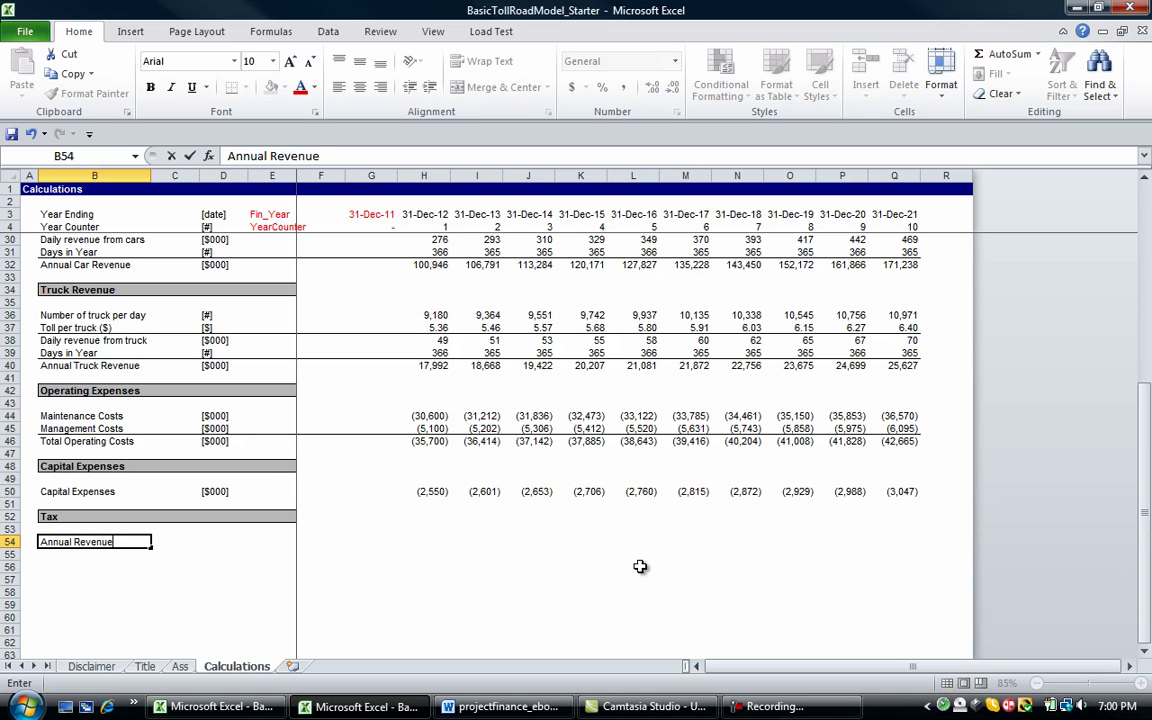
{"action": "key", "text": "Return"}
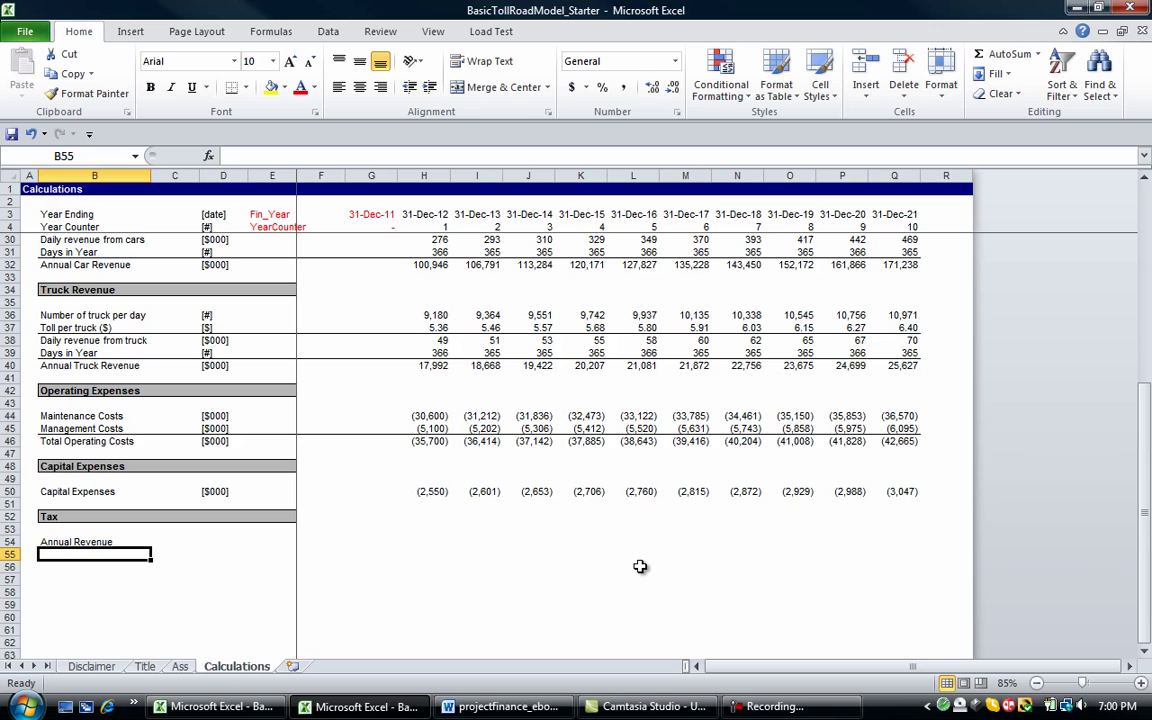
{"action": "key", "text": "Up"}
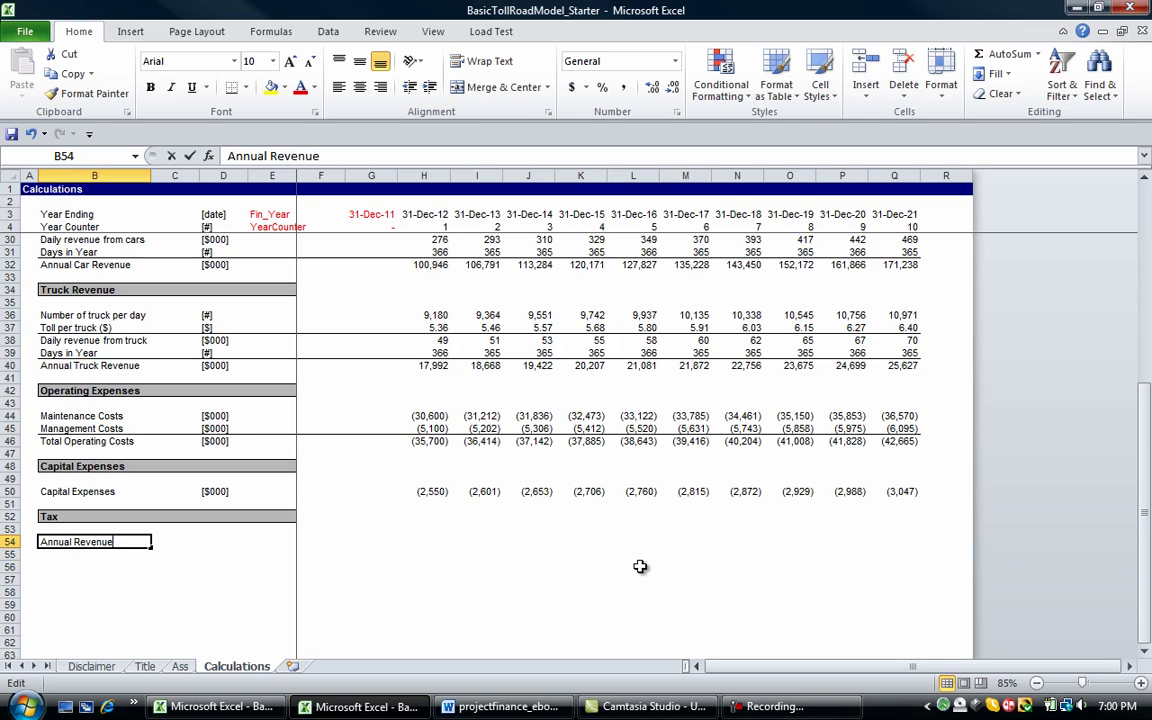
{"action": "key", "text": "F2"}
{"action": "key", "text": "shift+Home"}
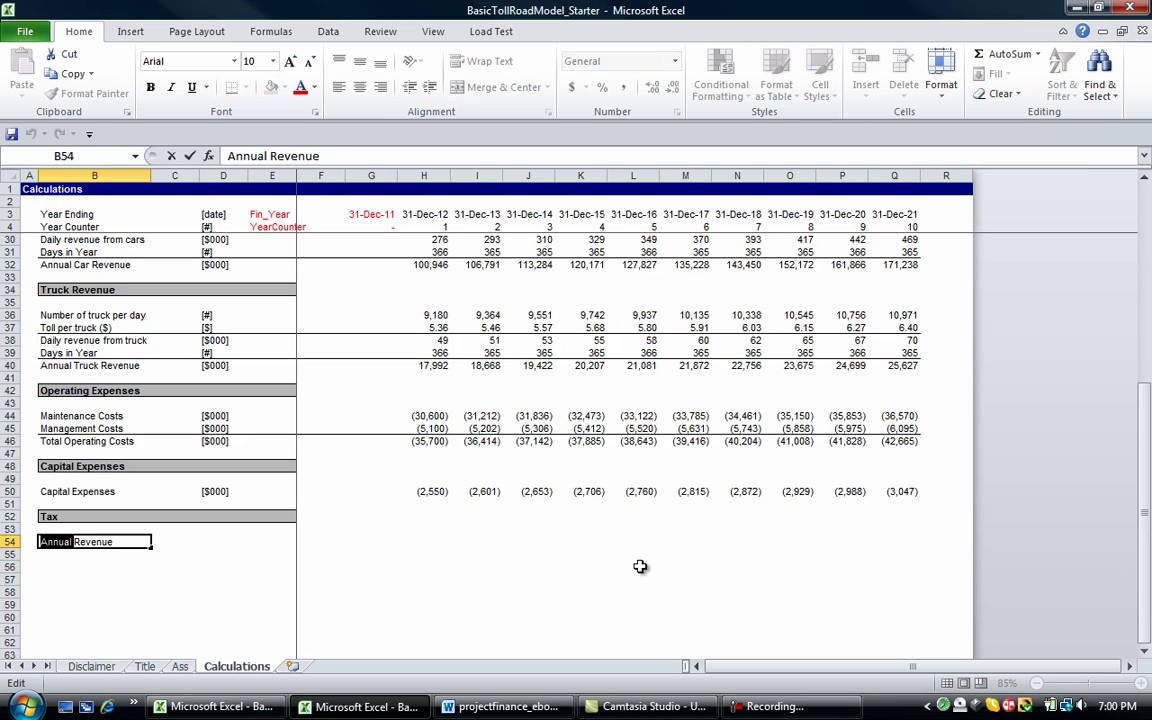
{"action": "type", "text": "Total"}
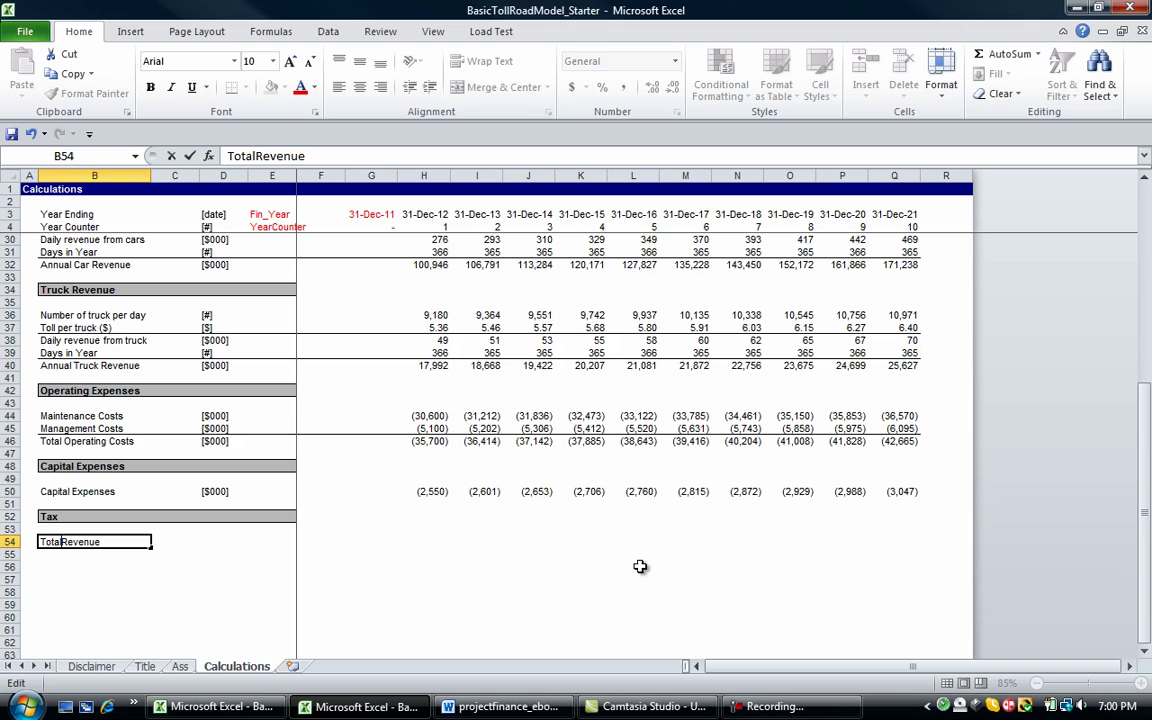
{"action": "key", "text": "Return"}
Add the row labels Total Operating Costs in B55 and Capital Expenses in B56
{"action": "type", "text": "Total Ope"}
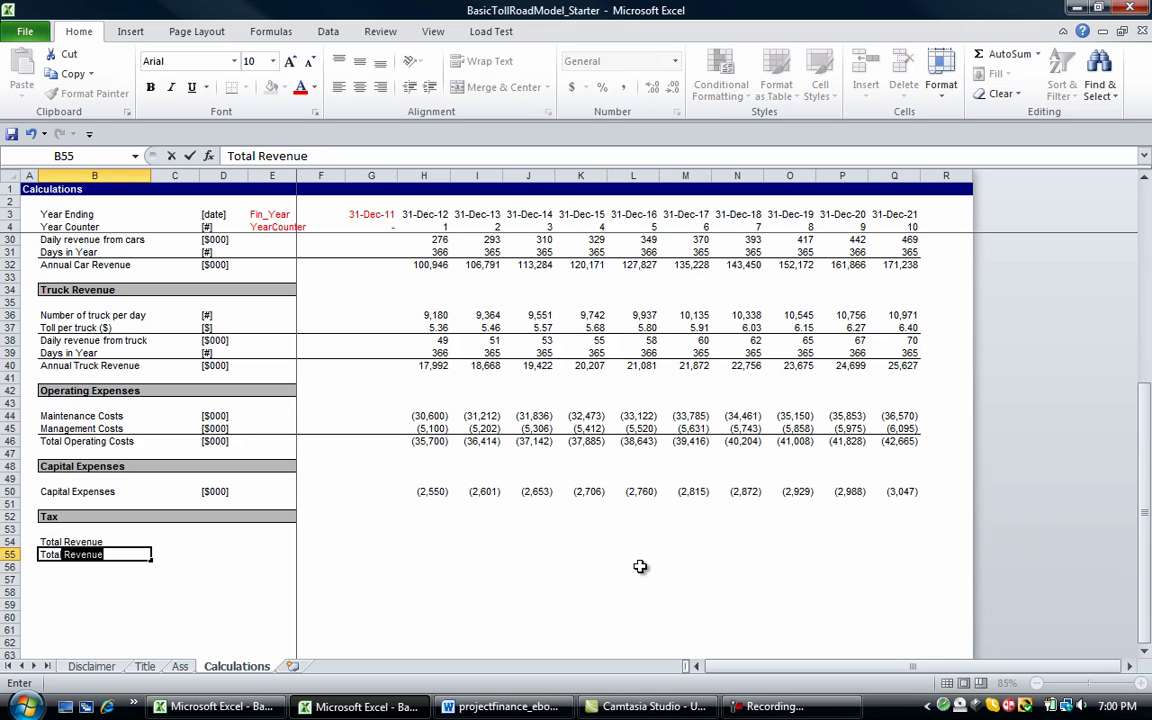
{"action": "type", "text": "rating Costs"}
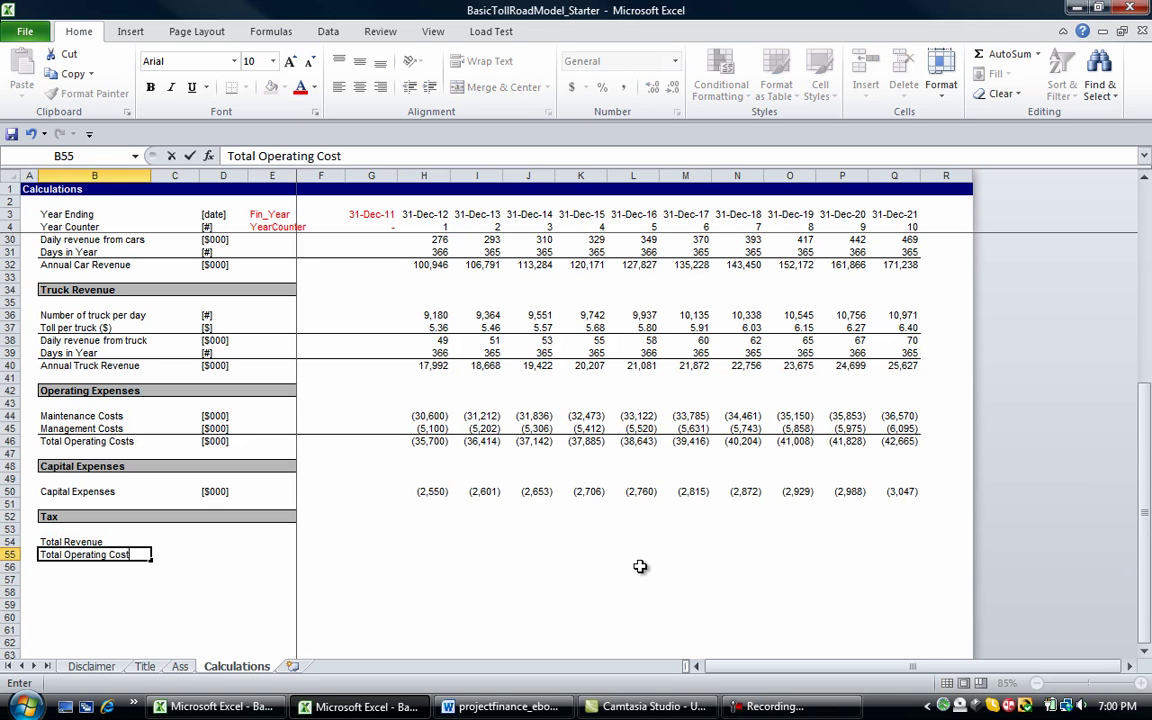
{"action": "key", "text": "Return"}
{"action": "type", "text": "Capita"}
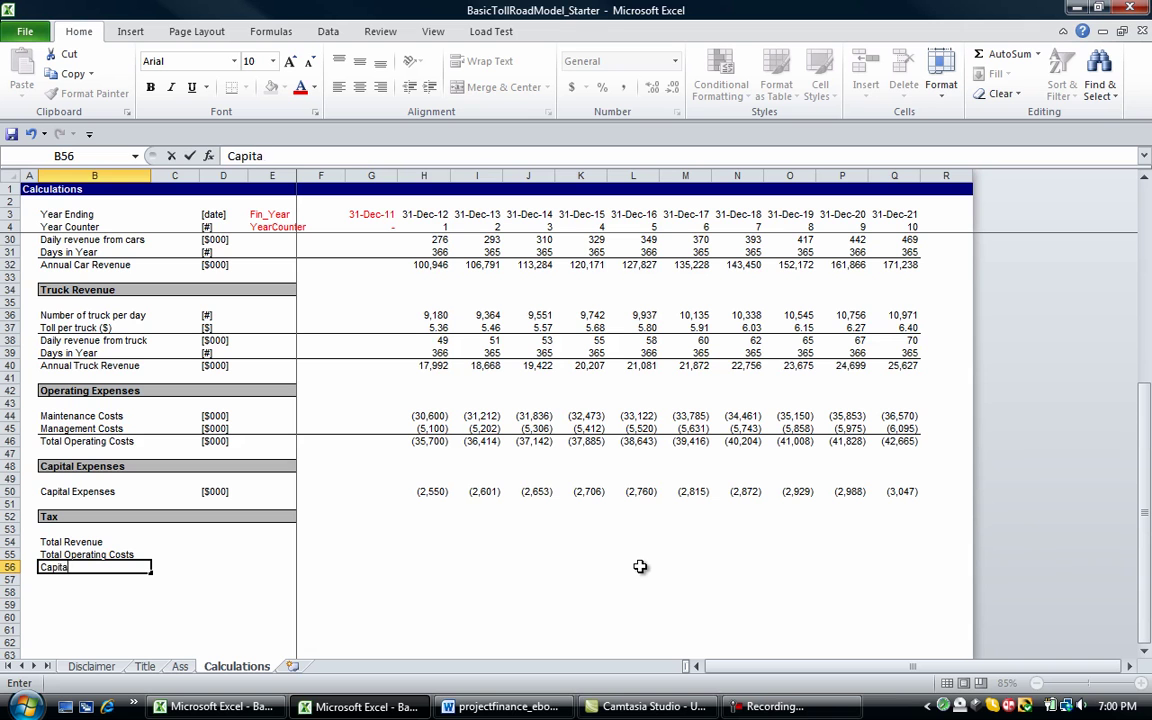
{"action": "type", "text": "l Expenses"}
{"action": "key", "text": "Return"}
Add the row labels Interest Expense in B57 and Assessable Income in B58
{"action": "type", "text": "Inter"}
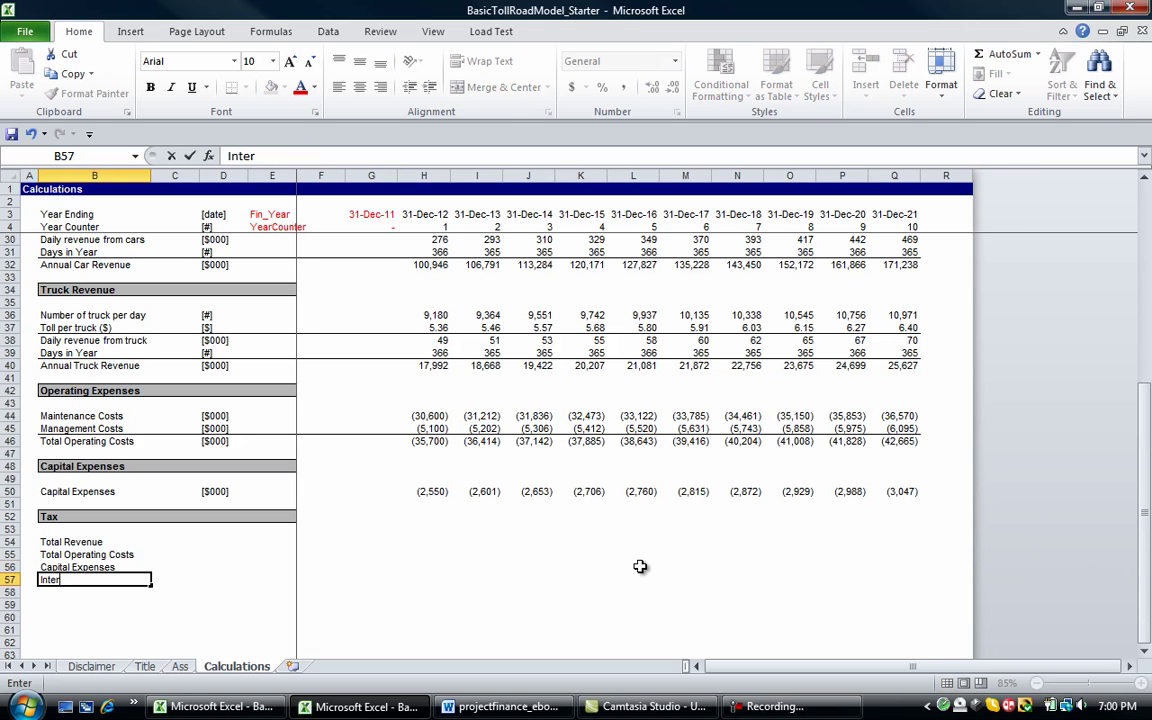
{"action": "type", "text": "est Expense"}
{"action": "key", "text": "Return"}
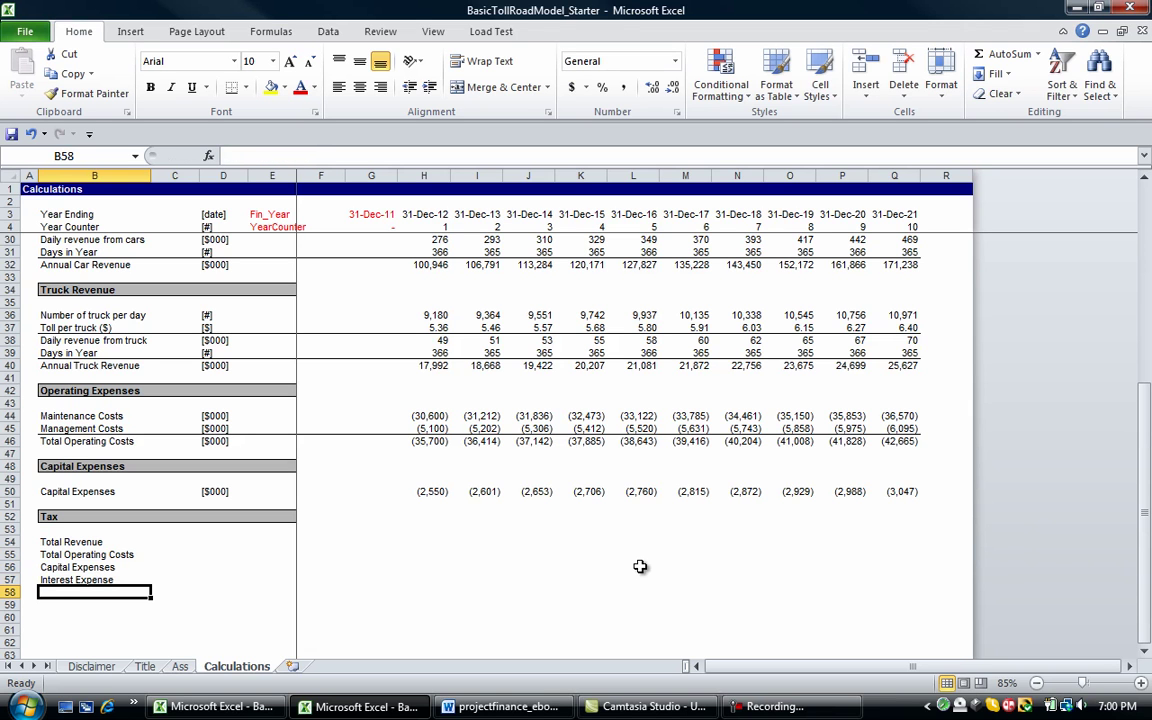
{"action": "type", "text": "Asse"}
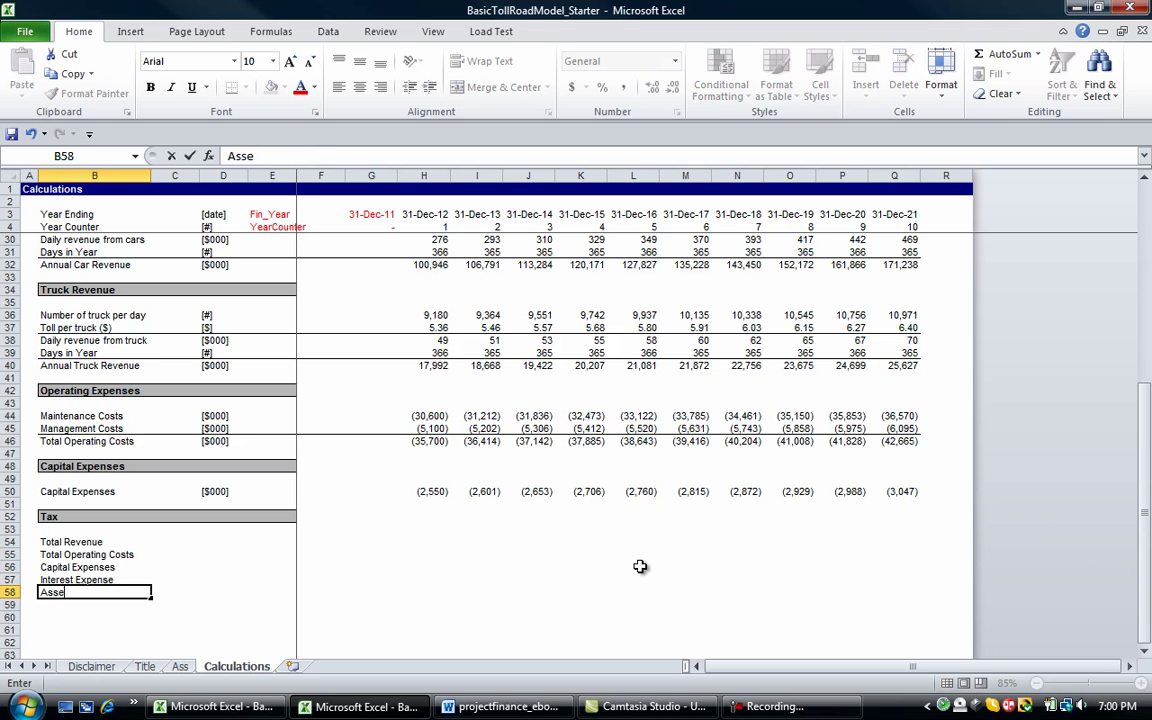
{"action": "type", "text": "ssable Income"}
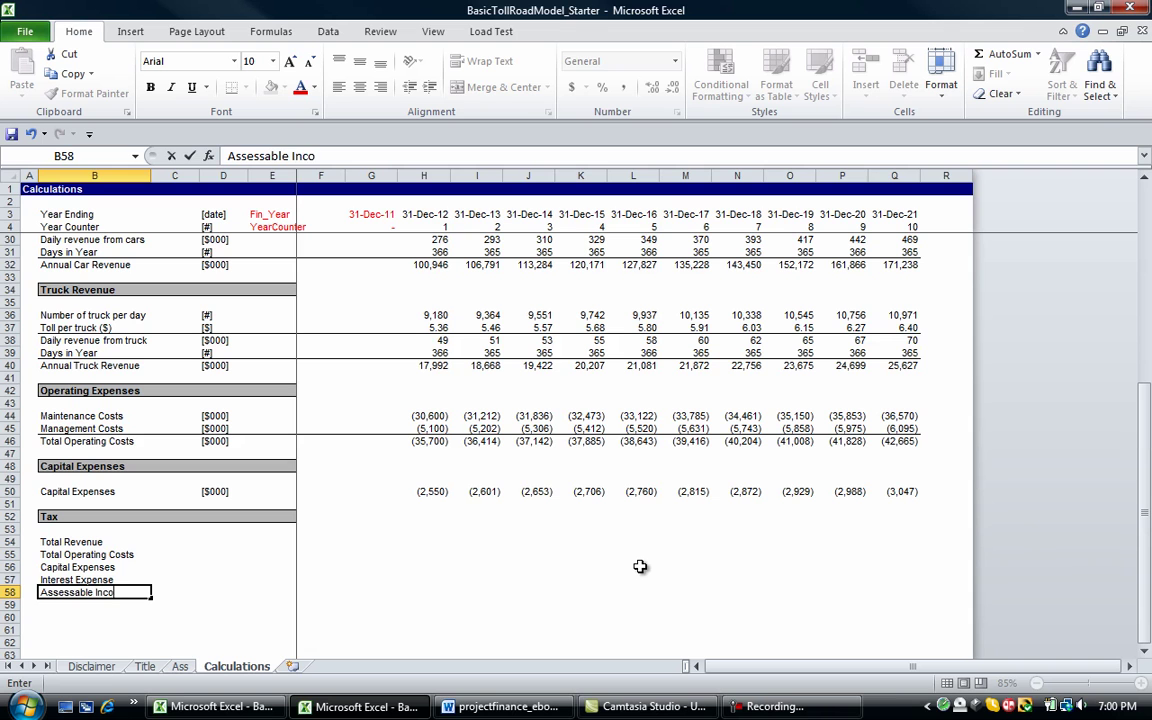
{"action": "key", "text": "ctrl+Return"}
Apply a top border across the Assessable Income row from B58 to Q58
{"action": "key", "text": "shift+Right"}
{"action": "key", "text": "shift+Right"}
{"action": "key", "text": "shift+Right"}
{"action": "key", "text": "shift+Right"}
{"action": "key", "text": "shift+Right"}
{"action": "key", "text": "shift+Right"}
{"action": "key", "text": "shift+Right"}
{"action": "key", "text": "shift+Right"}
{"action": "key", "text": "shift+Right"}
{"action": "key", "text": "shift+Right"}
{"action": "key", "text": "shift+Right"}
{"action": "key", "text": "shift+Right"}
{"action": "key", "text": "shift+Right"}
{"action": "key", "text": "shift+Right"}
{"action": "key", "text": "shift+Right"}
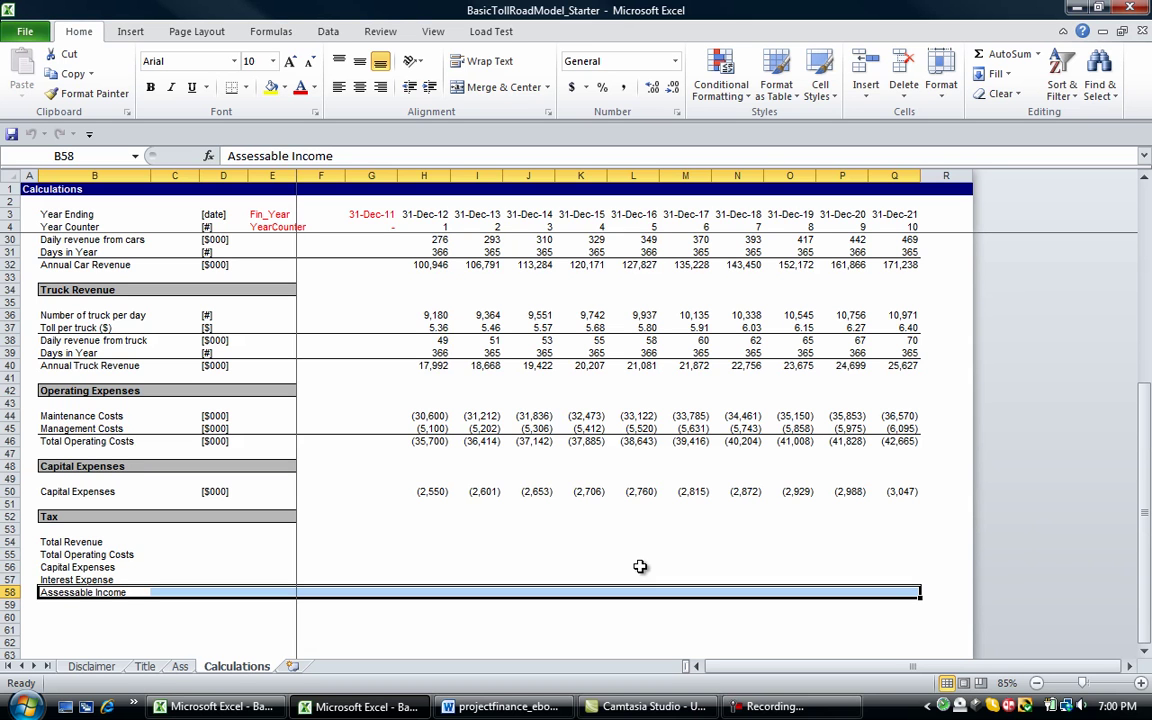
{"action": "key", "text": "Down"}
{"action": "key", "text": "Down"}
{"action": "key", "text": "Down"}
{"action": "key", "text": "Down"}
{"action": "key", "text": "Down"}
{"action": "key", "text": "Down"}
{"action": "key", "text": "Down"}
{"action": "key", "text": "Down"}
{"action": "key", "text": "Down"}
{"action": "key", "text": "Down"}
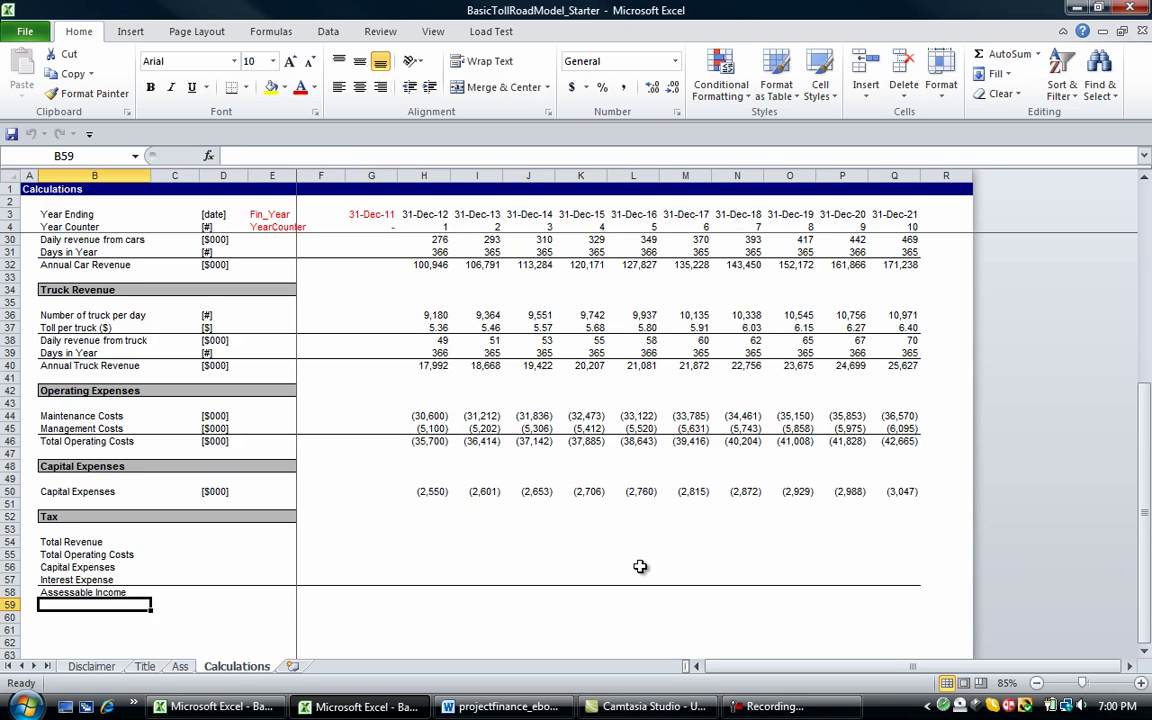
Fill the Tax rows 54 to 58, from Total Revenue to Assessable Income, with yellow
{"action": "key", "text": "ctrl+Up"}
{"action": "key", "text": "Up"}
{"action": "key", "text": "Up"}
{"action": "key", "text": "Up"}
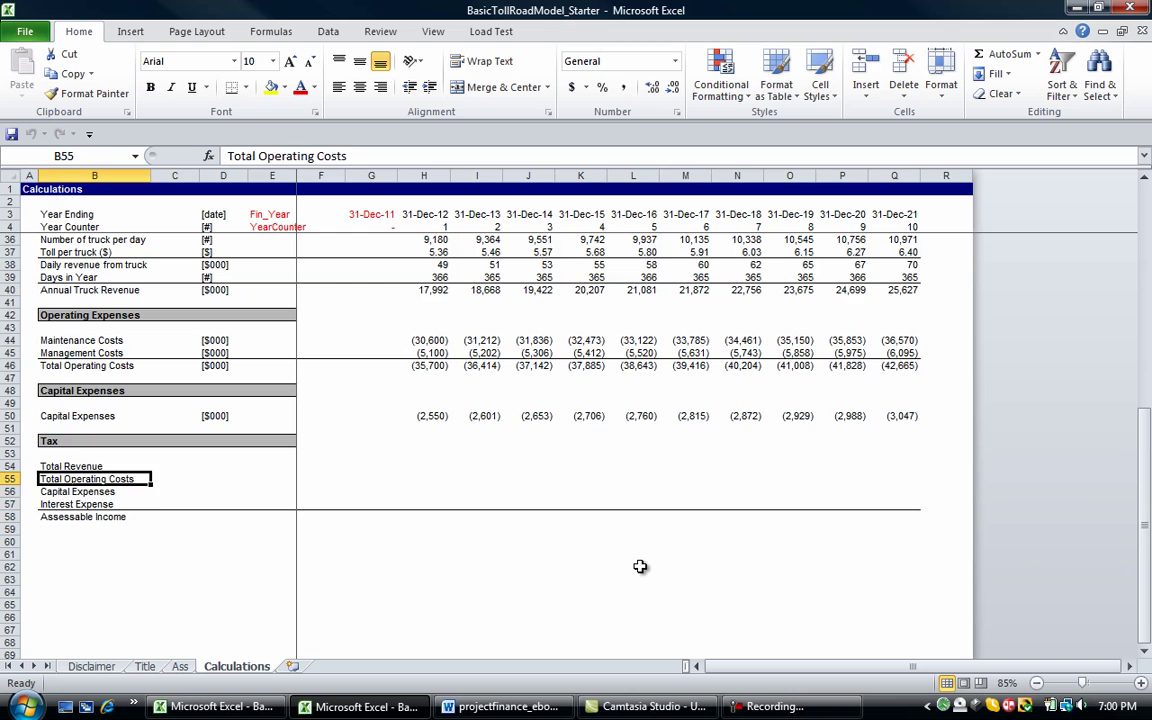
{"action": "key", "text": "Up"}
{"action": "key", "text": "Left"}
{"action": "key", "text": "shift+space"}
{"action": "key", "text": "shift+Down"}
{"action": "key", "text": "shift+Down"}
{"action": "key", "text": "shift+Down"}
{"action": "key", "text": "shift+Down"}
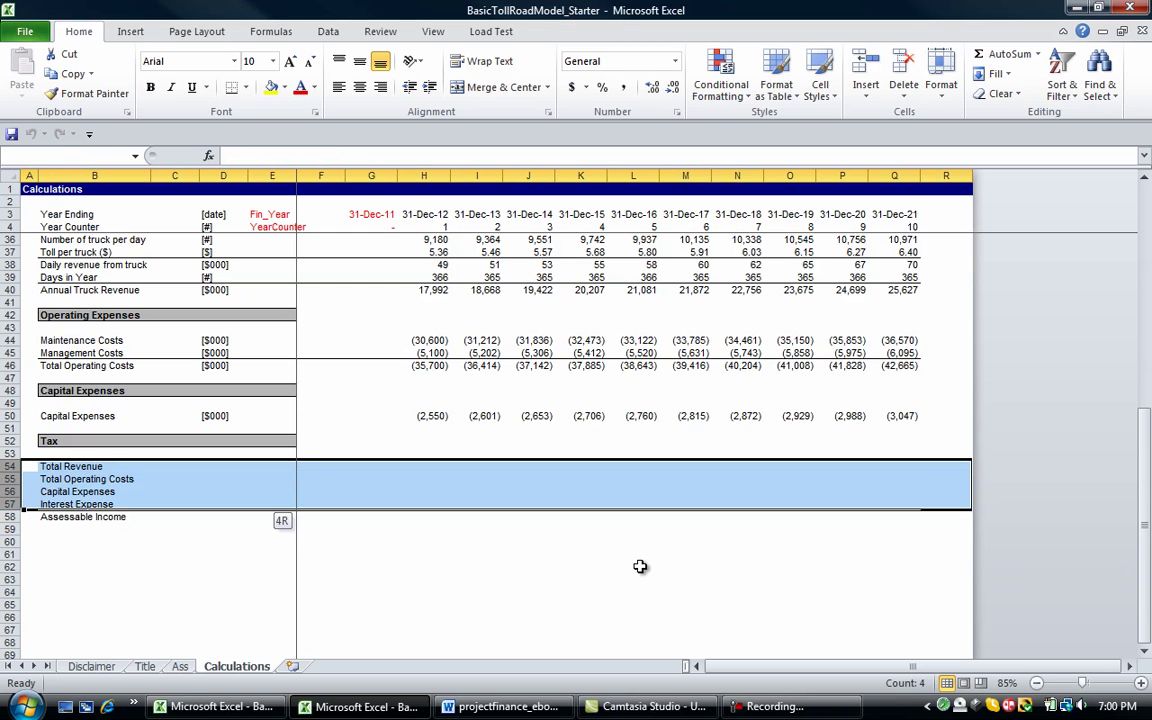
{"action": "key", "text": "F4"}
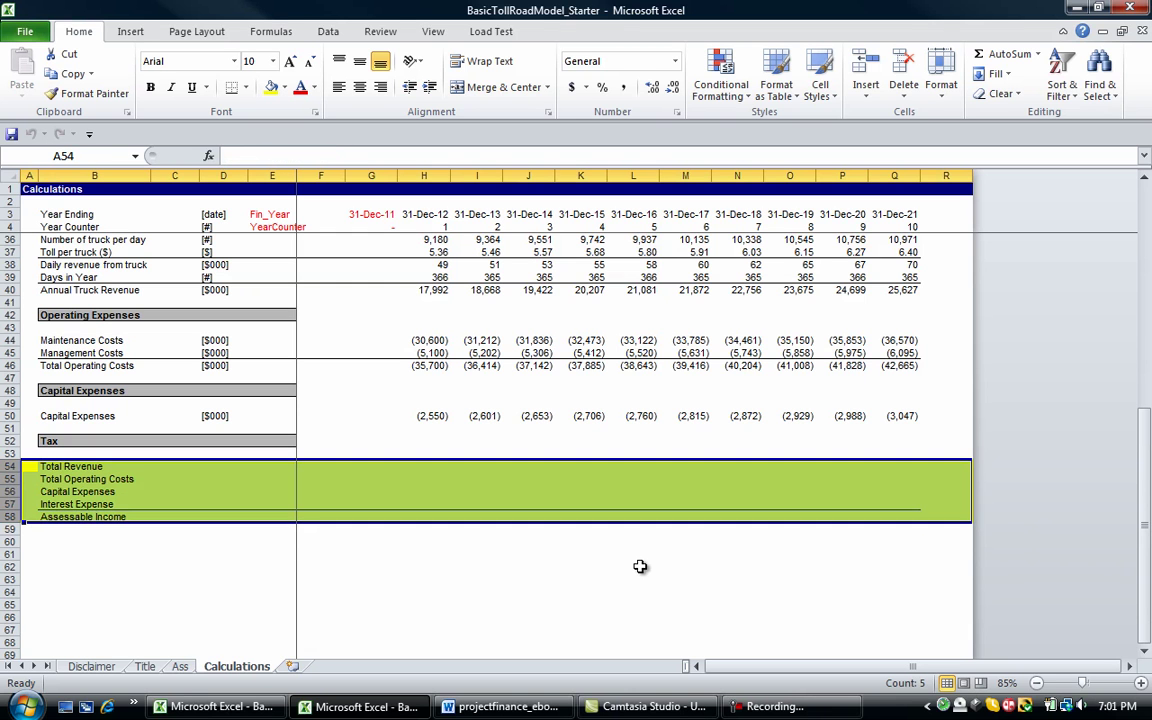
{"action": "key", "text": "Down"}
{"action": "key", "text": "Down"}
{"action": "key", "text": "Down"}
{"action": "key", "text": "Down"}
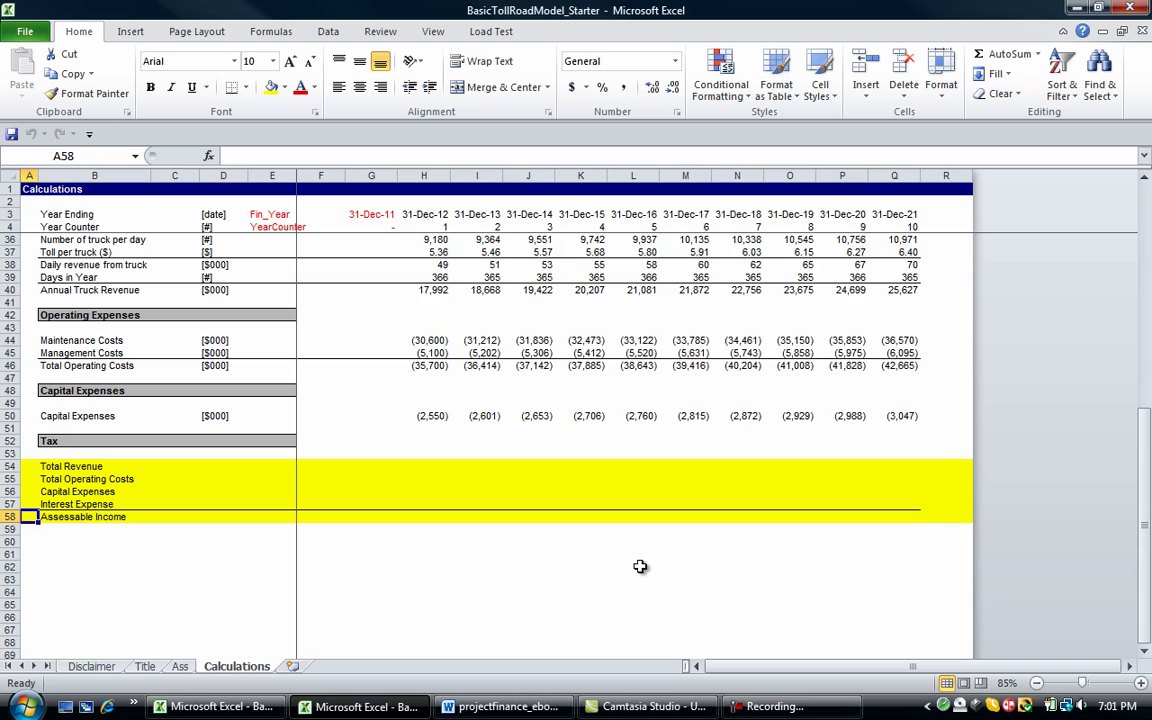
{"action": "key", "text": "Down"}
{"action": "key", "text": "Down"}
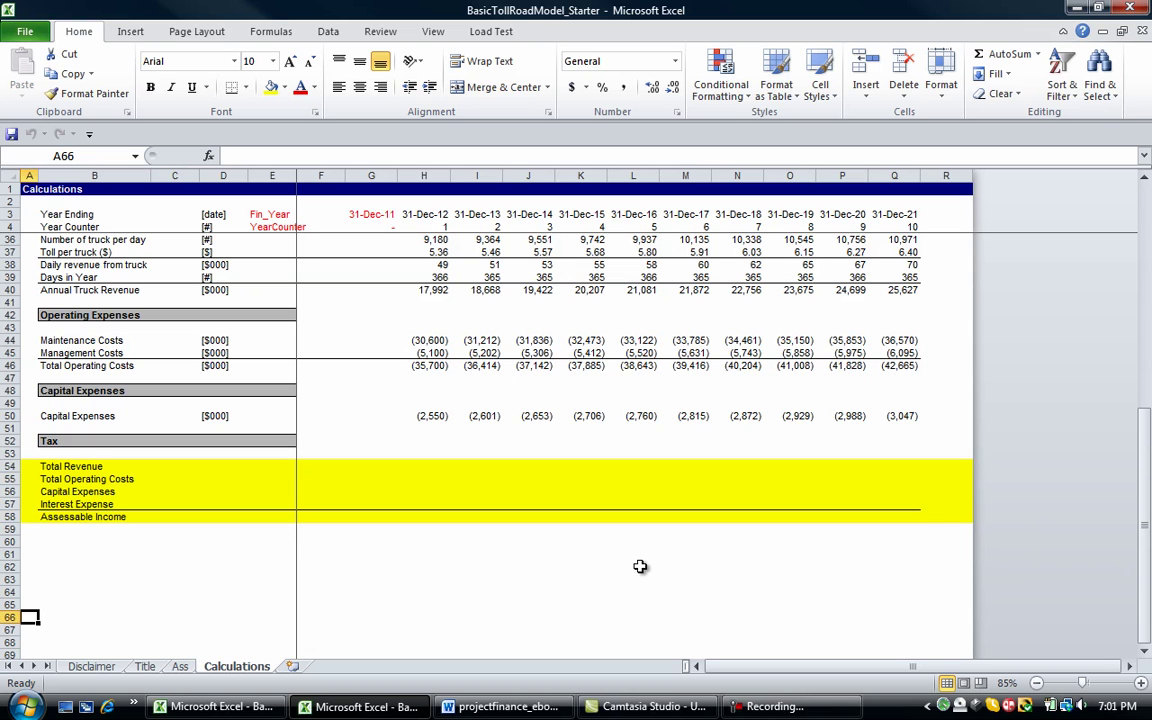
Look over the yellow Tax rows and the revenue and expense sections above them
{"action": "key", "text": "Up"}
{"action": "key", "text": "Up"}
{"action": "key", "text": "Up"}
{"action": "key", "text": "Up"}
{"action": "key", "text": "Up"}
{"action": "key", "text": "Up"}
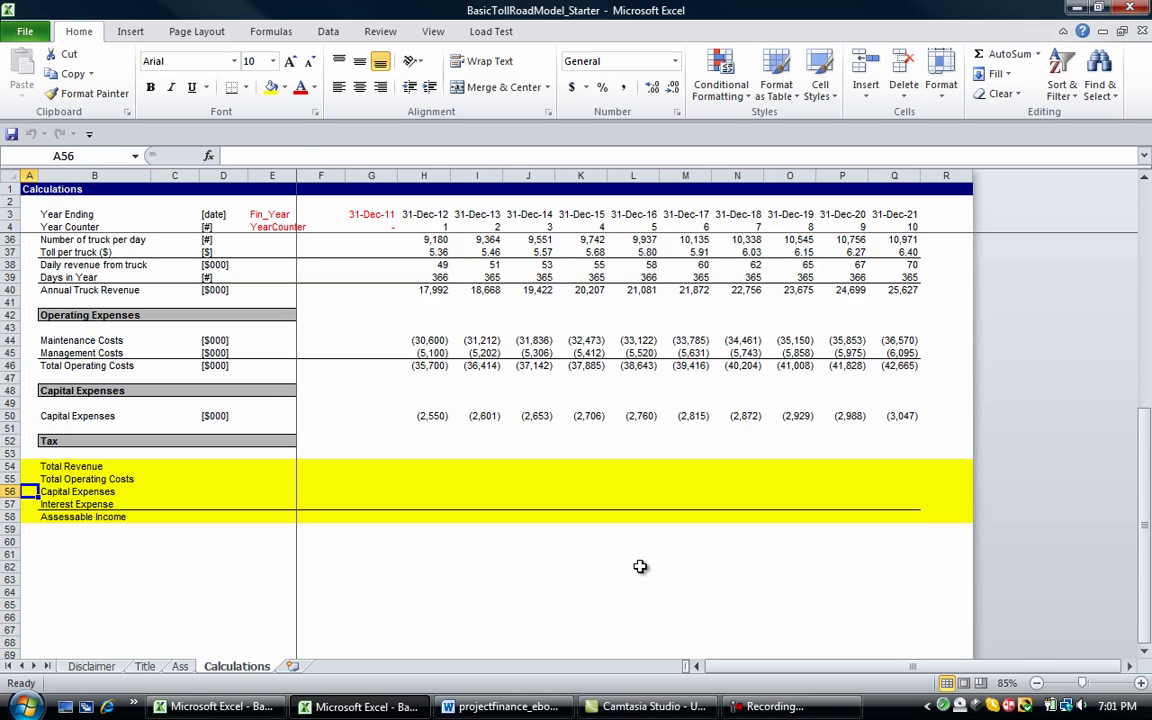
{"action": "key", "text": "Right"}
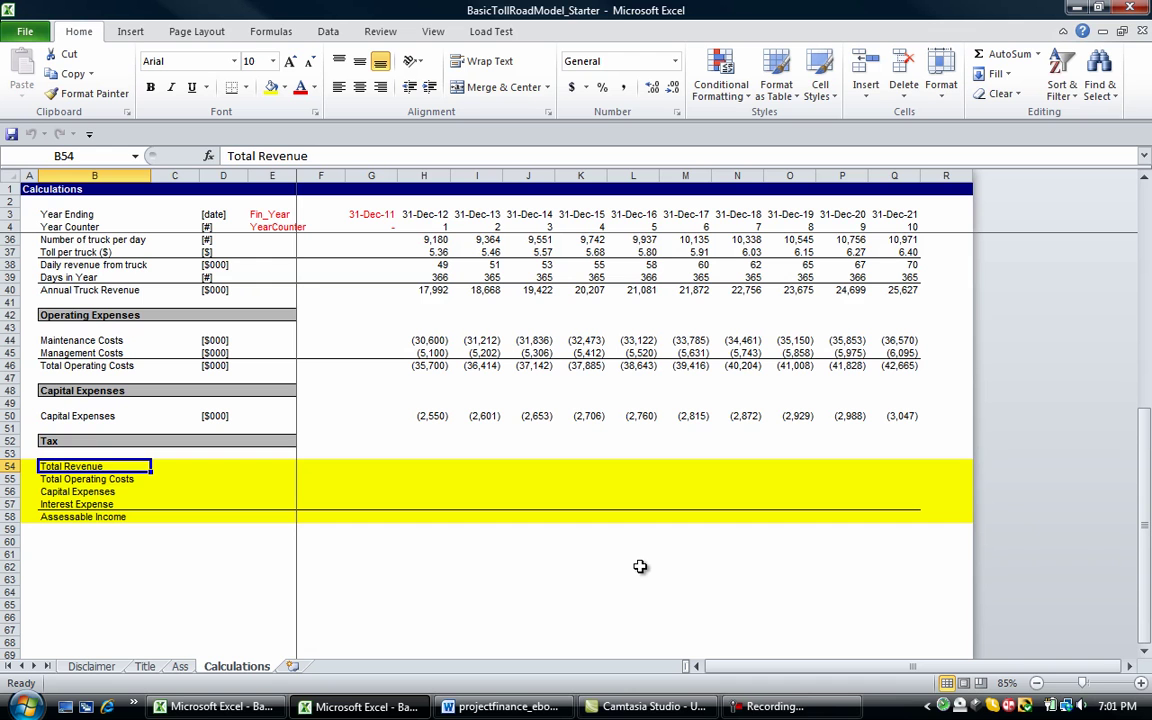
{"action": "key", "text": "Up"}
{"action": "key", "text": "Left"}
{"action": "key", "text": "Down"}
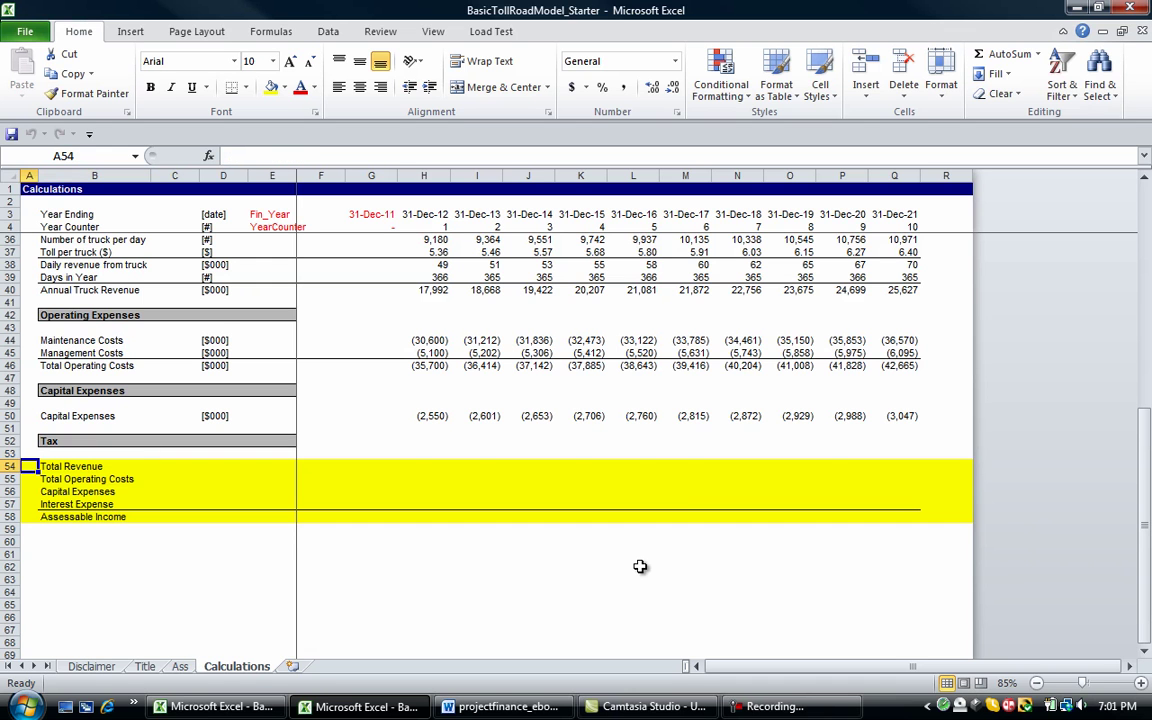
{"action": "key", "text": "Down"}
{"action": "key", "text": "Down"}
{"action": "key", "text": "Down"}
{"action": "key", "text": "Down"}
{"action": "key", "text": "Down"}
{"action": "key", "text": "Down"}
{"action": "key", "text": "Down"}
{"action": "key", "text": "Down"}
{"action": "key", "text": "Down"}
{"action": "key", "text": "Up"}
{"action": "key", "text": "Up"}
{"action": "key", "text": "Up"}
{"action": "key", "text": "Up"}
{"action": "key", "text": "Up"}
{"action": "key", "text": "Up"}
{"action": "key", "text": "Up"}
{"action": "key", "text": "Up"}
{"action": "key", "text": "Up"}
{"action": "key", "text": "Up"}
{"action": "key", "text": "Up"}
{"action": "key", "text": "Up"}
{"action": "key", "text": "Up"}
{"action": "key", "text": "Up"}
{"action": "key", "text": "Up"}
{"action": "key", "text": "Up"}
{"action": "key", "text": "Up"}
{"action": "key", "text": "Up"}
{"action": "key", "text": "Up"}
{"action": "key", "text": "Up"}
{"action": "key", "text": "Up"}
{"action": "key", "text": "Up"}
{"action": "key", "text": "Up"}
{"action": "key", "text": "Up"}
{"action": "key", "text": "Up"}
{"action": "key", "text": "Up"}
{"action": "key", "text": "Up"}
{"action": "key", "text": "Up"}
{"action": "key", "text": "Up"}
{"action": "key", "text": "Up"}
{"action": "key", "text": "Up"}
{"action": "key", "text": "Up"}
{"action": "key", "text": "Down"}
{"action": "key", "text": "Down"}
{"action": "key", "text": "Down"}
{"action": "key", "text": "Down"}
{"action": "key", "text": "Down"}
{"action": "key", "text": "Down"}
{"action": "key", "text": "Down"}
{"action": "key", "text": "Down"}
{"action": "key", "text": "Down"}
{"action": "key", "text": "Down"}
{"action": "key", "text": "Down"}
{"action": "key", "text": "Down"}
{"action": "key", "text": "Down"}
{"action": "key", "text": "Down"}
{"action": "key", "text": "Down"}
{"action": "key", "text": "Down"}
{"action": "key", "text": "Down"}
{"action": "key", "text": "Down"}
{"action": "key", "text": "Down"}
{"action": "key", "text": "Down"}
{"action": "key", "text": "Up"}
{"action": "key", "text": "Right"}
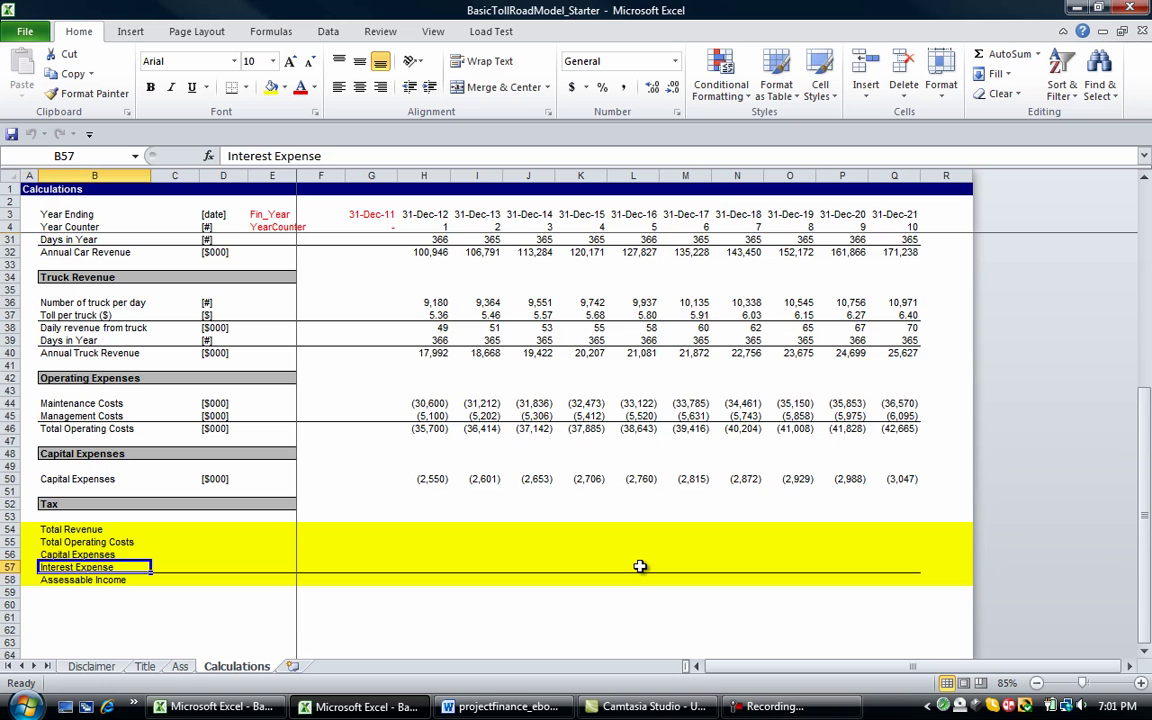
Go back up to the top of the Calculations sheet to view the Cash Flow Summary block
{"action": "key", "text": "Up"}
{"action": "key", "text": "Up"}
{"action": "key", "text": "Up"}
{"action": "key", "text": "Up"}
{"action": "key", "text": "Up"}
{"action": "key", "text": "Up"}
{"action": "key", "text": "Up"}
{"action": "key", "text": "Up"}
{"action": "key", "text": "Up"}
{"action": "key", "text": "Up"}
{"action": "key", "text": "Up"}
{"action": "key", "text": "Up"}
{"action": "key", "text": "Up"}
{"action": "key", "text": "Up"}
{"action": "key", "text": "Up"}
{"action": "key", "text": "Up"}
{"action": "key", "text": "Up"}
{"action": "key", "text": "Up"}
{"action": "key", "text": "Up"}
{"action": "key", "text": "Up"}
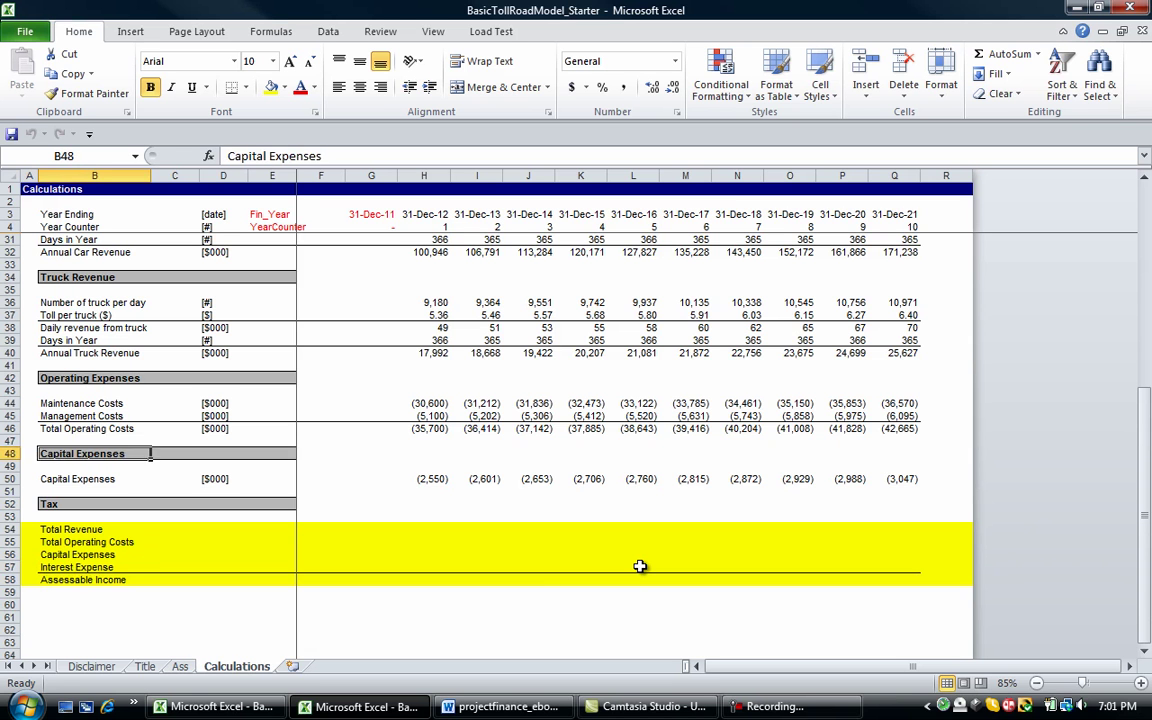
{"action": "key", "text": "Up"}
{"action": "key", "text": "Up"}
{"action": "key", "text": "Up"}
{"action": "key", "text": "Up"}
{"action": "key", "text": "Up"}
{"action": "key", "text": "Up"}
{"action": "key", "text": "Up"}
{"action": "key", "text": "Up"}
{"action": "key", "text": "Up"}
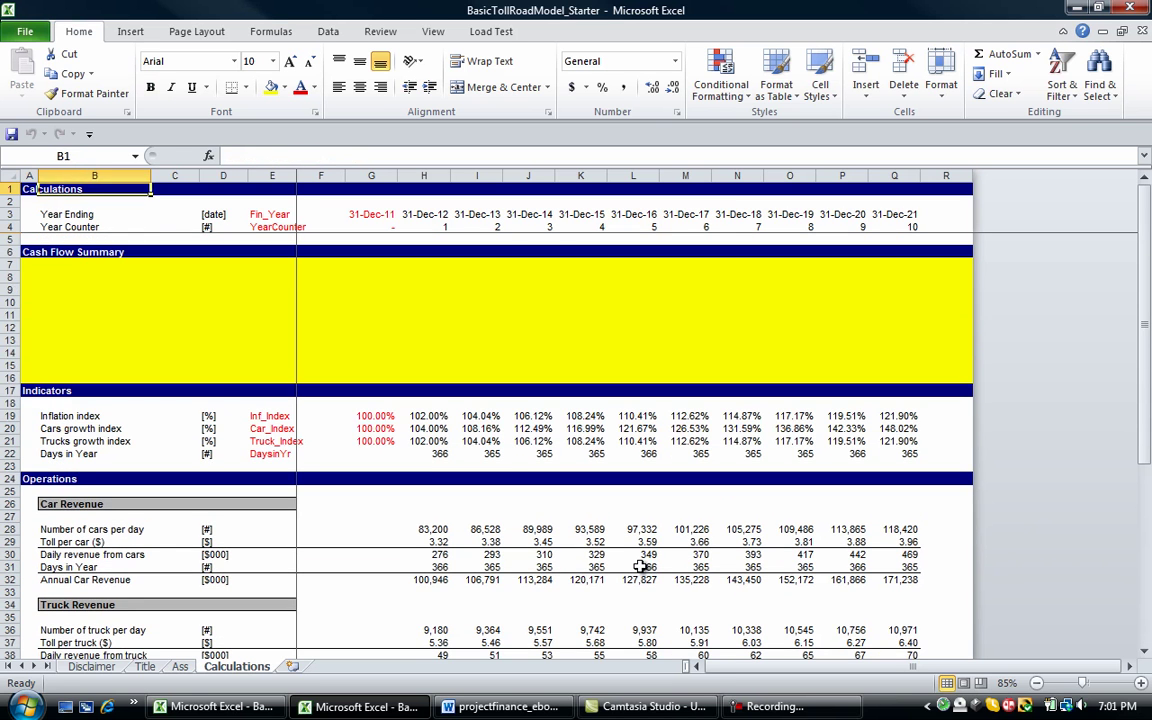
Copy the Operations section header row 24 to row 60 below the Tax rows and retitle the copy Financing
{"action": "key", "text": "Down"}
{"action": "key", "text": "Down"}
{"action": "key", "text": "Down"}
{"action": "key", "text": "Down"}
{"action": "key", "text": "Down"}
{"action": "key", "text": "Down"}
{"action": "key", "text": "Down"}
{"action": "key", "text": "Down"}
{"action": "key", "text": "Down"}
{"action": "key", "text": "Left"}
{"action": "key", "text": "Down"}
{"action": "key", "text": "Down"}
{"action": "key", "text": "Down"}
{"action": "key", "text": "Down"}
{"action": "key", "text": "Down"}
{"action": "key", "text": "Down"}
{"action": "key", "text": "Down"}
{"action": "key", "text": "Down"}
{"action": "key", "text": "Down"}
{"action": "key", "text": "Down"}
{"action": "key", "text": "Down"}
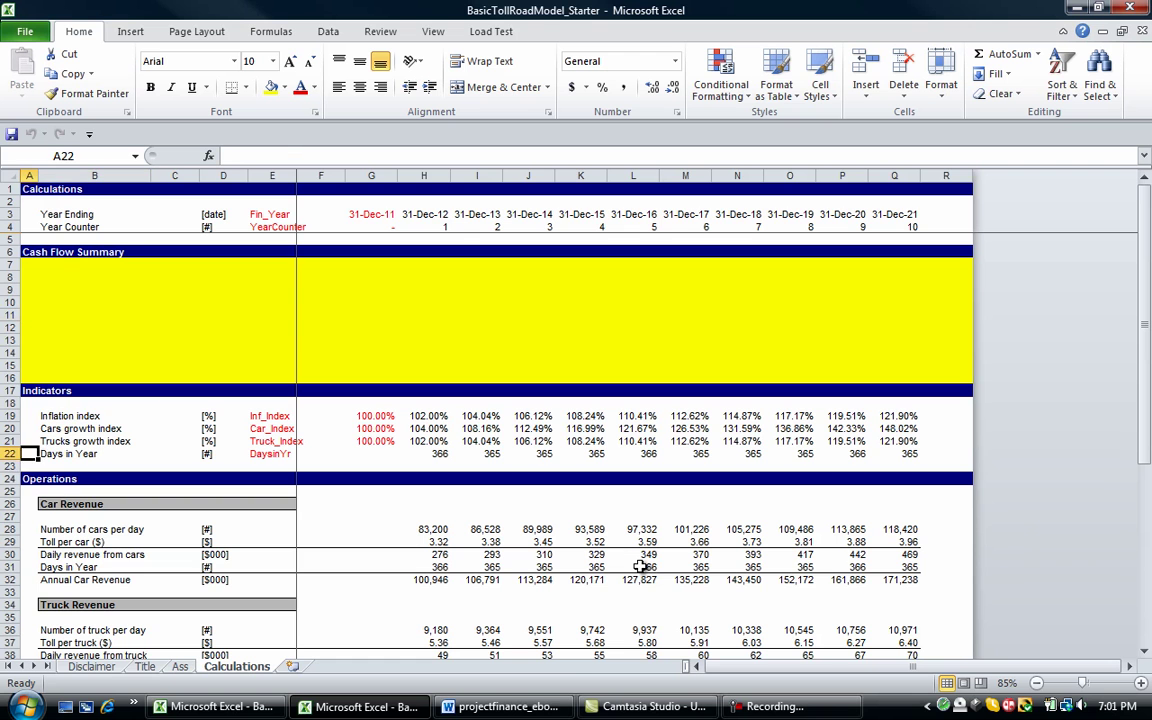
{"action": "key", "text": "Down"}
{"action": "key", "text": "Down"}
{"action": "key", "text": "ctrl+c"}
{"action": "key", "text": "Down"}
{"action": "key", "text": "Down"}
{"action": "key", "text": "Down"}
{"action": "key", "text": "Down"}
{"action": "key", "text": "Down"}
{"action": "key", "text": "Down"}
{"action": "key", "text": "Down"}
{"action": "key", "text": "Down"}
{"action": "key", "text": "Down"}
{"action": "key", "text": "Down"}
{"action": "key", "text": "Down"}
{"action": "key", "text": "Down"}
{"action": "key", "text": "Down"}
{"action": "key", "text": "Down"}
{"action": "key", "text": "Down"}
{"action": "key", "text": "Down"}
{"action": "key", "text": "Down"}
{"action": "key", "text": "Down"}
{"action": "key", "text": "Down"}
{"action": "key", "text": "Down"}
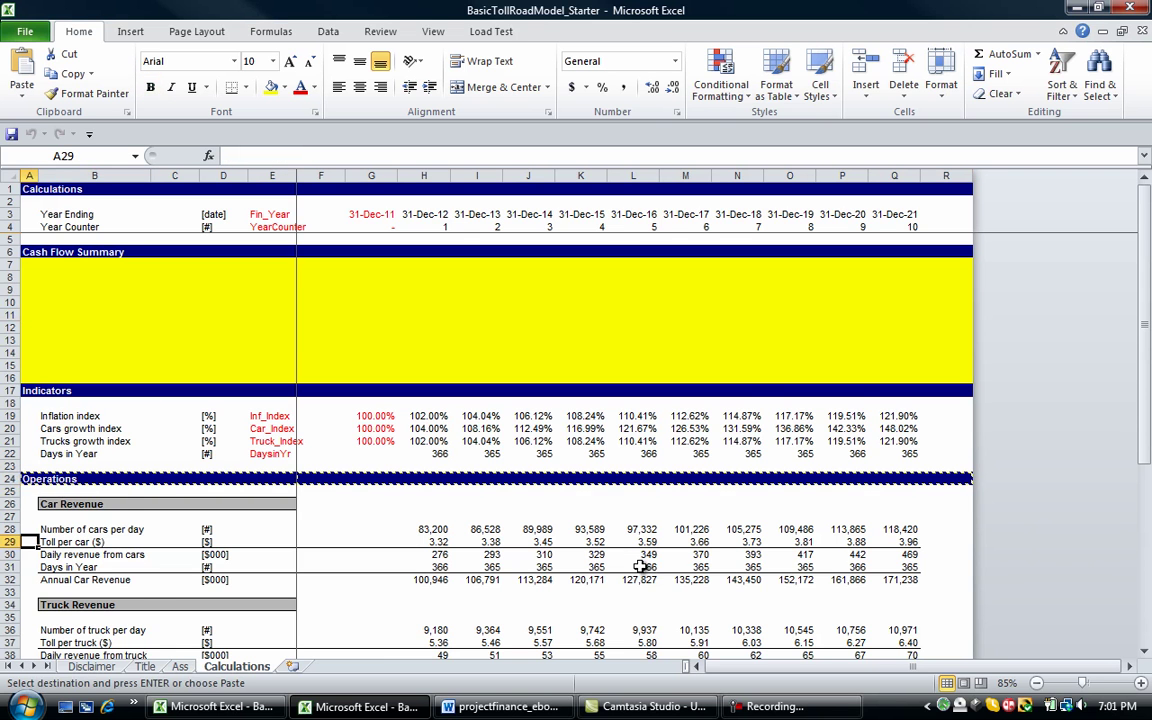
{"action": "key", "text": "Down"}
{"action": "key", "text": "Down"}
{"action": "key", "text": "Down"}
{"action": "key", "text": "Down"}
{"action": "key", "text": "Up"}
{"action": "key", "text": "Up"}
{"action": "key", "text": "Up"}
{"action": "key", "text": "Up"}
{"action": "key", "text": "Up"}
{"action": "key", "text": "Up"}
{"action": "key", "text": "Up"}
{"action": "key", "text": "Up"}
{"action": "key", "text": "Up"}
{"action": "key", "text": "Up"}
{"action": "key", "text": "Up"}
{"action": "key", "text": "Up"}
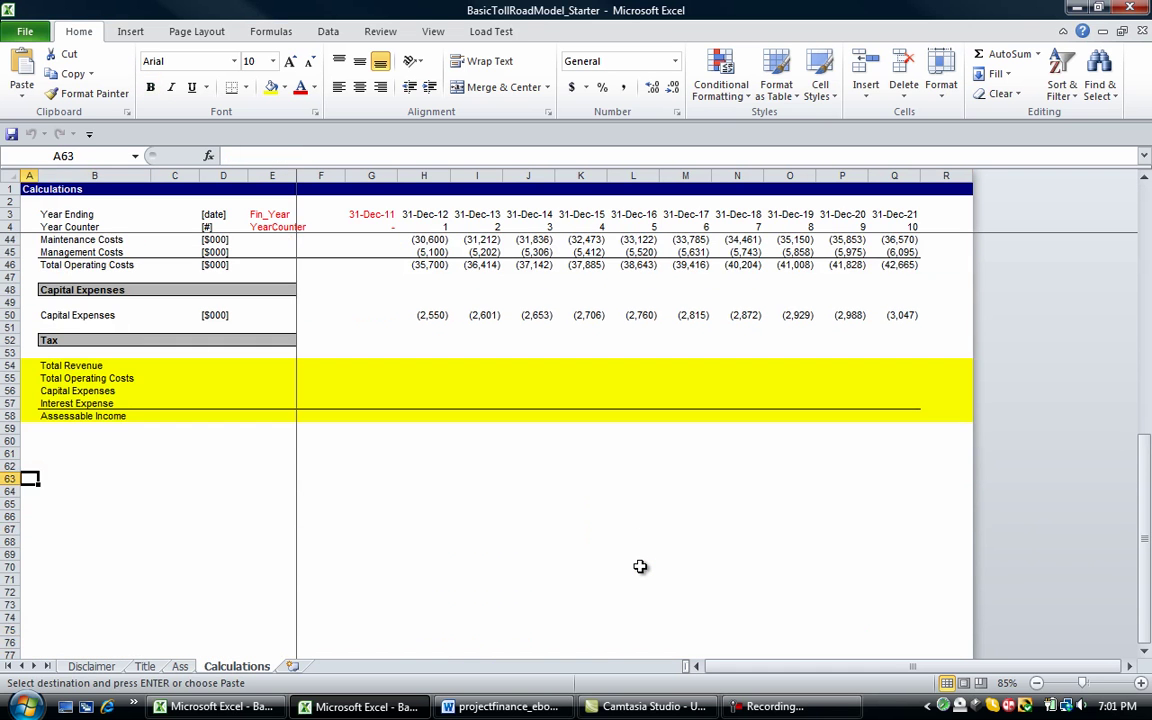
{"action": "key", "text": "Up"}
{"action": "key", "text": "Up"}
{"action": "key", "text": "Up"}
{"action": "key", "text": "ctrl+v"}
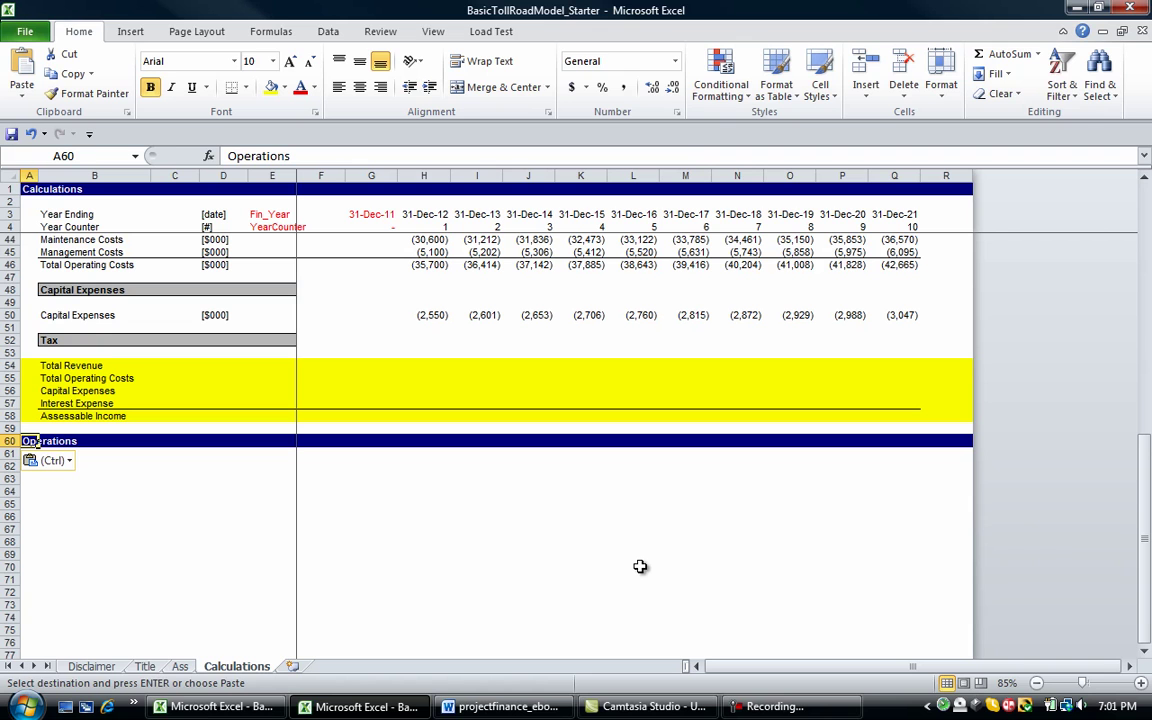
{"action": "type", "text": "Financing"}
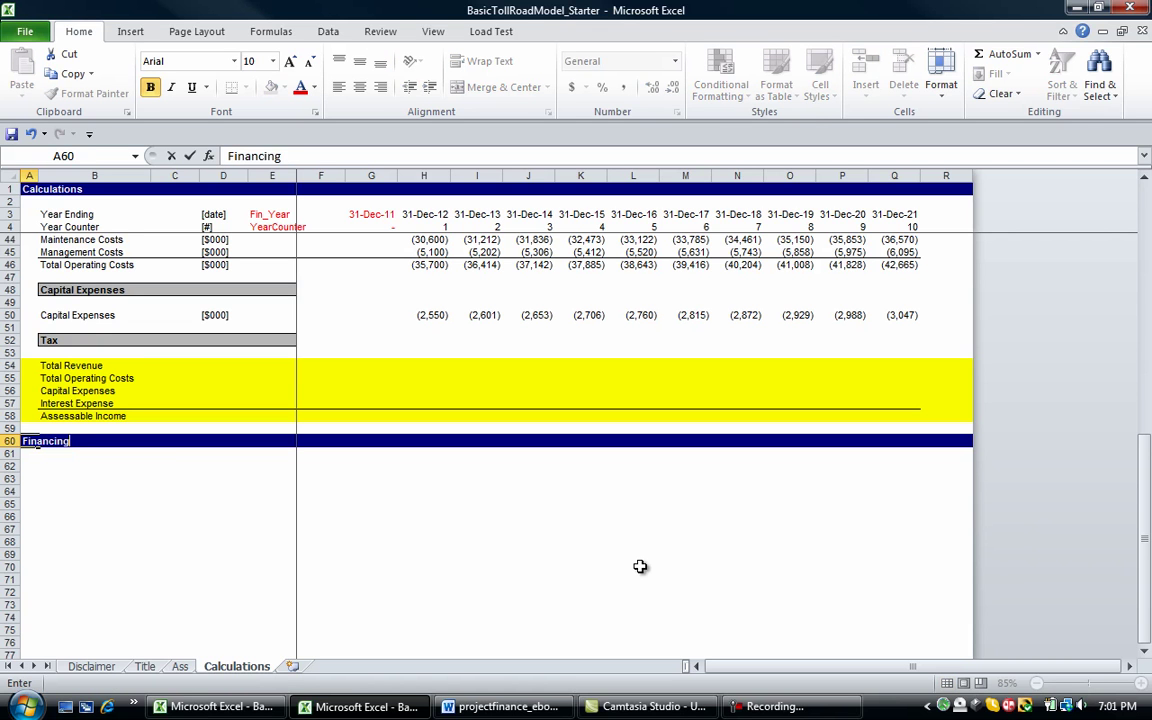
{"action": "key", "text": "Return"}
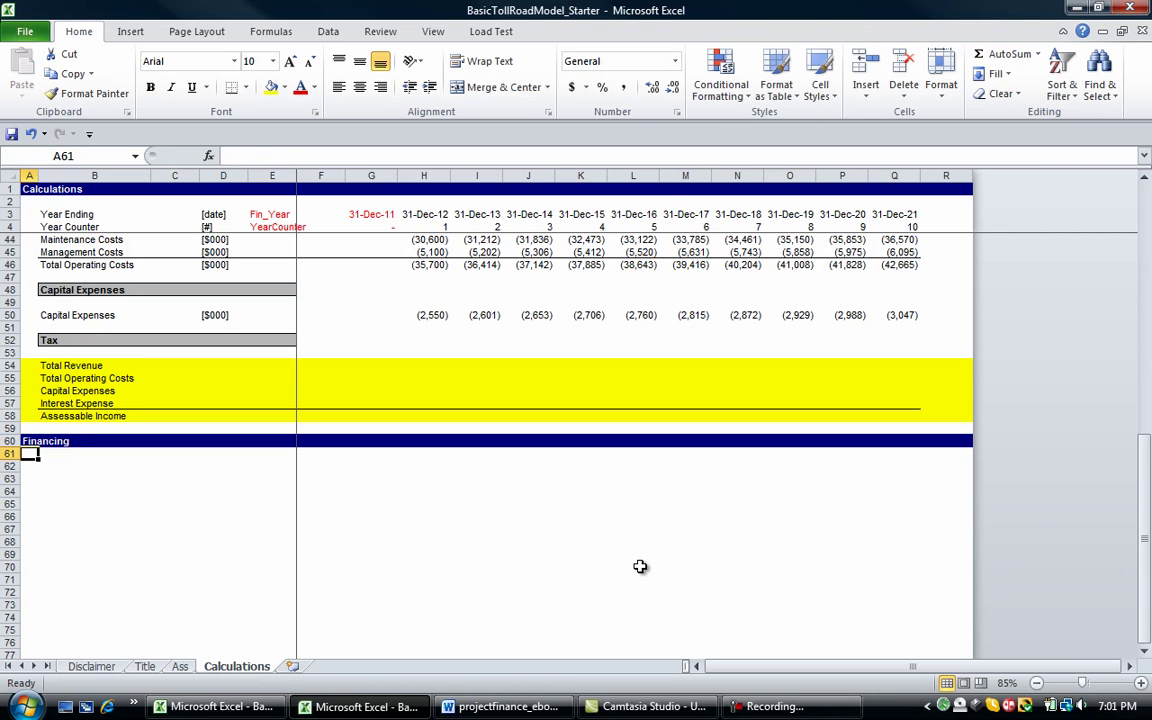
Look over the empty rows below the Financing header down to row 79 and return to B62
{"action": "key", "text": "Down"}
{"action": "key", "text": "Right"}
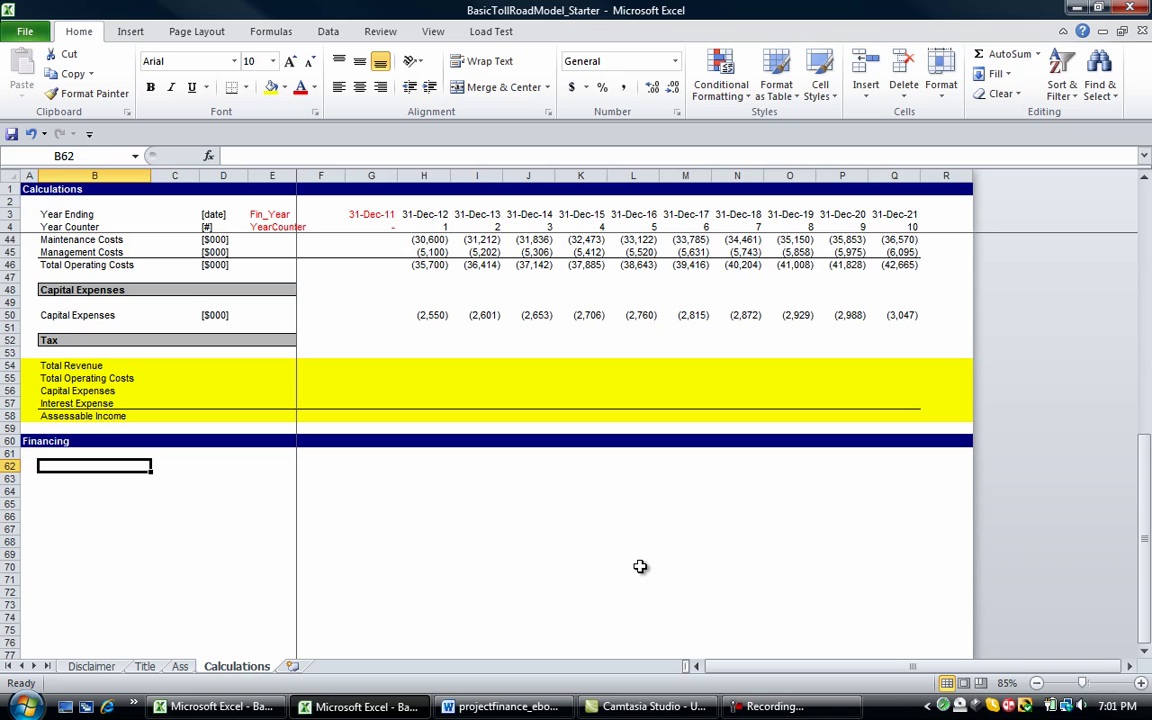
{"action": "key", "text": "Down"}
{"action": "key", "text": "Down"}
{"action": "key", "text": "Down"}
{"action": "key", "text": "Down"}
{"action": "key", "text": "Down"}
{"action": "key", "text": "Down"}
{"action": "key", "text": "Down"}
{"action": "key", "text": "Down"}
{"action": "key", "text": "Down"}
{"action": "key", "text": "Down"}
{"action": "key", "text": "Down"}
{"action": "key", "text": "Down"}
{"action": "key", "text": "Down"}
{"action": "key", "text": "Down"}
{"action": "key", "text": "Down"}
{"action": "key", "text": "Down"}
{"action": "key", "text": "Down"}
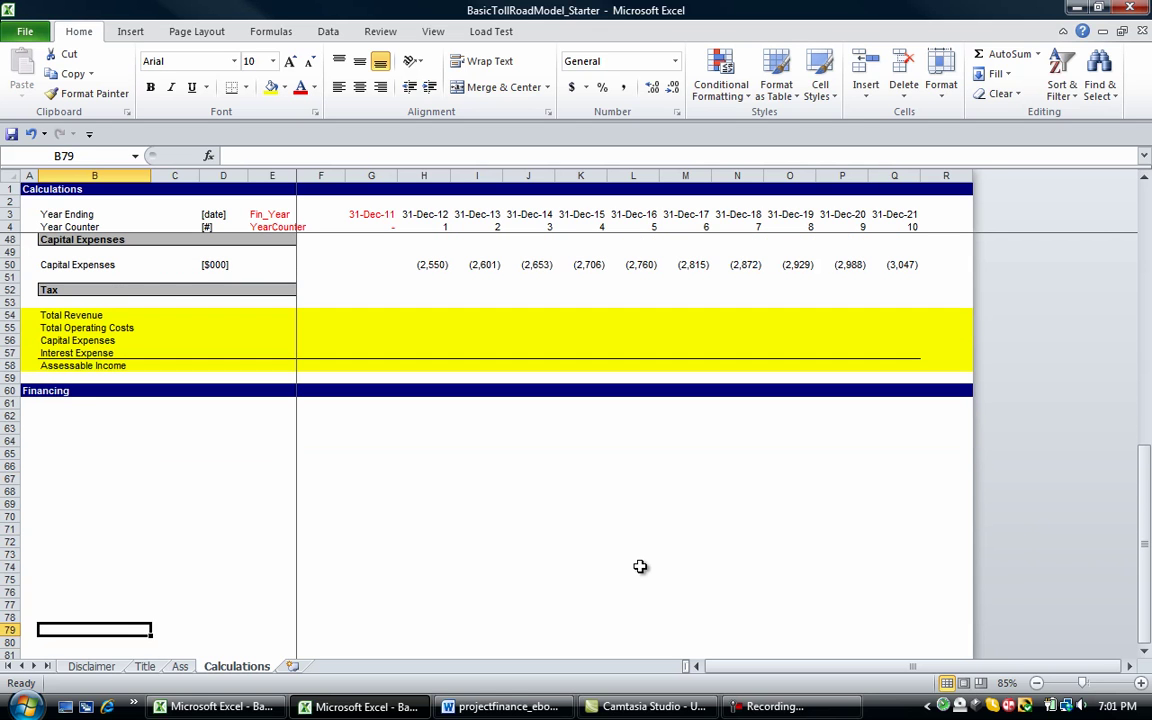
{"action": "key", "text": "Up"}
{"action": "key", "text": "Up"}
{"action": "key", "text": "Up"}
{"action": "key", "text": "Up"}
{"action": "key", "text": "Up"}
{"action": "key", "text": "Up"}
{"action": "key", "text": "Up"}
{"action": "key", "text": "Up"}
{"action": "key", "text": "Up"}
{"action": "key", "text": "Up"}
{"action": "key", "text": "Up"}
{"action": "key", "text": "Up"}
{"action": "key", "text": "Up"}
{"action": "key", "text": "Up"}
{"action": "key", "text": "Up"}
{"action": "key", "text": "Up"}
{"action": "key", "text": "Up"}
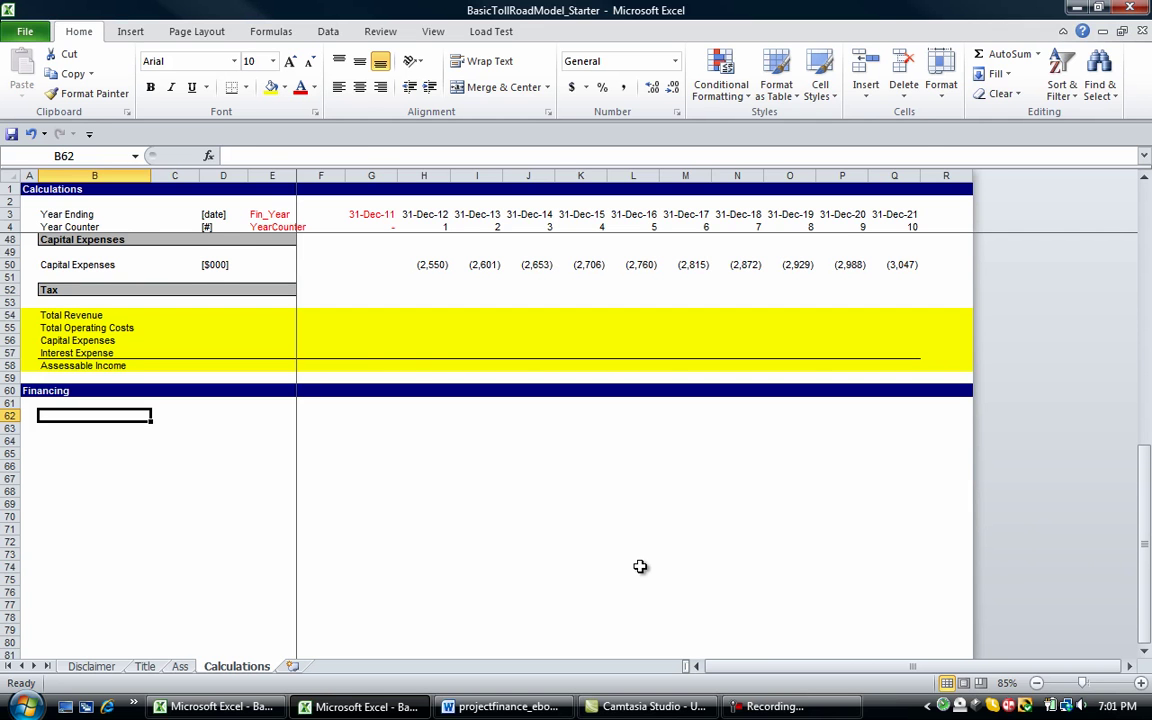
Review the Financing inputs on the Ass sheet, from the debt amount down to the target DSCR
{"action": "key", "text": "ctrl+Page_Up"}
{"action": "key", "text": "Down"}
{"action": "key", "text": "Down"}
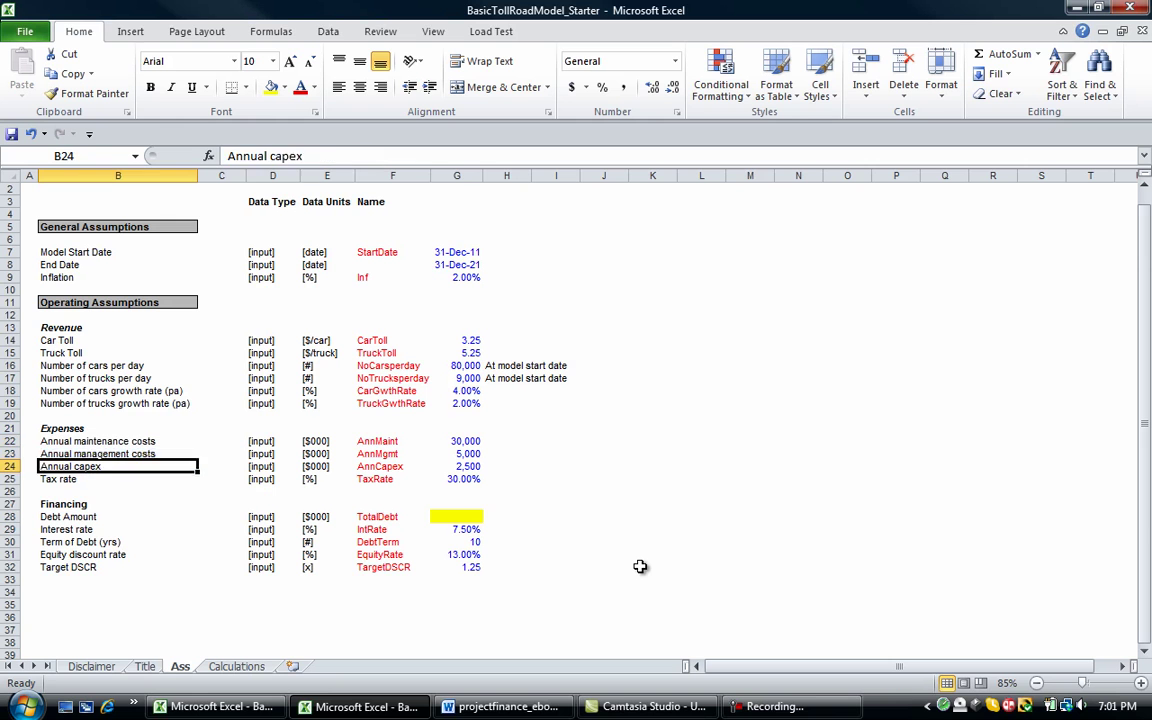
{"action": "key", "text": "Down"}
{"action": "key", "text": "Down"}
{"action": "key", "text": "Down"}
{"action": "key", "text": "Down"}
{"action": "key", "text": "Down"}
{"action": "key", "text": "Down"}
{"action": "key", "text": "Down"}
{"action": "key", "text": "Down"}
{"action": "key", "text": "Down"}
{"action": "key", "text": "Up"}
{"action": "key", "text": "Up"}
{"action": "key", "text": "Right"}
{"action": "key", "text": "Right"}
{"action": "key", "text": "Right"}
{"action": "key", "text": "Right"}
{"action": "key", "text": "Right"}
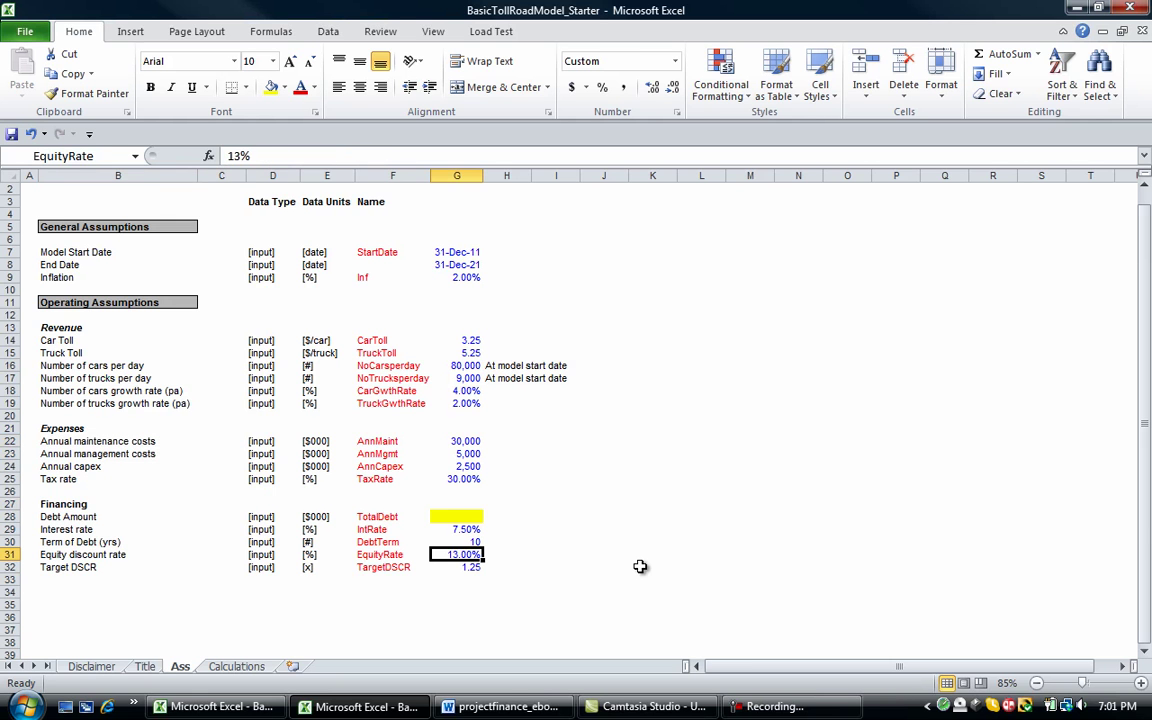
On the Calculations sheet, enter the labels Opening Balance in B62 and Principal Repayment in B63 under Financing
{"action": "key", "text": "ctrl+Page_Down"}
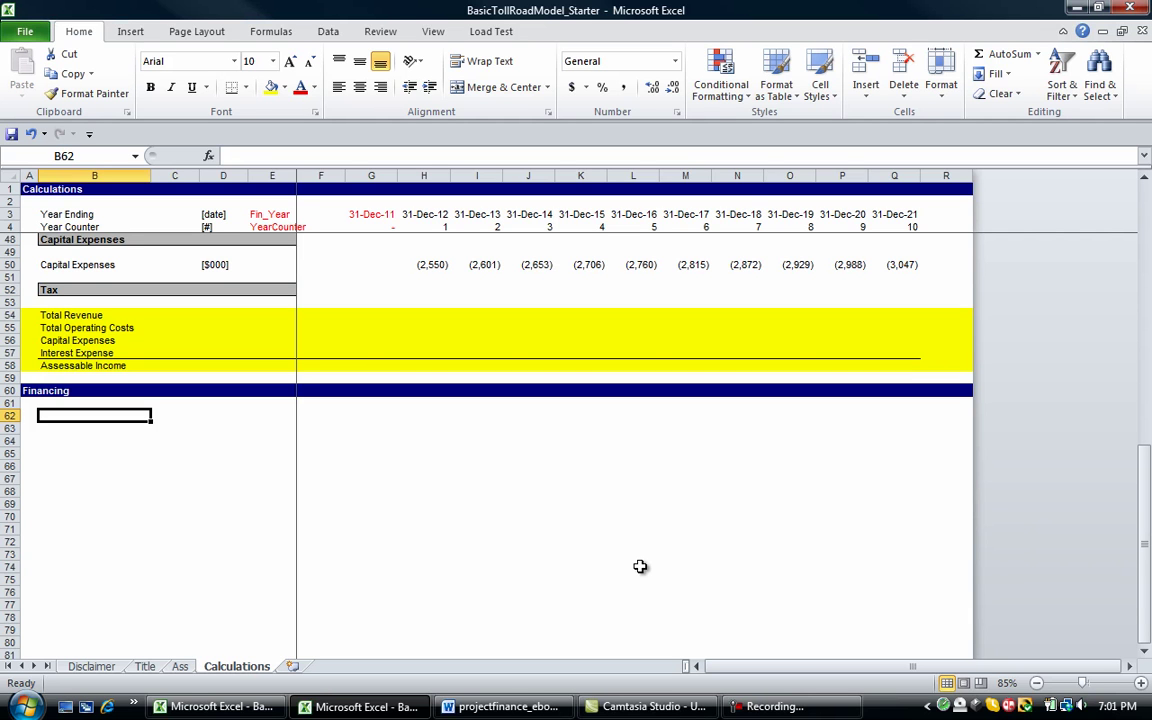
{"action": "type", "text": "O"}
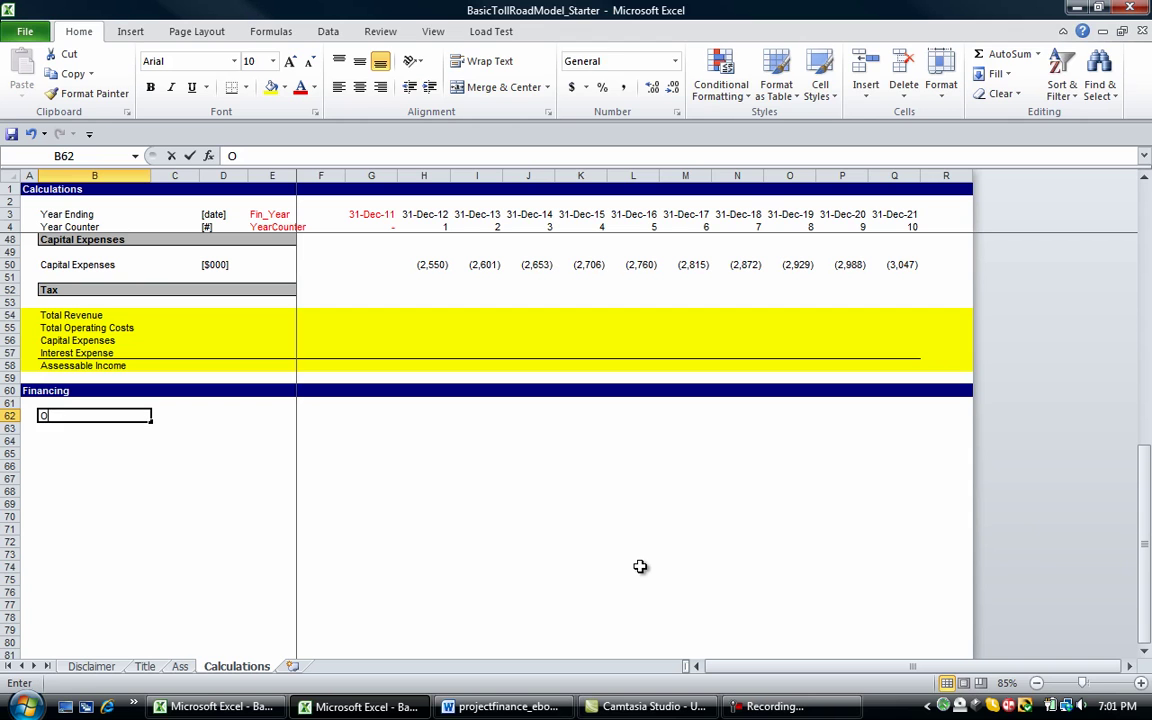
{"action": "type", "text": "pening Balance"}
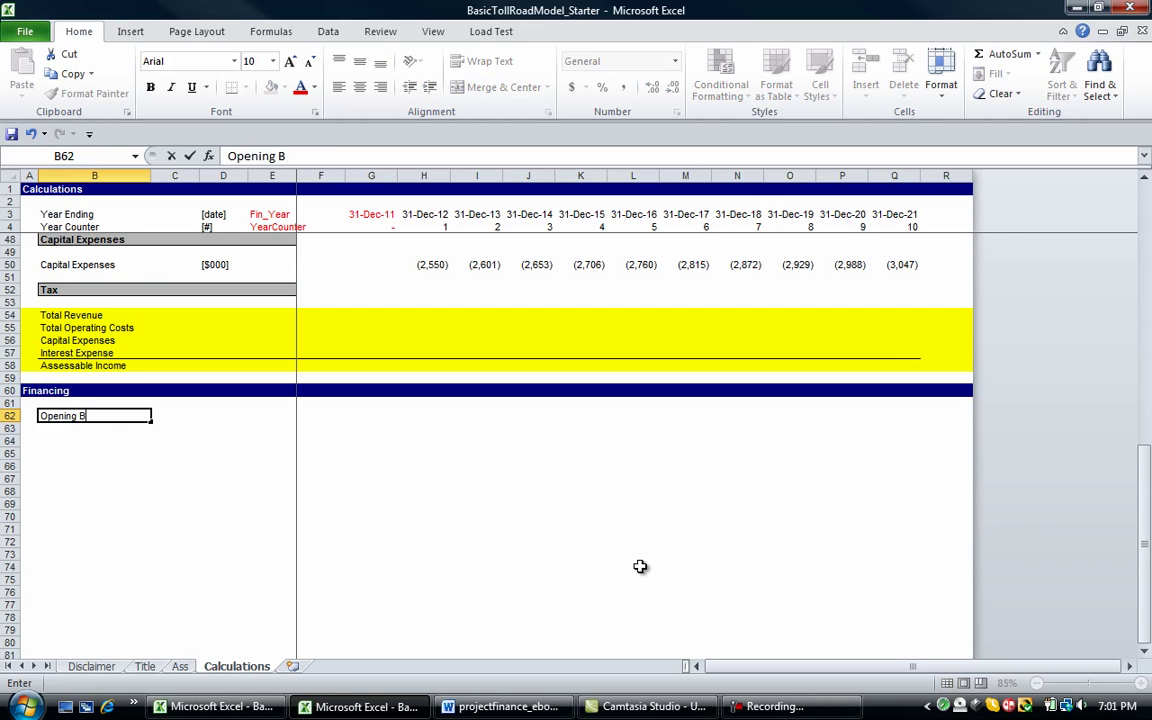
{"action": "key", "text": "Return"}
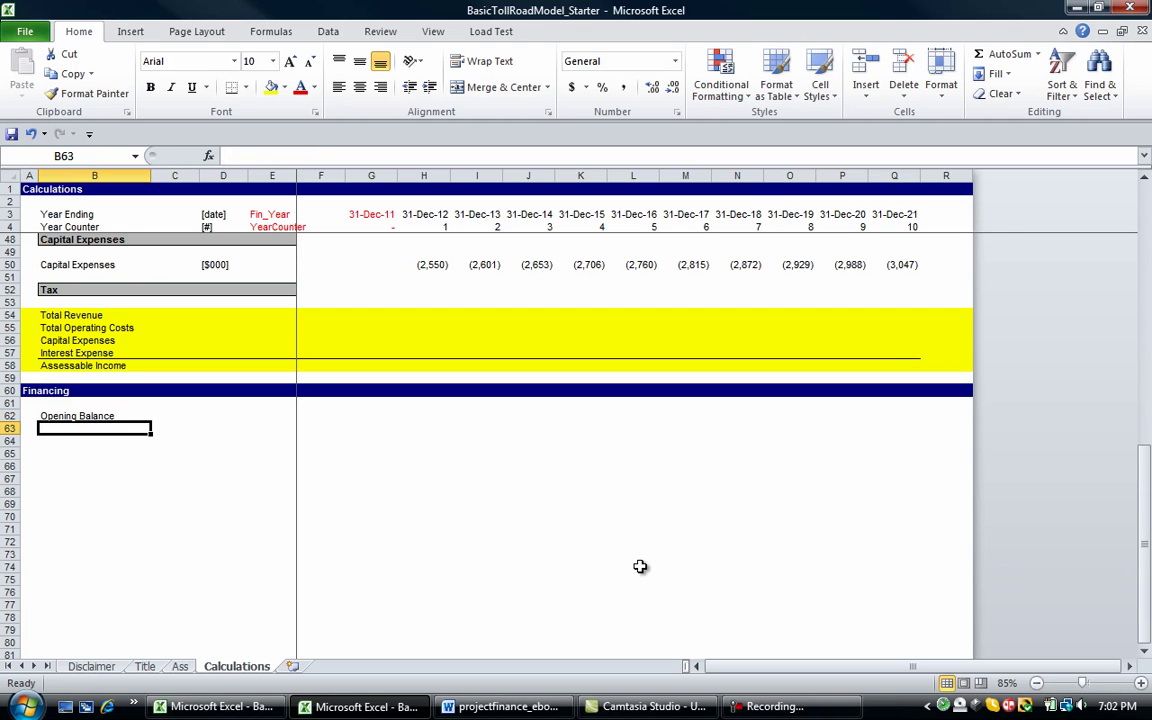
{"action": "type", "text": "Principa"}
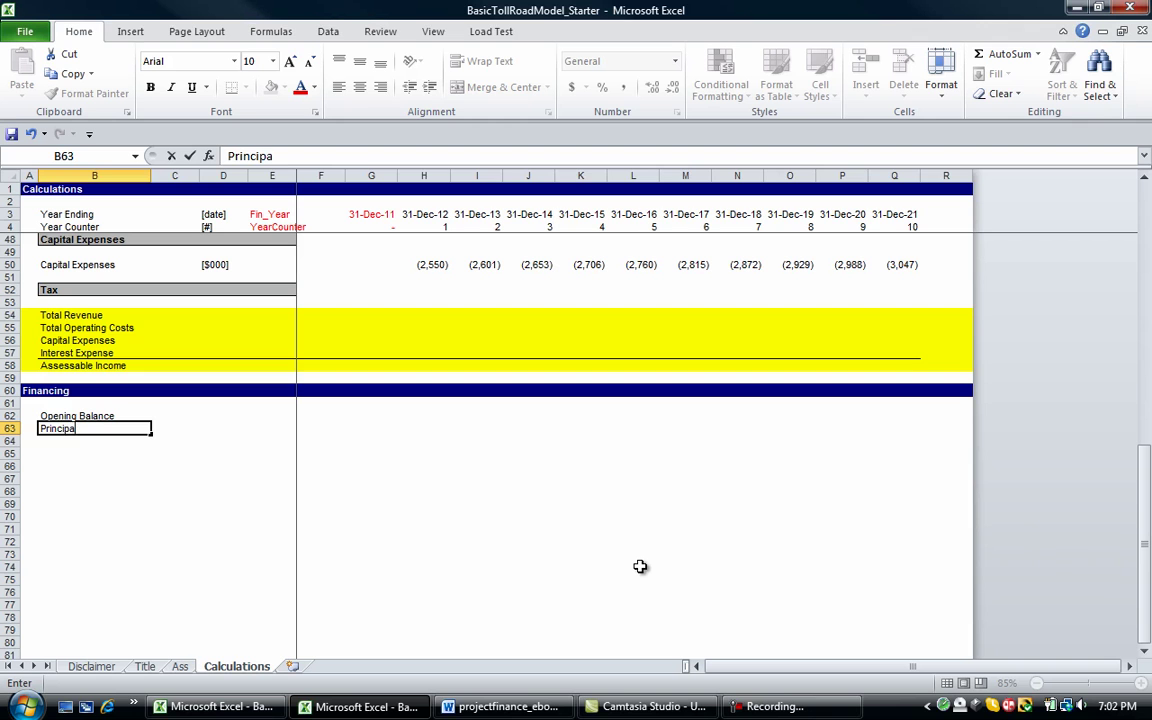
{"action": "type", "text": "l Repayment"}
{"action": "key", "text": "Return"}
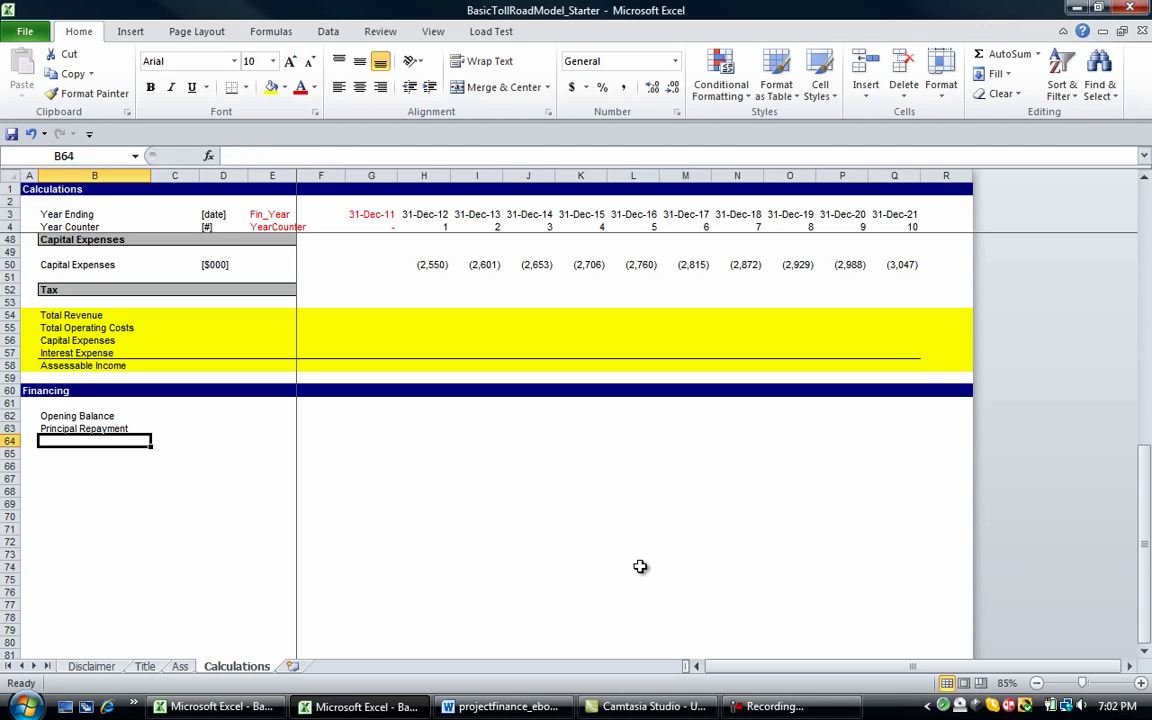
Fill the whole Principal Repayment row 63 with yellow
{"action": "key", "text": "Up"}
{"action": "key", "text": "shift+space"}
{"action": "key", "text": "alt+h"}
{"action": "key", "text": "h"}
{"action": "key", "text": "Return"}
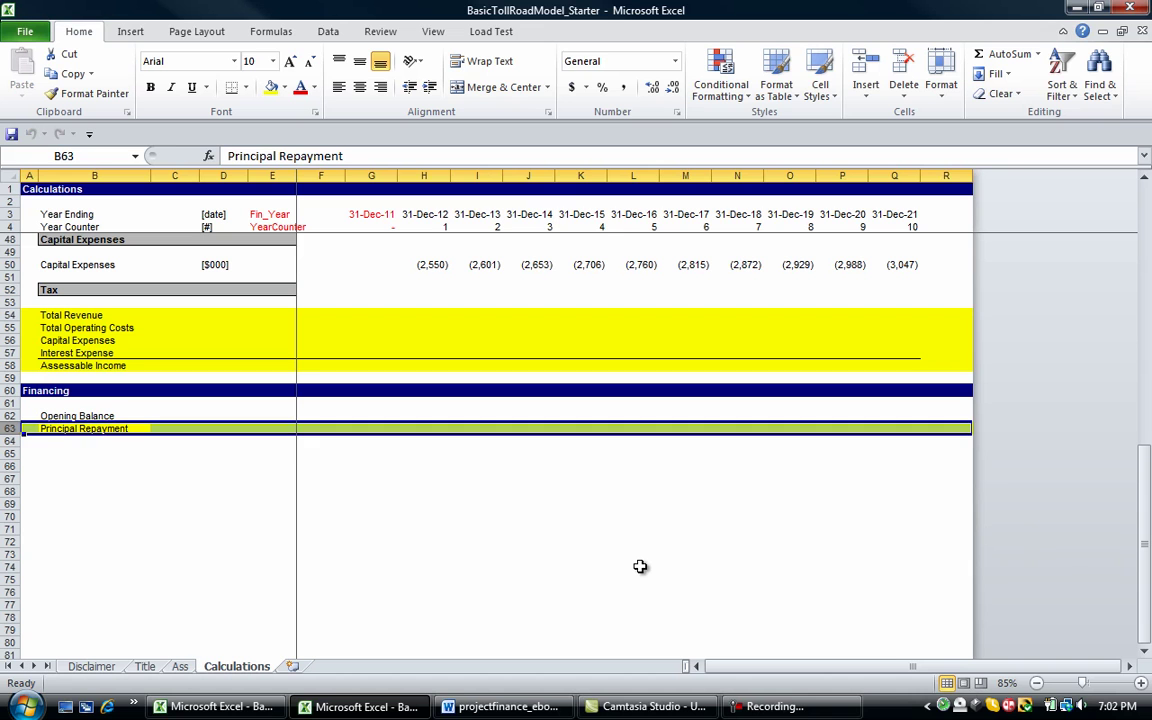
Enter the label Closing Balance in B64 below Principal Repayment
{"action": "key", "text": "Down"}
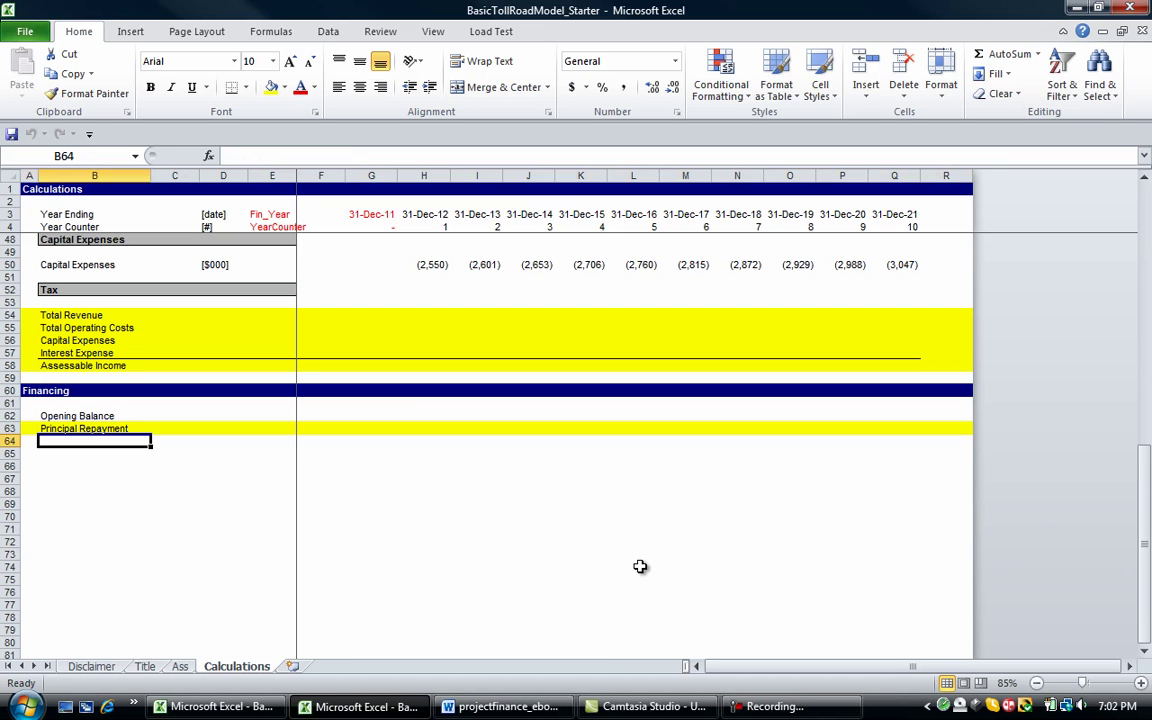
{"action": "type", "text": "Closing Balan"}
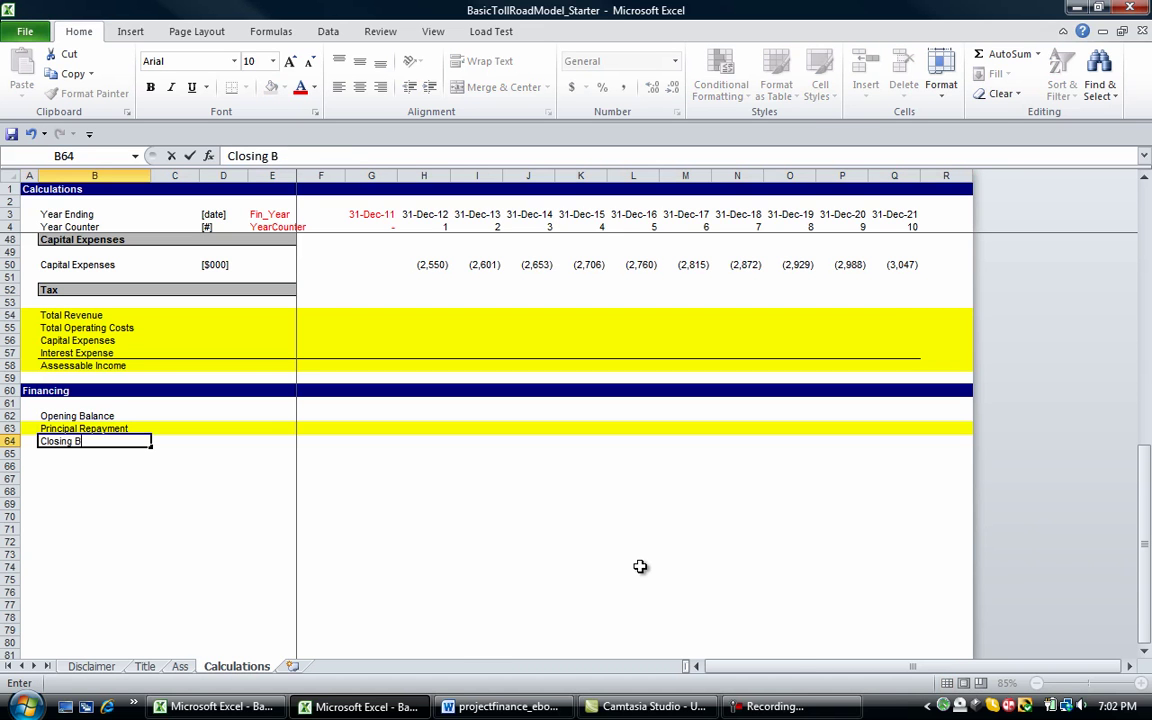